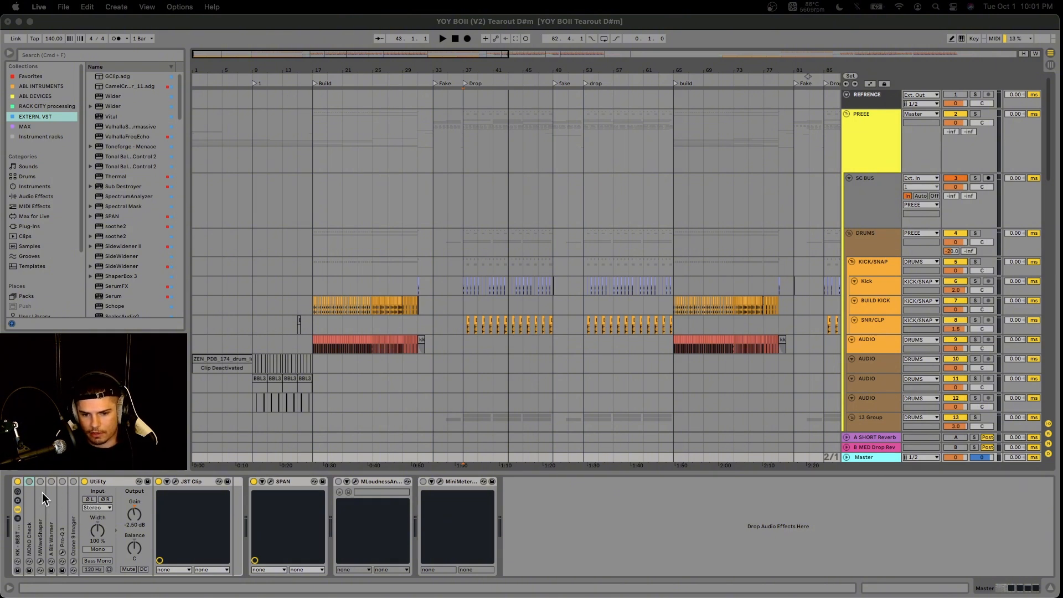
Examine the JST Clip plug-in on the Master track after the Utility, moving its window to mid-screen before closing it
left_click(109, 481)
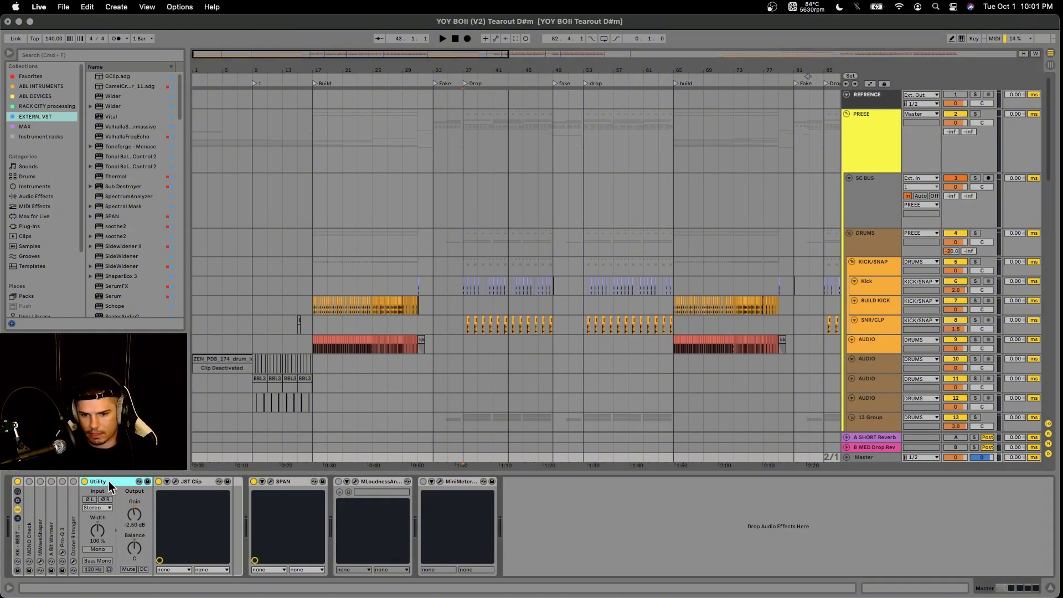
left_click(192, 479)
left_click(170, 483)
left_click(171, 483)
left_click(175, 481)
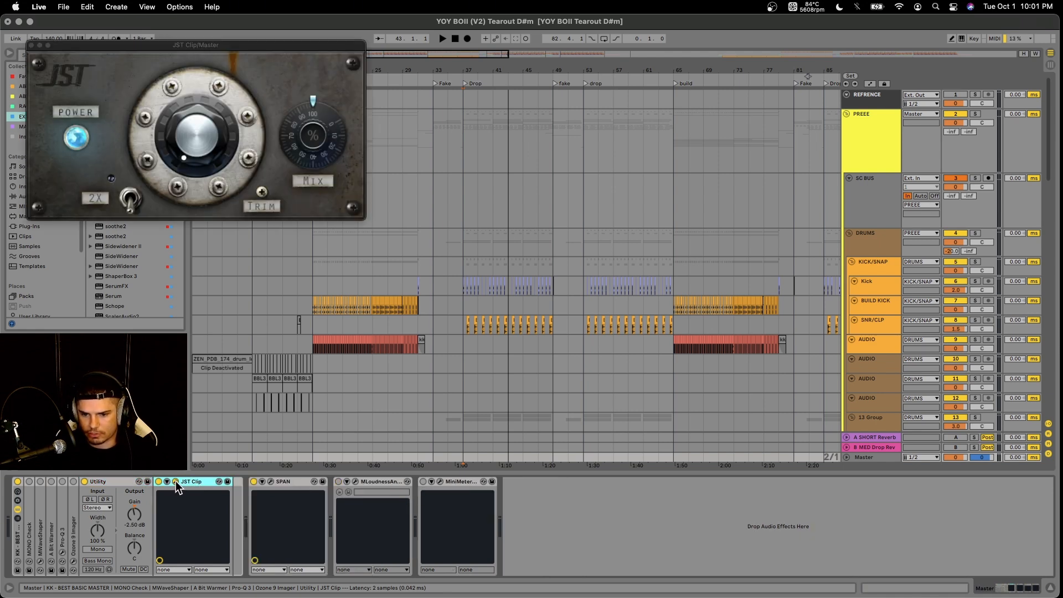
left_click_drag(191, 46, 519, 202)
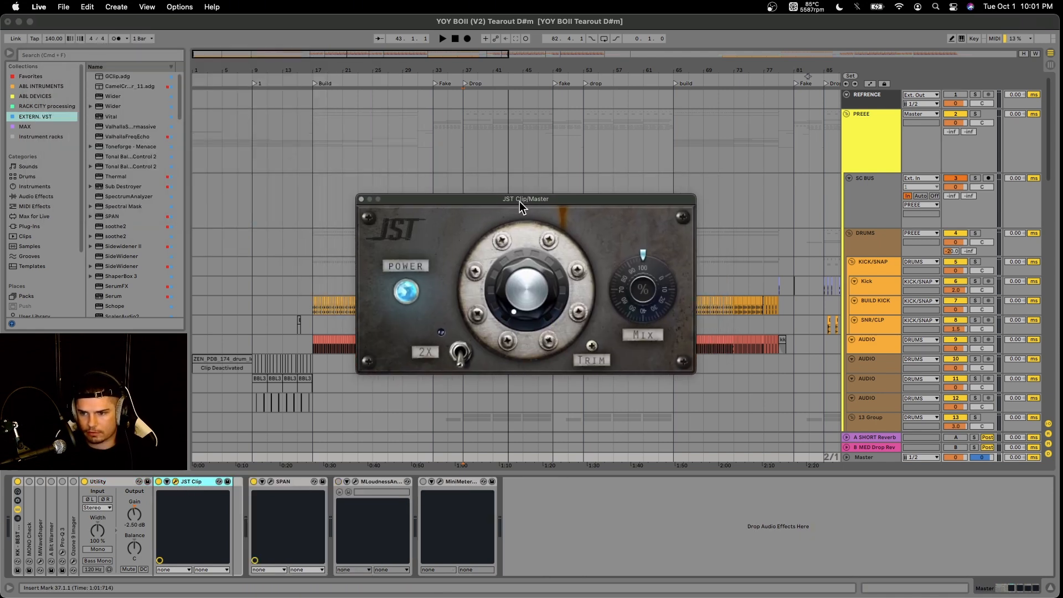
left_click(176, 481)
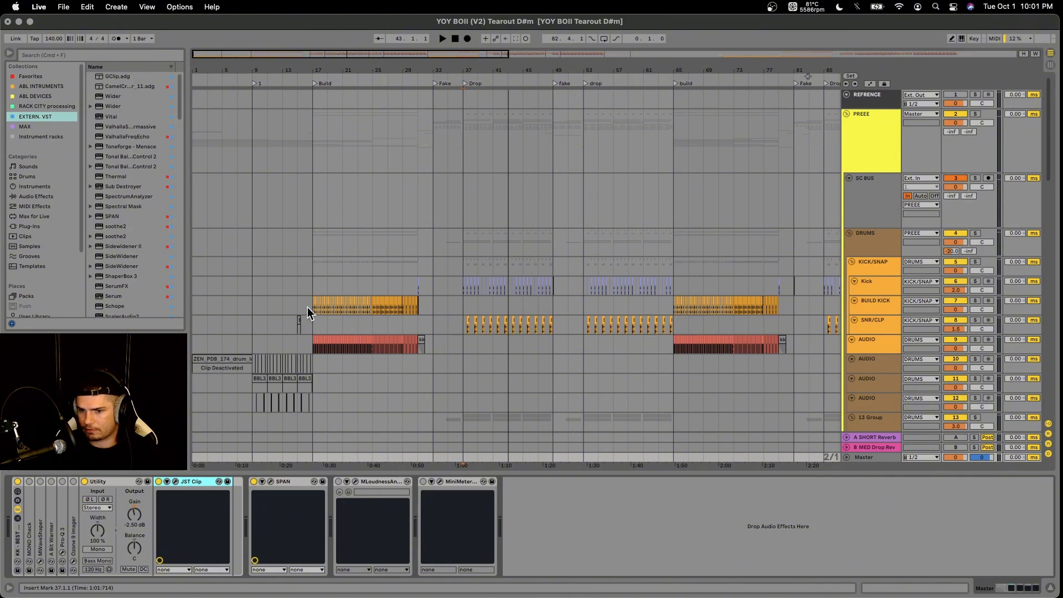
Select the first AUDIO track in the FX group, unfold GClip in its rack and open the plug-in window
scroll(305, 308, "down", 10)
scroll(308, 307, "down", 5)
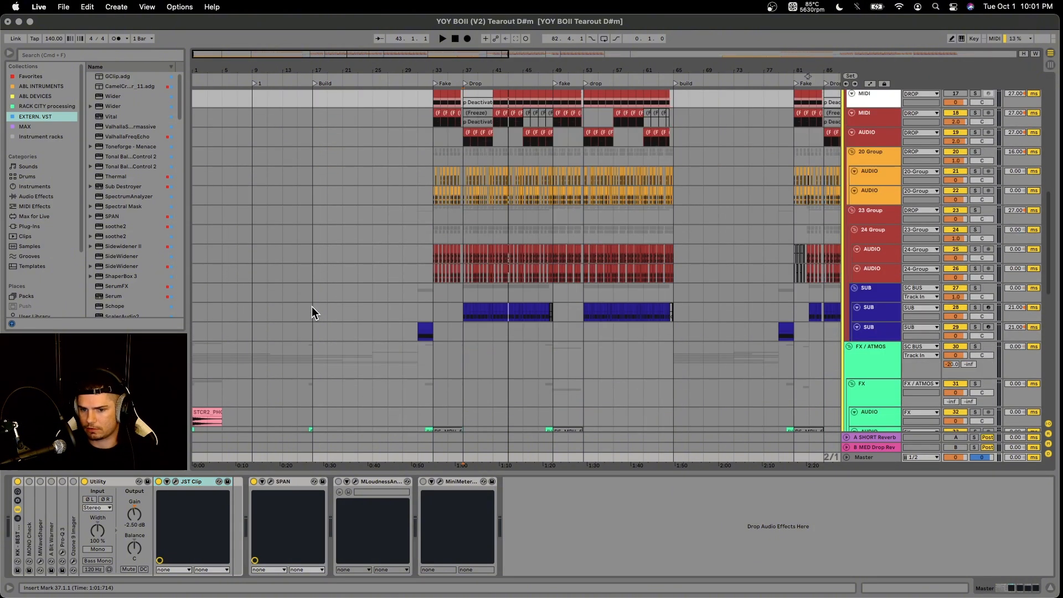
scroll(490, 369, "down", 2)
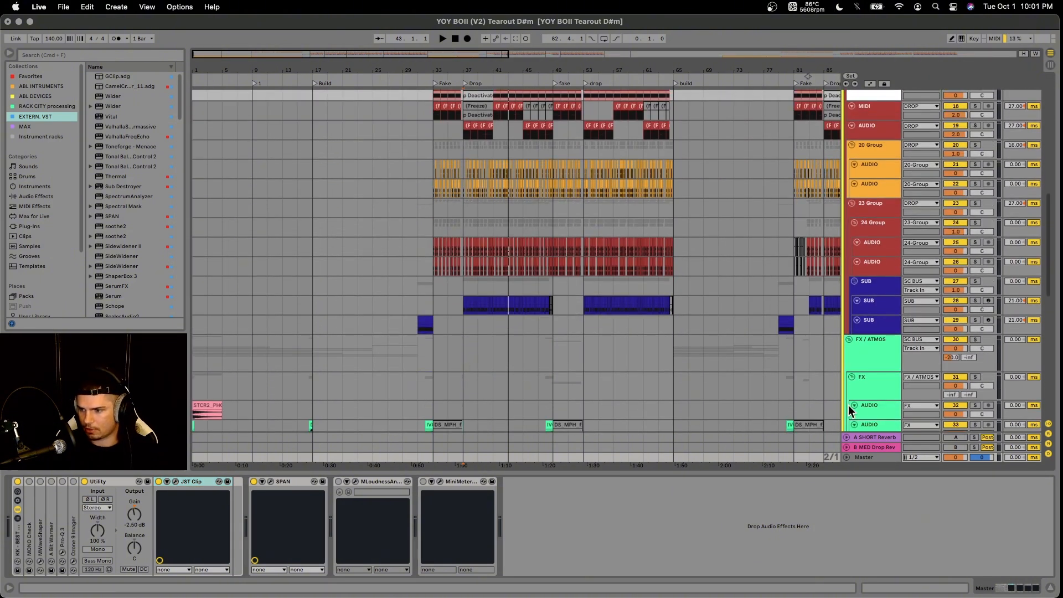
left_click(867, 408)
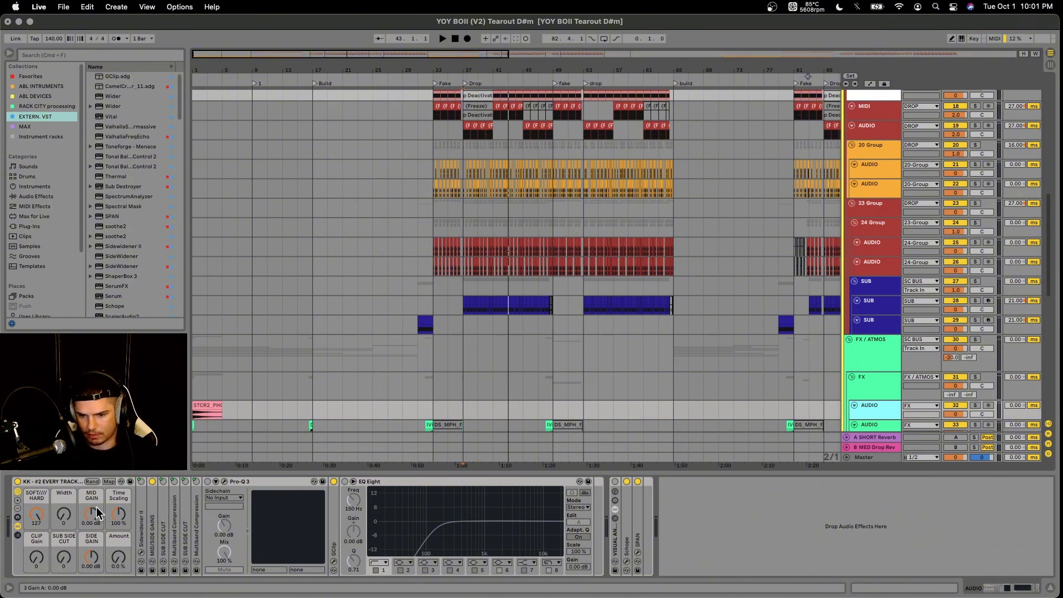
double_click(334, 509)
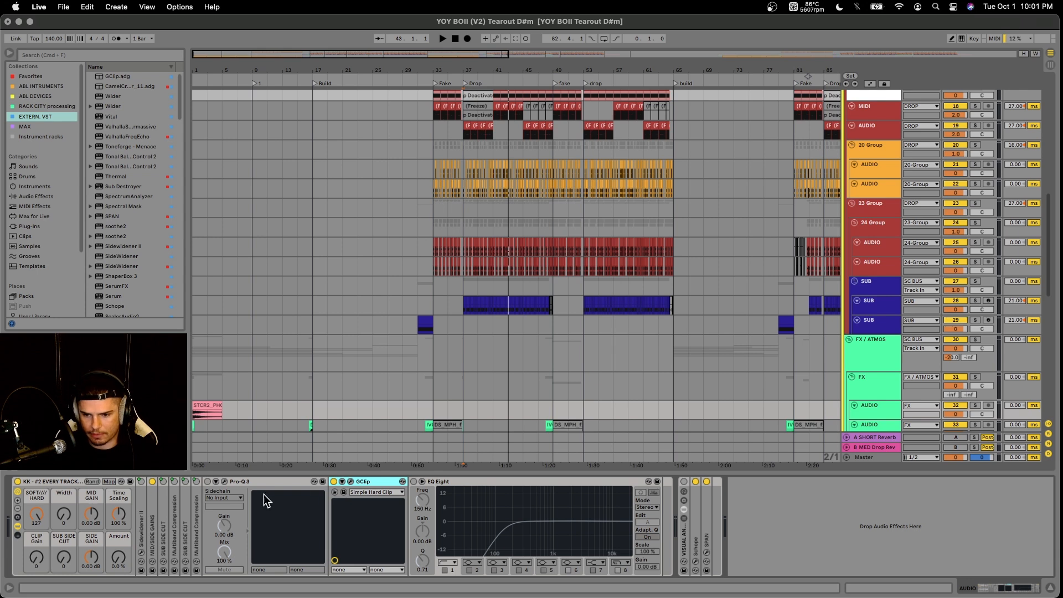
left_click(350, 482)
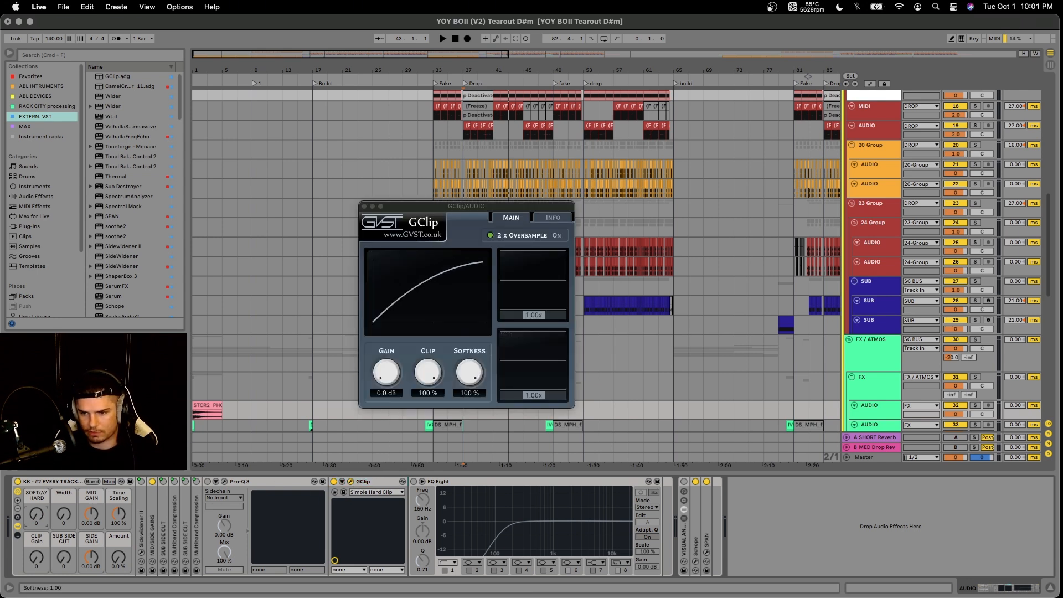
Demonstrate the SOFT/HARD macro at 0 and 127 and sweep CLIP Gain, restoring 127 and 0 before closing GClip
left_click_drag(36, 515, 36, 443)
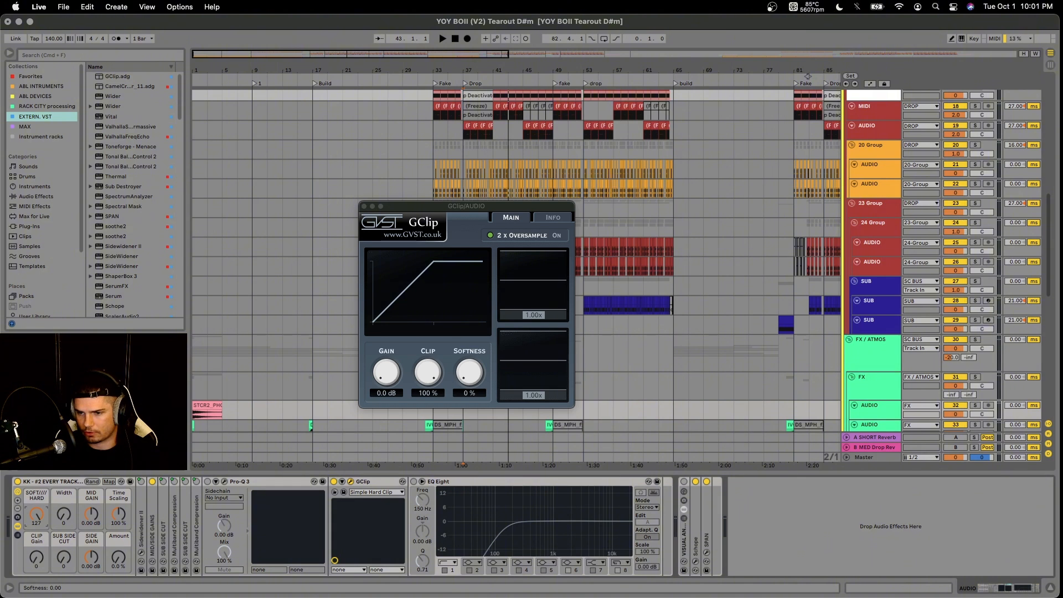
left_click_drag(36, 515, 36, 586)
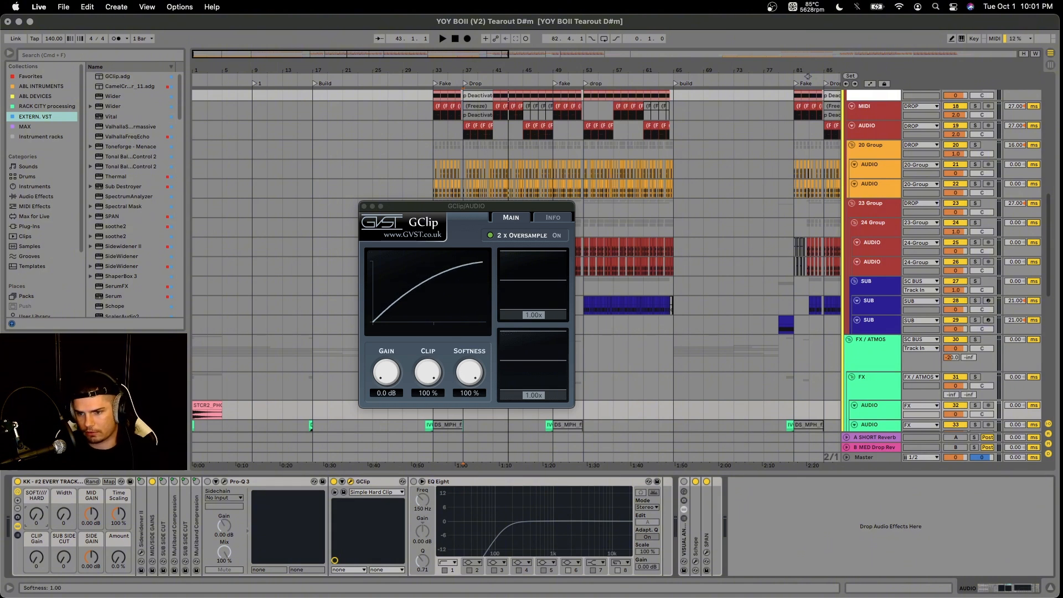
left_click_drag(36, 515, 36, 443)
left_click_drag(36, 557, 36, 487)
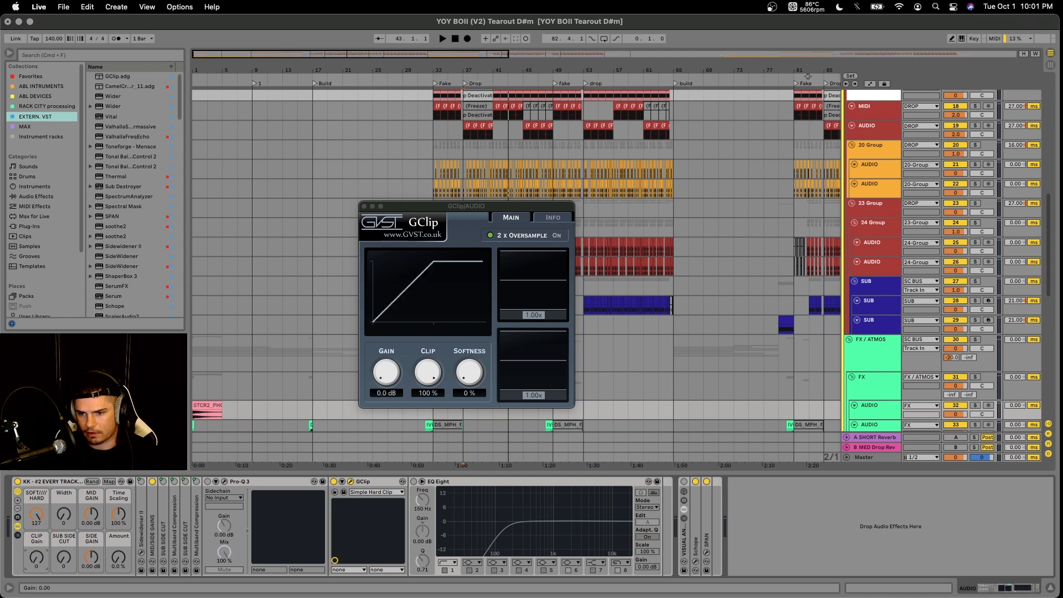
left_click_drag(36, 557, 36, 587)
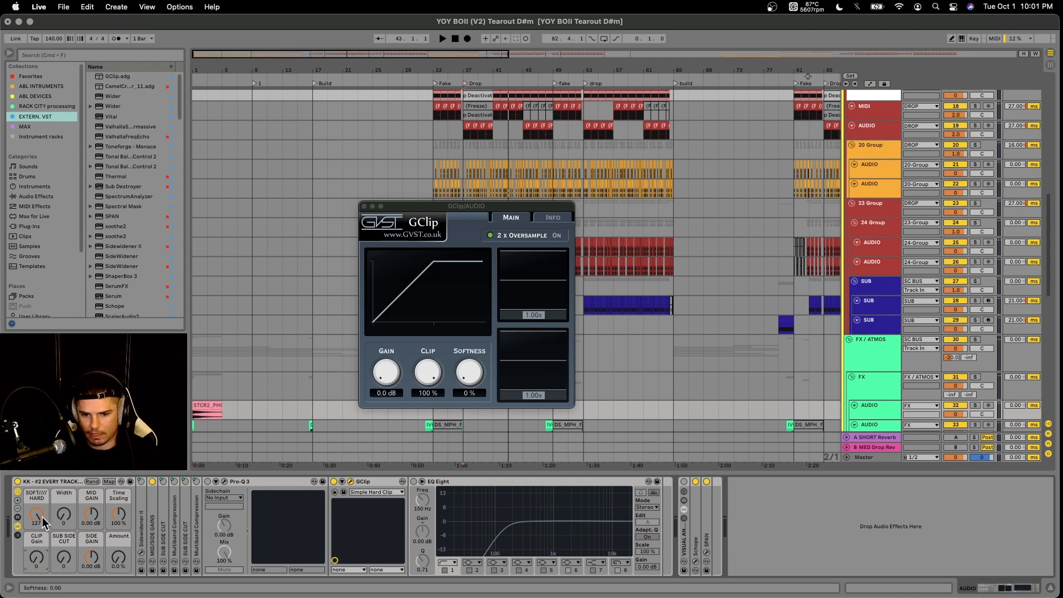
left_click(350, 482)
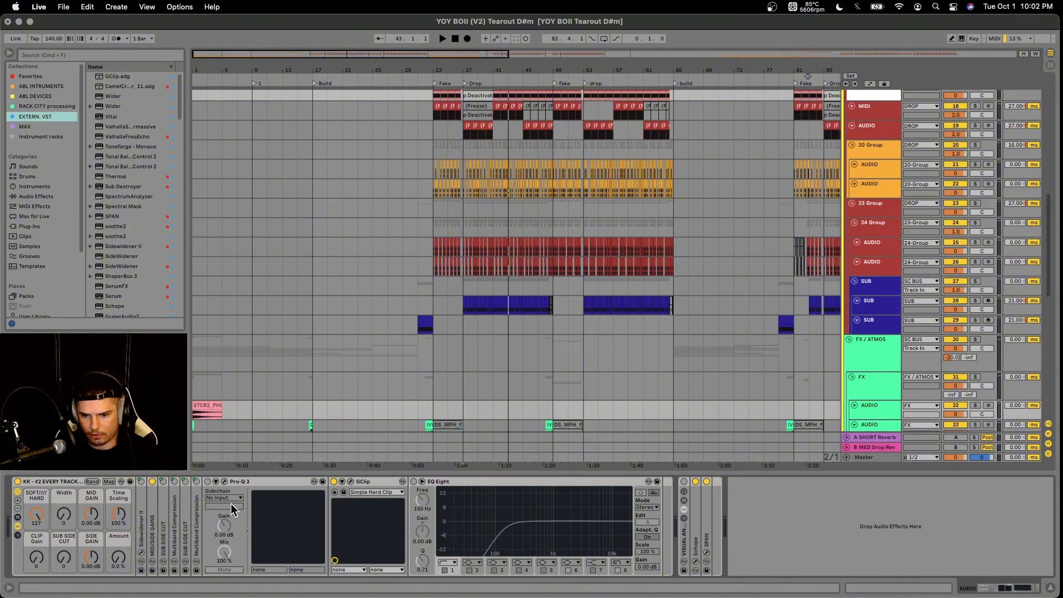
Unfold MID/SIDE GAINS and try SIDE GAIN at 11.0 and -12.6 dB and MID GAIN at -3.66 dB, resetting both to 0 dB
double_click(154, 523)
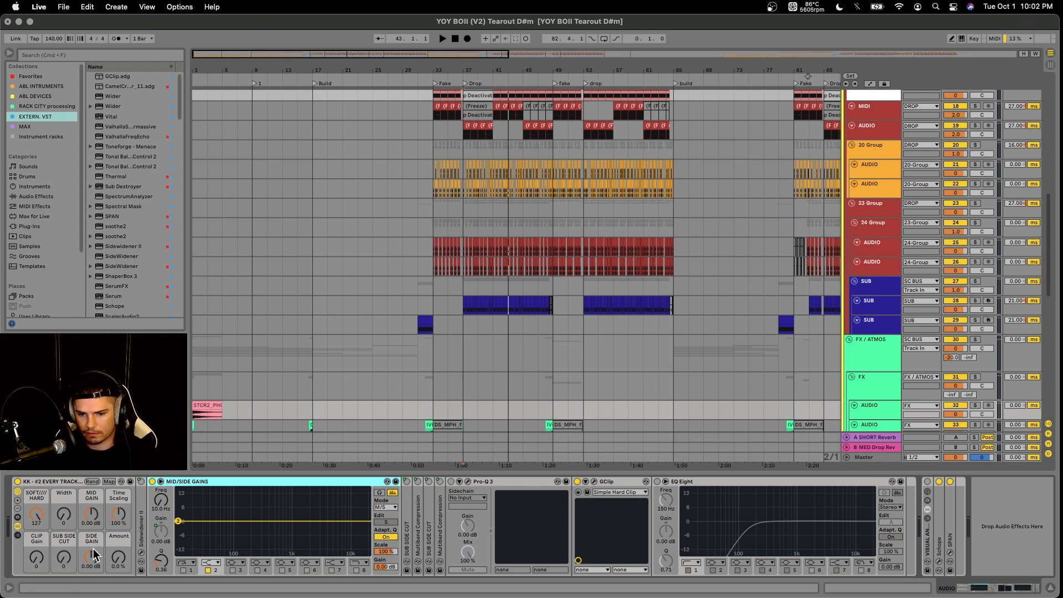
left_click_drag(91, 557, 91, 531)
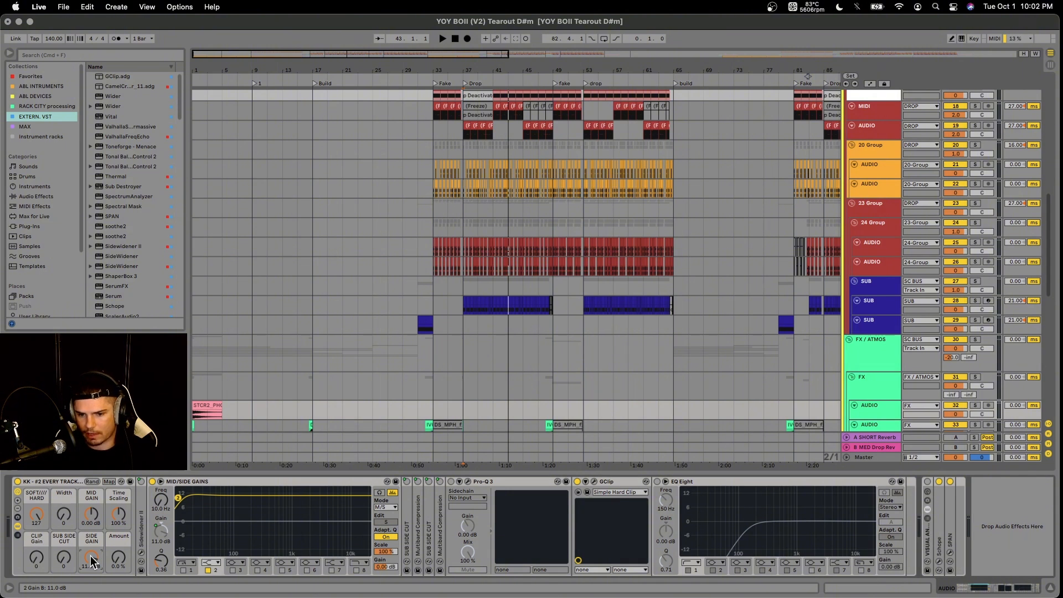
left_click_drag(91, 559, 92, 582)
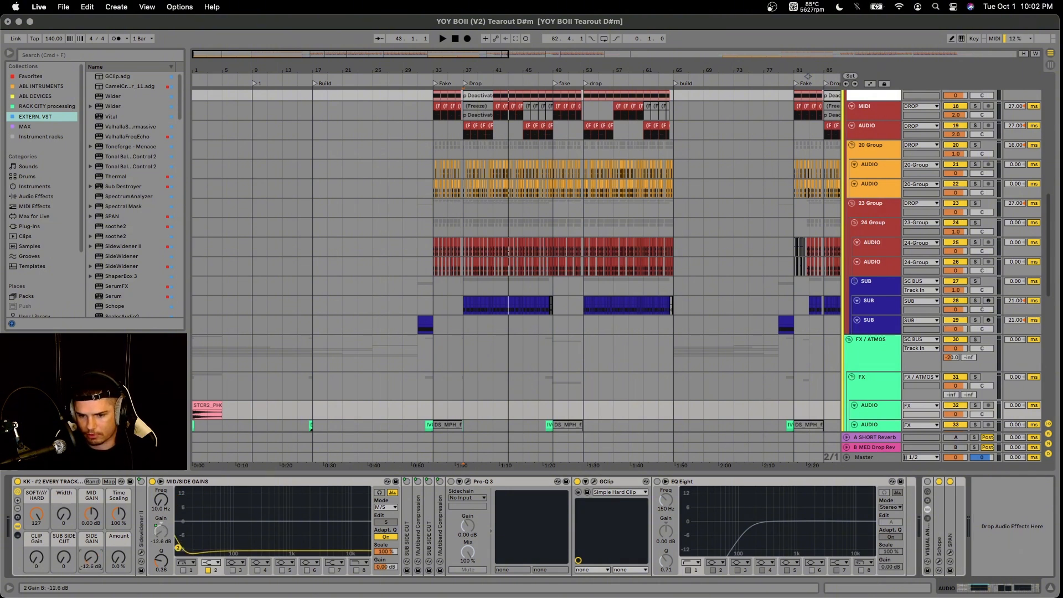
double_click(92, 560)
mouse_move(92, 524)
left_mouse_down()
mouse_move(92, 501)
mouse_move(92, 532)
left_mouse_up()
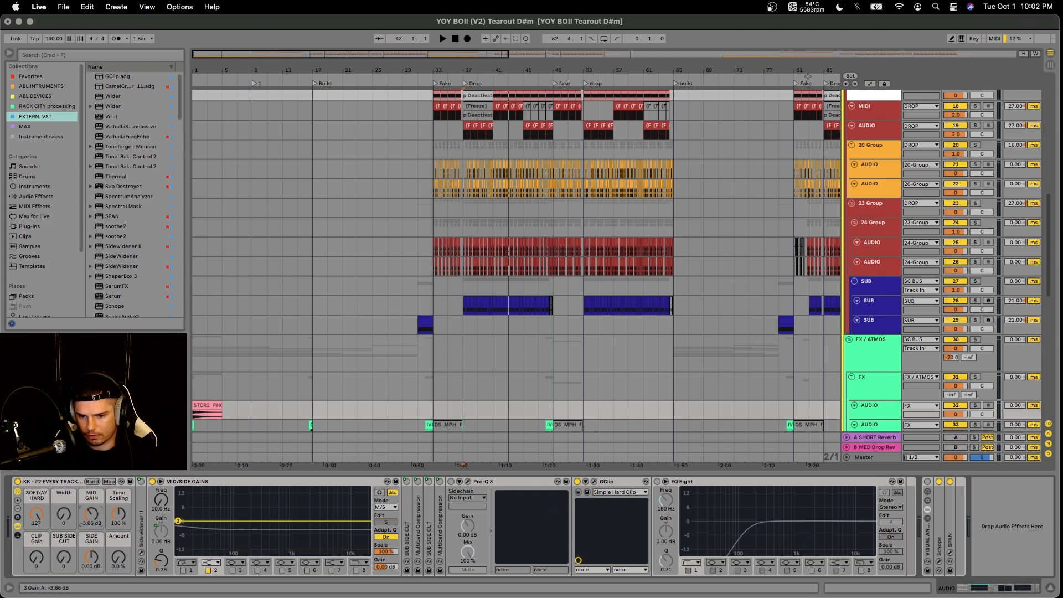
double_click(91, 517)
Unfold Sidewidener II, fold MID/SIDE GAINS, and examine the Sidewidener II window against the rack's Width macro before closing it
double_click(142, 510)
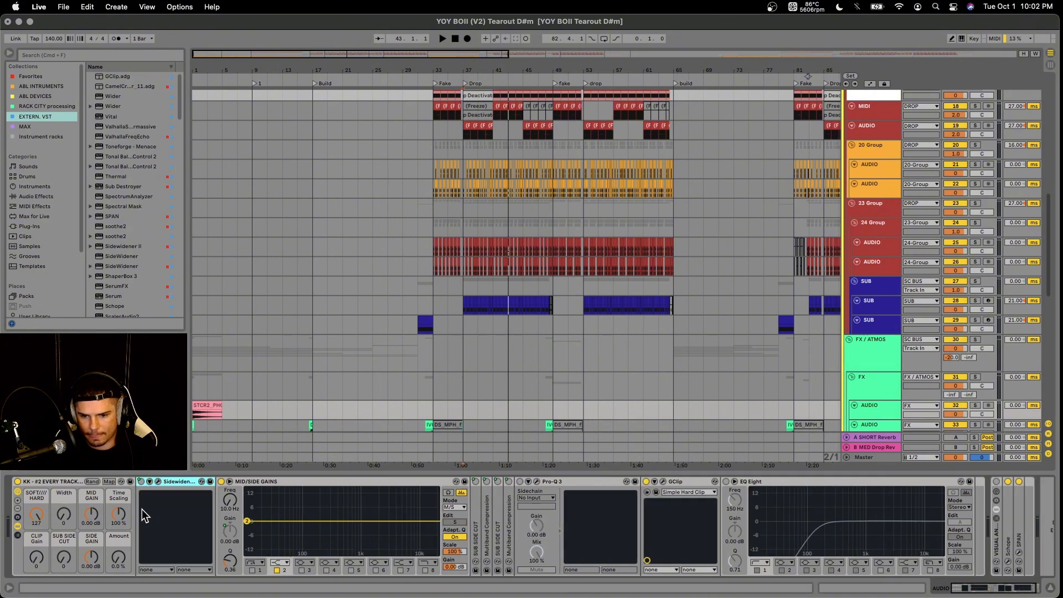
double_click(242, 483)
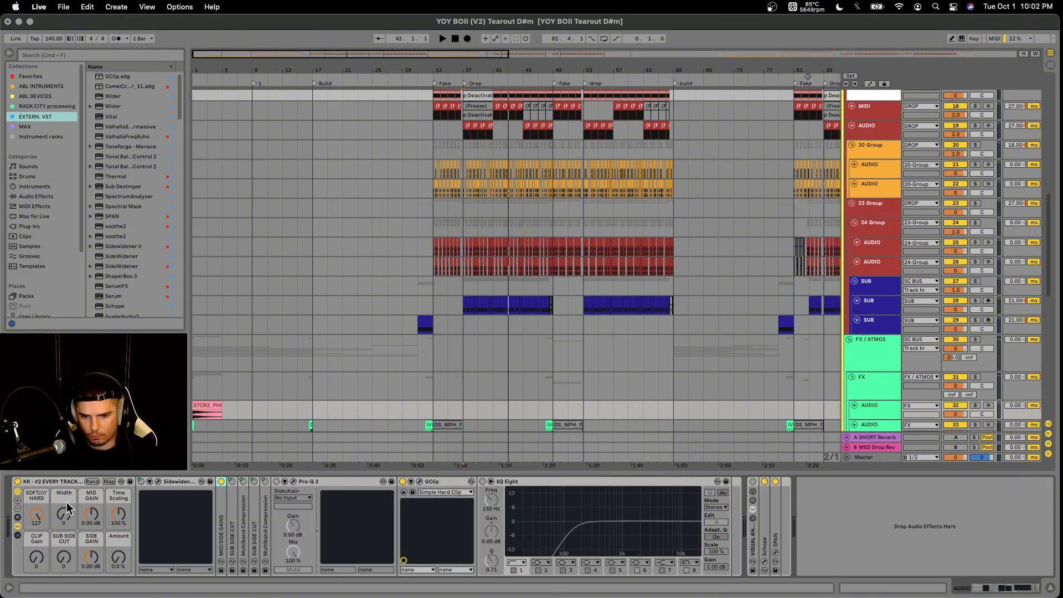
left_click(158, 481)
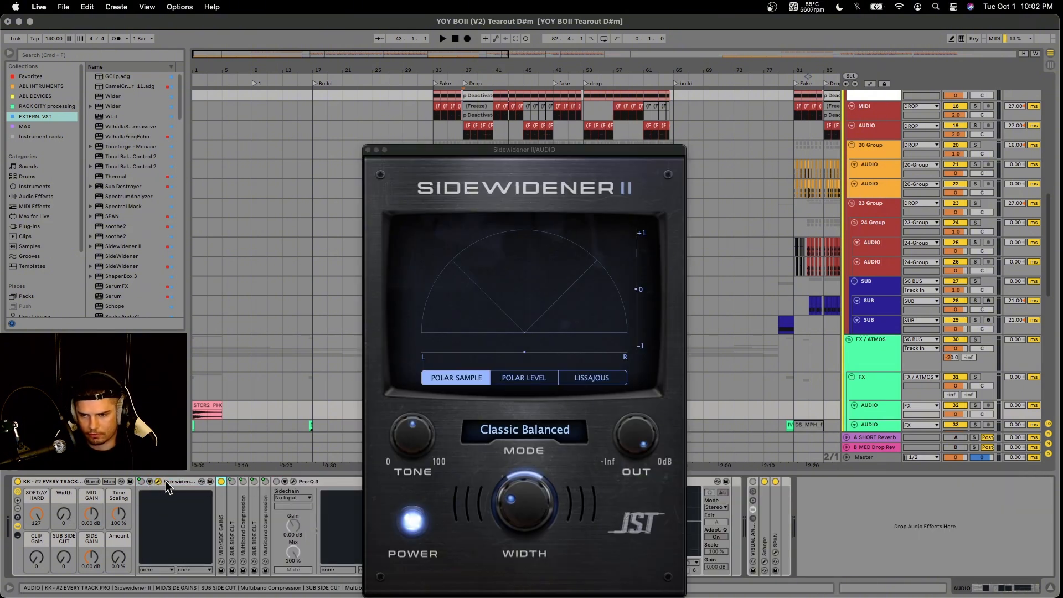
left_click_drag(467, 151, 474, 76)
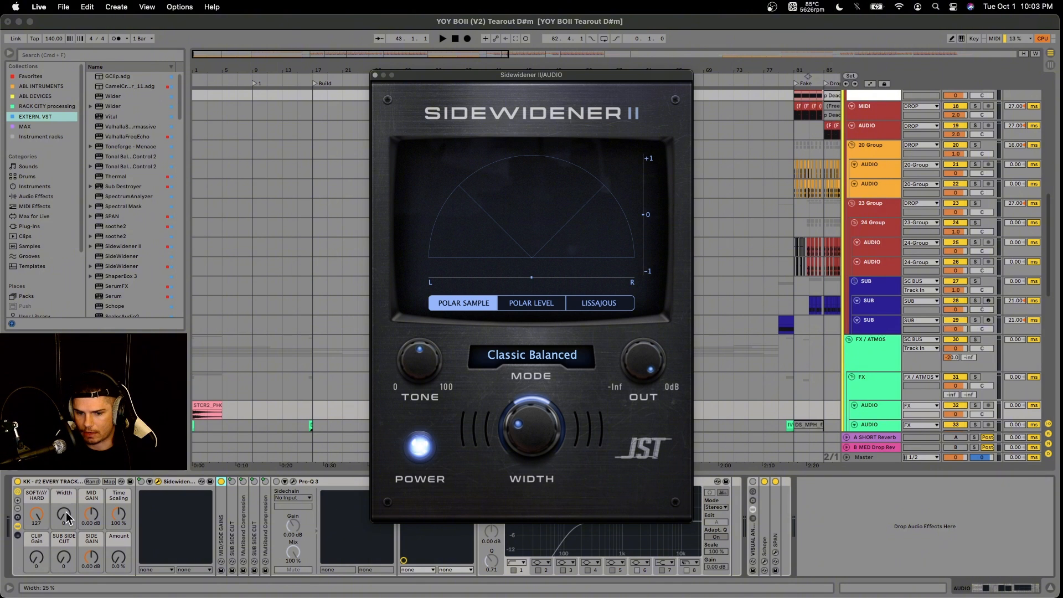
left_click(65, 518)
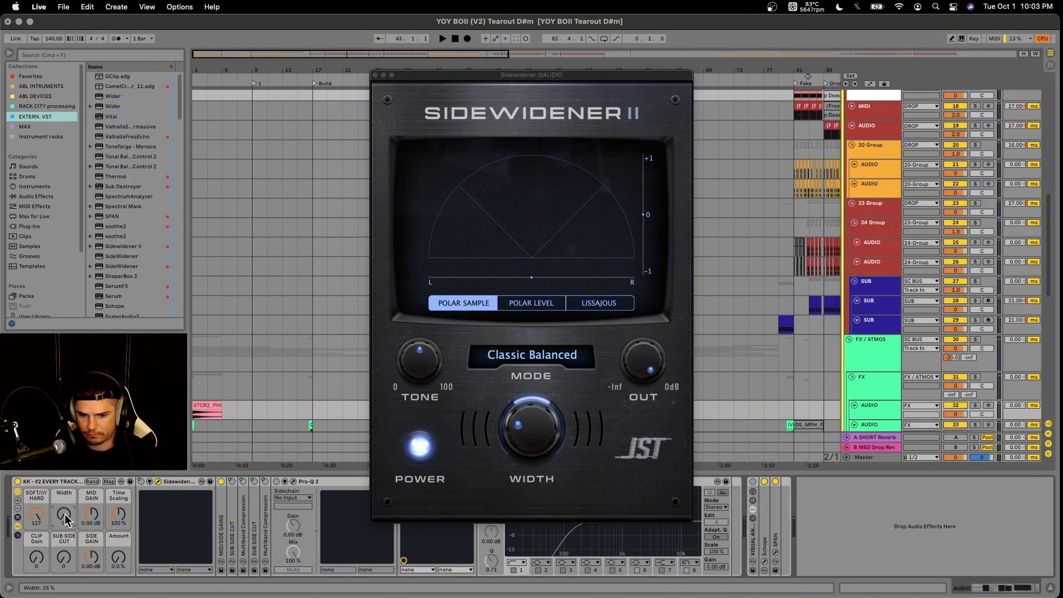
left_click(378, 75)
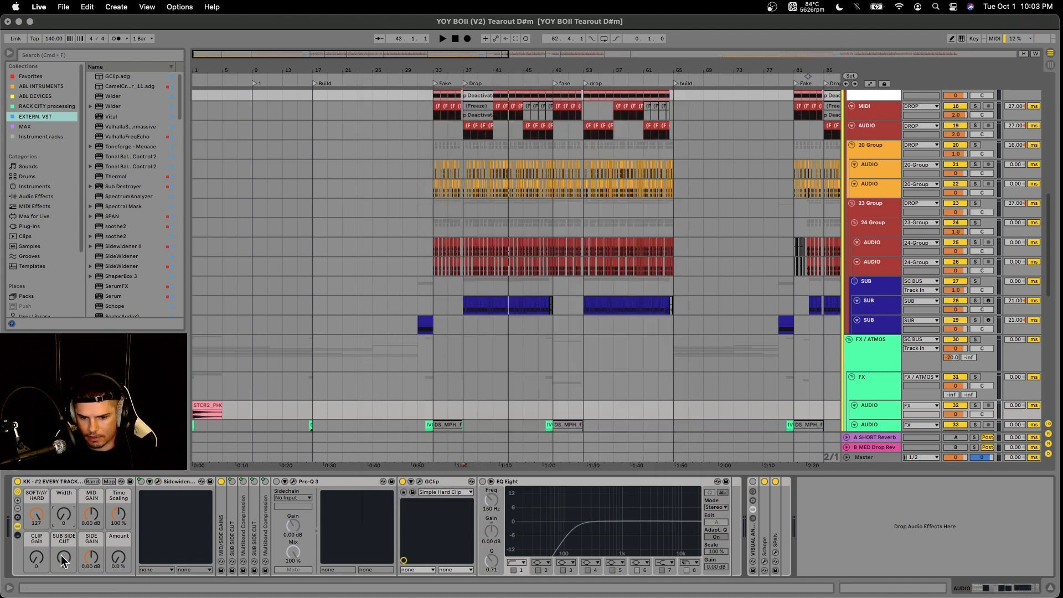
Unfold both SUB SIDE CUT utilities, try their macro at 127 and return it to 0, folding the first utility
double_click(231, 536)
double_click(317, 530)
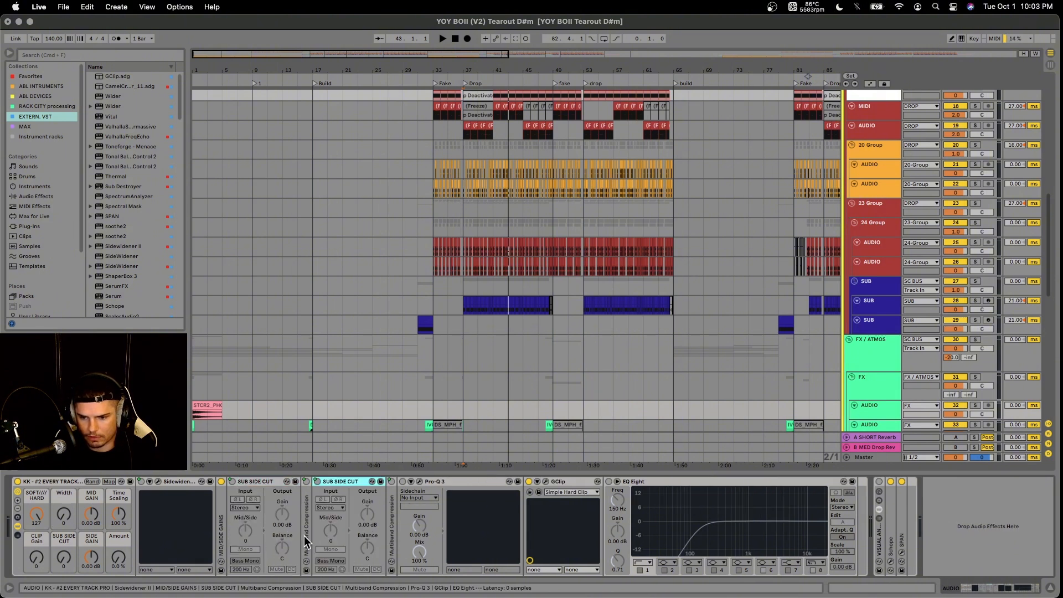
left_click_drag(64, 557, 64, 521)
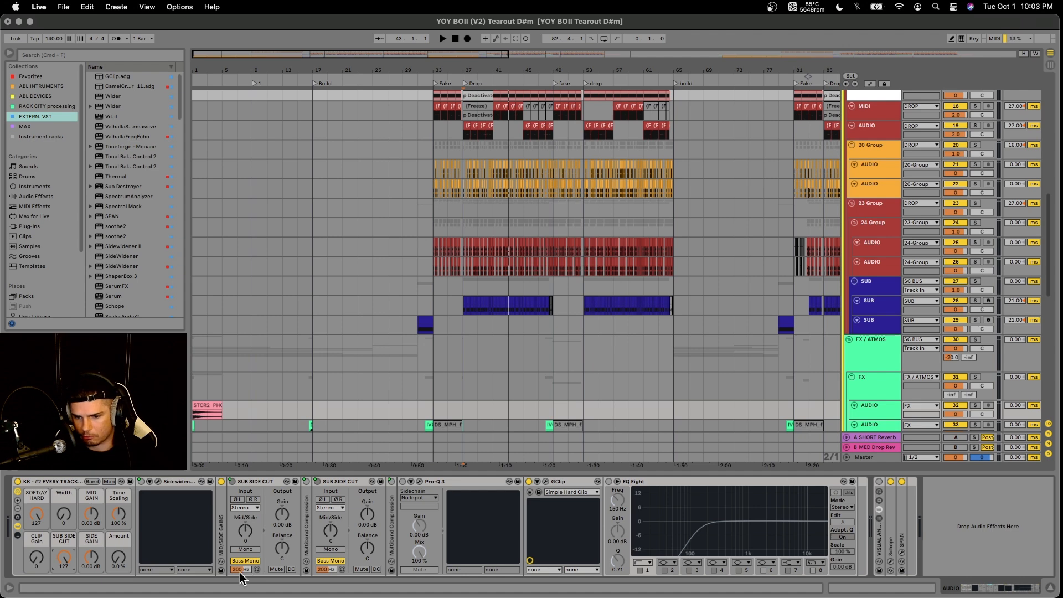
left_click_drag(63, 560, 63, 595)
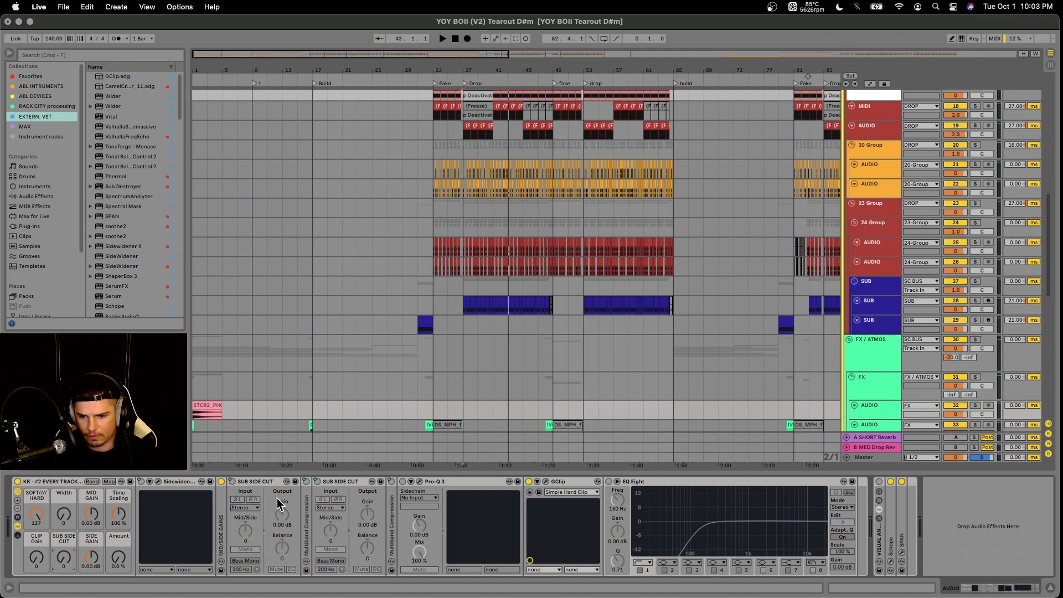
double_click(265, 482)
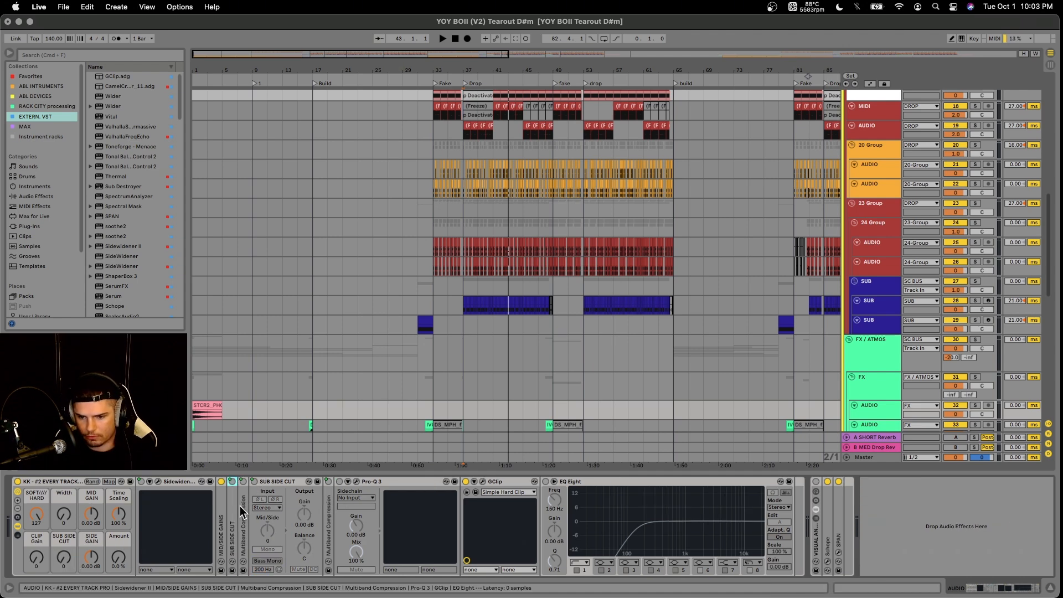
Unfold both Multiband Compression devices and fold the second SUB SIDE CUT utility
double_click(243, 512)
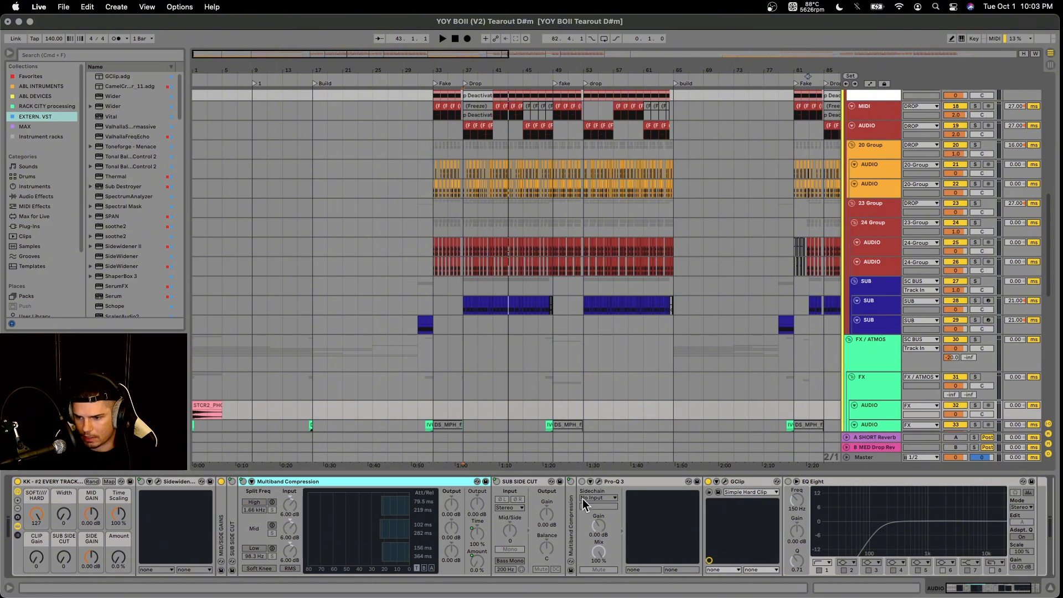
double_click(570, 506)
double_click(530, 482)
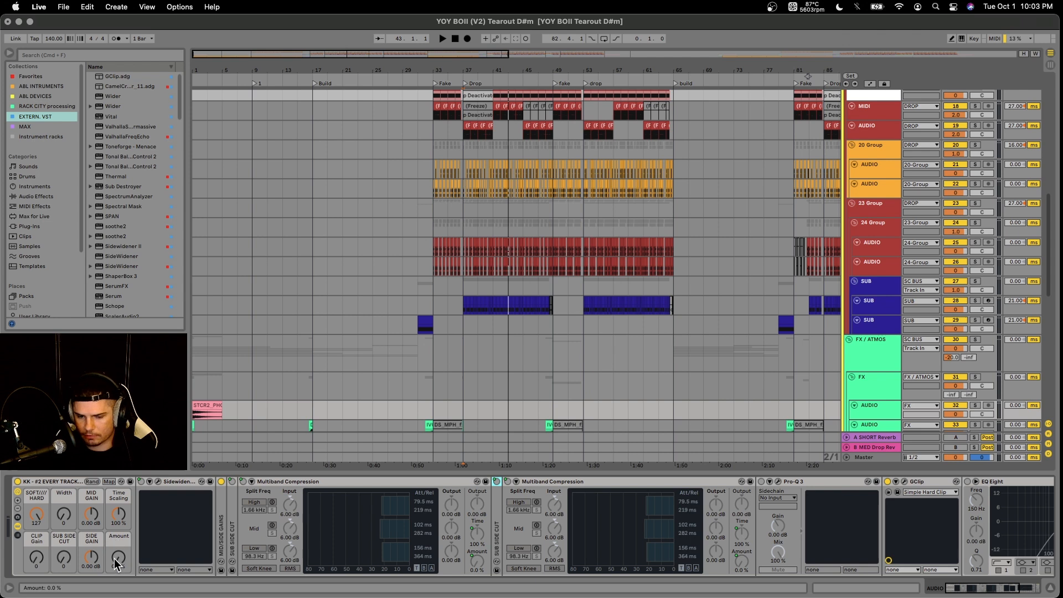
Try the Amount macro at 43% and the Time Scaling macro, restoring 0% and 100%, and fold both Multiband Compression devices
mouse_move(115, 560)
left_mouse_down()
mouse_move(114, 546)
mouse_move(119, 557)
left_mouse_up()
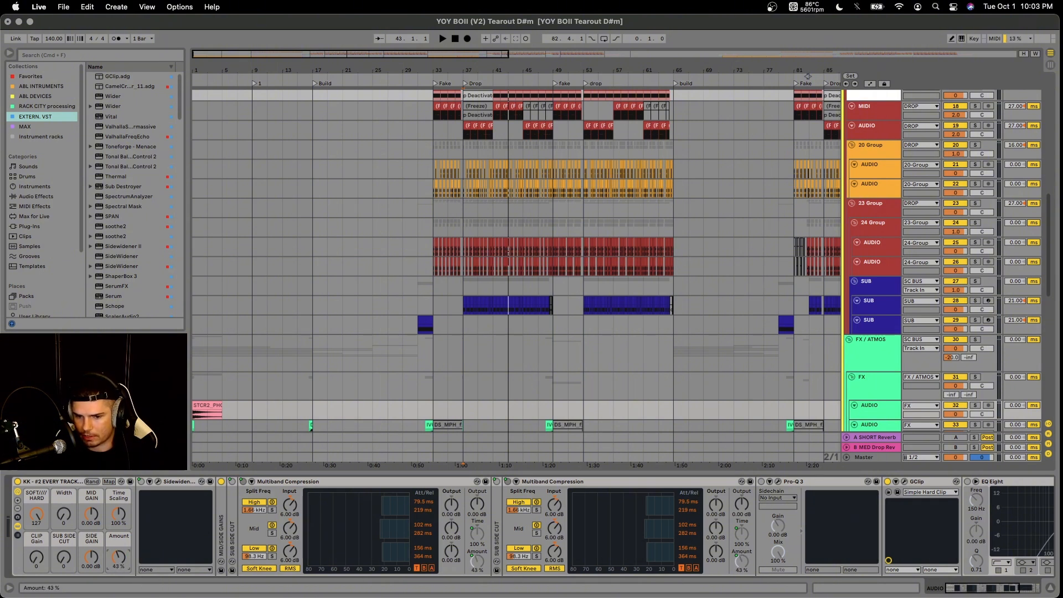
left_click_drag(119, 558, 119, 588)
mouse_move(118, 515)
left_mouse_down()
mouse_move(119, 538)
mouse_move(118, 496)
left_mouse_up()
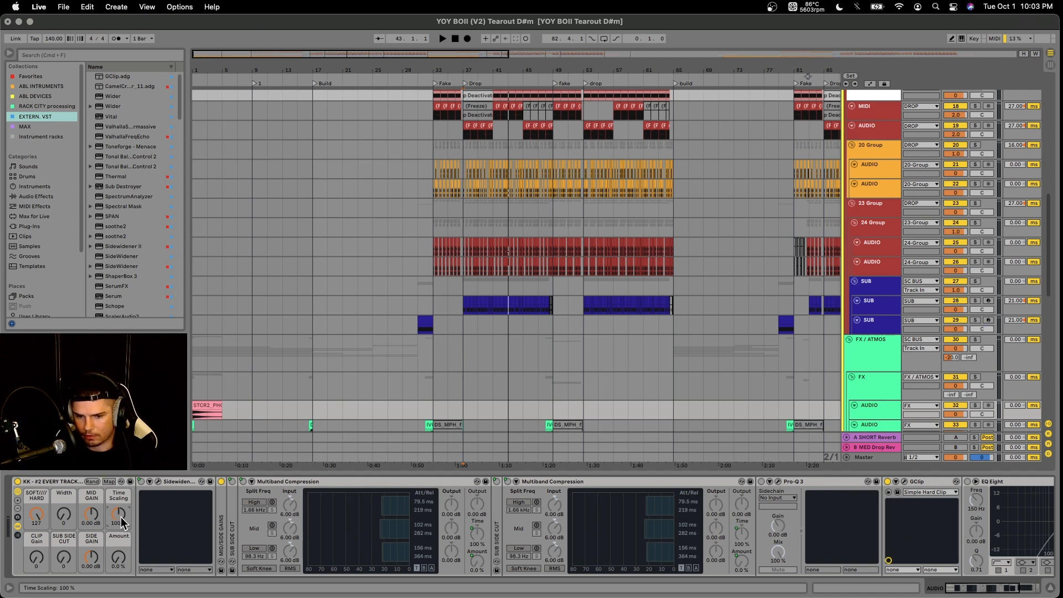
double_click(278, 481)
double_click(278, 482)
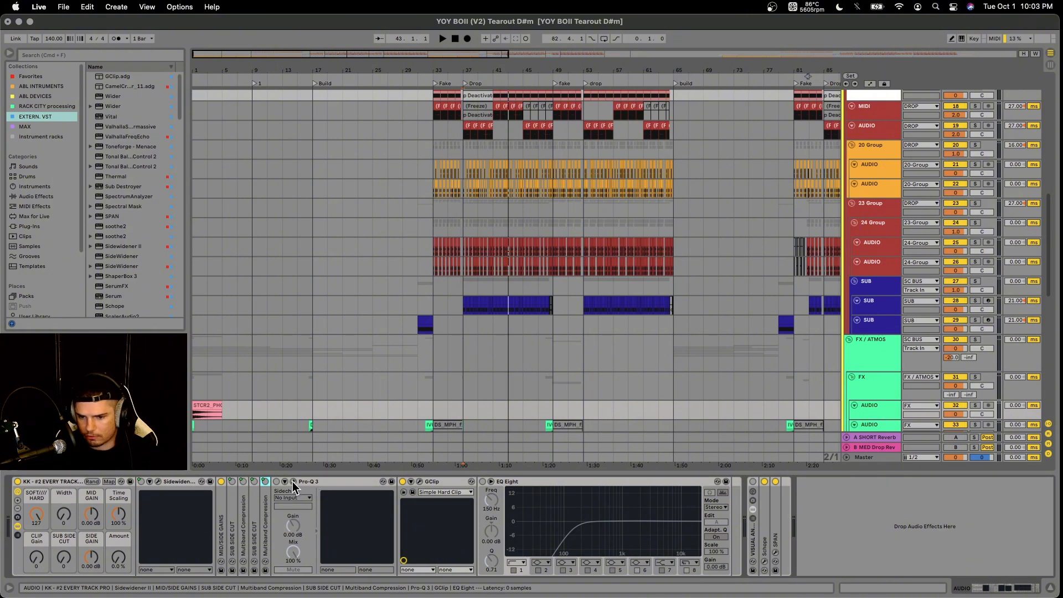
View the Pro-Q 3 equalizer curve, close its window and fold the device in the rack
left_click(293, 481)
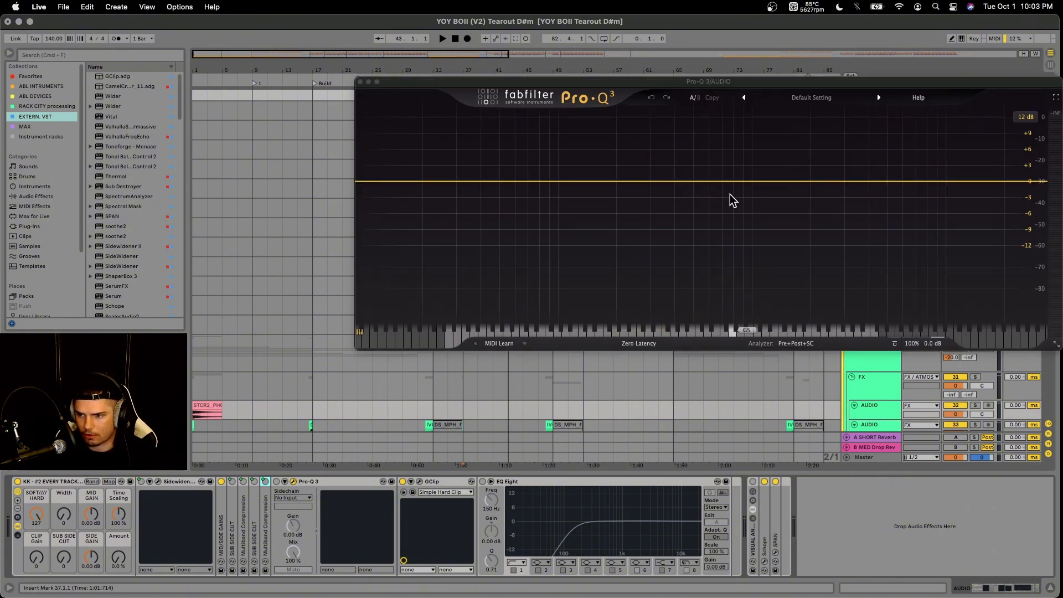
left_click(357, 82)
double_click(322, 483)
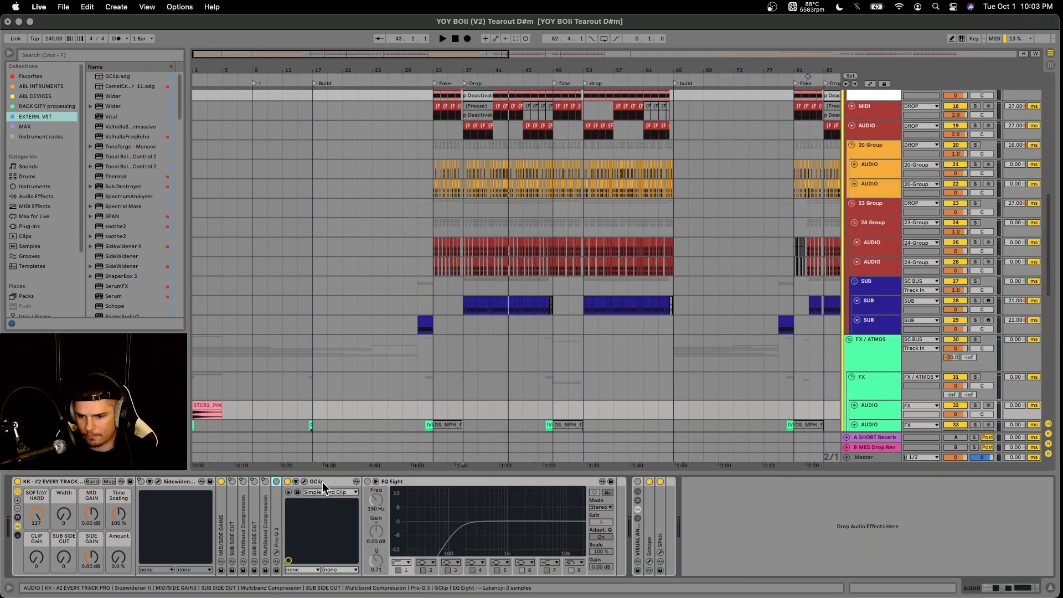
Inspect GClip and EQ Eight, and view the Schope and SPAN windows in the VISUAL ANALYZERS rack, closing each
left_click(321, 483)
left_click(394, 483)
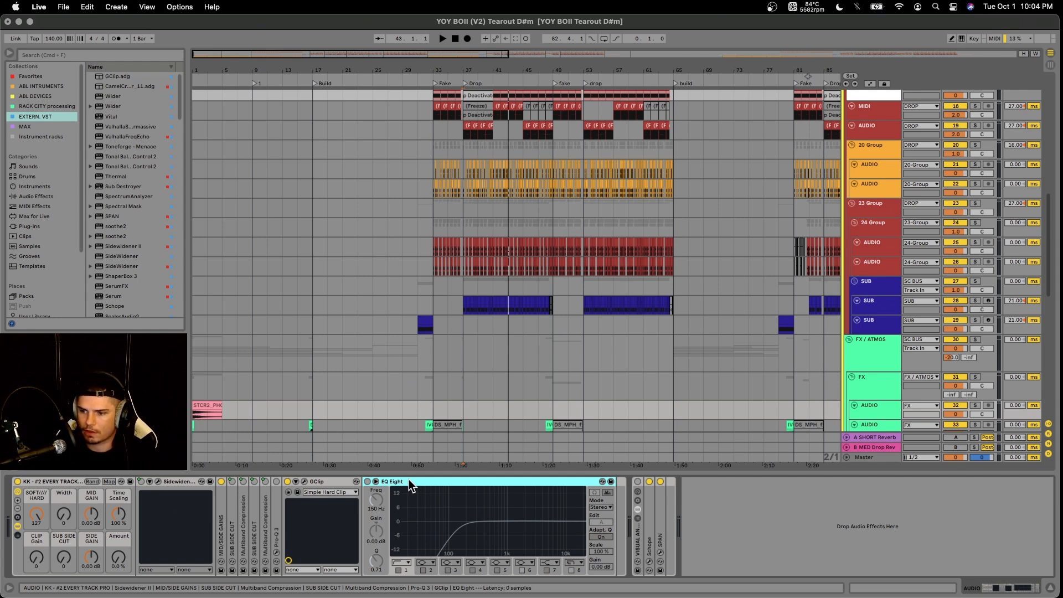
left_click(638, 482)
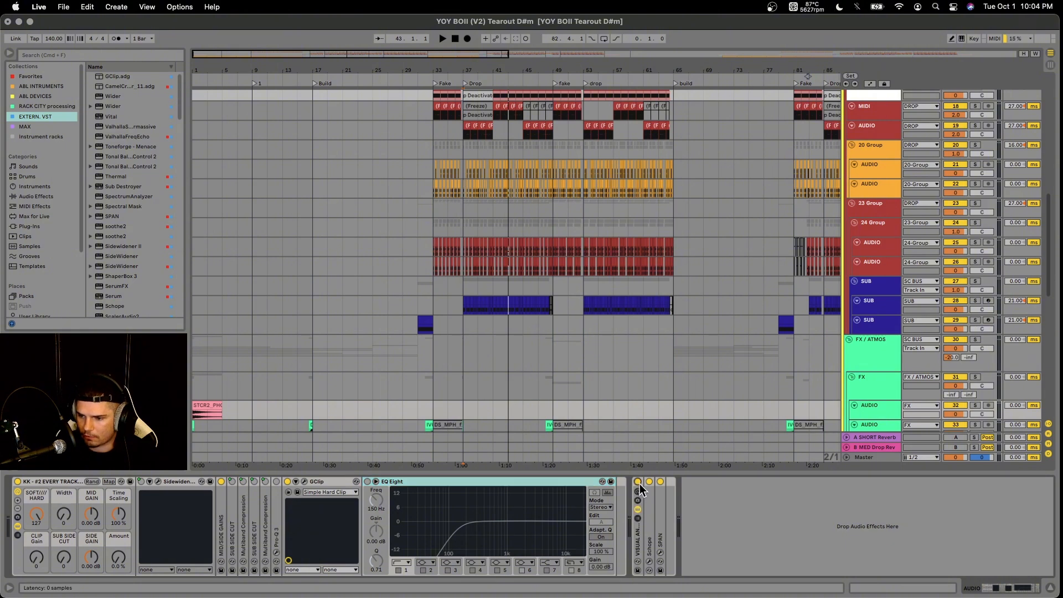
left_click(650, 562)
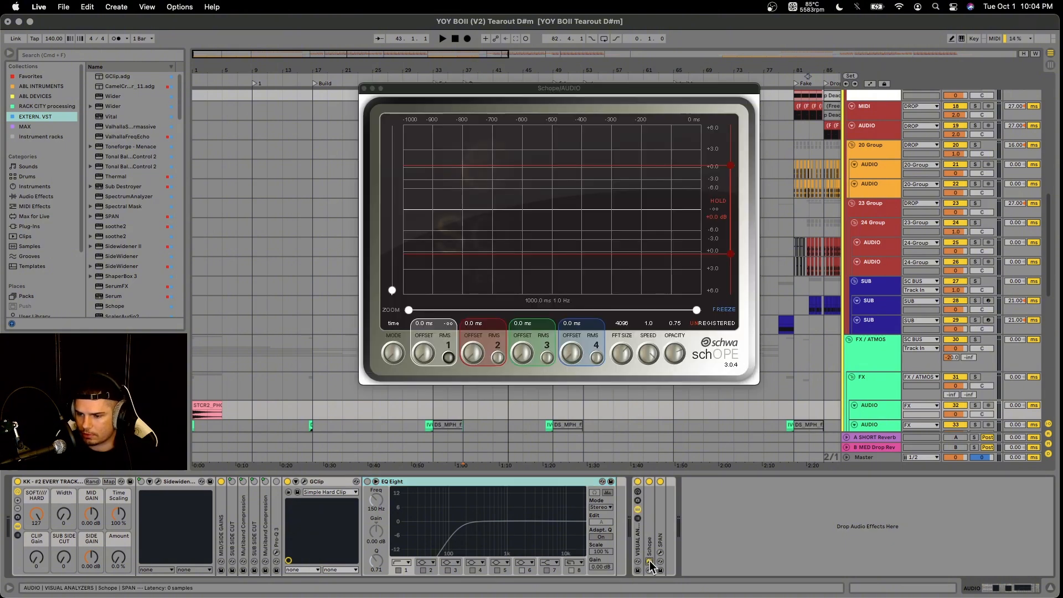
left_click(650, 562)
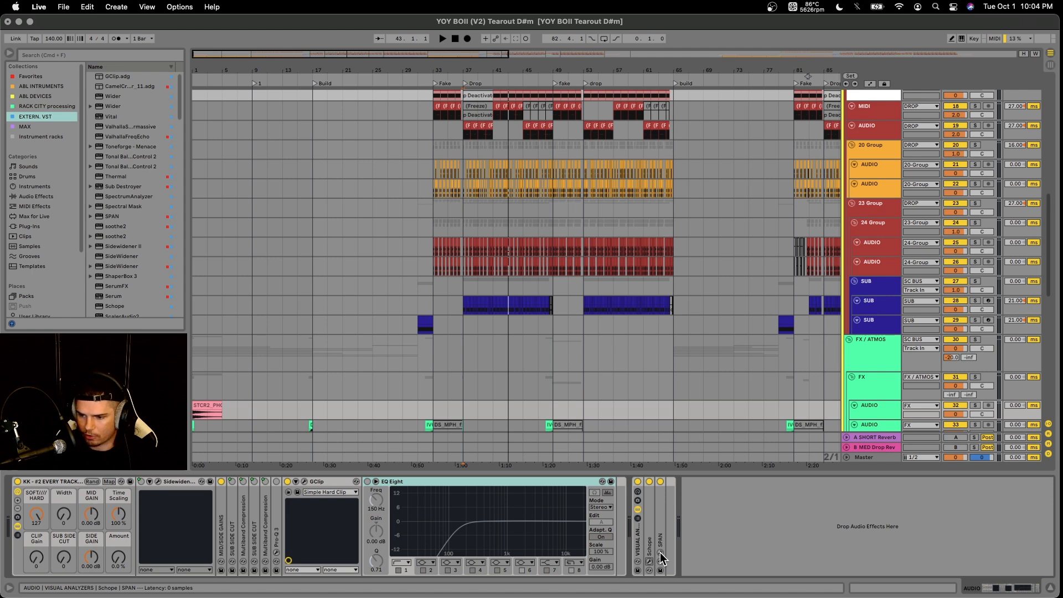
left_click(660, 553)
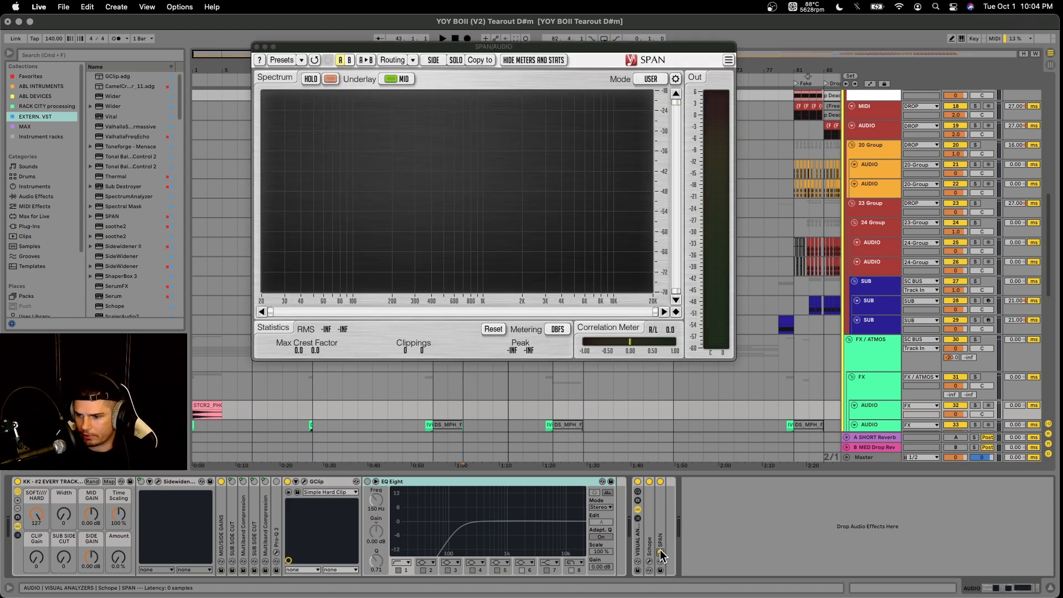
left_click(660, 553)
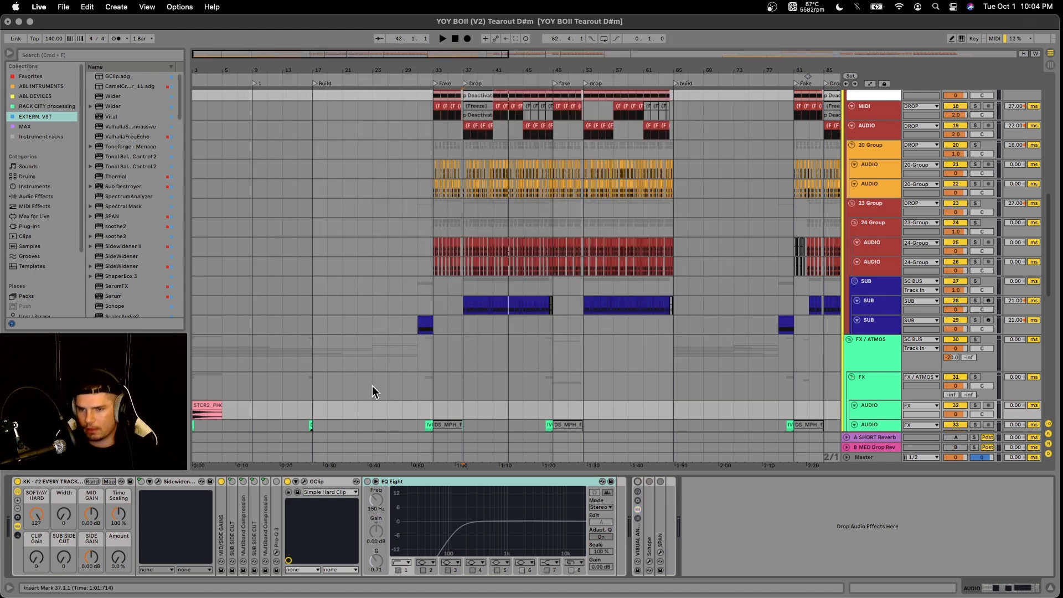
Select the SC BUS track, open its ShaperBox 3 window and move it clear of the device chain
scroll(606, 291, "up", 10)
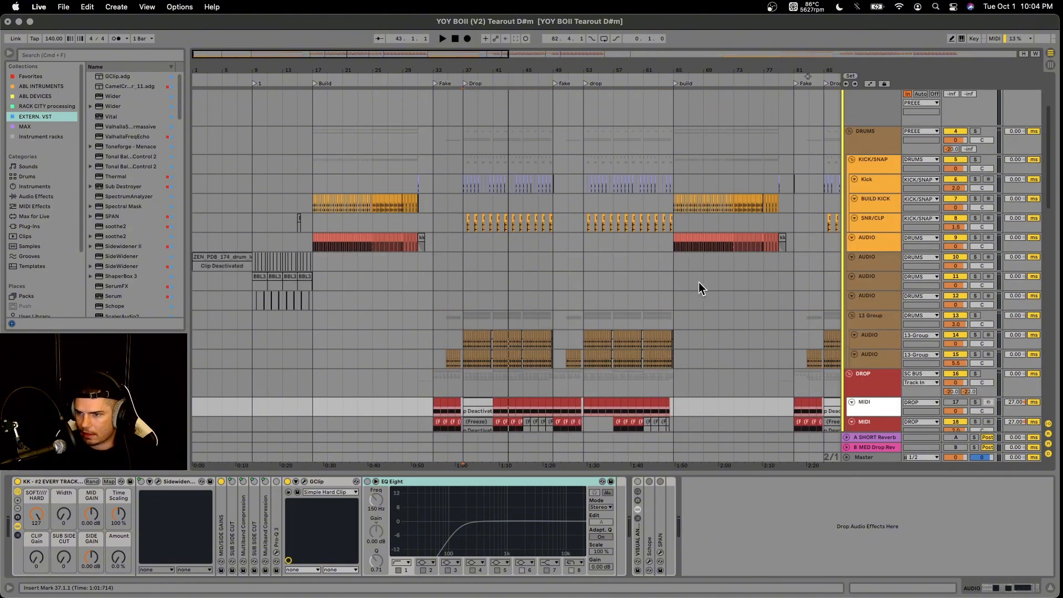
scroll(699, 285, "up", 5)
left_click(871, 216)
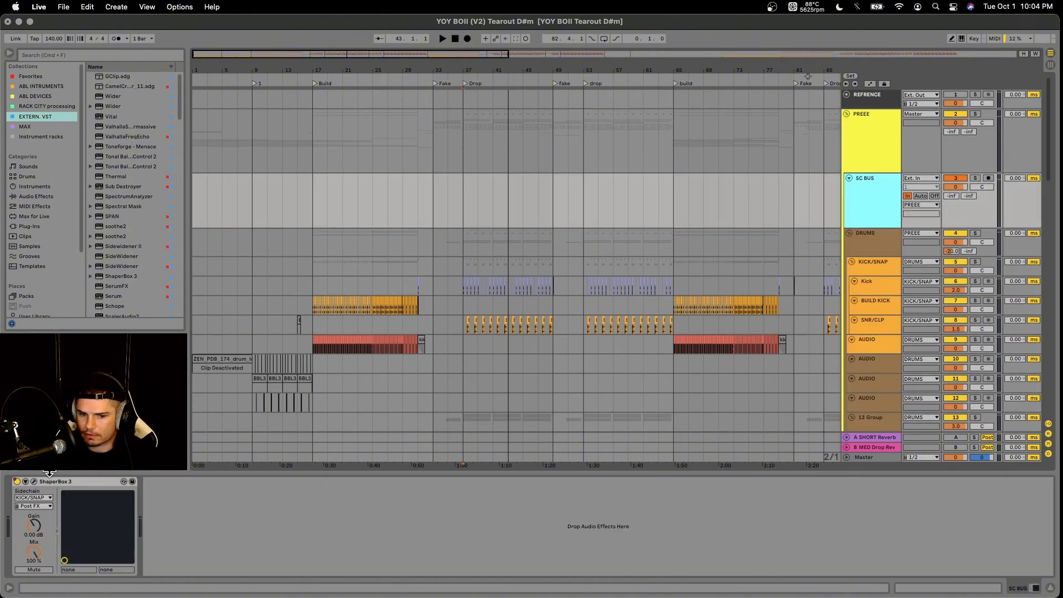
left_click(34, 481)
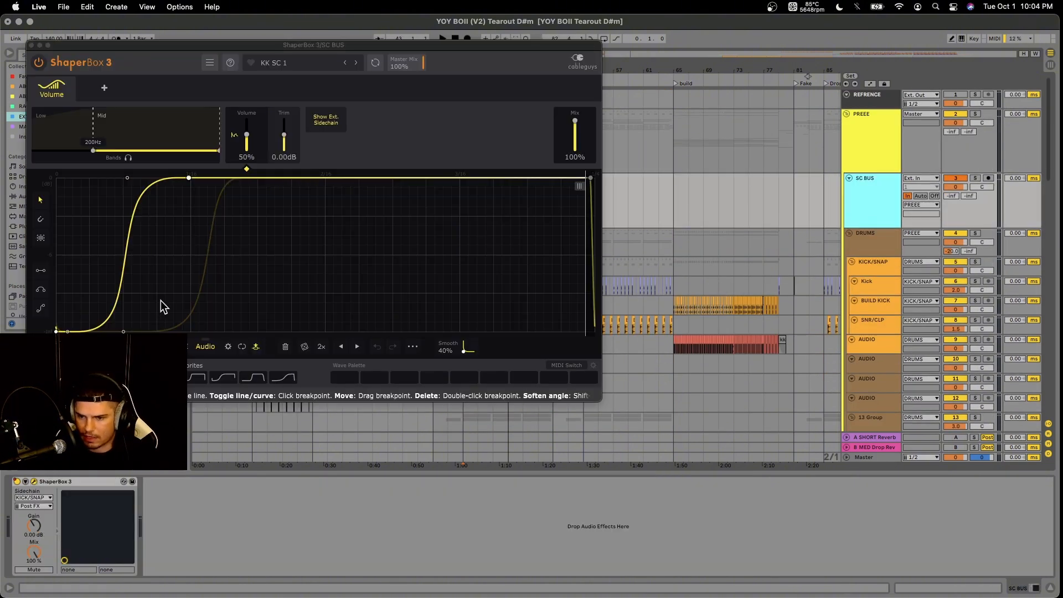
left_click_drag(363, 44, 690, 221)
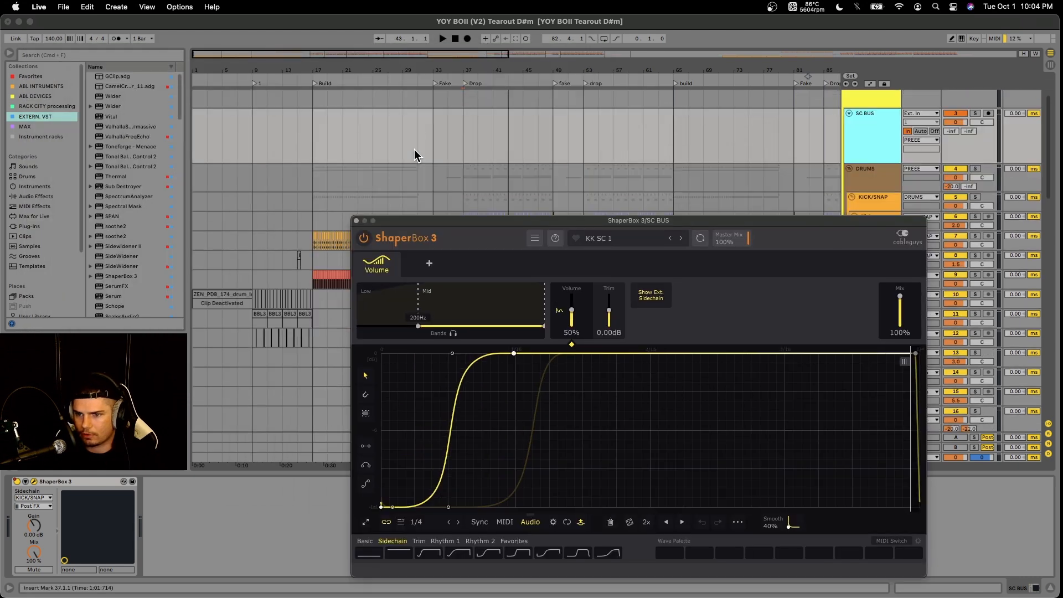
Show the automation lanes and place the insert marker at bar 17 on the SC BUS track
scroll(415, 150, "down", 3)
scroll(344, 144, "up", 3)
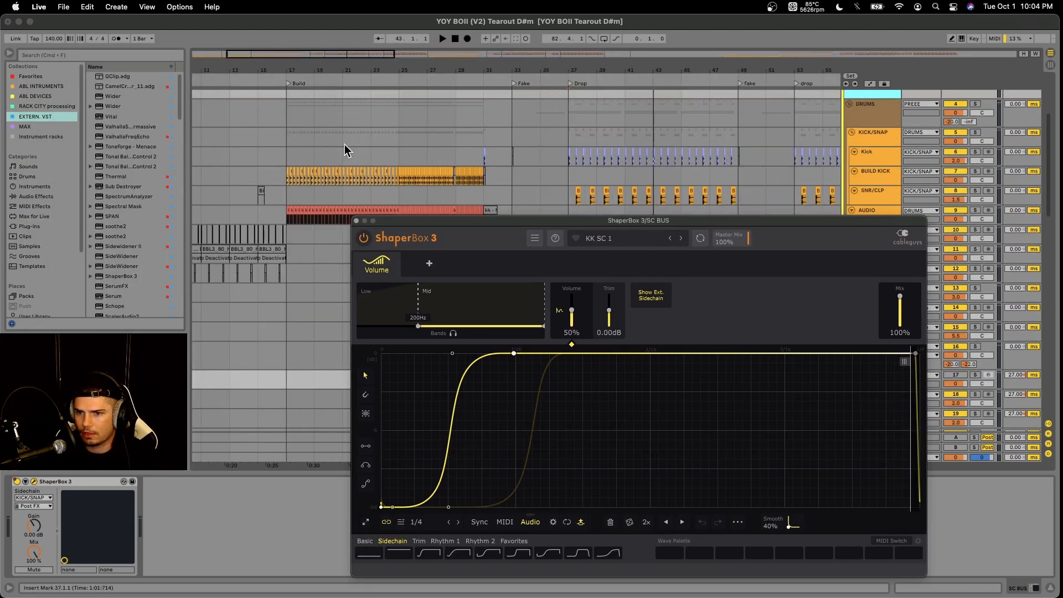
scroll(416, 138, "up", 2)
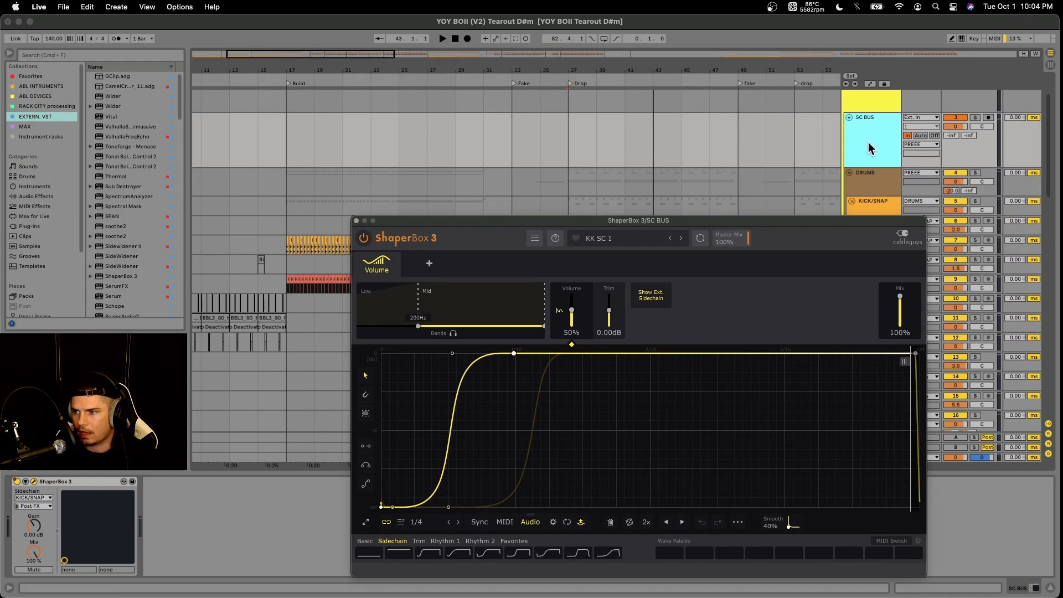
key("a")
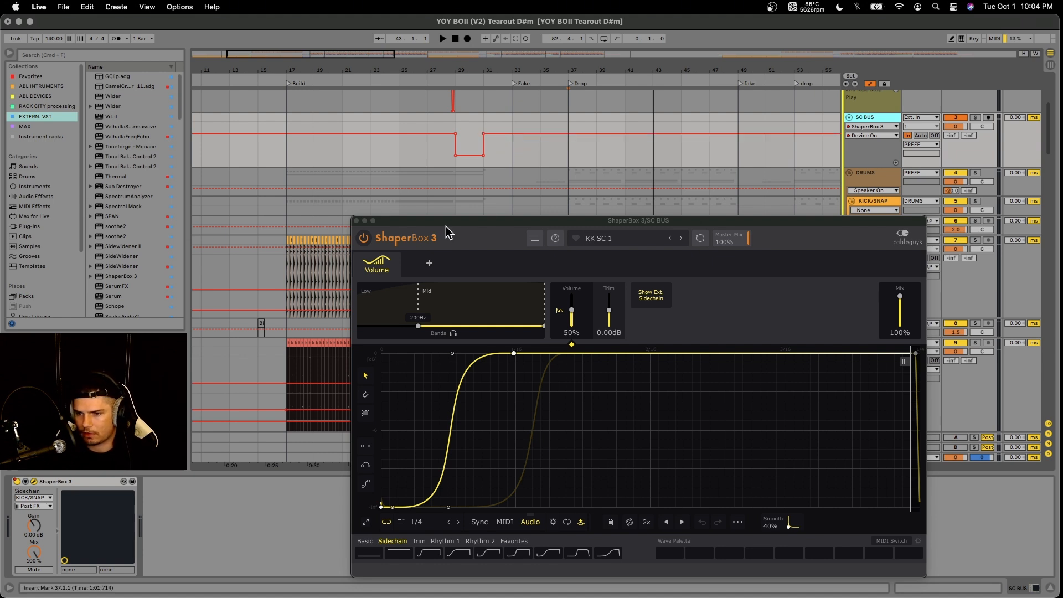
left_click(287, 160)
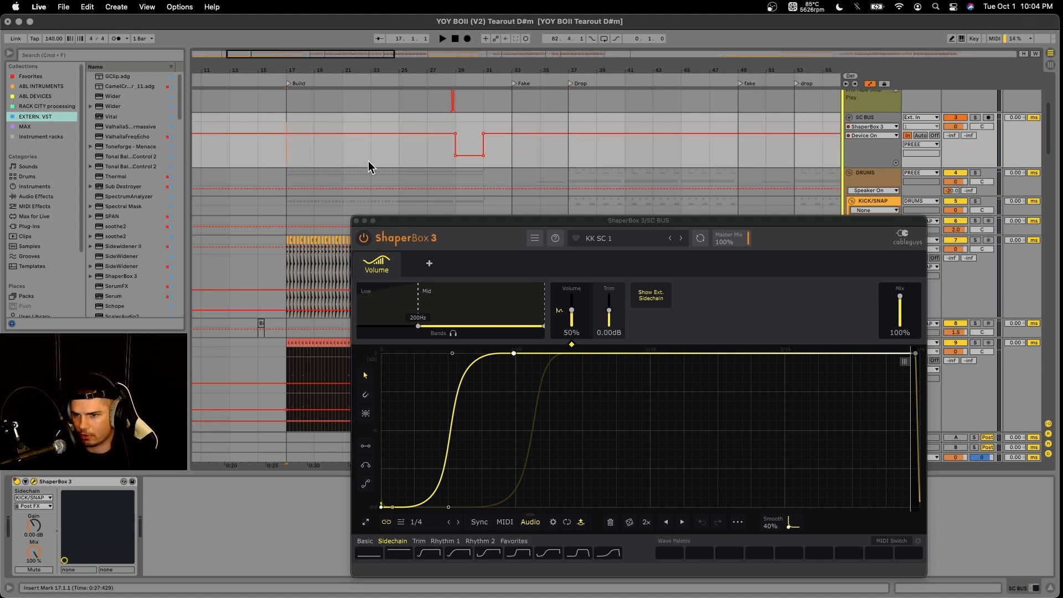
Examine the SC BUS ShaperBox 3 Device On automation against the BUILD KICK clips at the end of the build
scroll(458, 166, "down", 2)
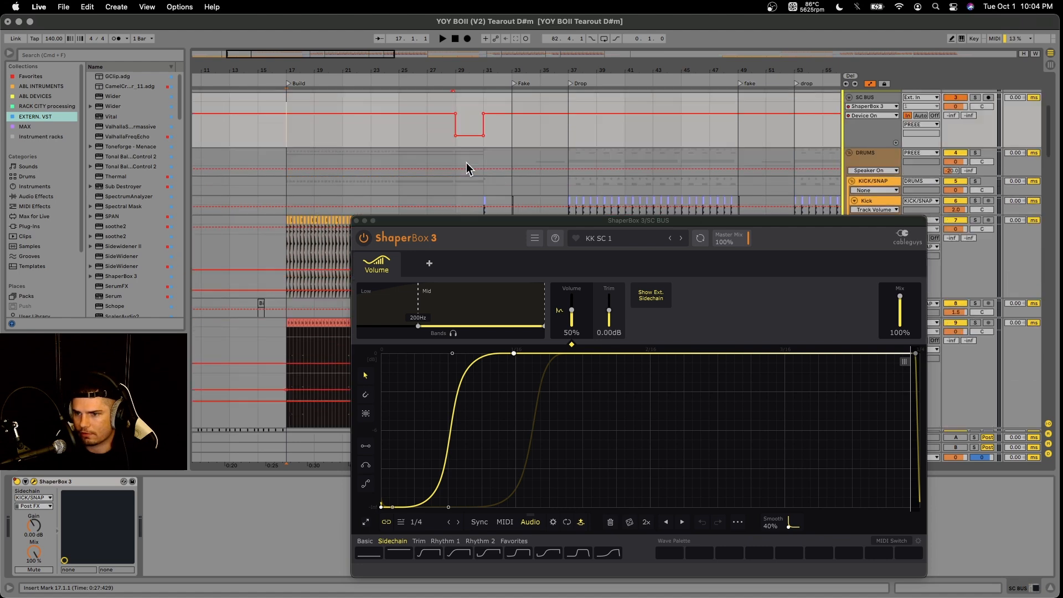
scroll(463, 169, "up", 3)
scroll(447, 158, "down", 5)
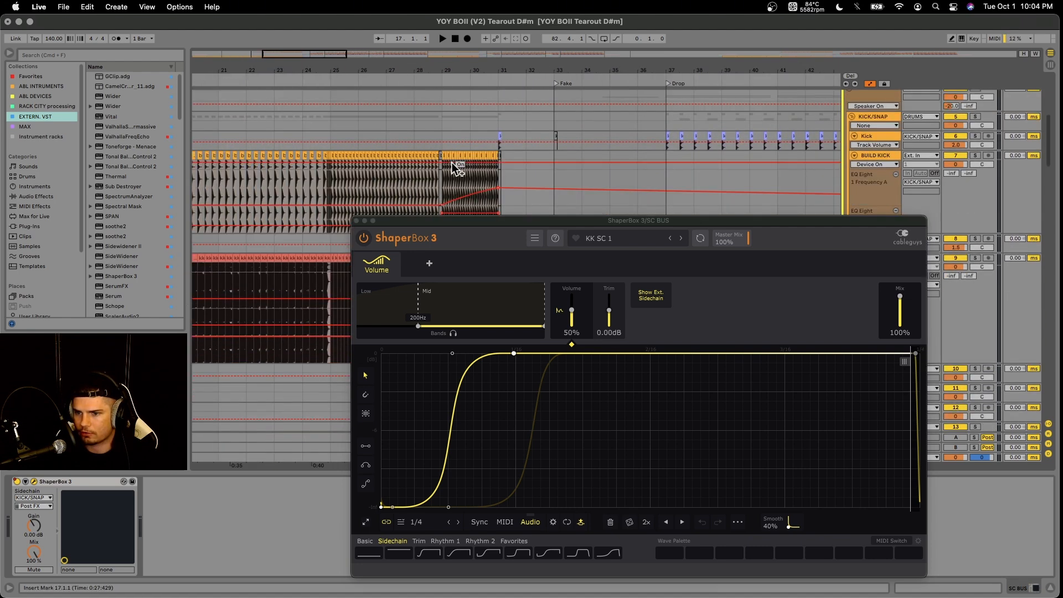
scroll(459, 181, "down", 6)
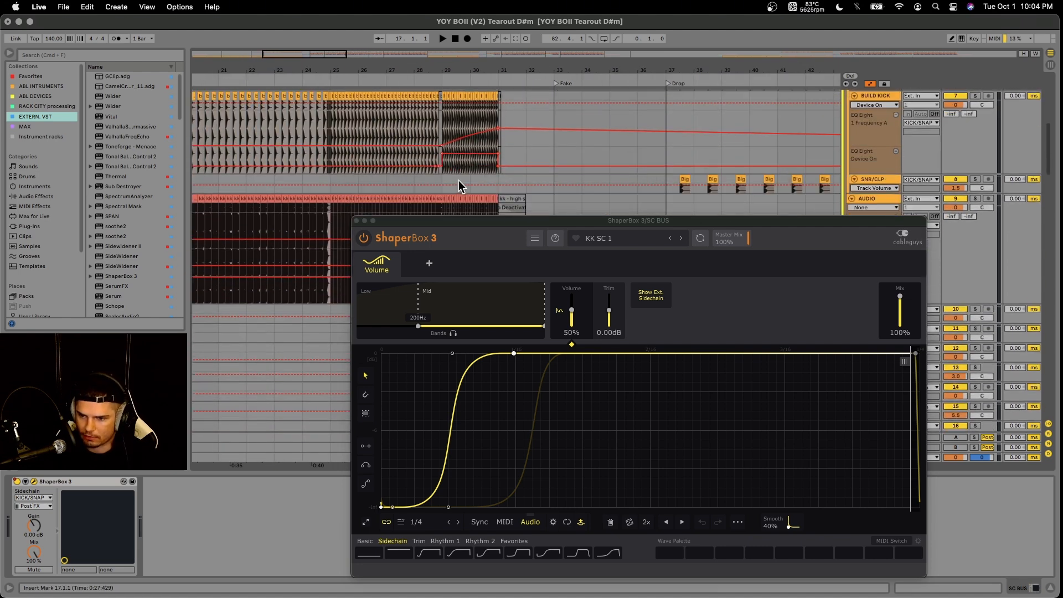
scroll(465, 187, "up", 5)
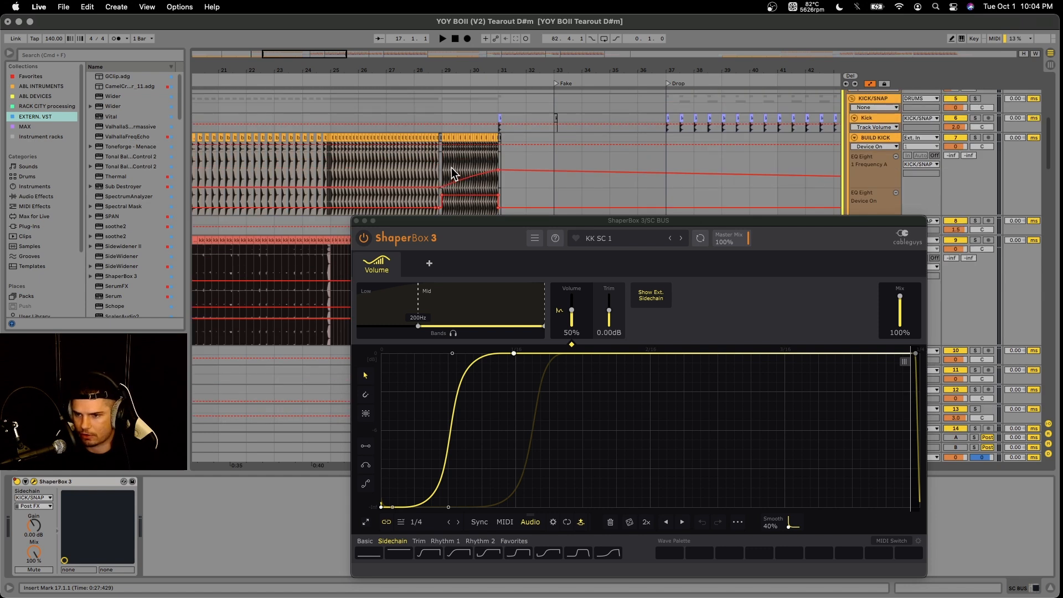
scroll(452, 170, "up", 2)
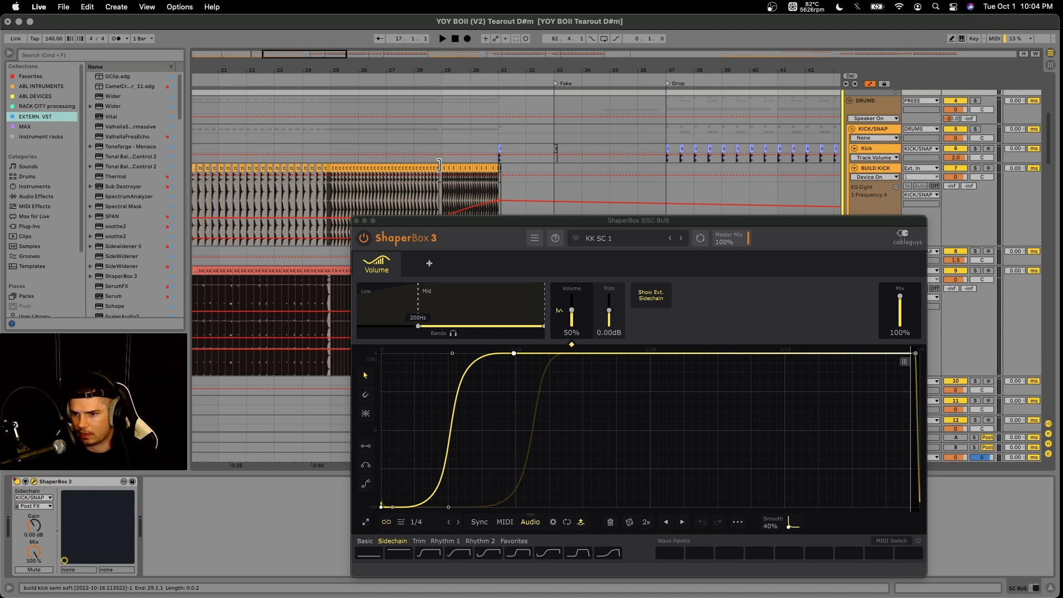
scroll(453, 173, "up", 4)
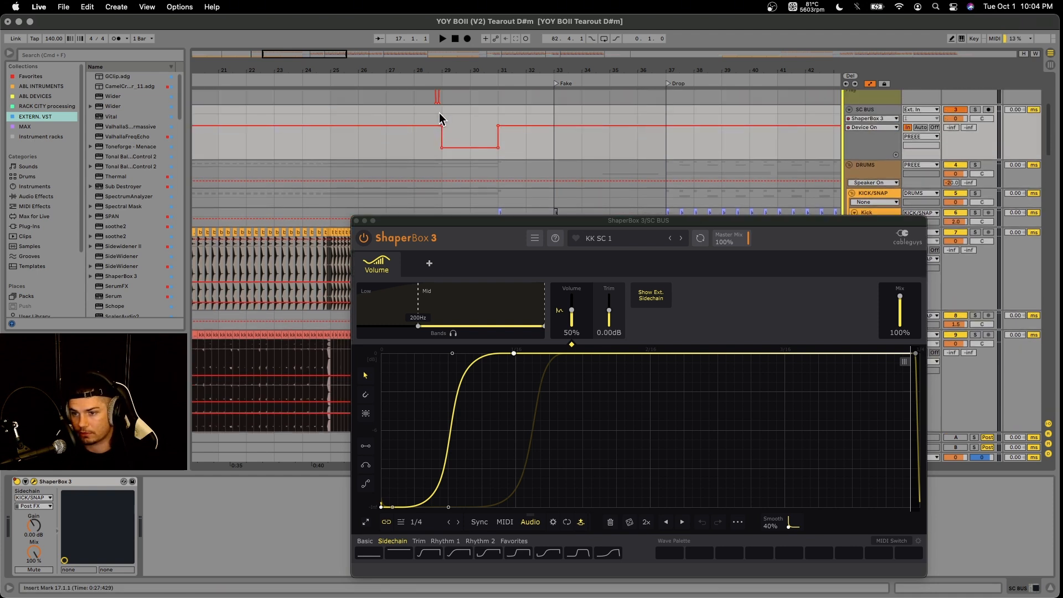
scroll(546, 159, "down", 5)
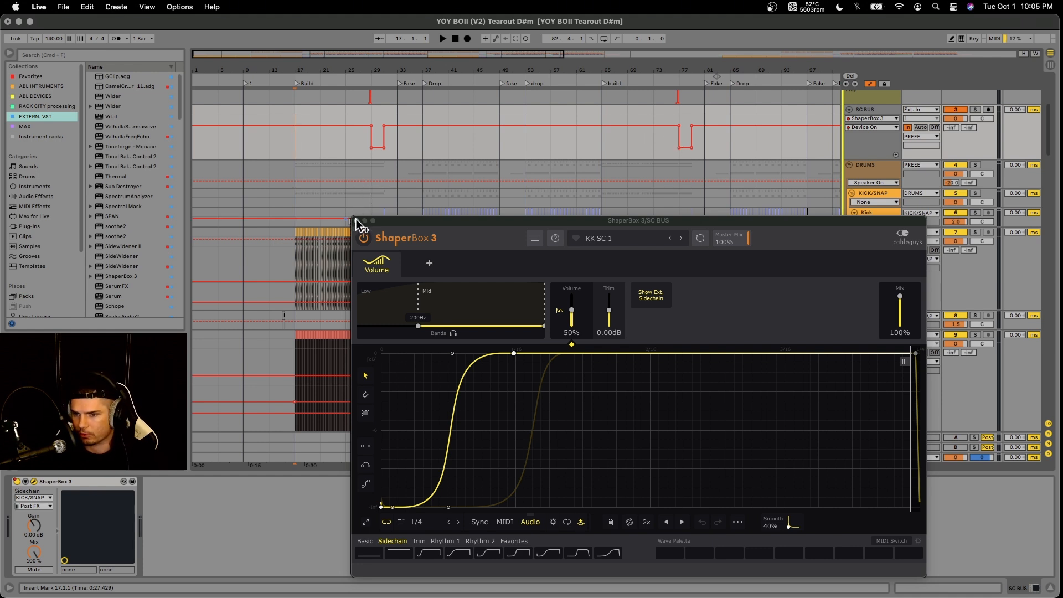
Close the ShaperBox 3 window and hide the automation lanes
left_click(355, 220)
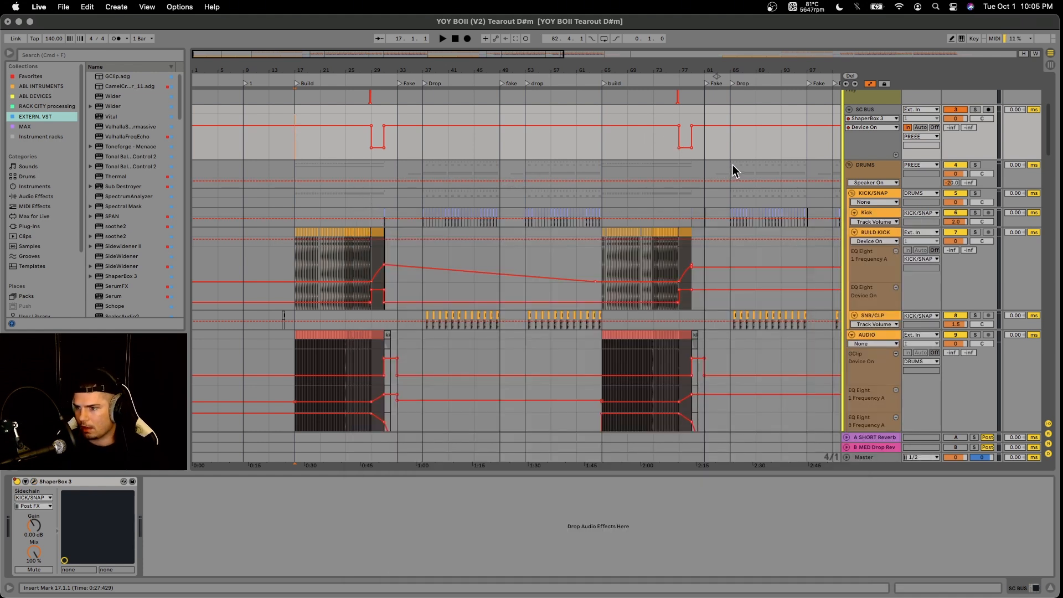
scroll(807, 166, "up", 3)
key("a")
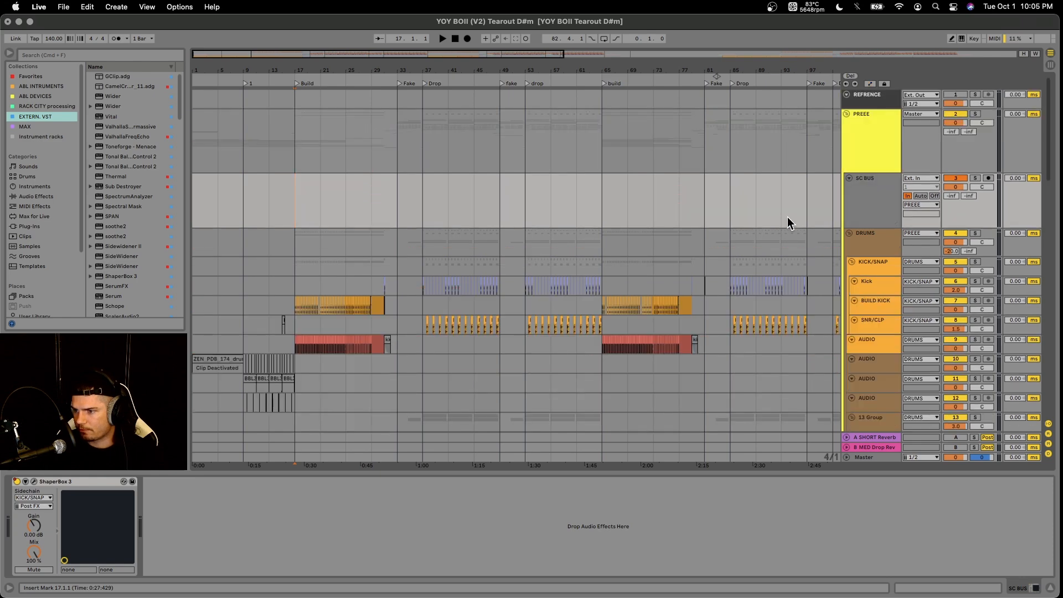
Fold the DRUMS group and check the output routing choices of DRUMS and DROP without changing them
left_click(849, 234)
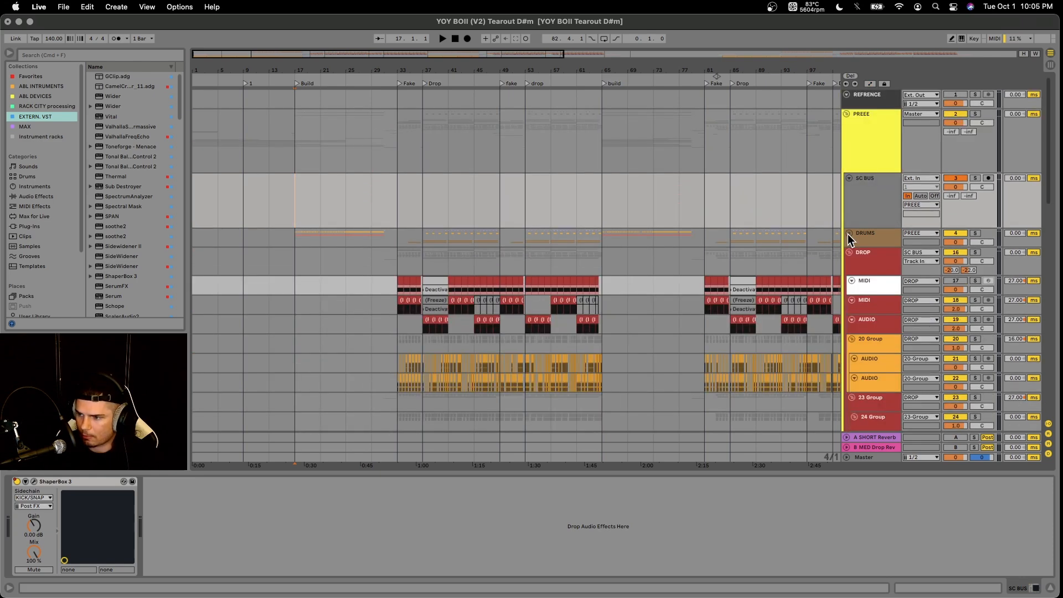
left_click(880, 238)
left_click(913, 234)
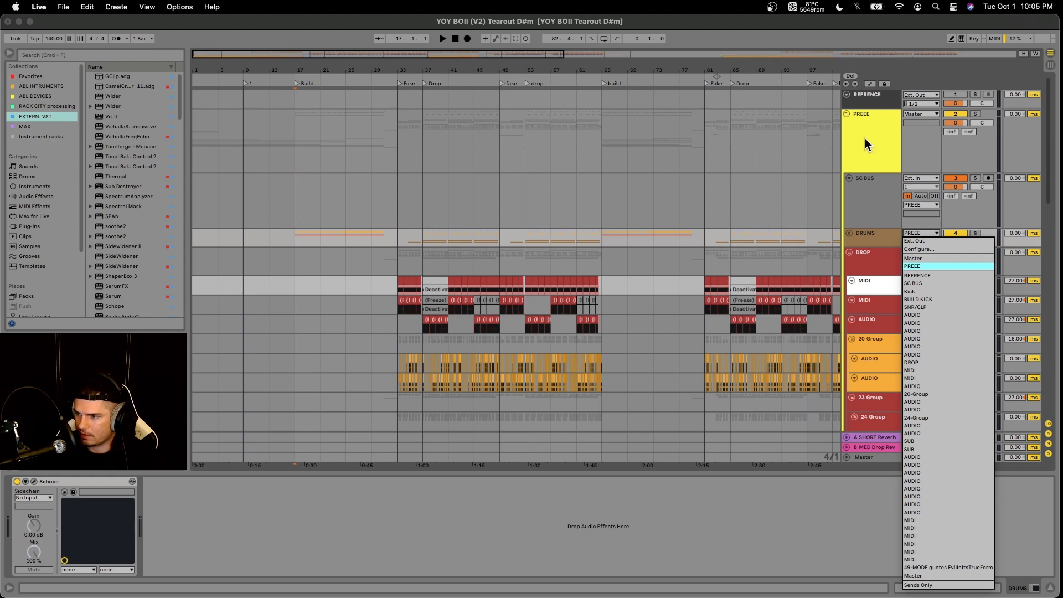
left_click(867, 149)
left_click(909, 251)
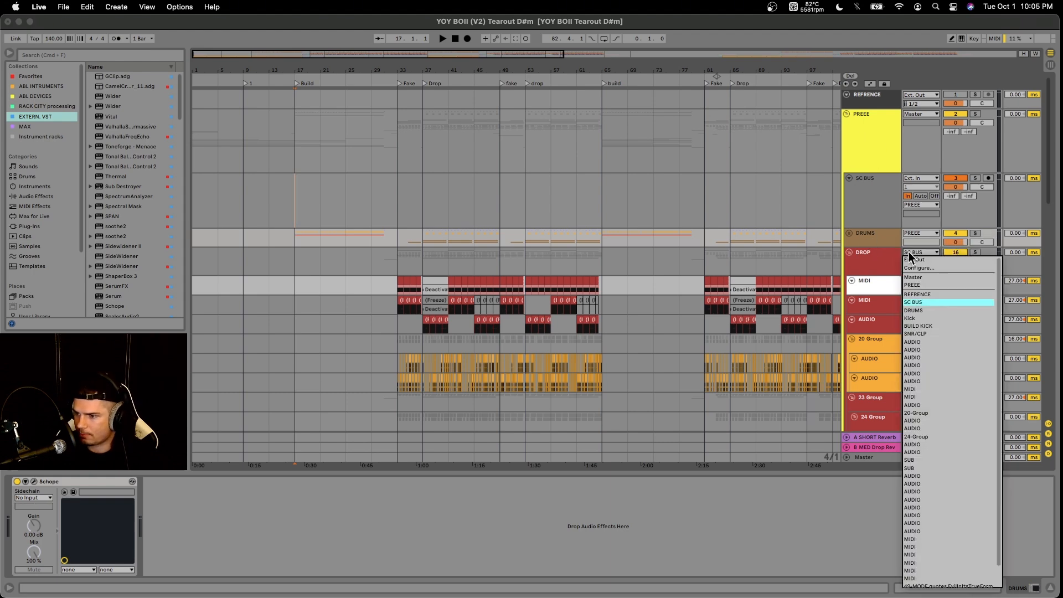
left_click(874, 208)
left_click(871, 202)
Fold the DROP group and check the FX / ATMOS and VOX routing, folding FX / ATMOS and unfolding it again
scroll(871, 216, "down", 2)
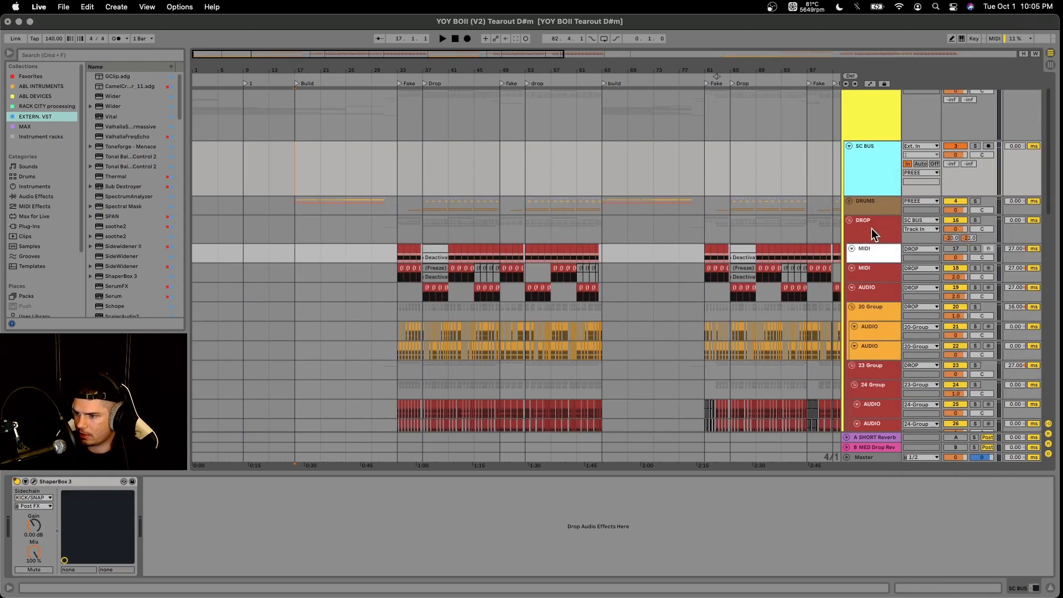
left_click(850, 185)
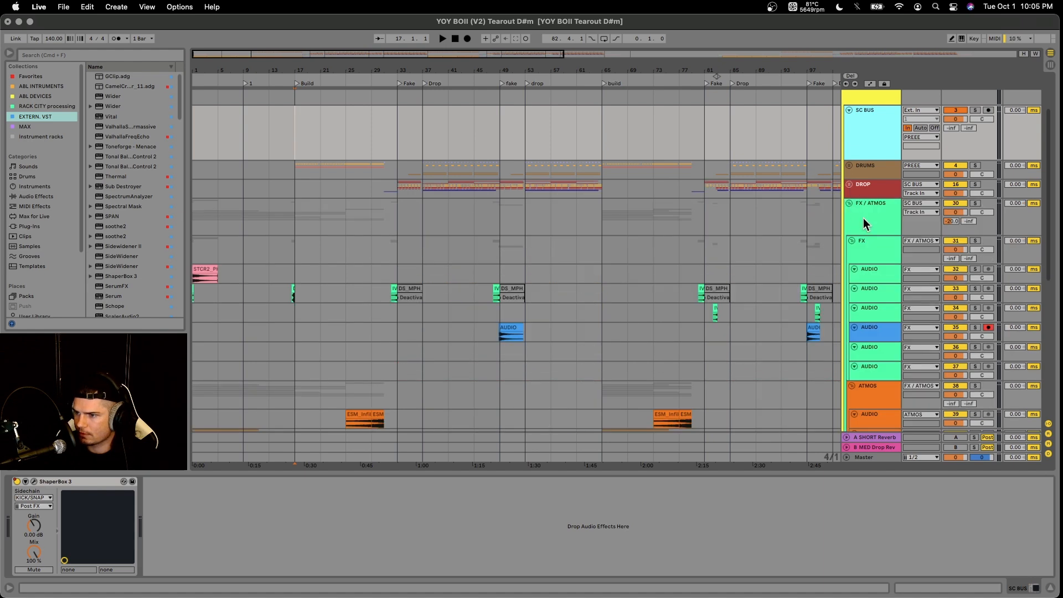
scroll(863, 218, "down", 1)
left_click(874, 196)
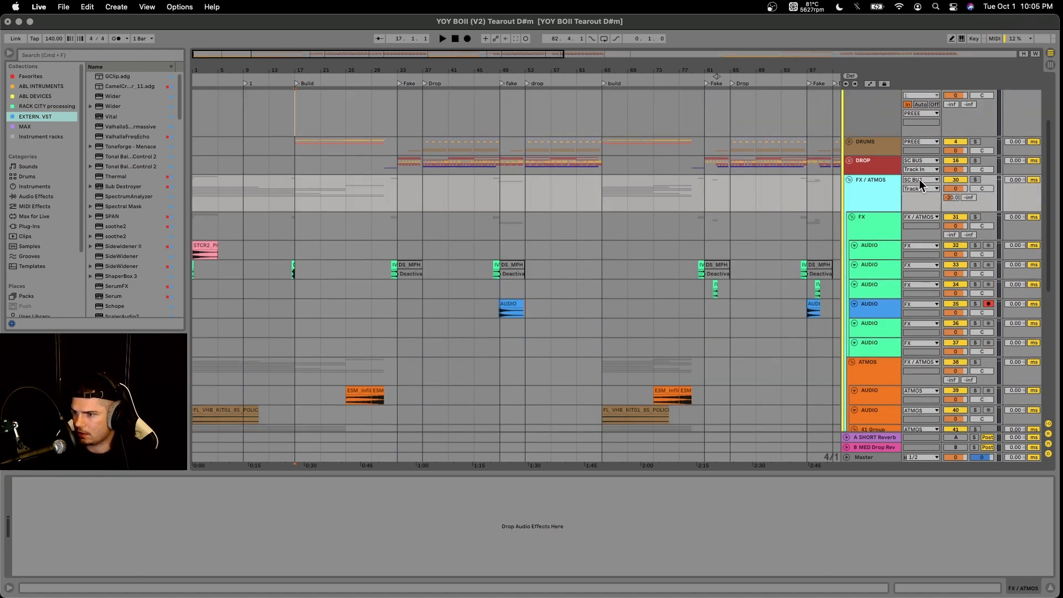
left_click(847, 179)
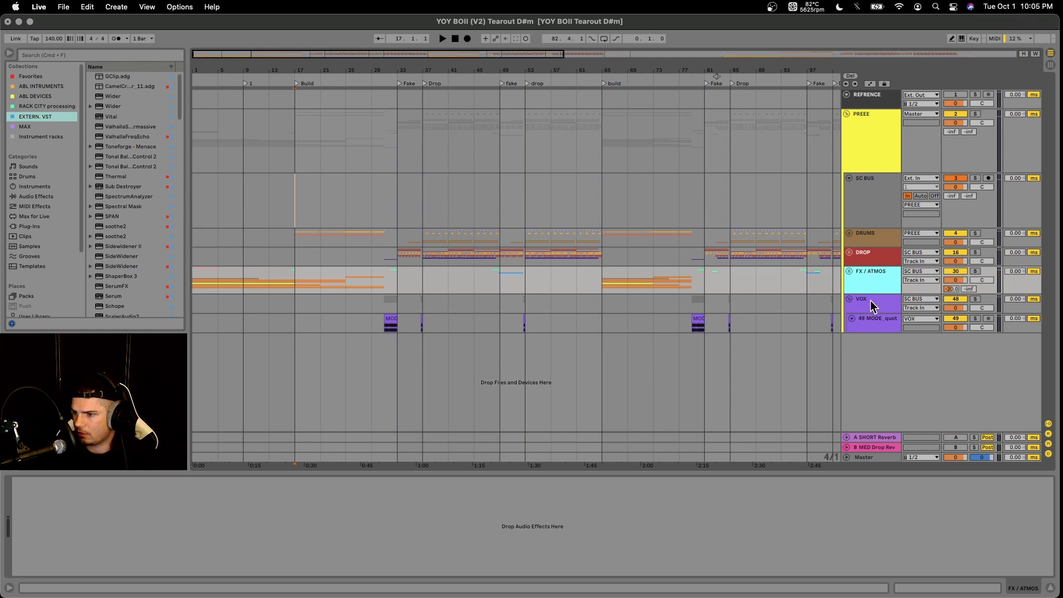
left_click(848, 272)
Solo the SC BUS track and play it from the first Drop at bar 37
left_click(862, 202)
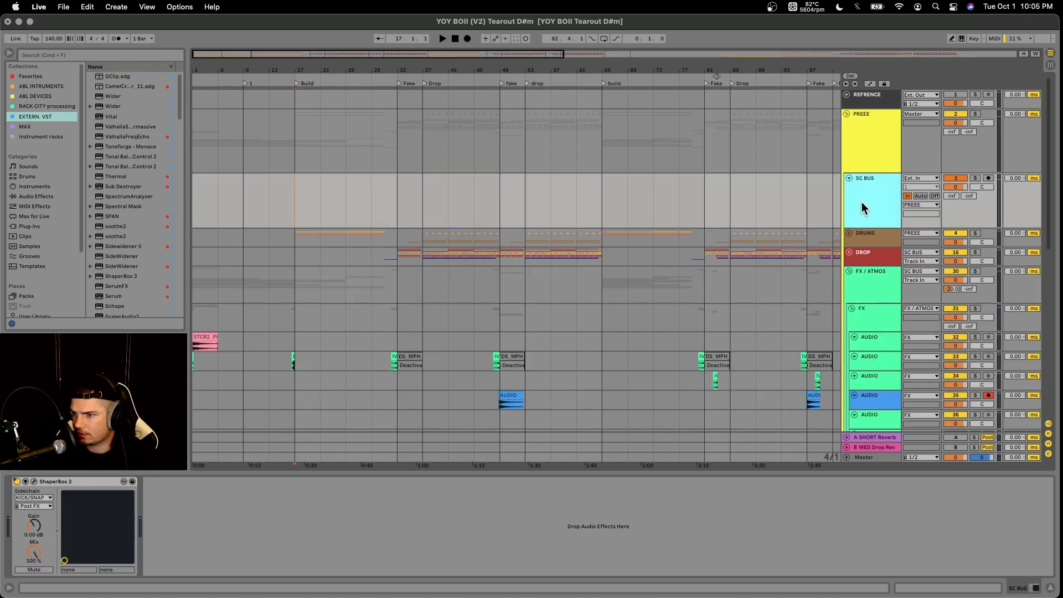
left_click(438, 204)
key("plus")
key("s")
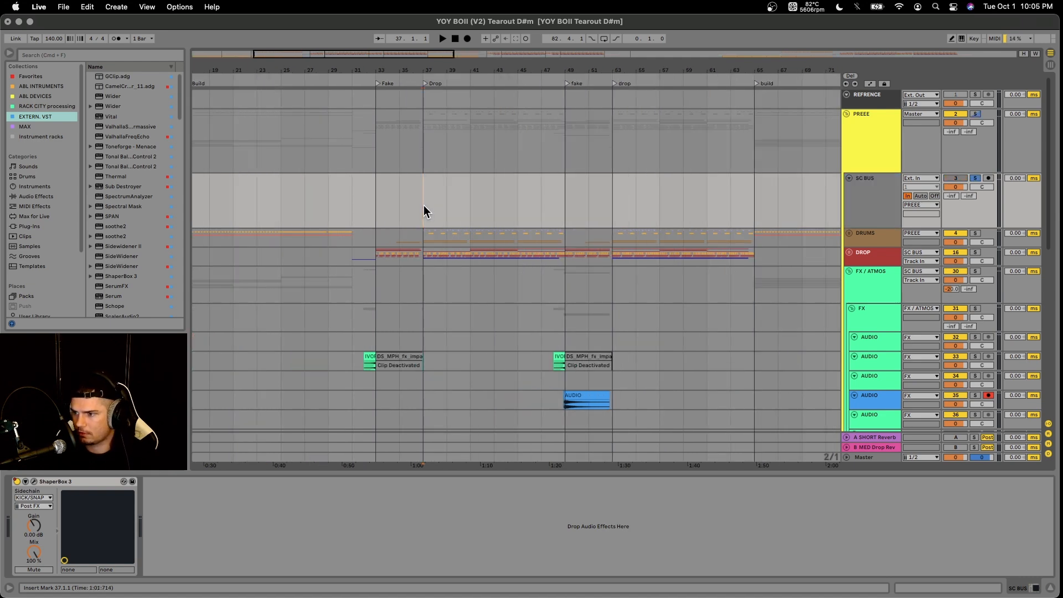
key("space")
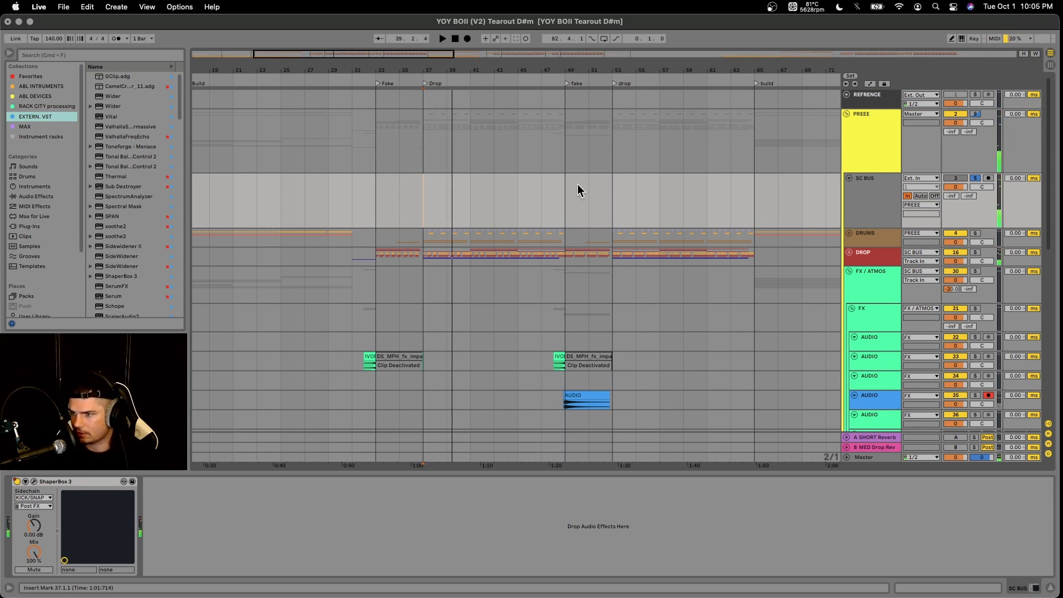
Solo the PREEE group instead of SC BUS and play it from bar 37
left_click(875, 143)
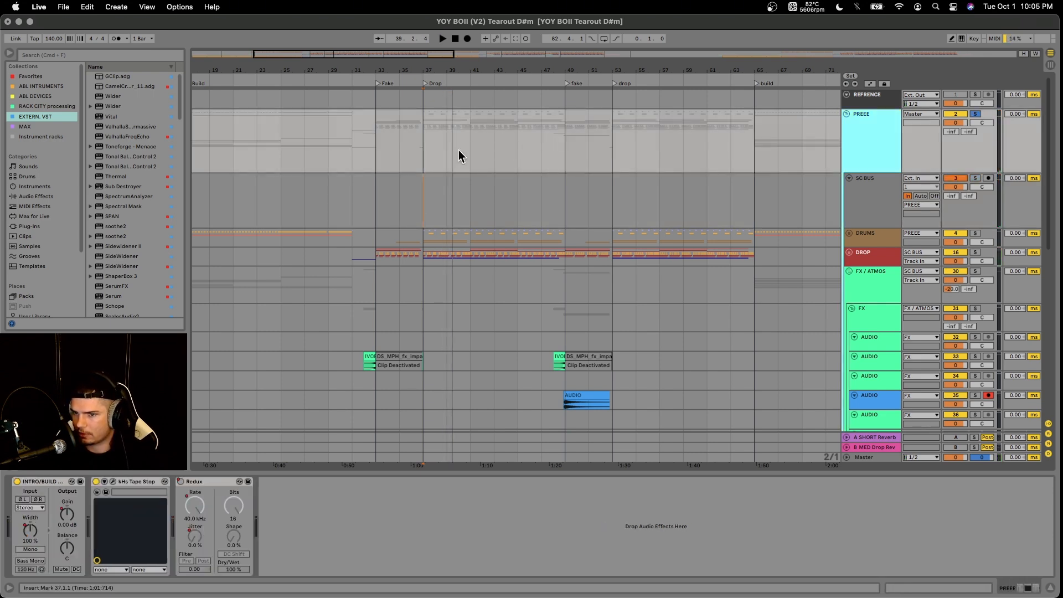
key("space")
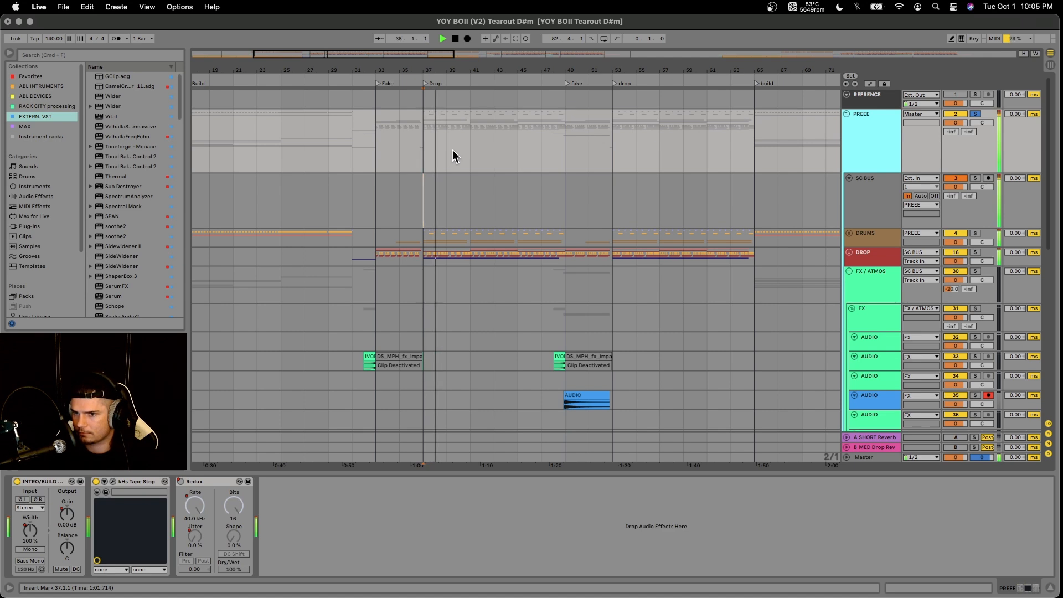
Stop the PREEE playback, return to bar 1 and select the IVORY_Misc_White_Noise clip in the FX group
key("space")
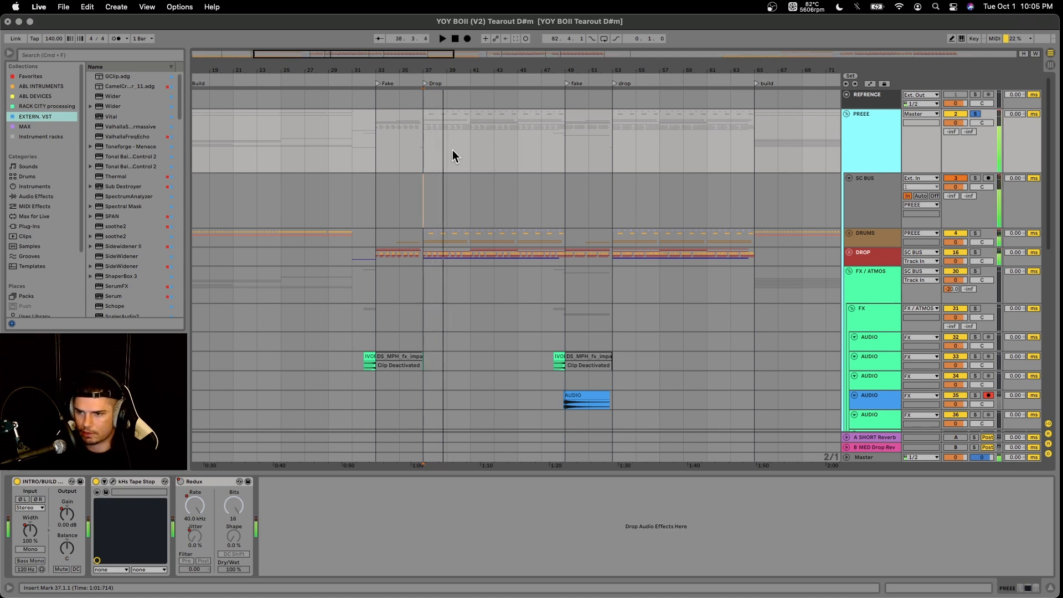
key("minus")
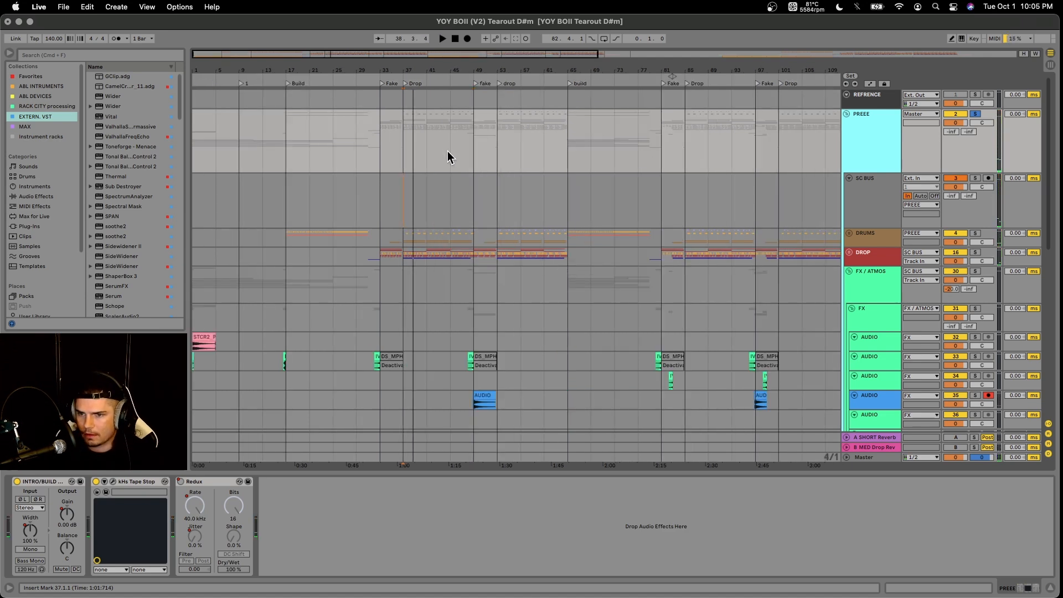
left_click(199, 151)
scroll(198, 150, "down", 4)
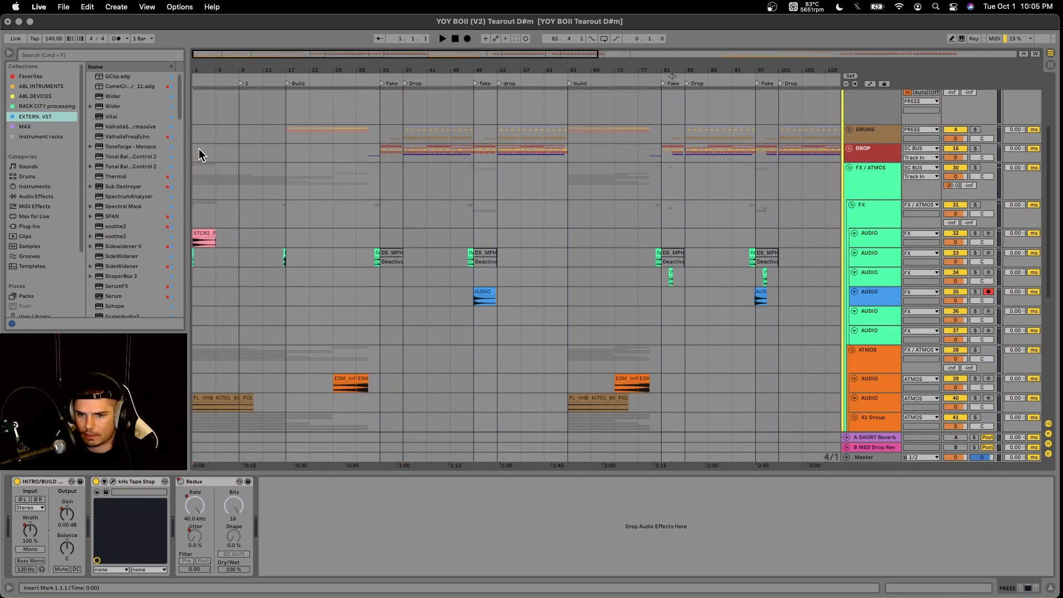
key("plus")
key("plus")
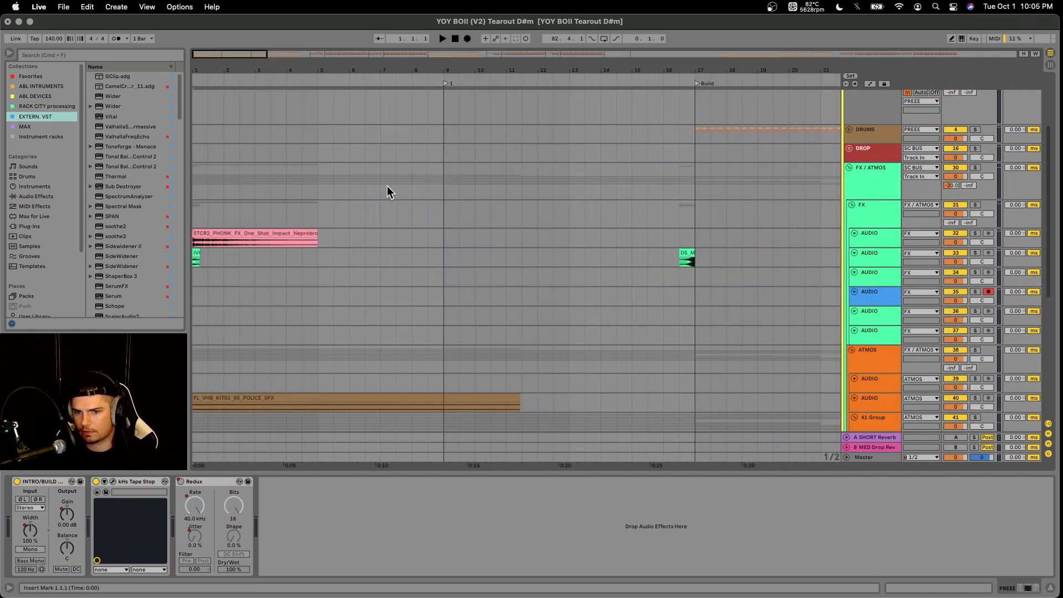
scroll(357, 198, "down", 3)
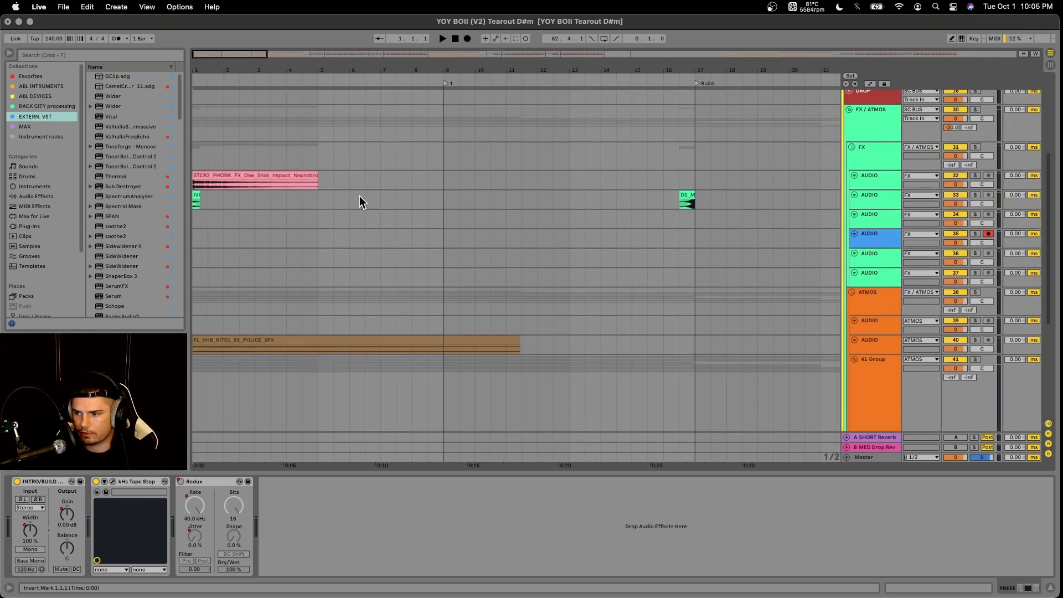
key("plus")
key("plus")
left_click(201, 197)
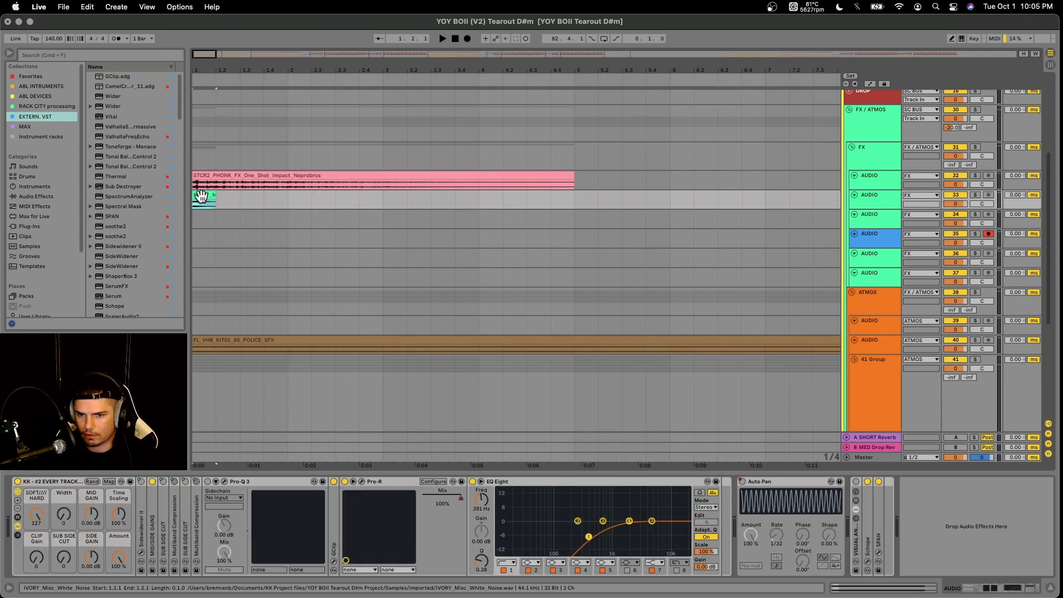
Solo the first audio track in the FX group and play its PHONK one-shot impact clip from bar 1
left_click(868, 178)
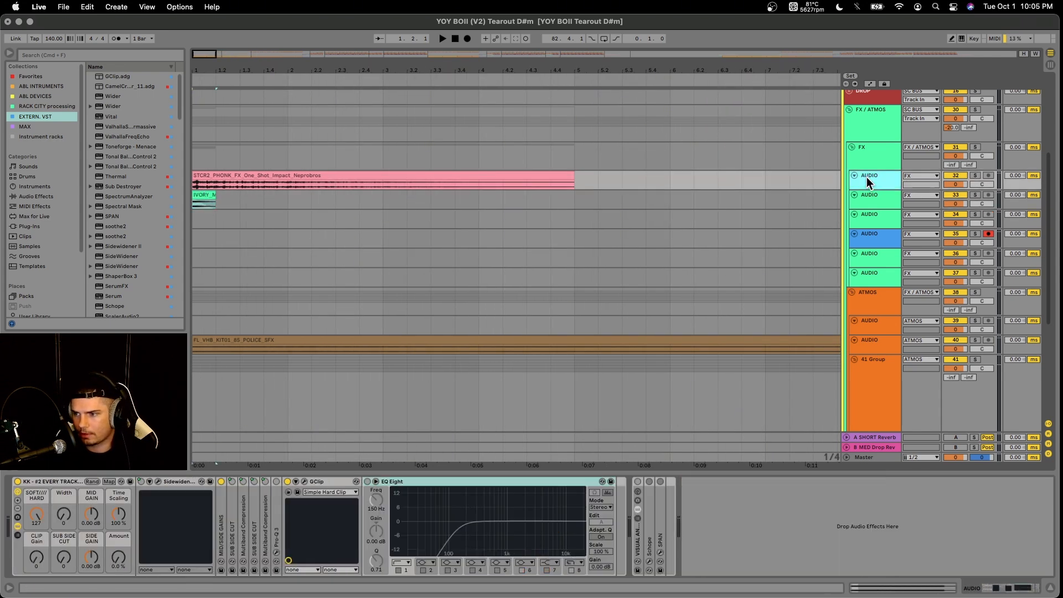
left_click(456, 174)
key("s")
key("space")
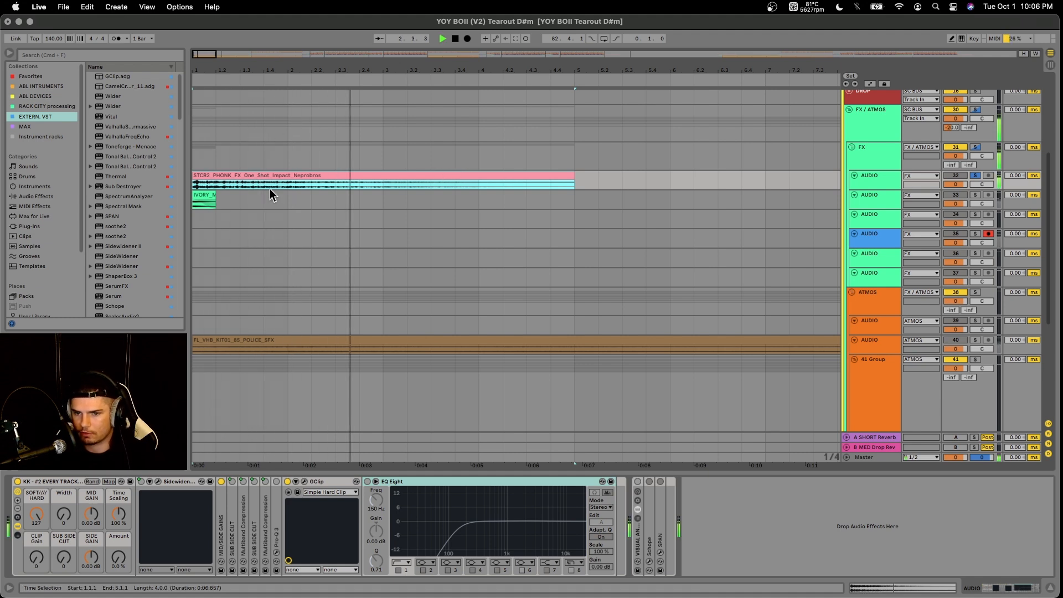
key("space")
Solo the white noise track, inspect its Pro-R reverb settings and play the clip from bar 1
left_click(202, 195)
key("z")
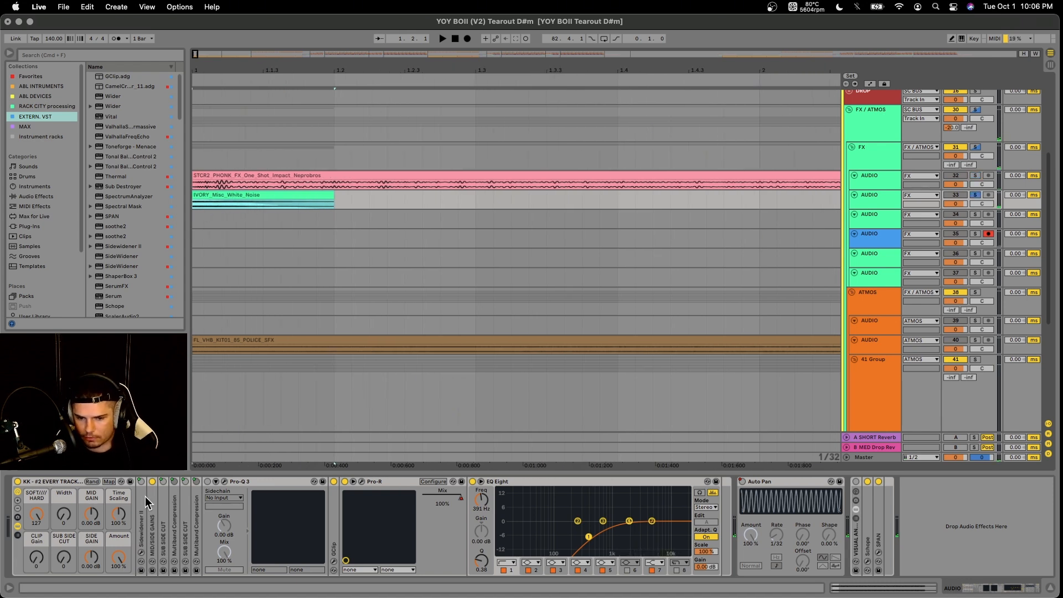
left_click(361, 482)
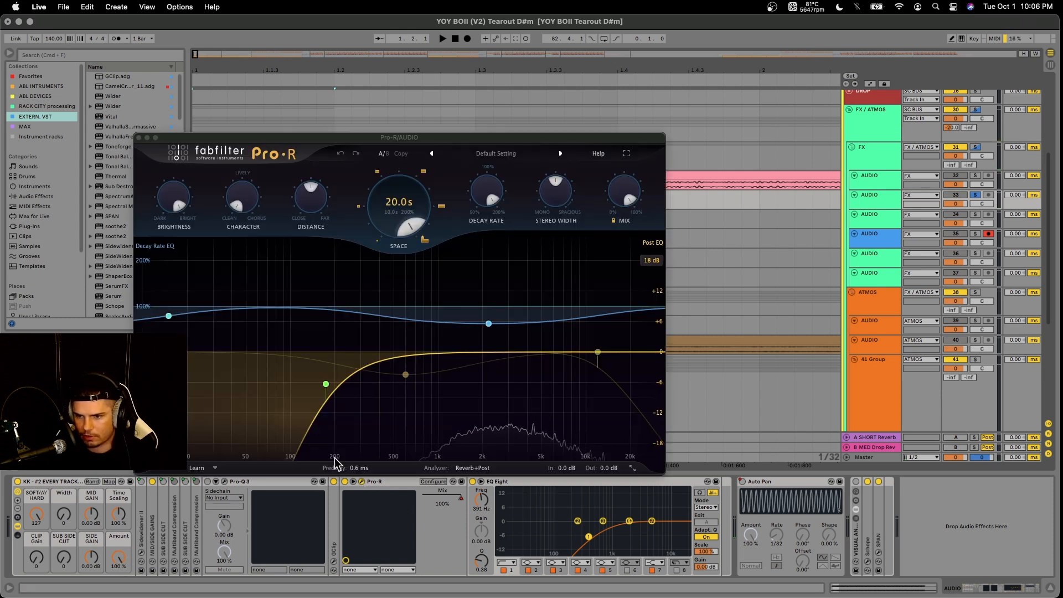
left_click(139, 138)
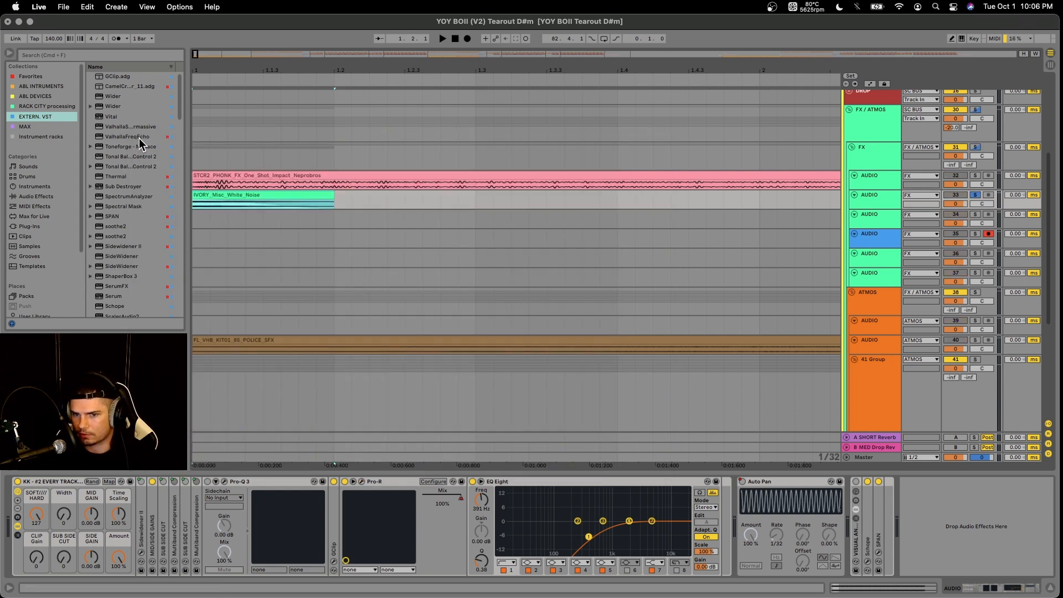
key("space")
scroll(346, 202, "down", 3)
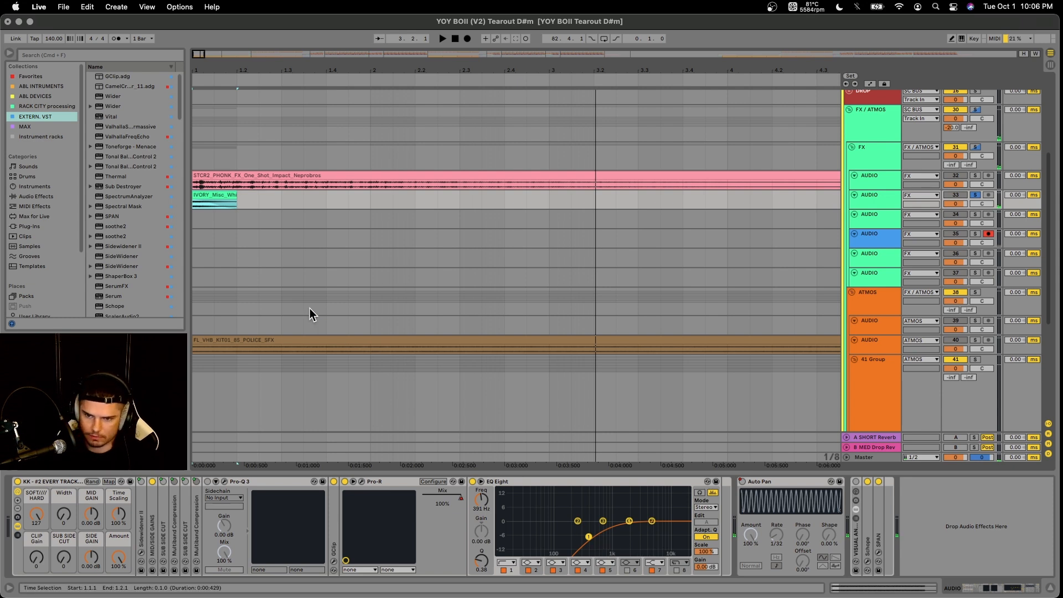
Solo the FL_VHB_KIT01_85_POLICE_SFX track in ATMOS and play it from bar 1 while inspecting its Pro-R reverb
scroll(499, 285, "down", 4)
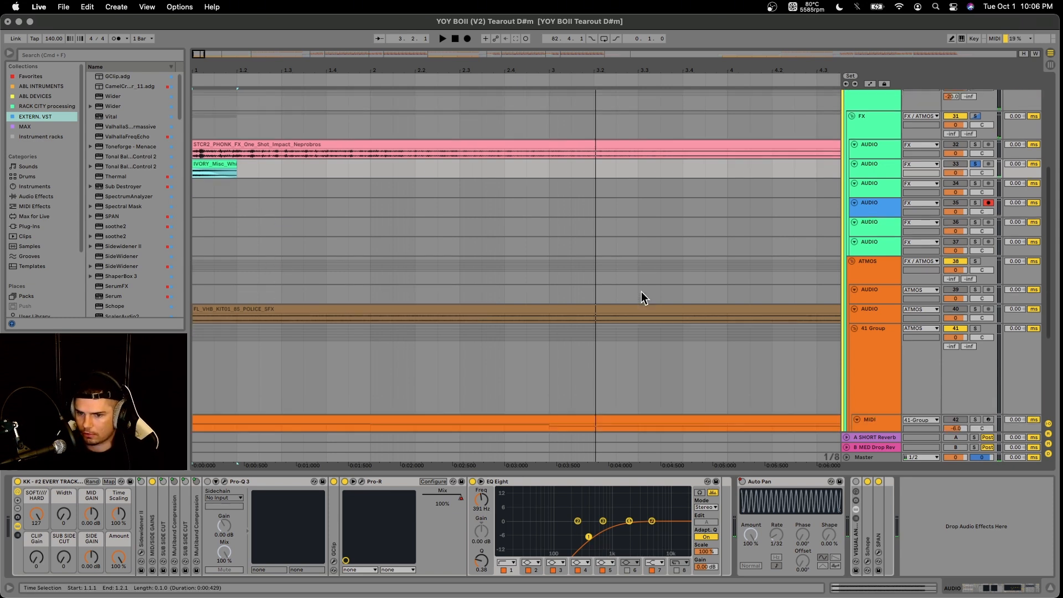
left_click(324, 272)
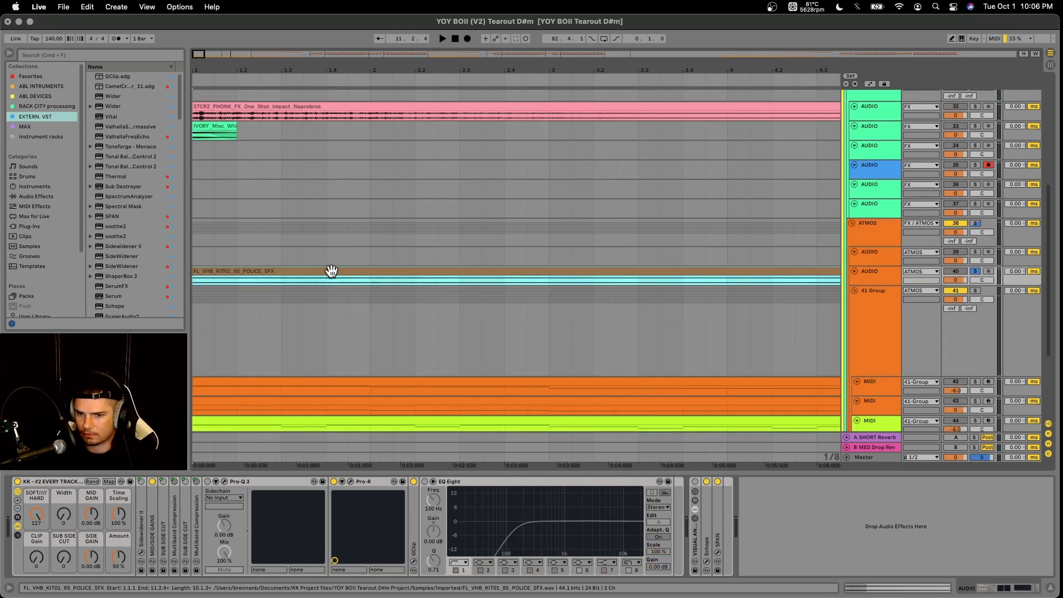
scroll(331, 273, "down", 3)
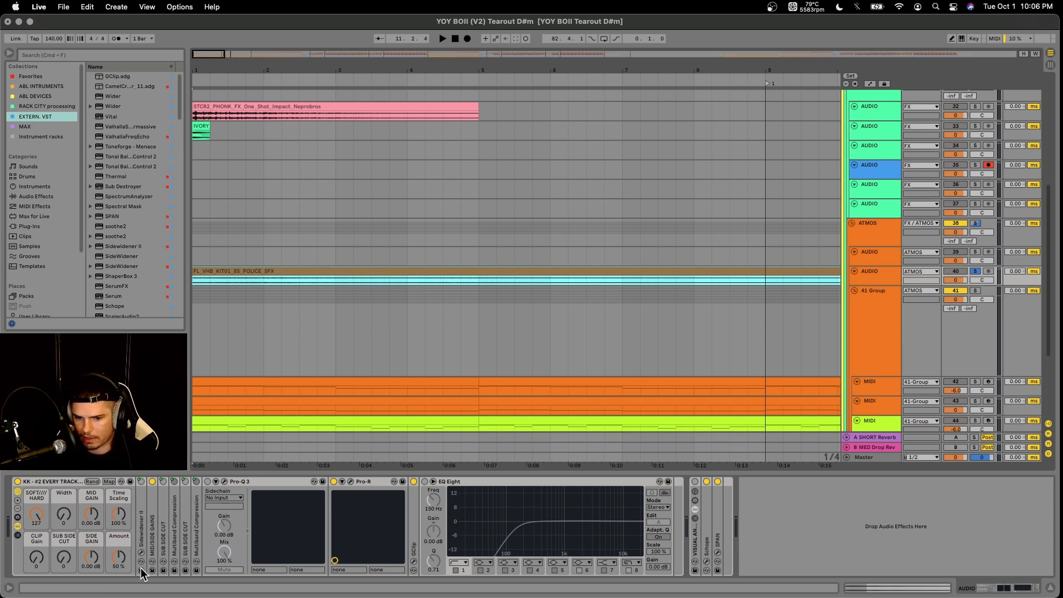
left_click(350, 482)
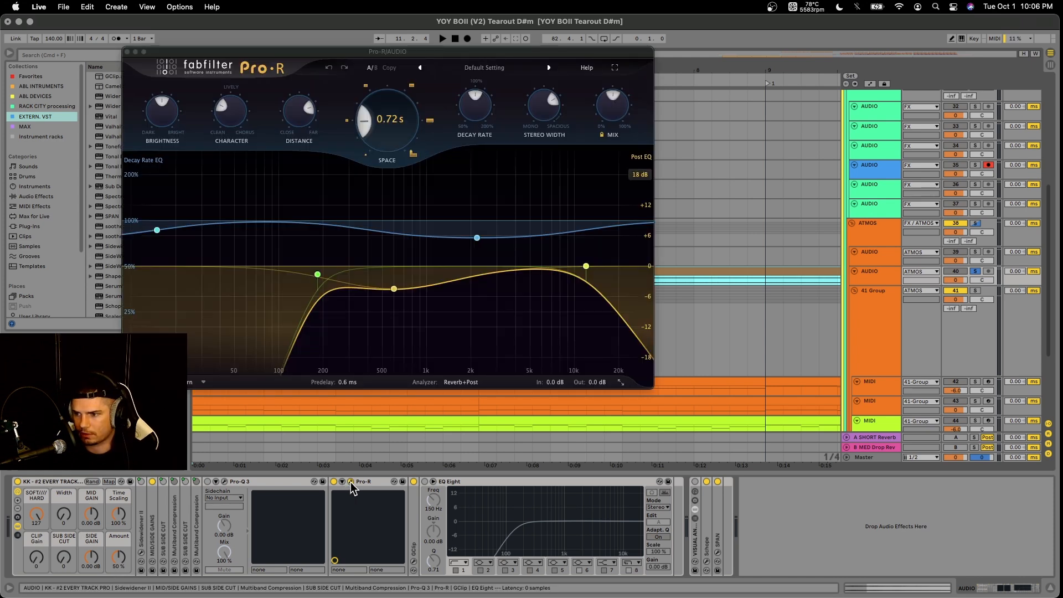
key("space")
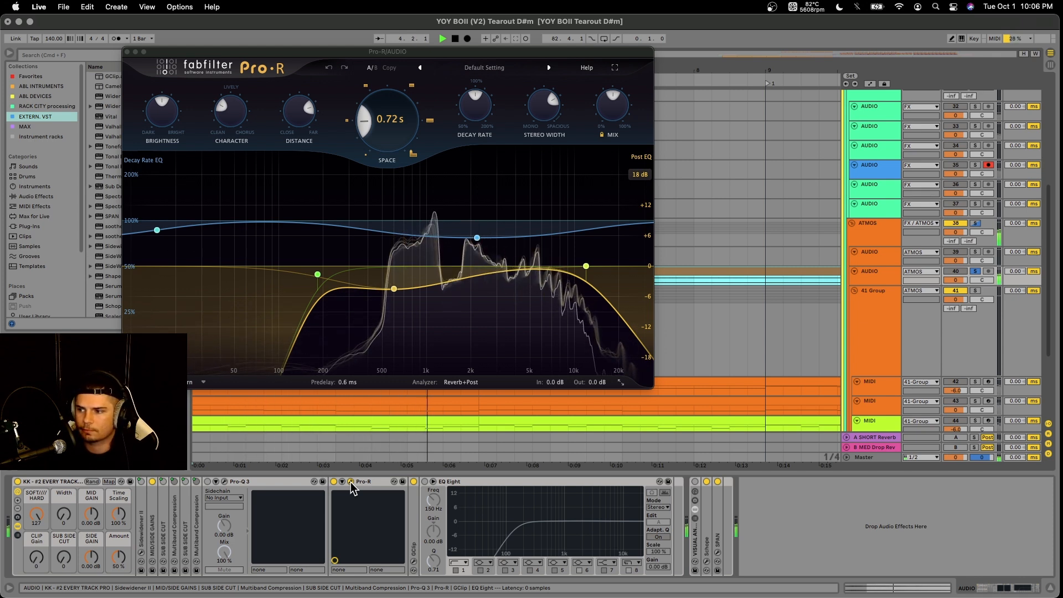
left_click(351, 482)
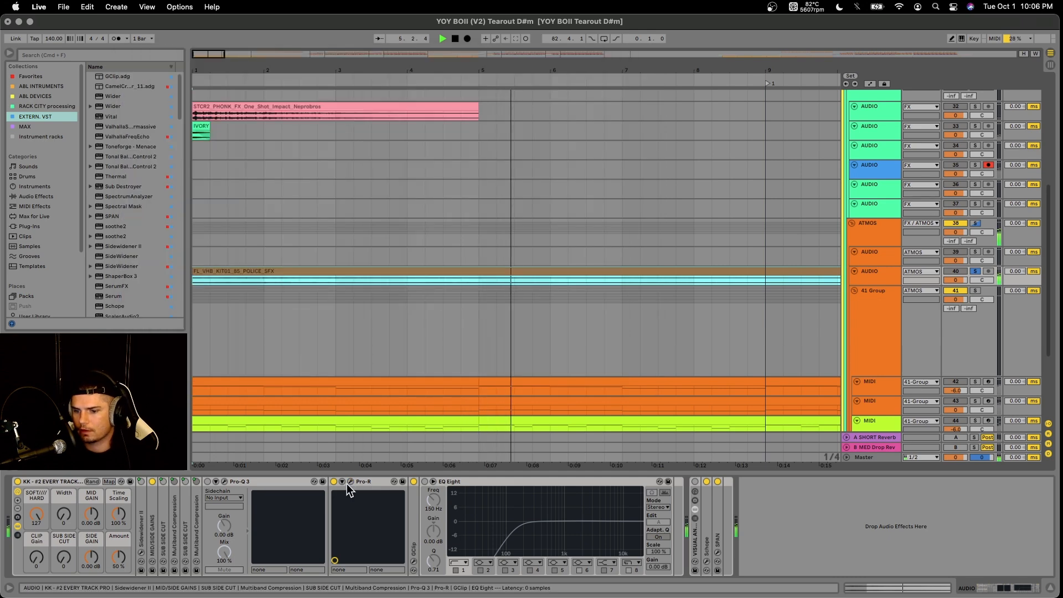
key("space")
Solo the 41 Group inside ATMOS and play its MIDI layers from bar 1
scroll(228, 361, "down", 3)
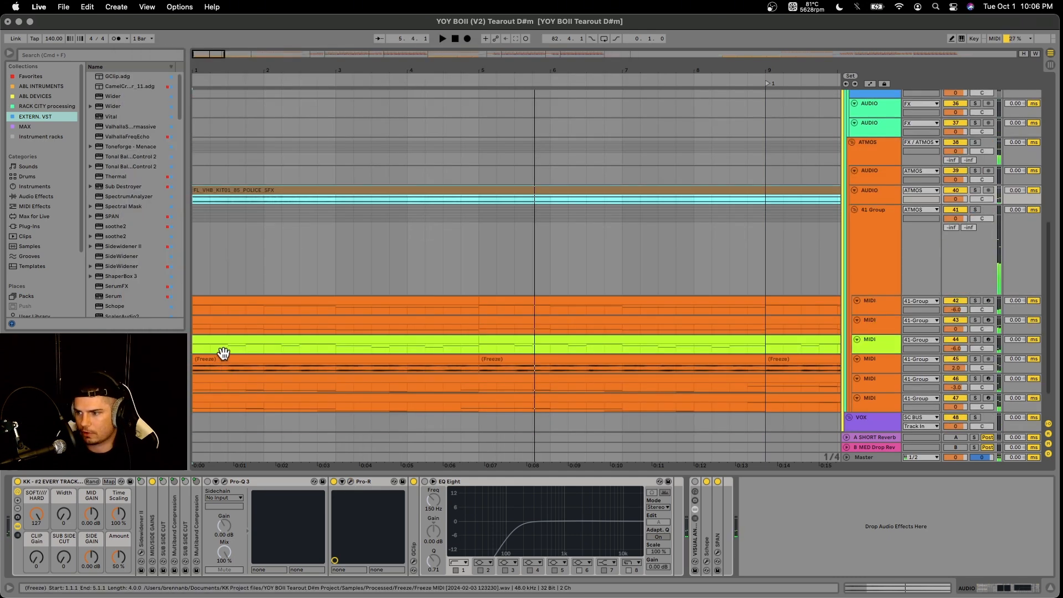
scroll(223, 353, "down", 1)
left_click(204, 272)
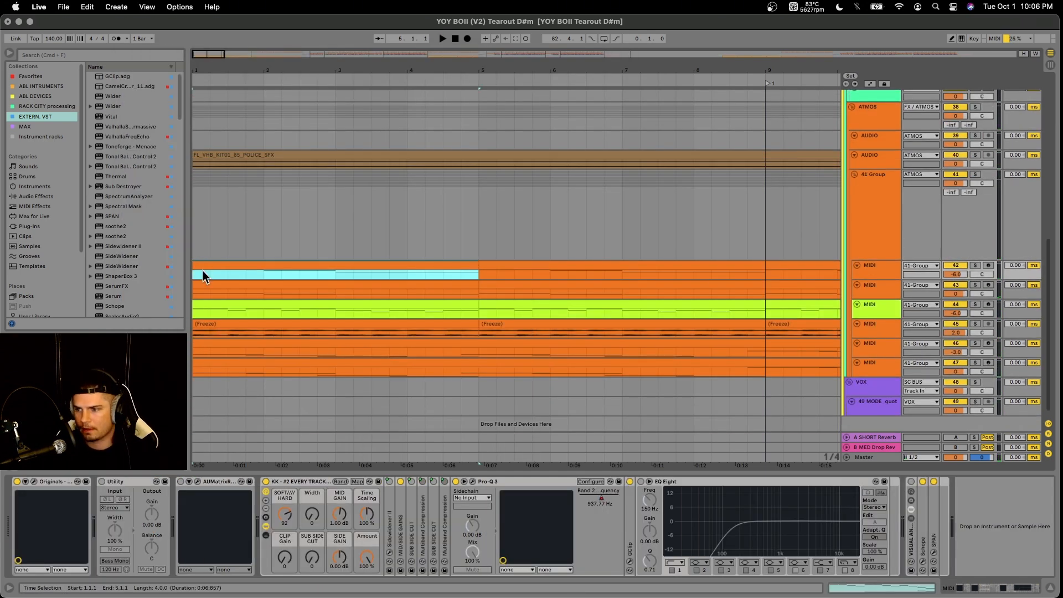
left_click(875, 244)
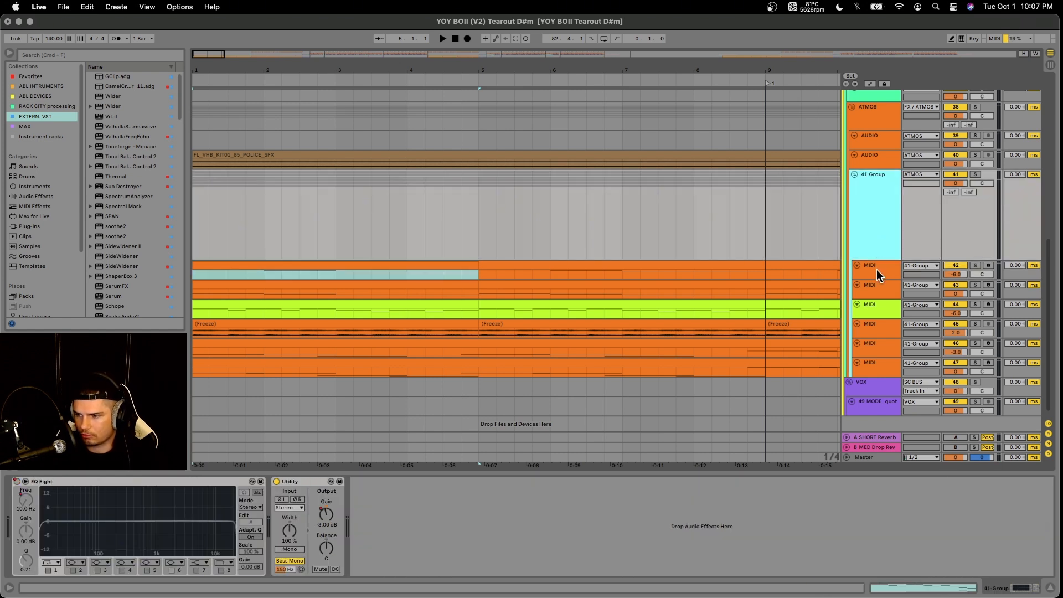
key("s")
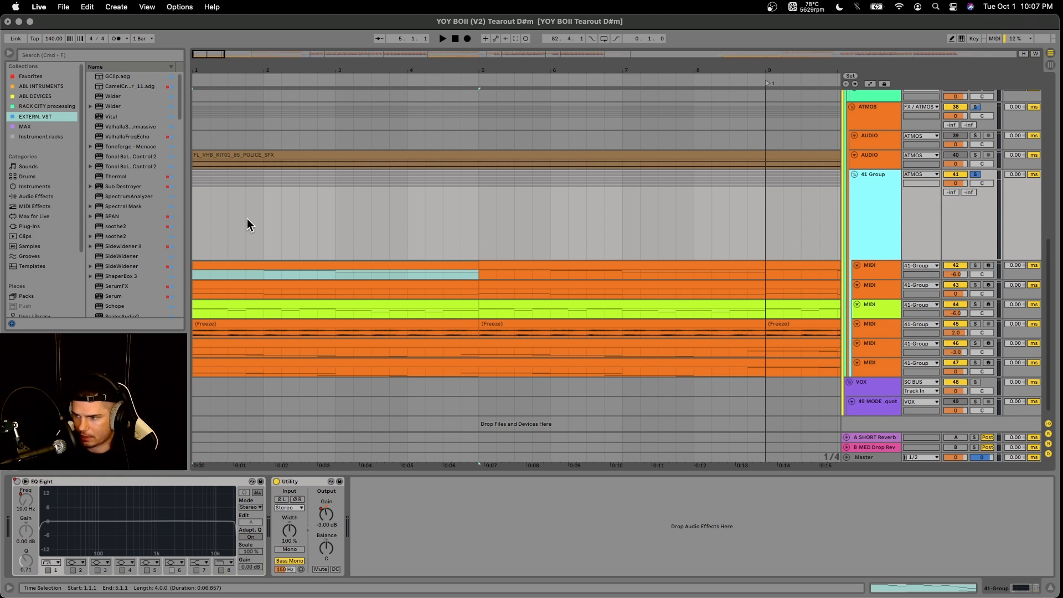
key("space")
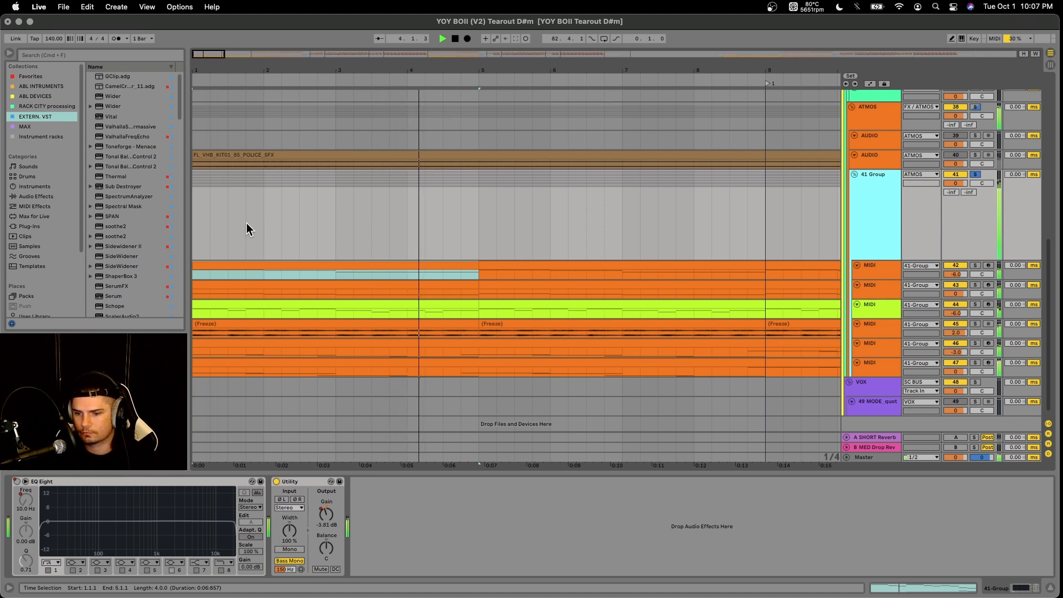
Show the automation lanes and examine the EQ Eight, Utility gain and MIDI track automation of the 41 Group, then hide the lanes
key("a")
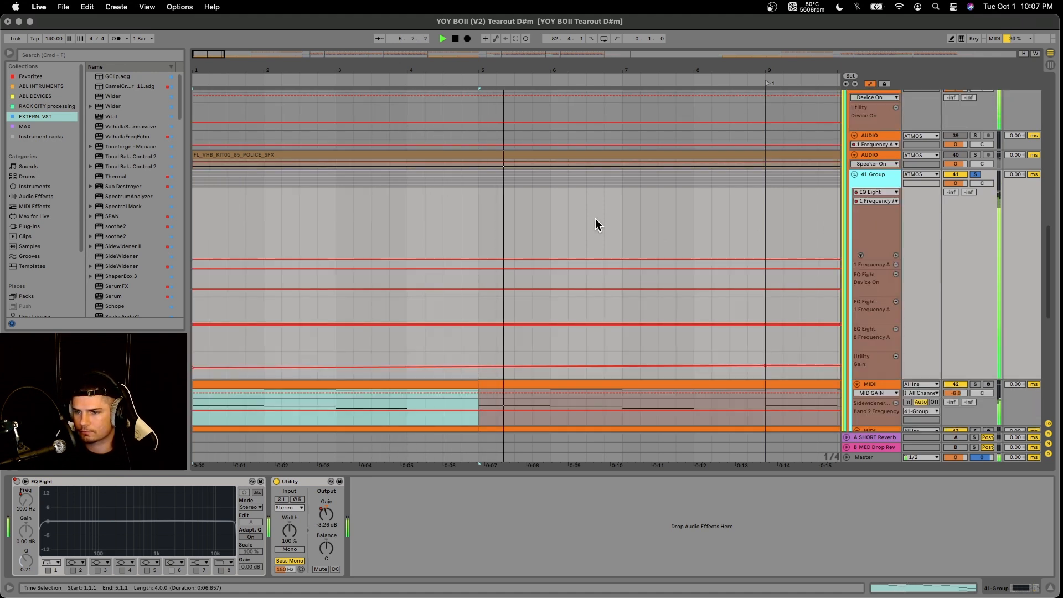
scroll(596, 219, "down", 5)
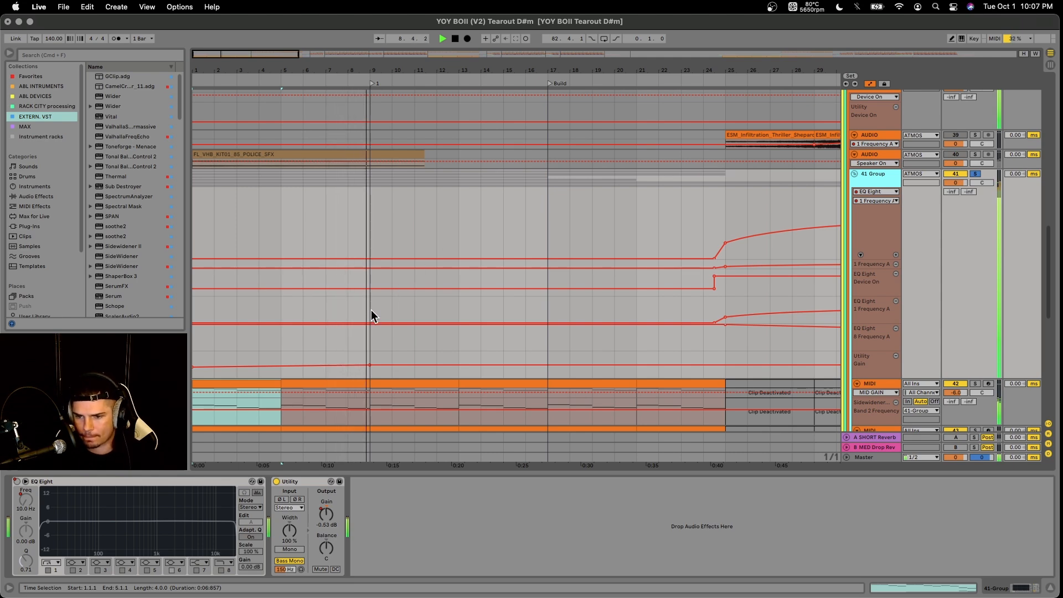
scroll(374, 311, "down", 1)
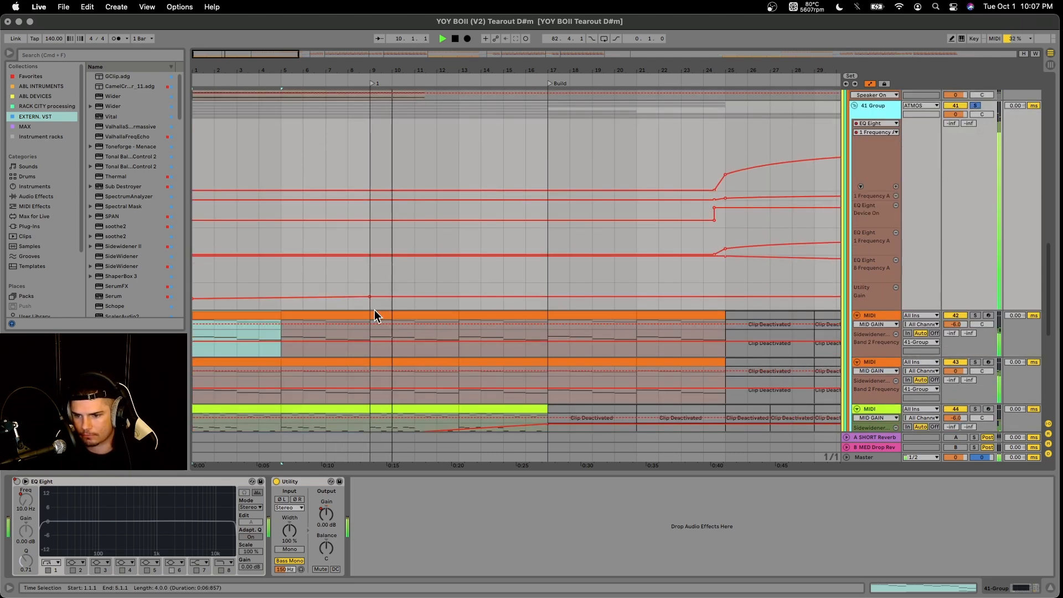
scroll(374, 311, "down", 1)
scroll(372, 309, "down", 3)
scroll(373, 310, "down", 1)
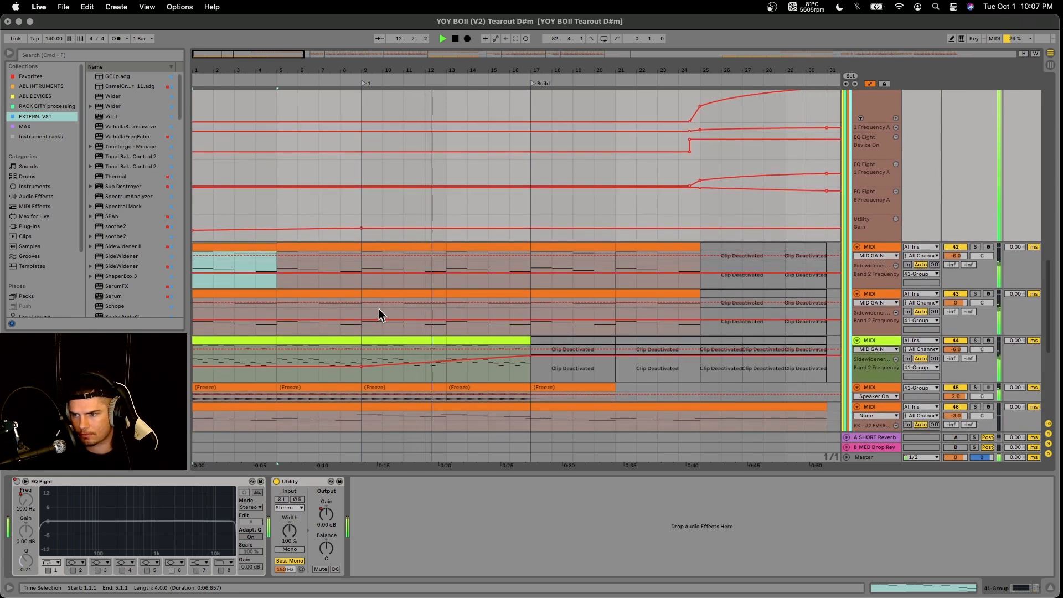
scroll(635, 331, "down", 2)
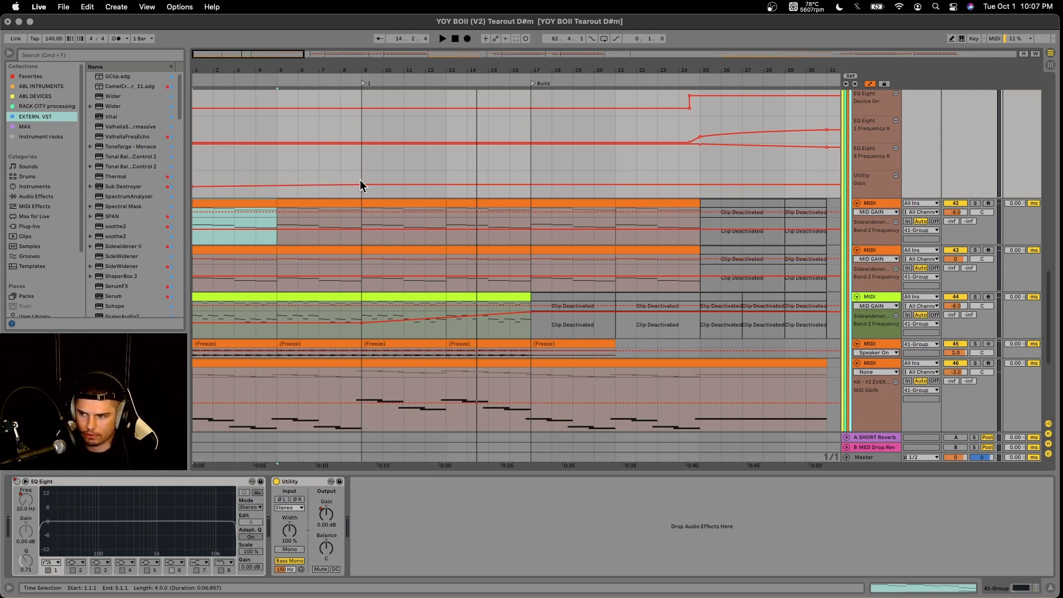
key("a")
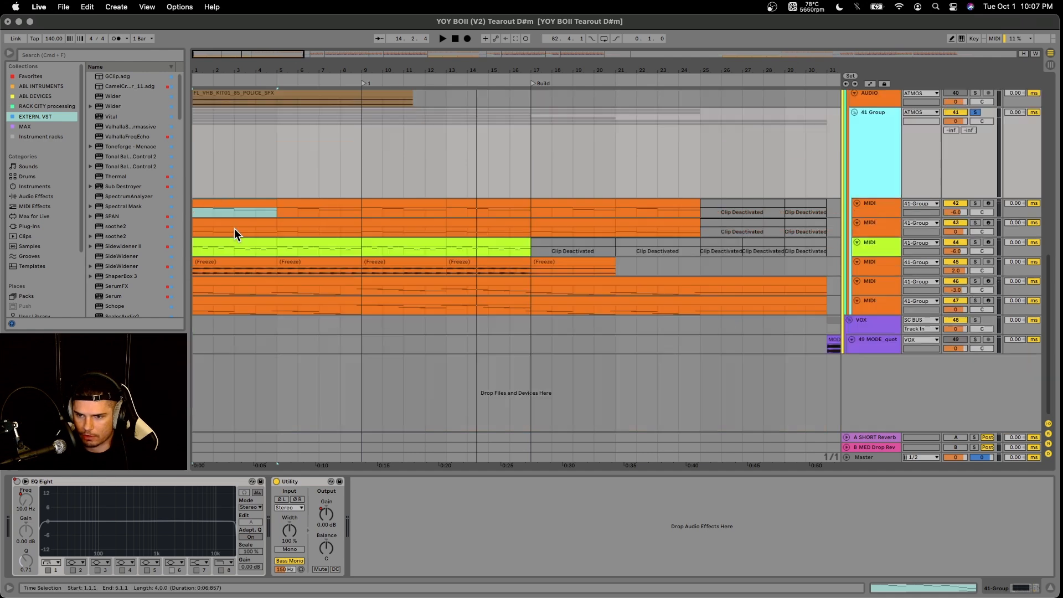
Solo the first MIDI track in the 41 Group and play its clip from bar 1
left_click(214, 205)
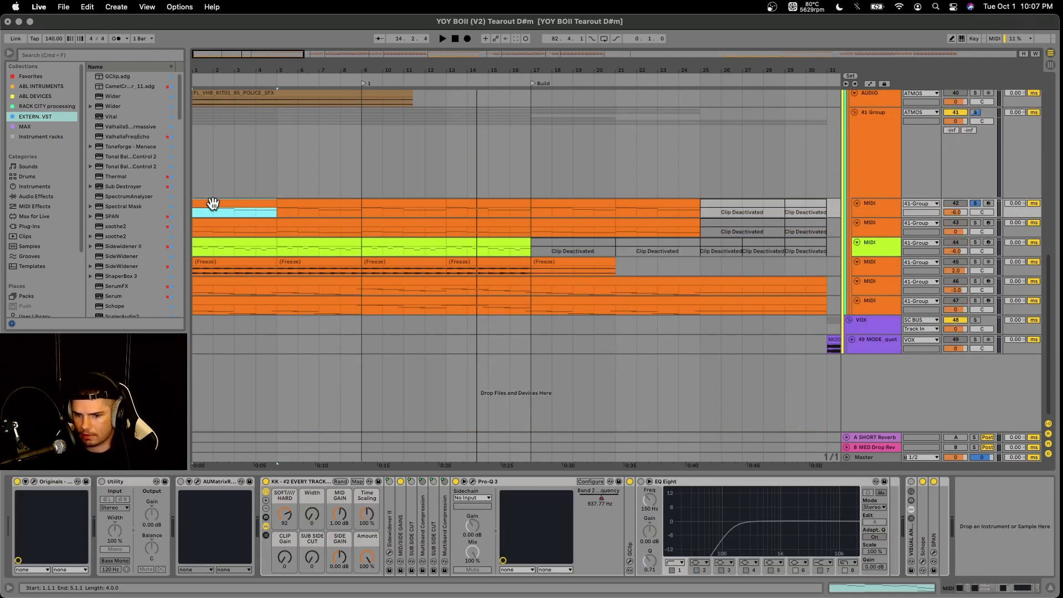
key("space")
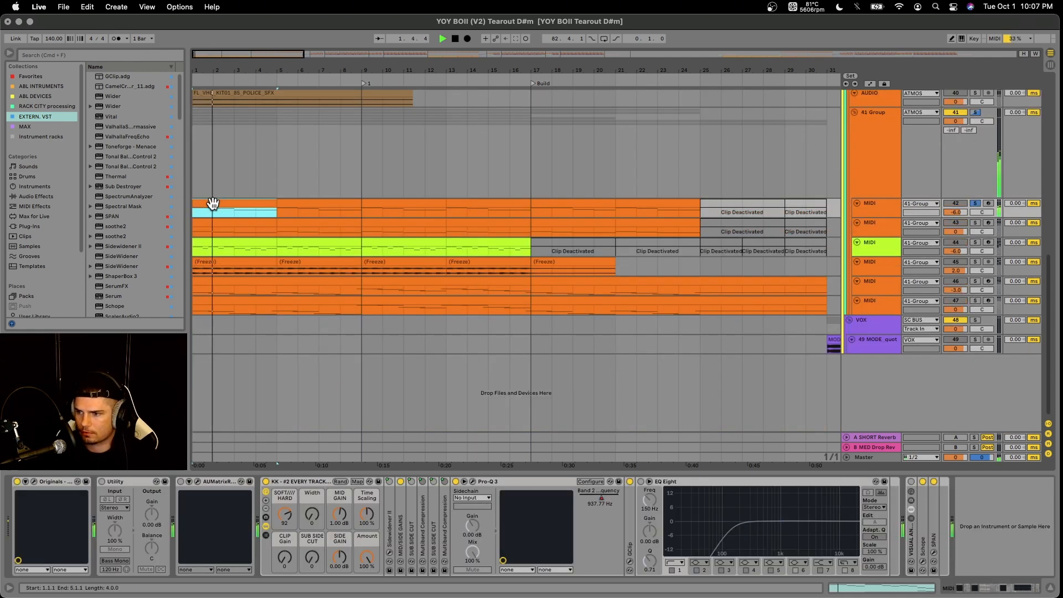
key("space")
Open the Originals Epic Choir instrument of the first 41 Group MIDI track and check its preset and controls
left_click(34, 482)
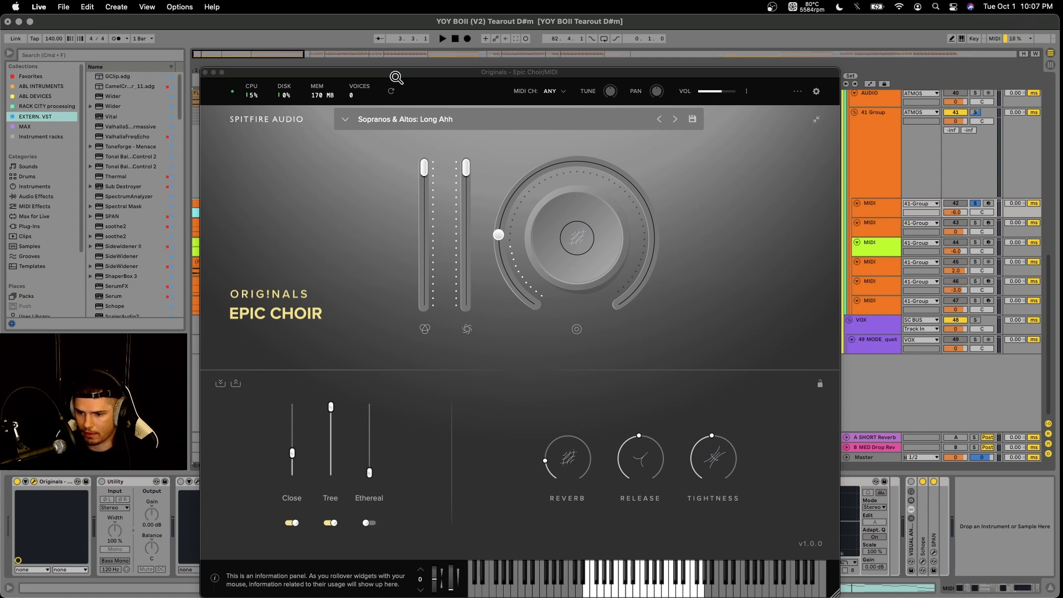
left_click_drag(396, 78, 421, 38)
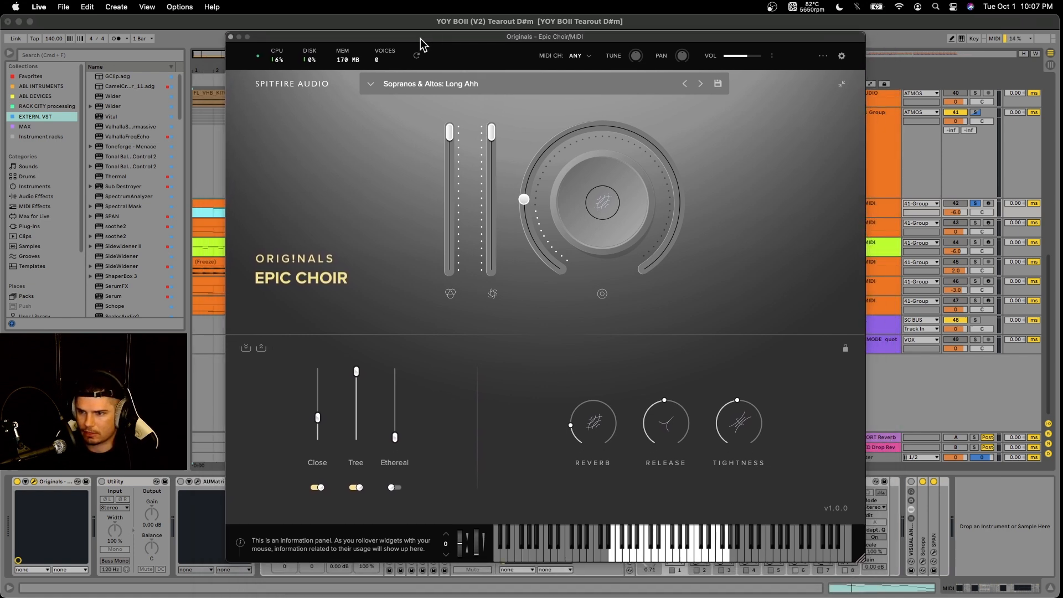
left_click(231, 37)
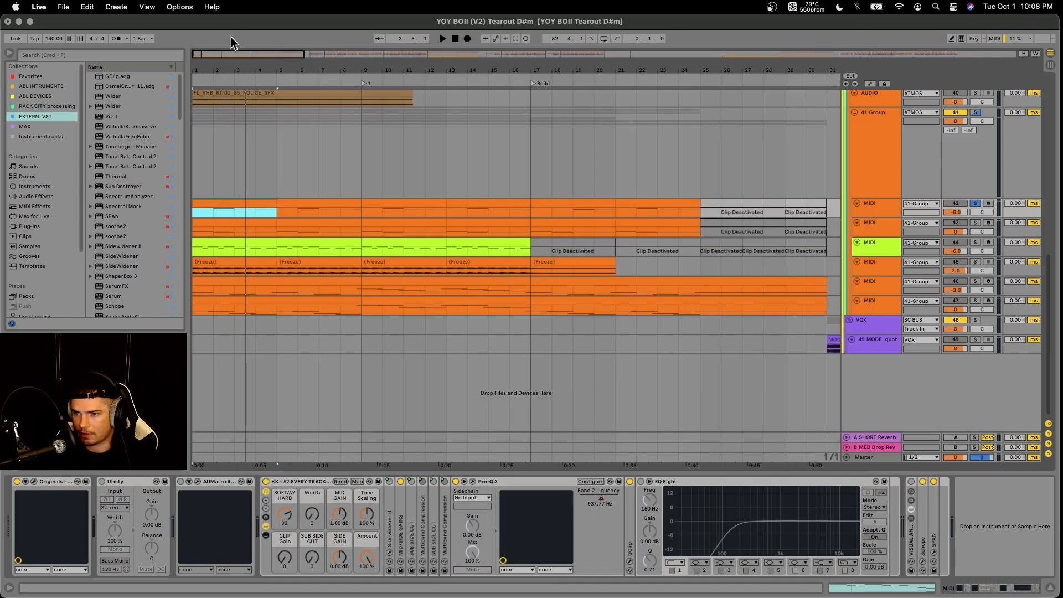
left_click(34, 481)
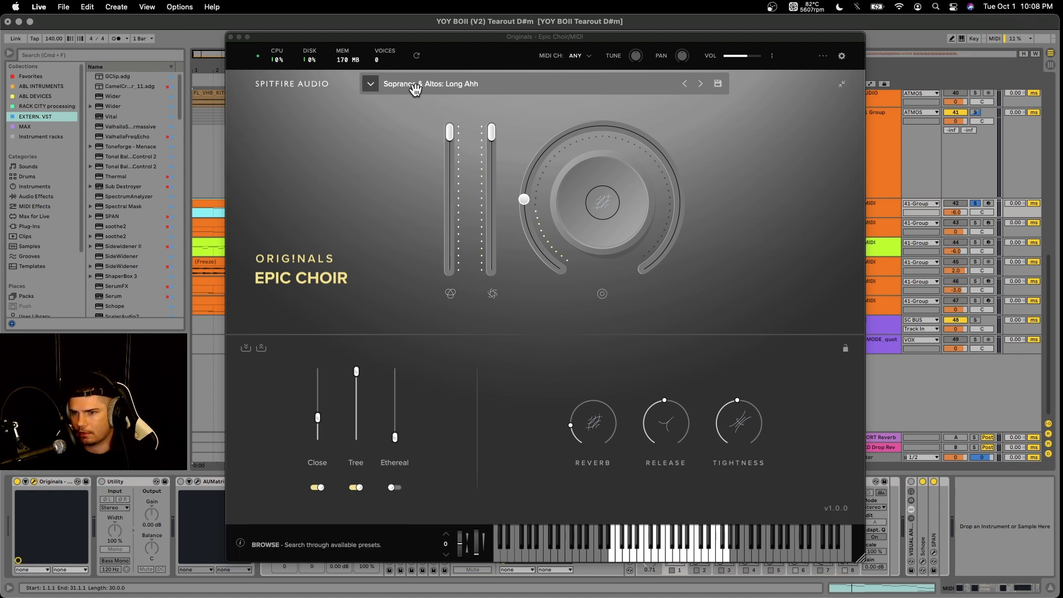
Solo the second MIDI track in the 41 Group and play it from bar 1 with its Epic Choir instrument open
left_click(231, 37)
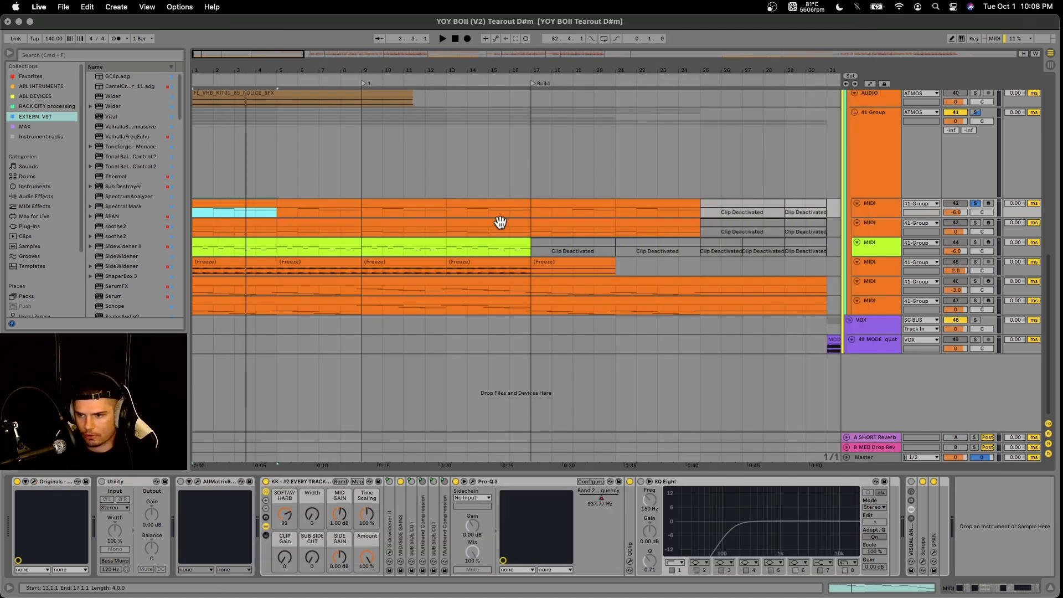
key("Down")
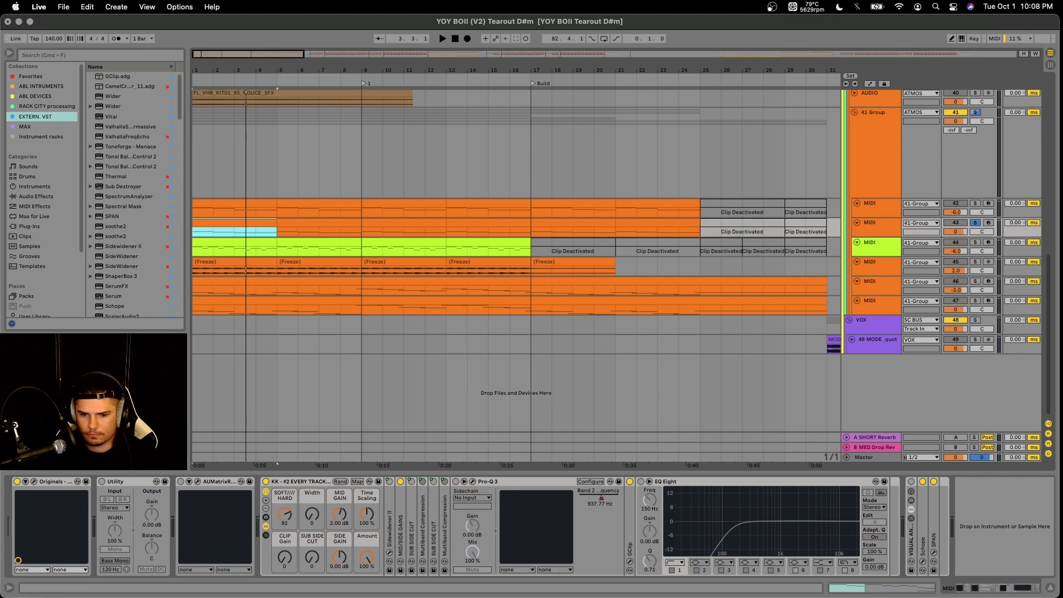
left_click(33, 481)
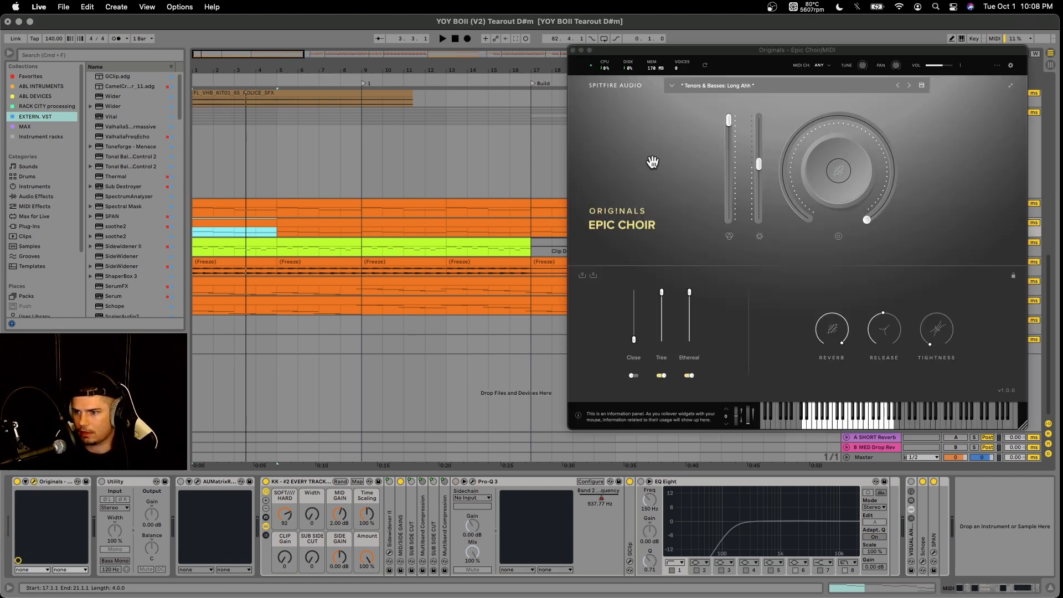
left_click_drag(740, 53, 404, 98)
key("space")
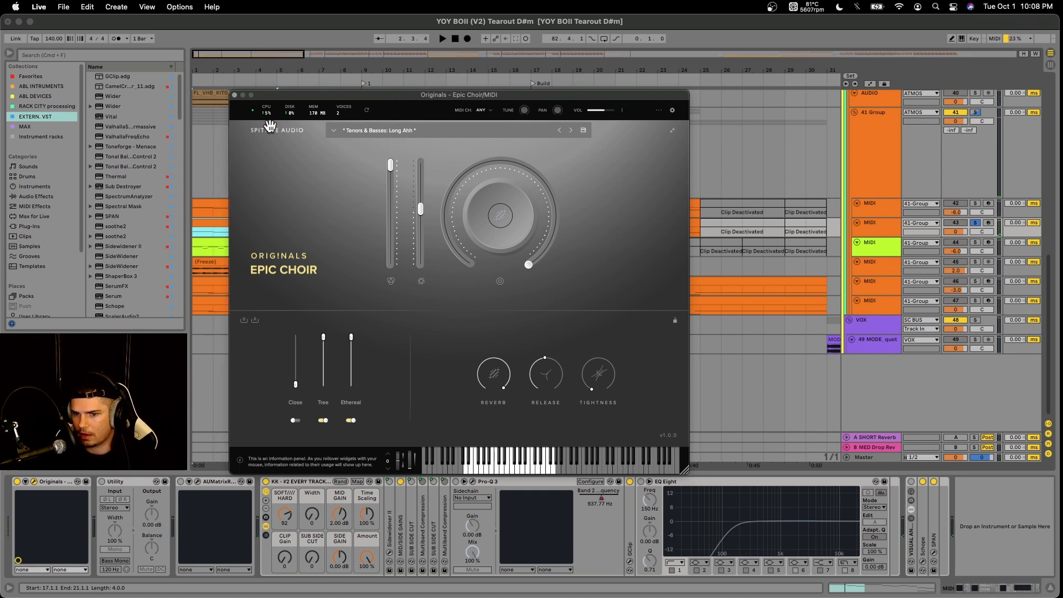
left_click(235, 95)
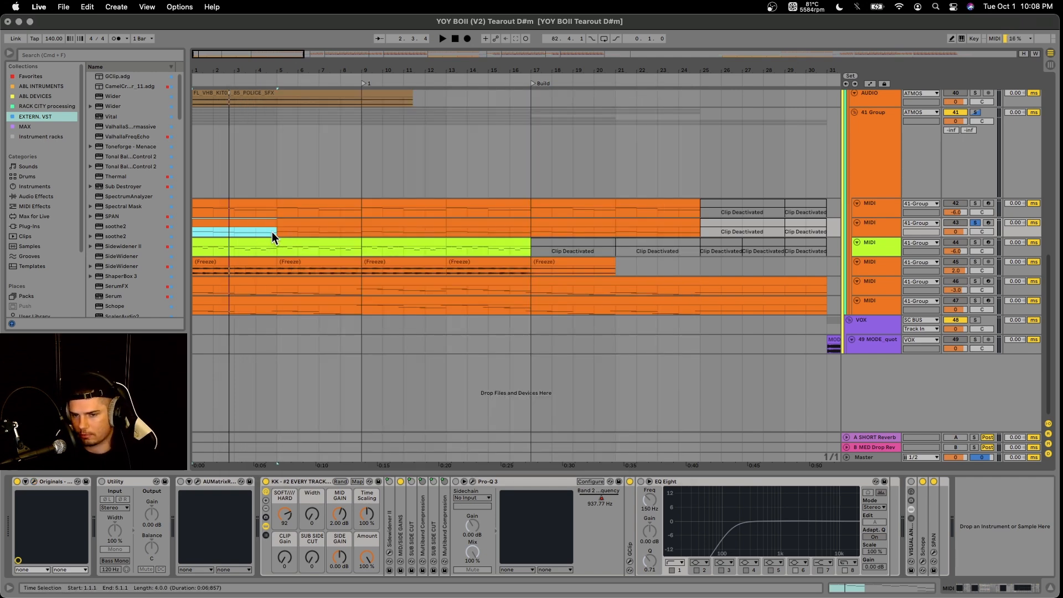
Solo the green MIDI track in the 41 Group, open its Firewood Piano instrument and play the clip from bar 1
left_click_drag(271, 232, 228, 242)
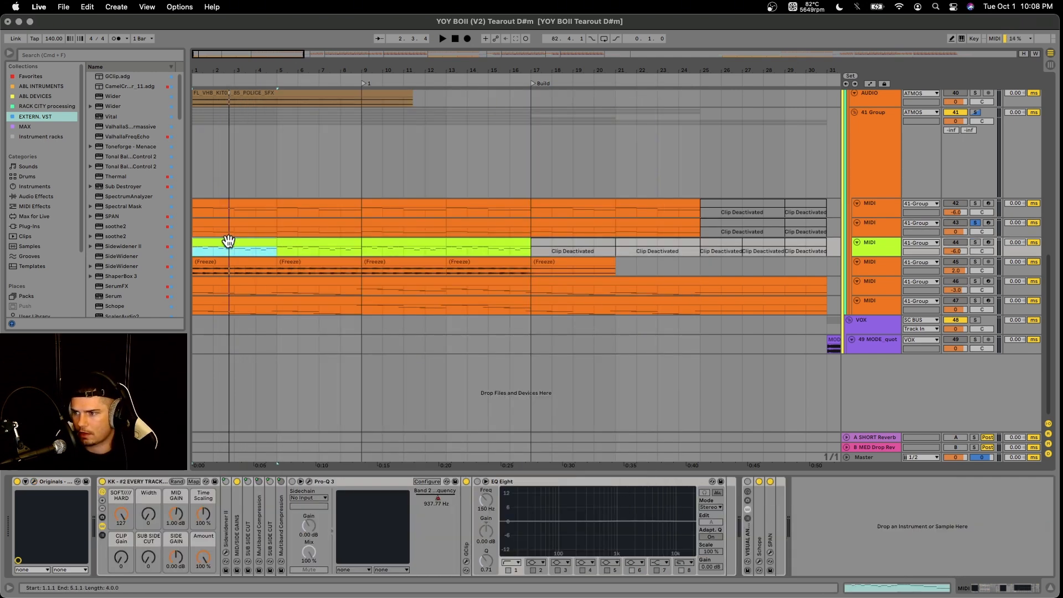
key("s")
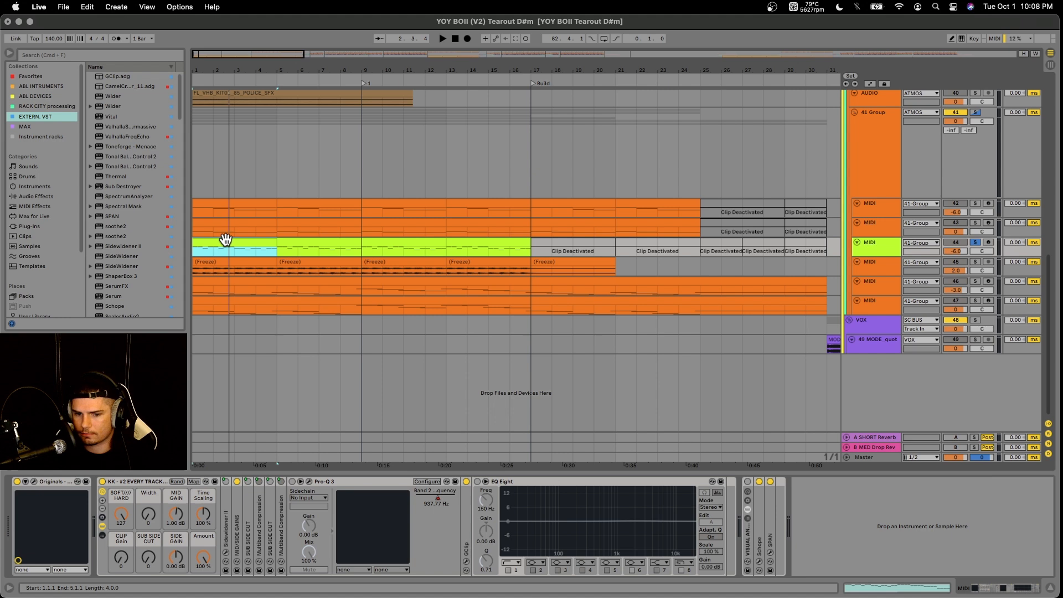
left_click(34, 482)
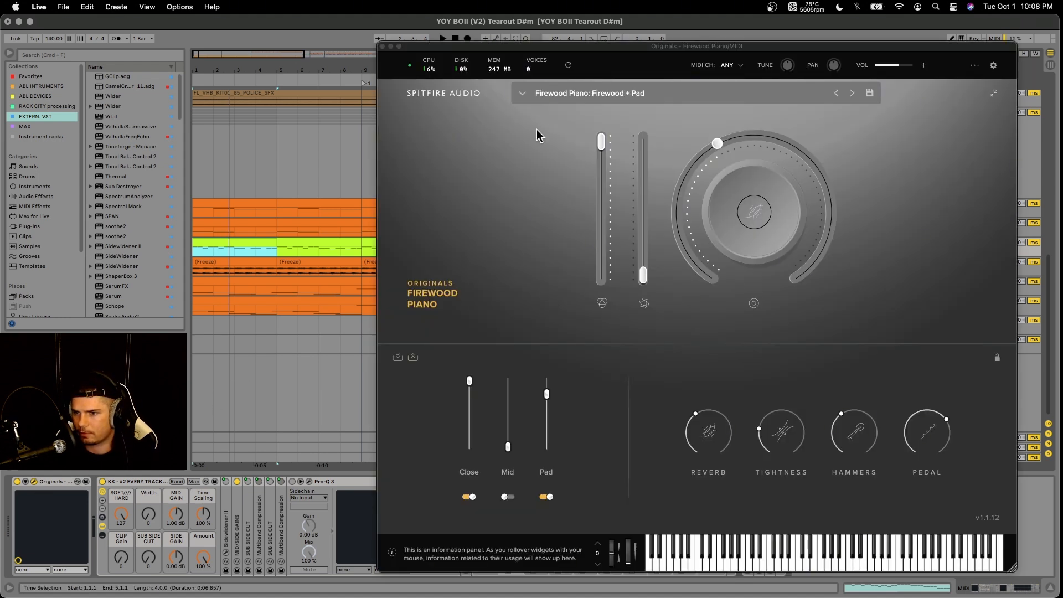
key("space")
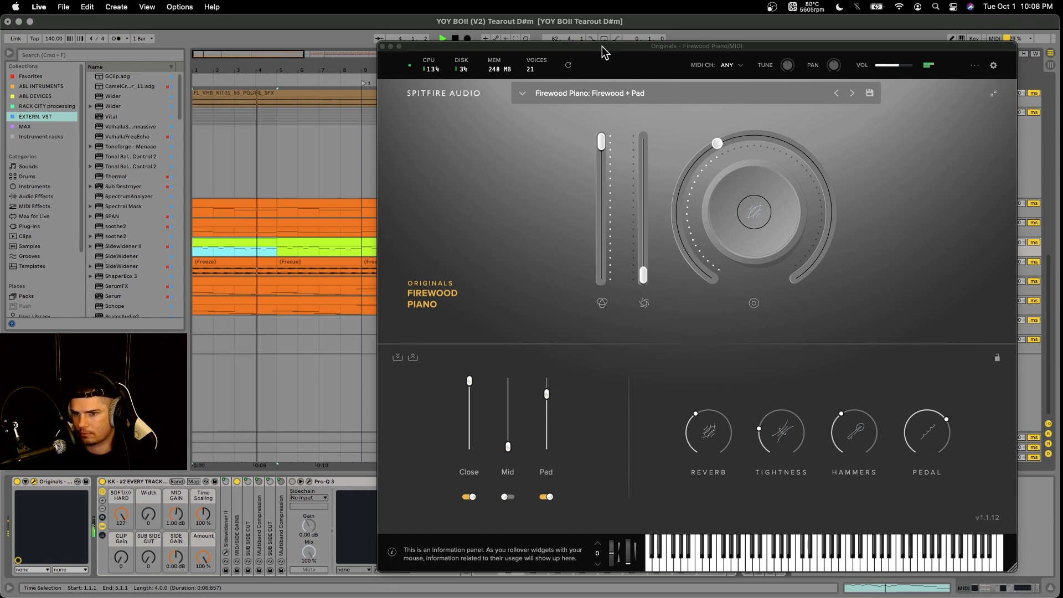
key("space")
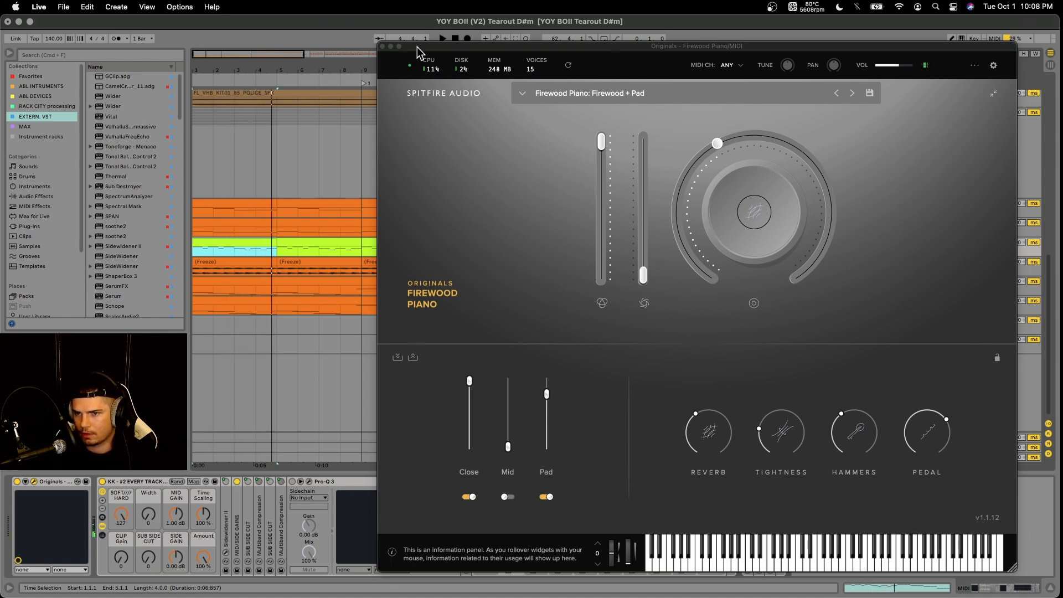
left_click(383, 46)
Solo the frozen MIDI track in the 41 Group and play its clip from bar 1
left_click(225, 264)
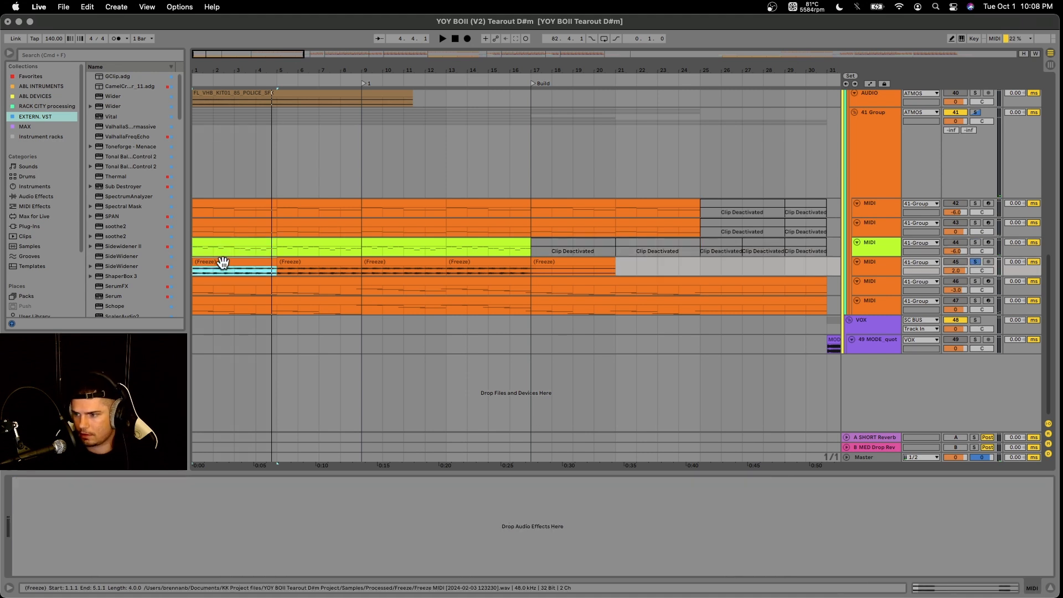
key("space")
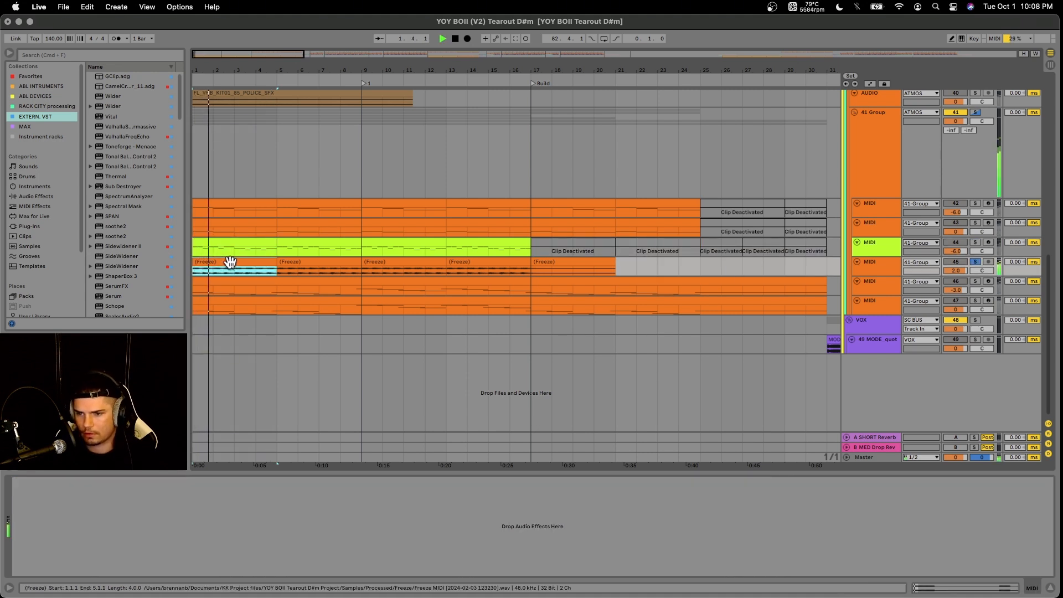
key("space")
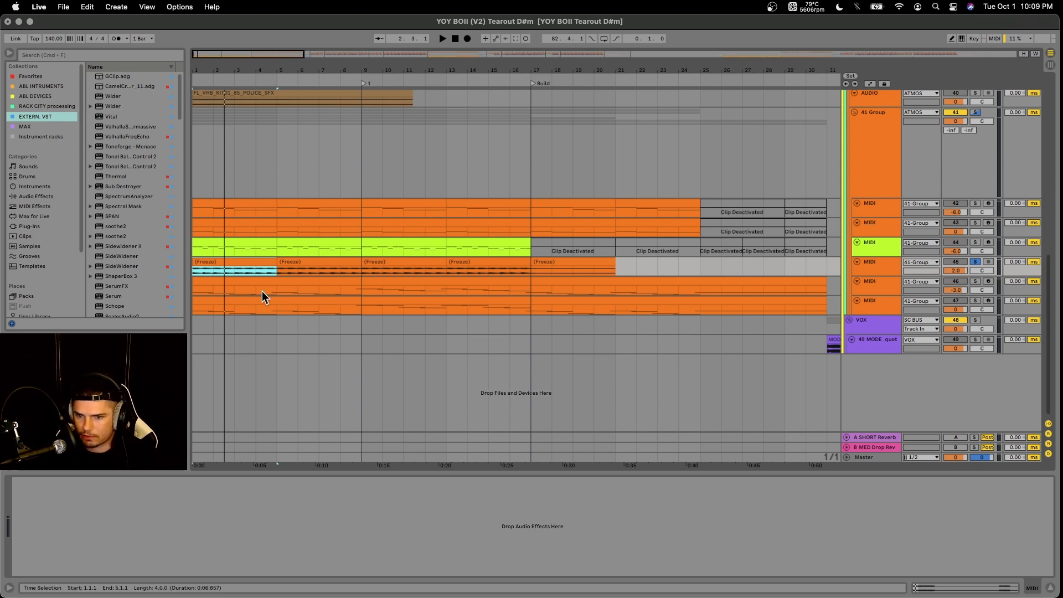
Solo the Serum MIDI track below the frozen track and play it from bars 1, 9 and 17
left_click(220, 283)
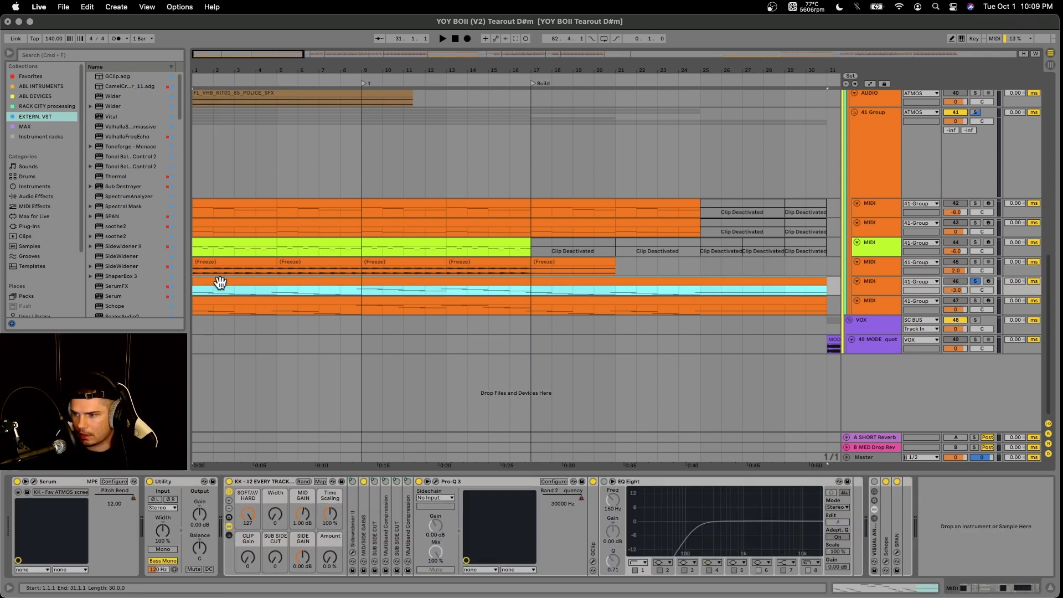
key("space")
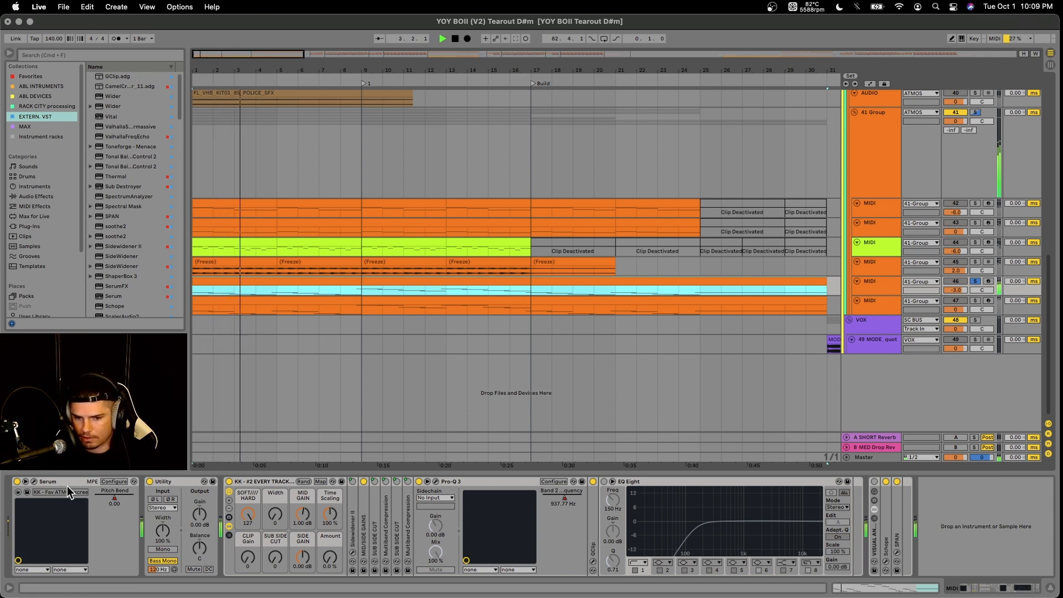
key("space")
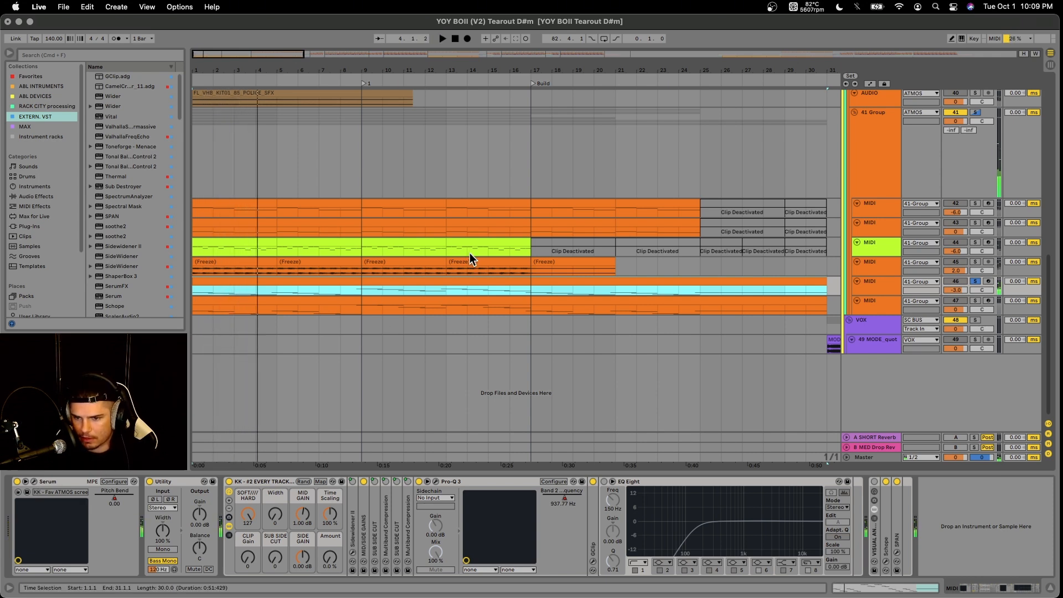
left_click(362, 294)
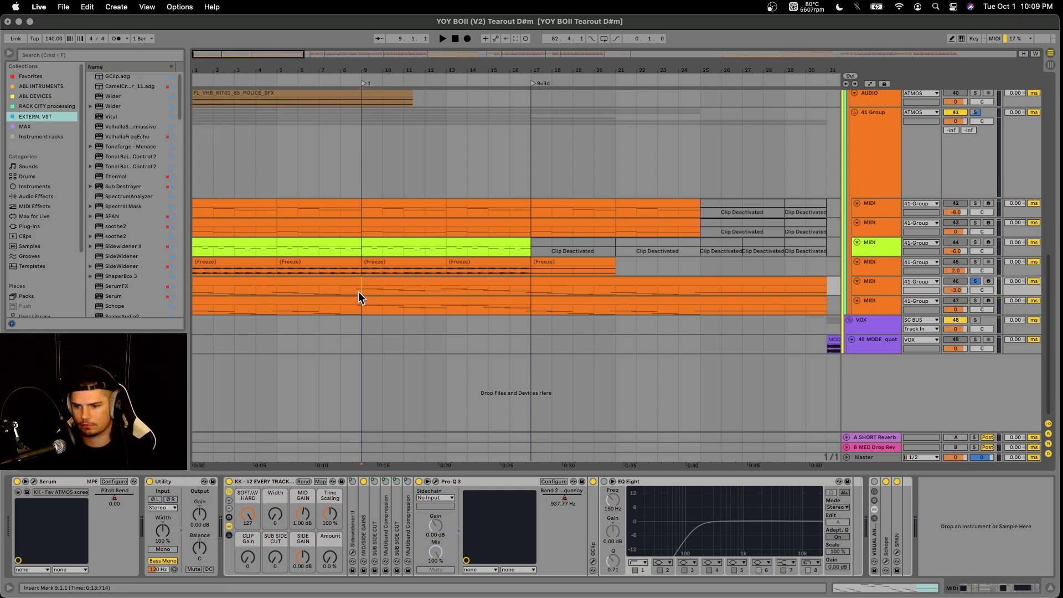
key("space")
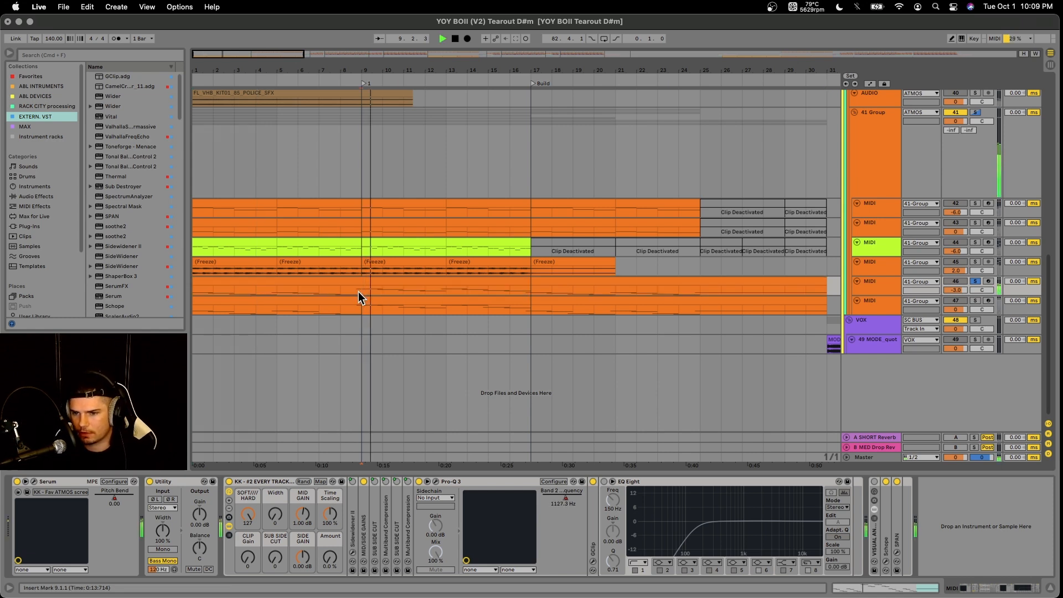
left_click(530, 293)
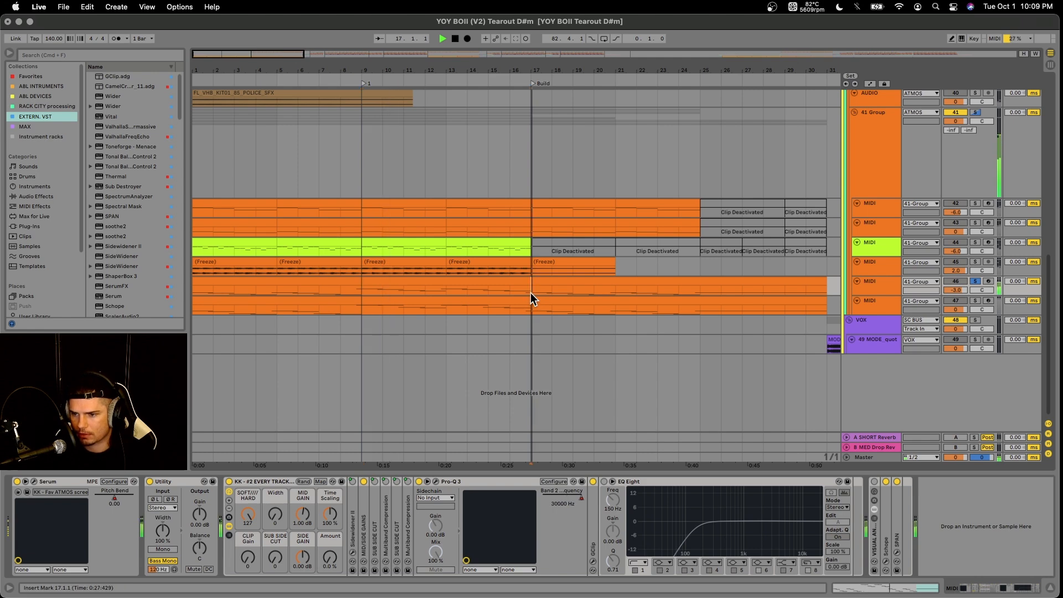
key("space")
Open the KK - Fav ATMOS screech patch in Serum and examine the shapes of LFO 1 and LFO 2
left_click(35, 483)
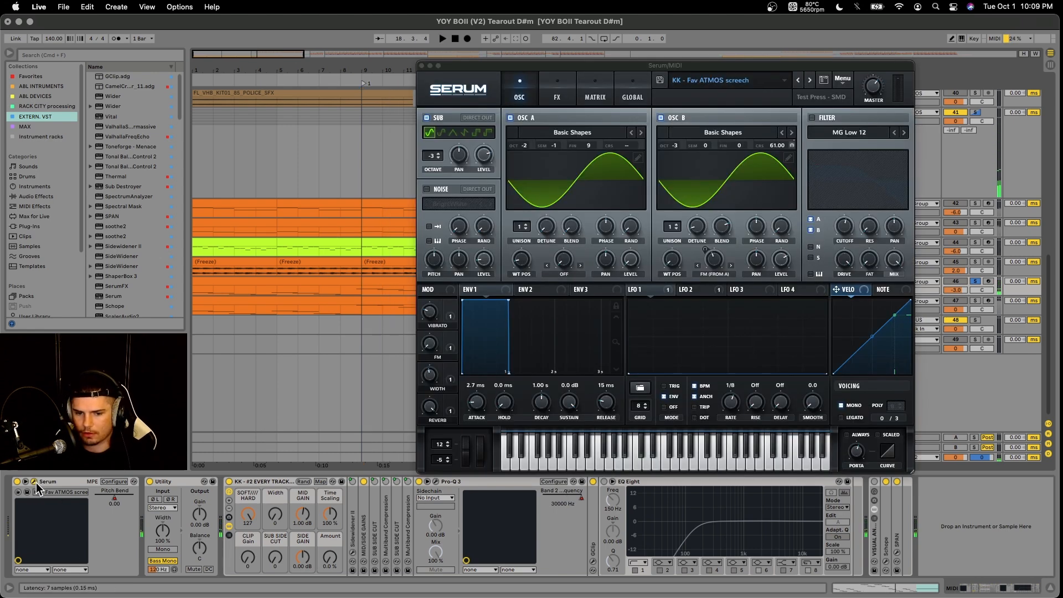
left_click_drag(553, 66, 291, 46)
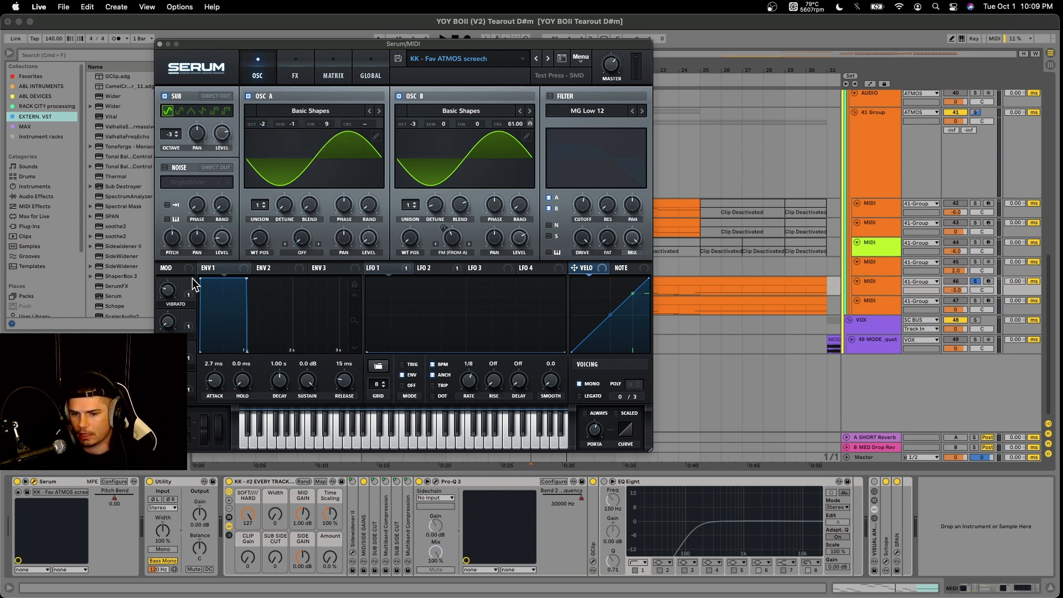
left_click(440, 268)
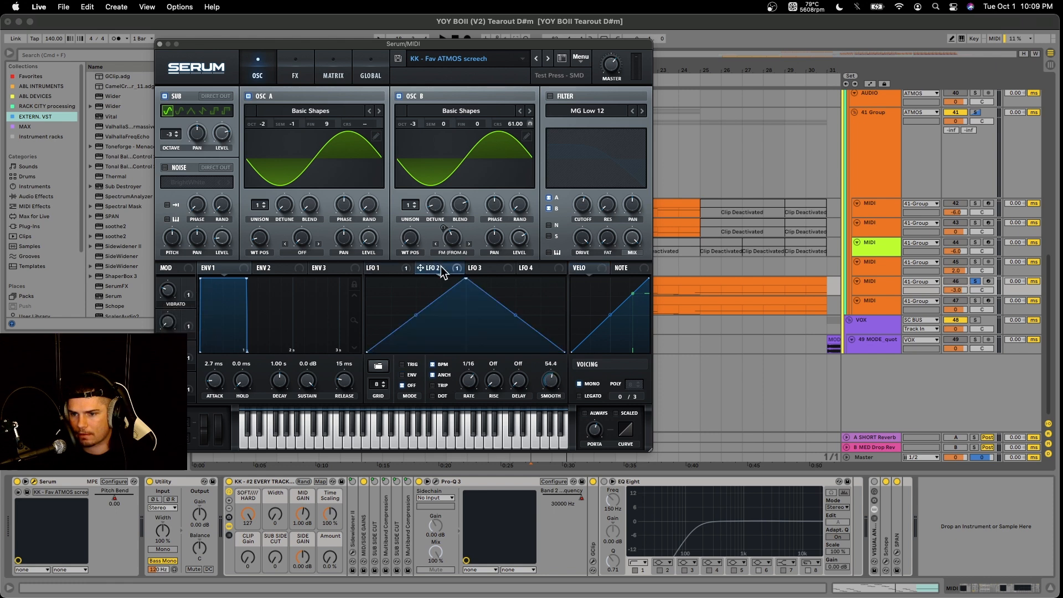
left_click(394, 269)
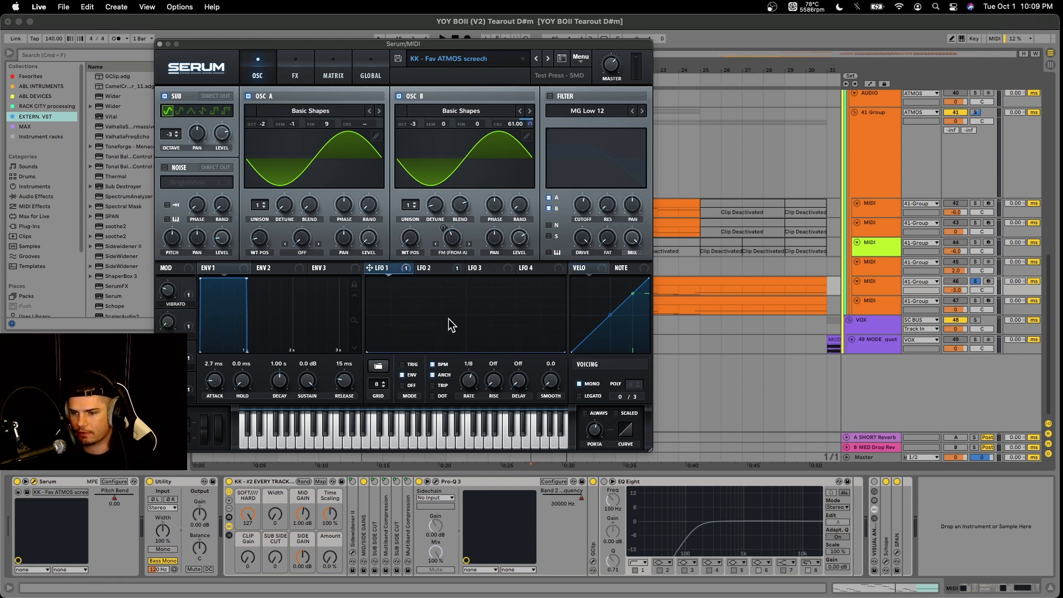
left_click(453, 272)
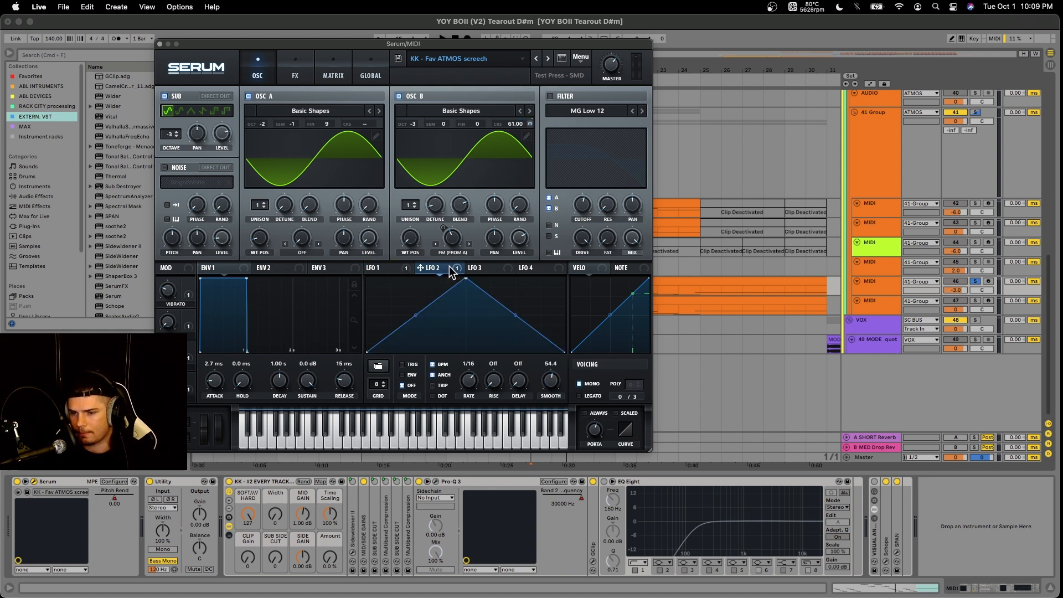
Play the screech patch with its modulation matrix shown, flattening LFO 2's peak and raising it back to full height
left_click(334, 61)
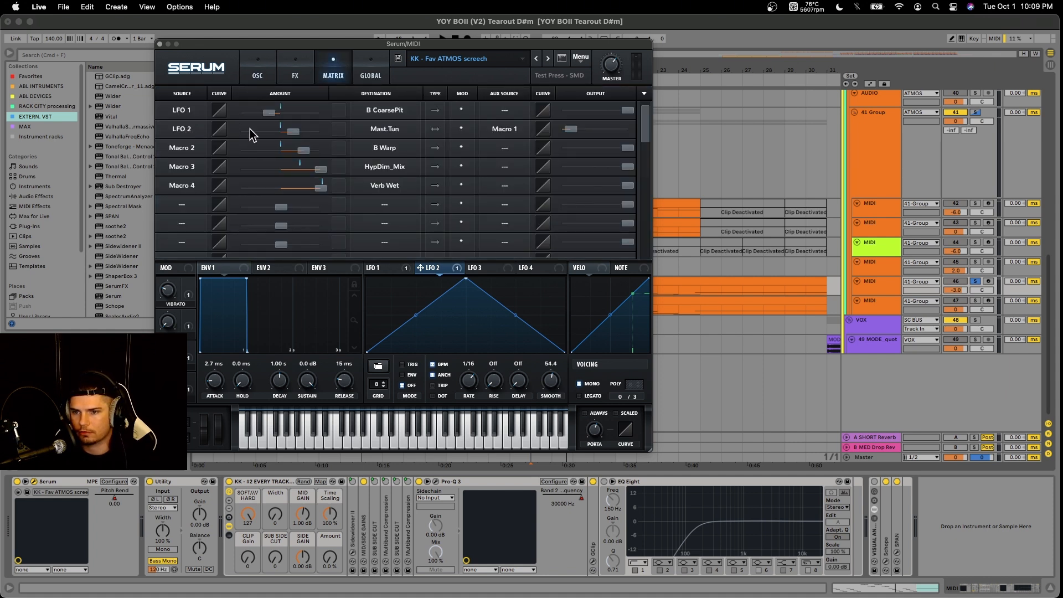
key("space")
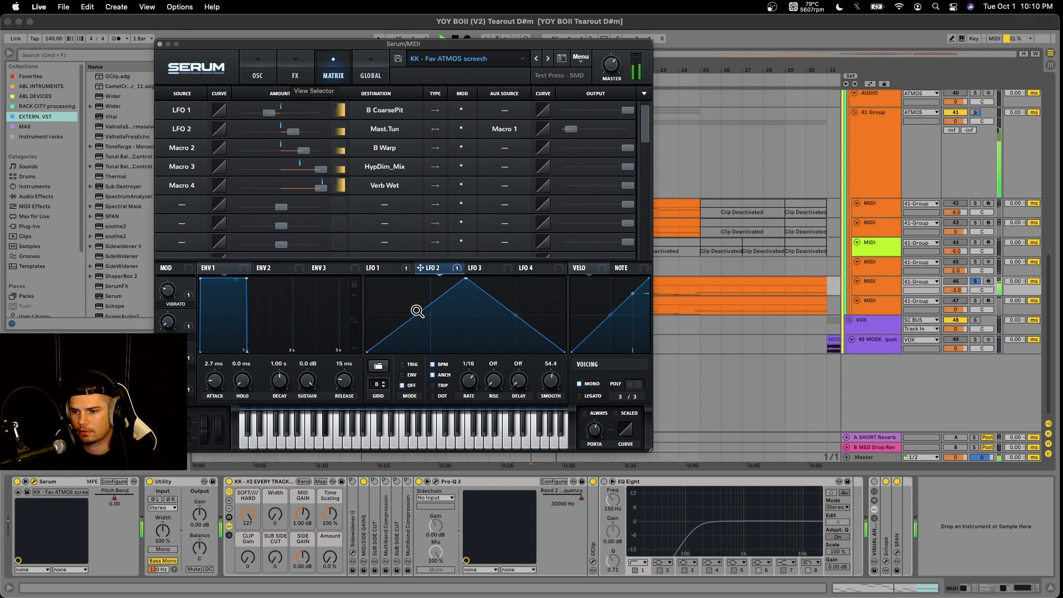
left_click_drag(471, 281, 466, 365)
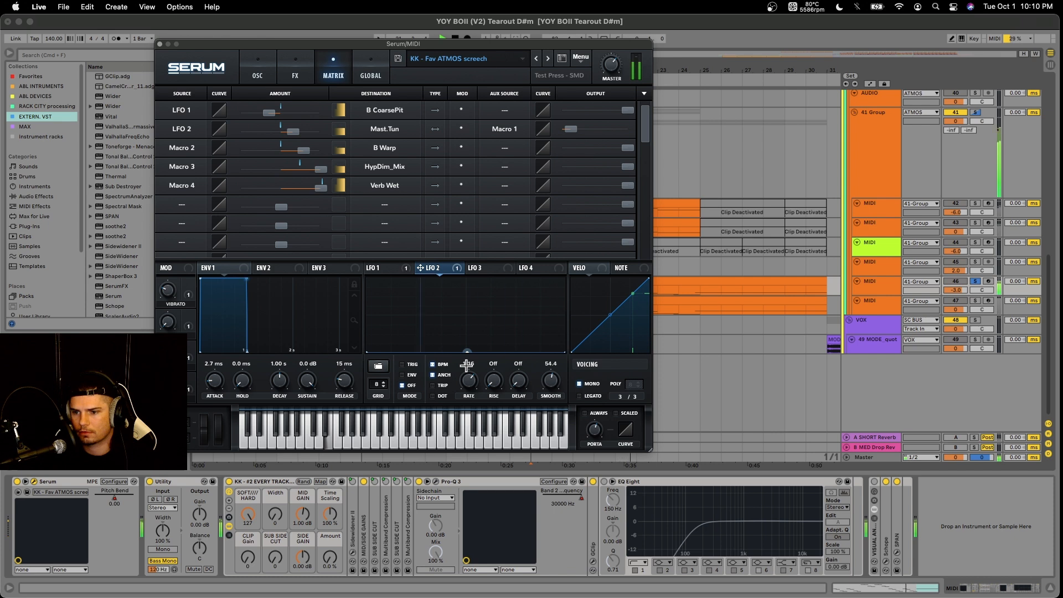
left_click_drag(467, 365, 467, 280)
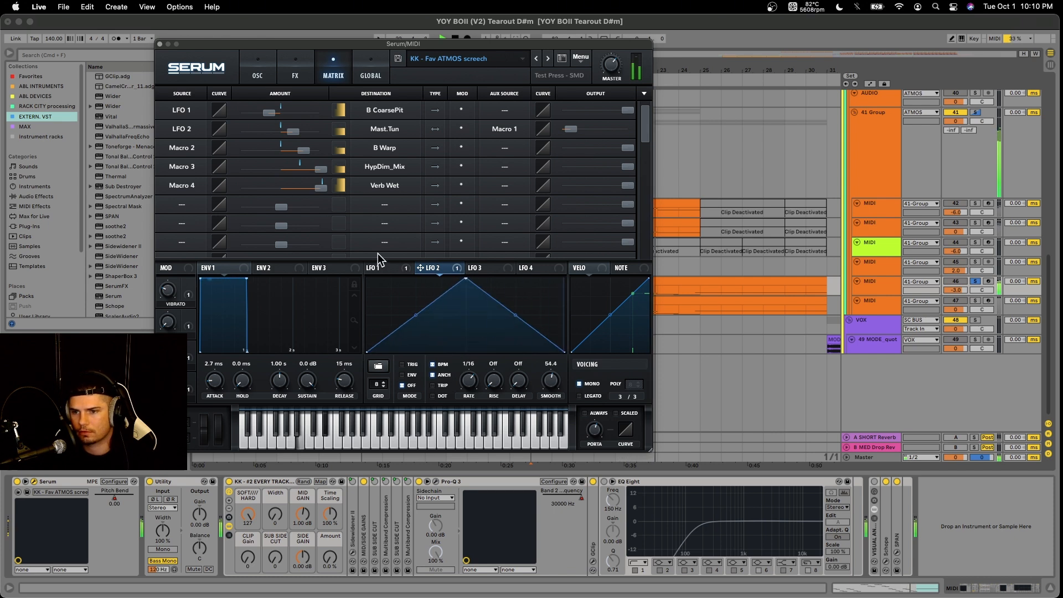
Examine the screech patch's effects chain down to the reverb, return to its oscillators and close Serum
left_click(299, 69)
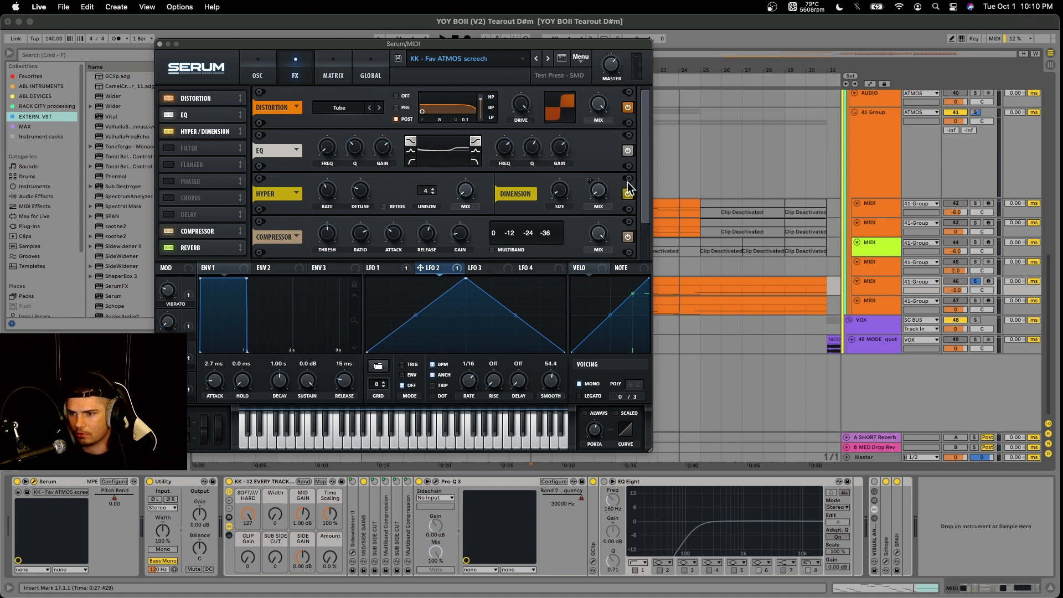
left_click_drag(646, 177, 646, 222)
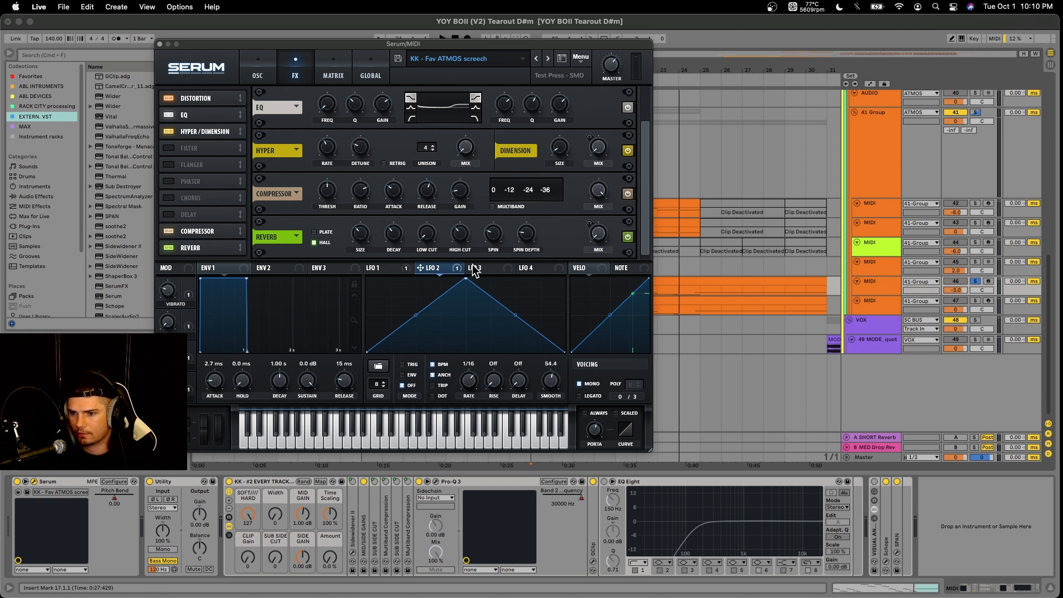
left_click(397, 268)
left_click(437, 268)
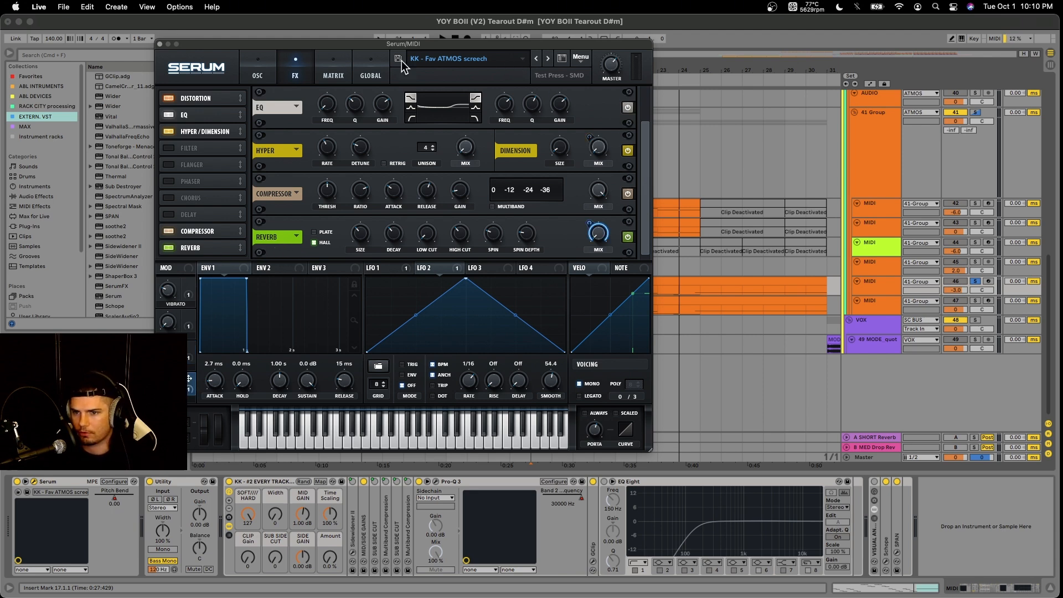
left_click(260, 72)
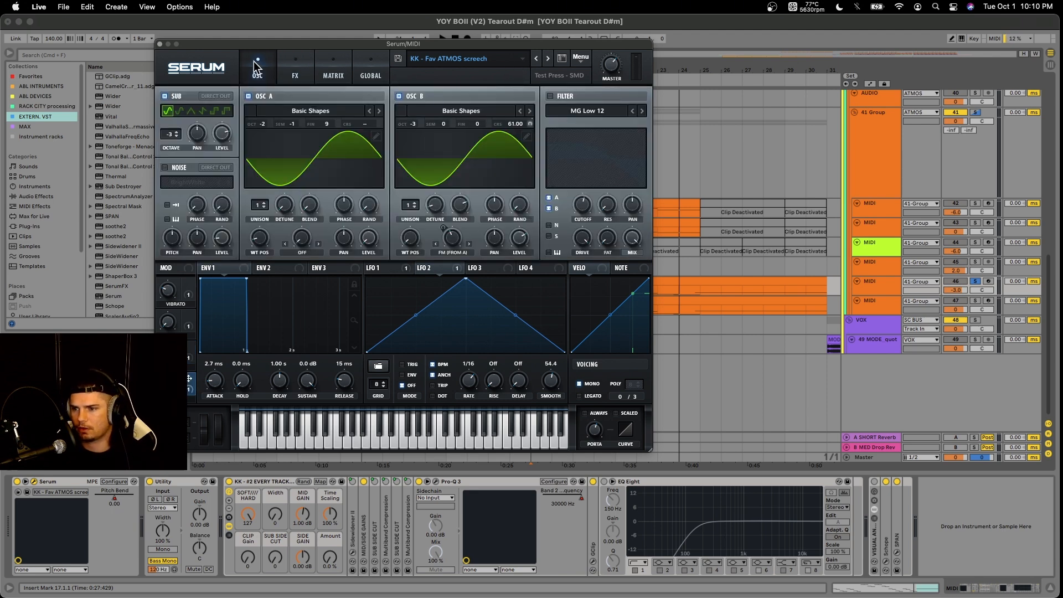
left_click(161, 44)
Solo the last MIDI track in the 41 Group and play it from bar 9
left_click(358, 290)
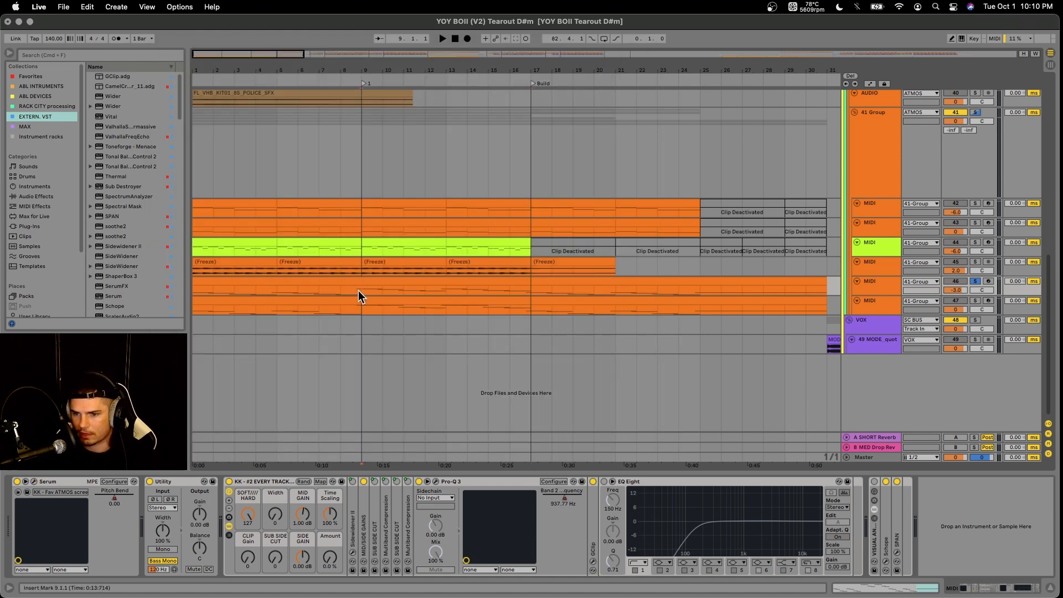
left_click(357, 310)
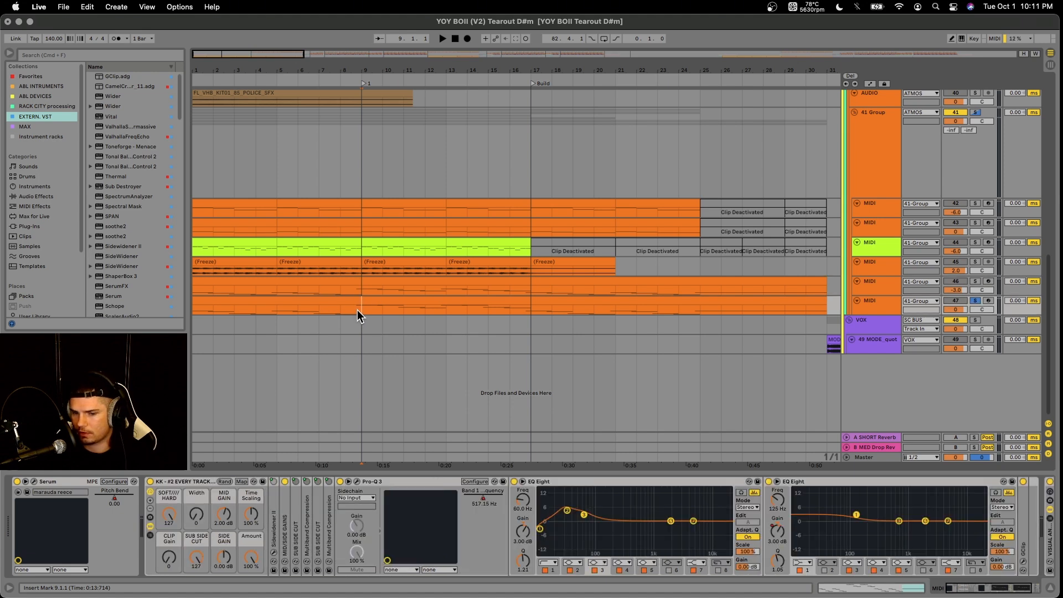
key("space")
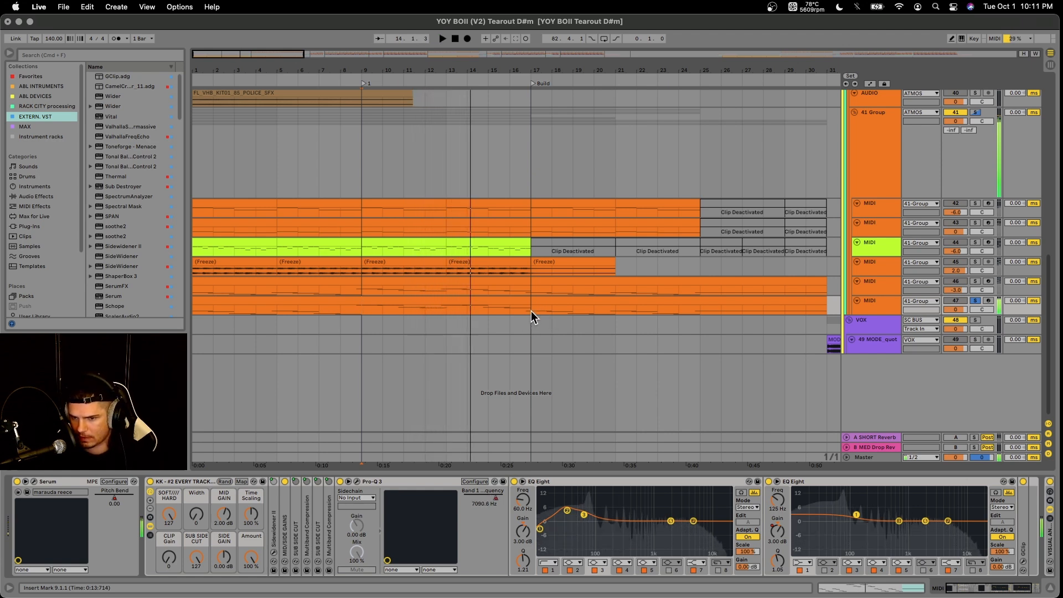
Audition the soloed last MIDI track of the 41 Group from bar 17 and from bar 5
left_click(360, 289)
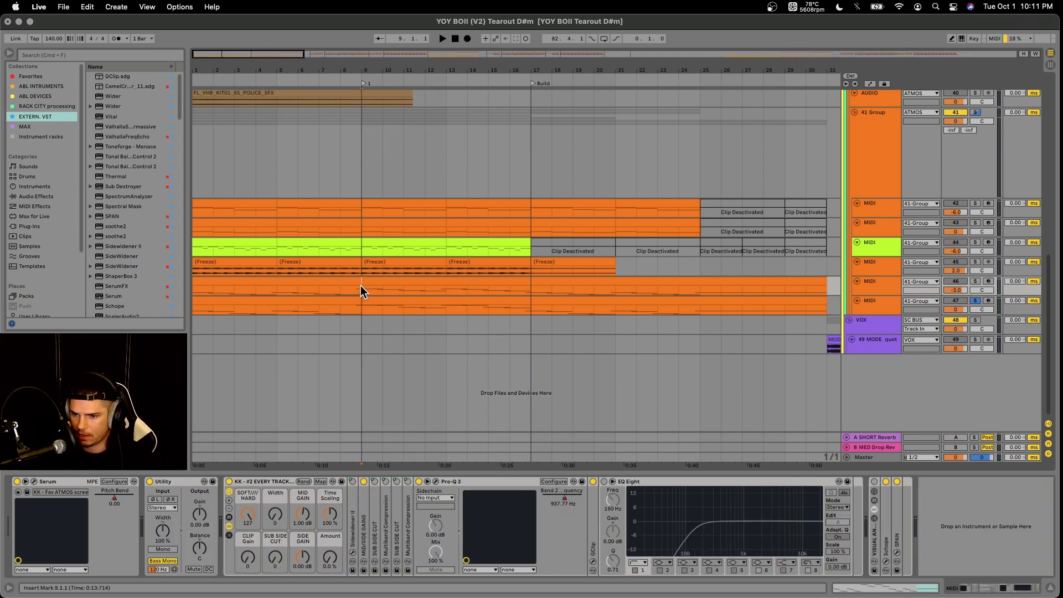
left_click(532, 311)
key("space")
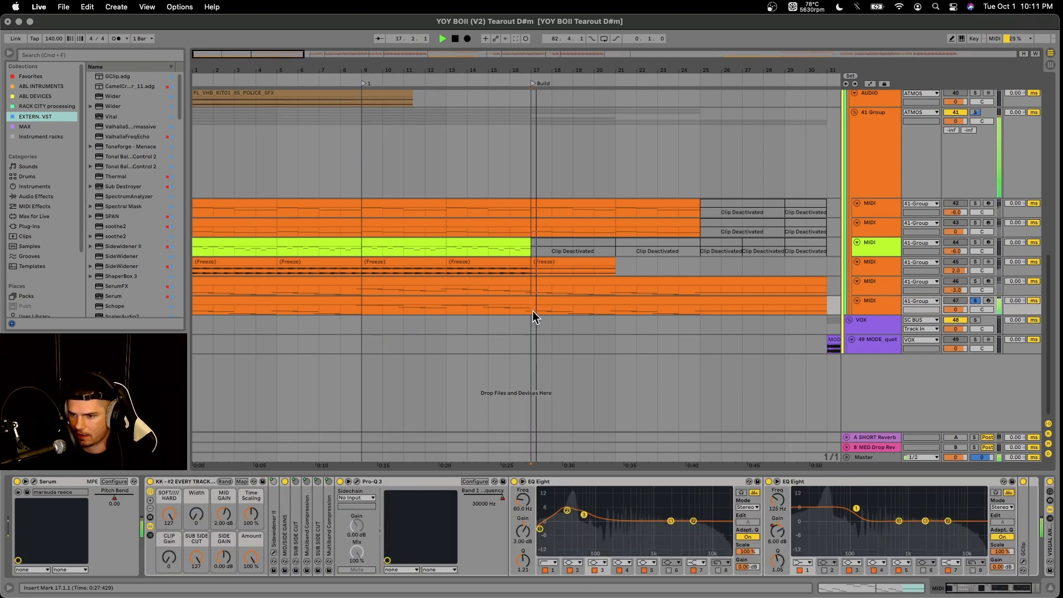
left_click(275, 311)
key("space")
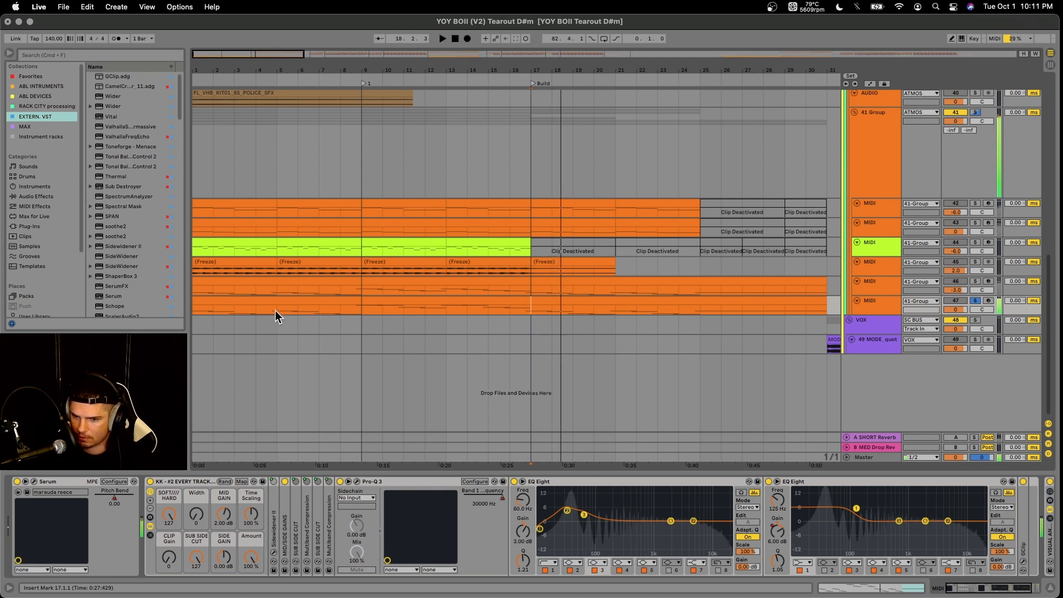
key("space")
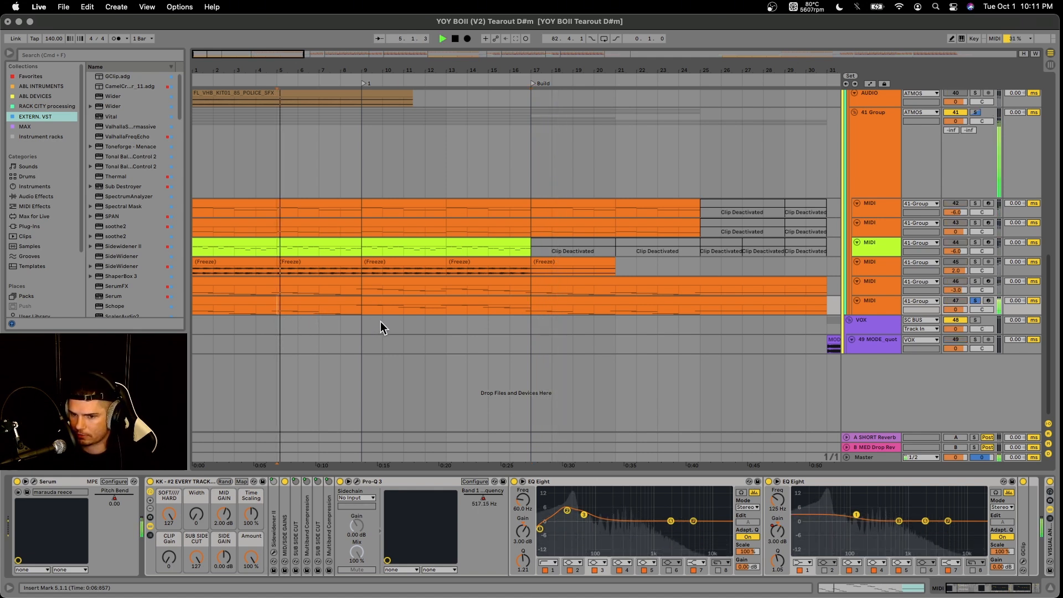
left_click(361, 312)
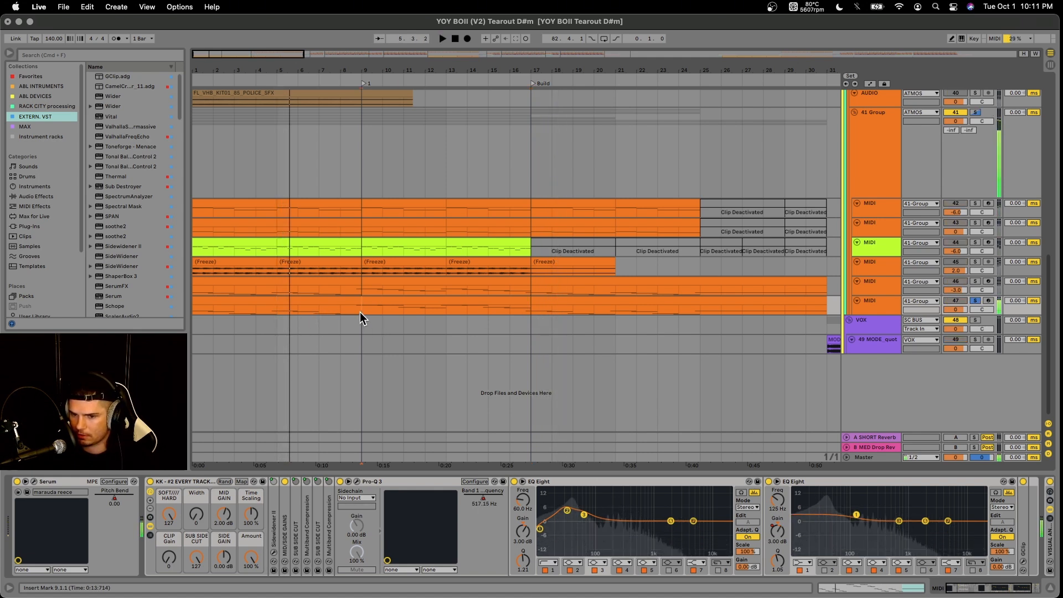
left_click(529, 310)
key("space")
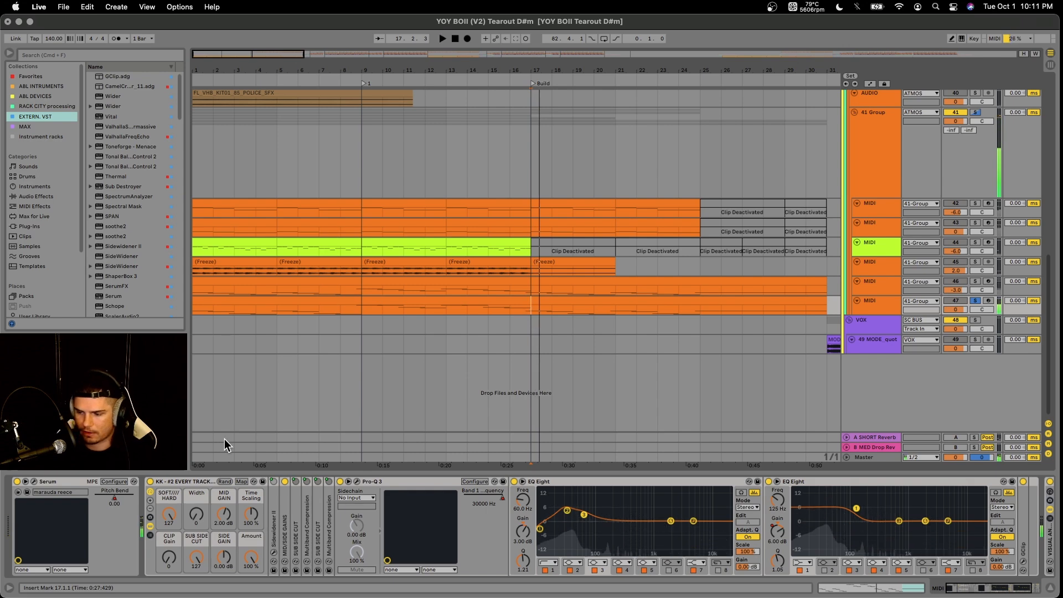
Show the automation lanes and open the last MIDI track's Pro-Q 3, moving its window clear of the track controls
key("a")
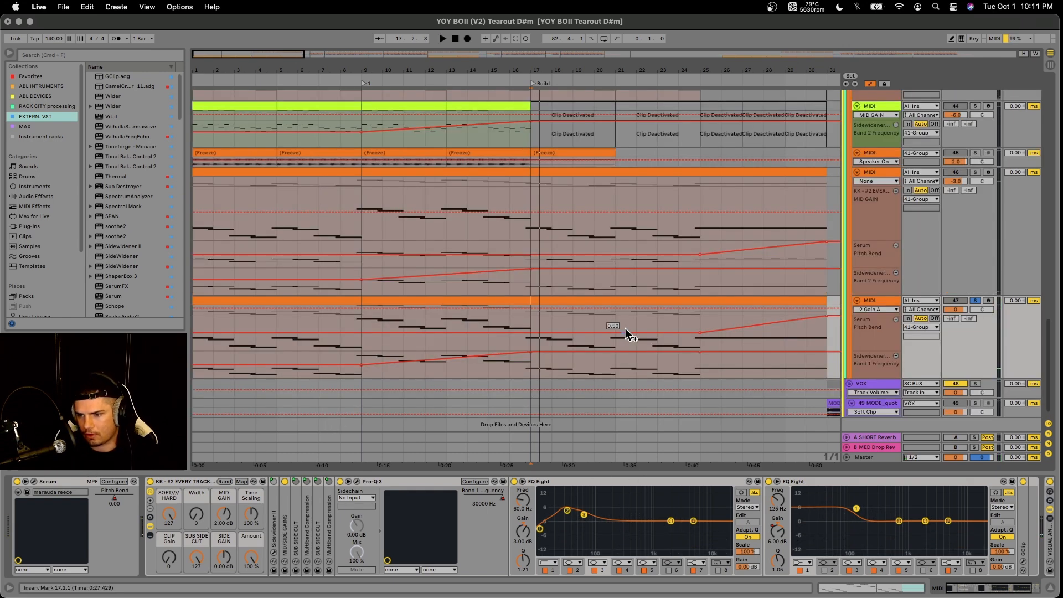
scroll(584, 334, "down", 1)
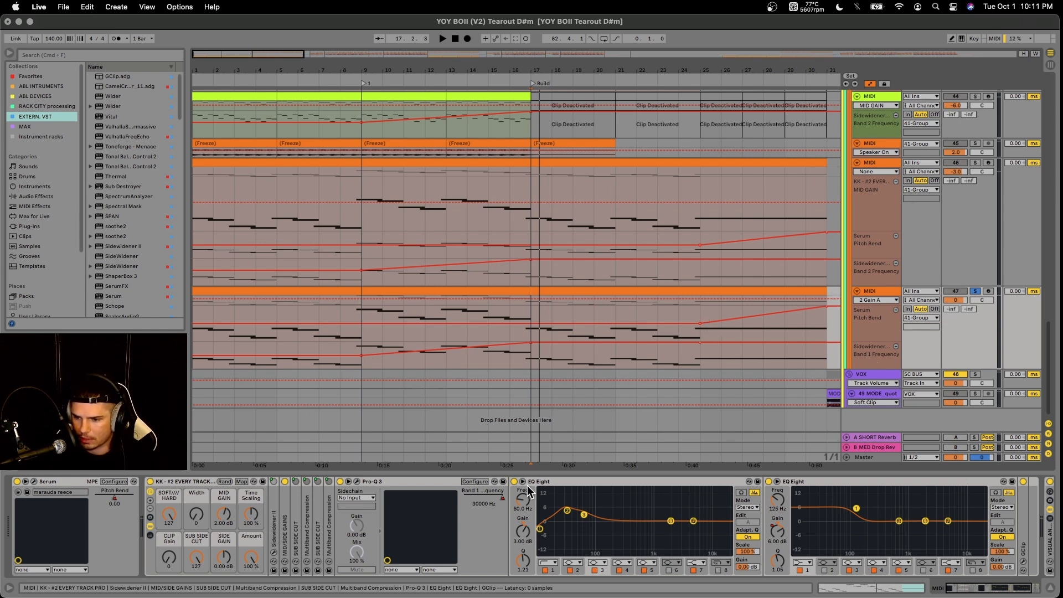
left_click(357, 482)
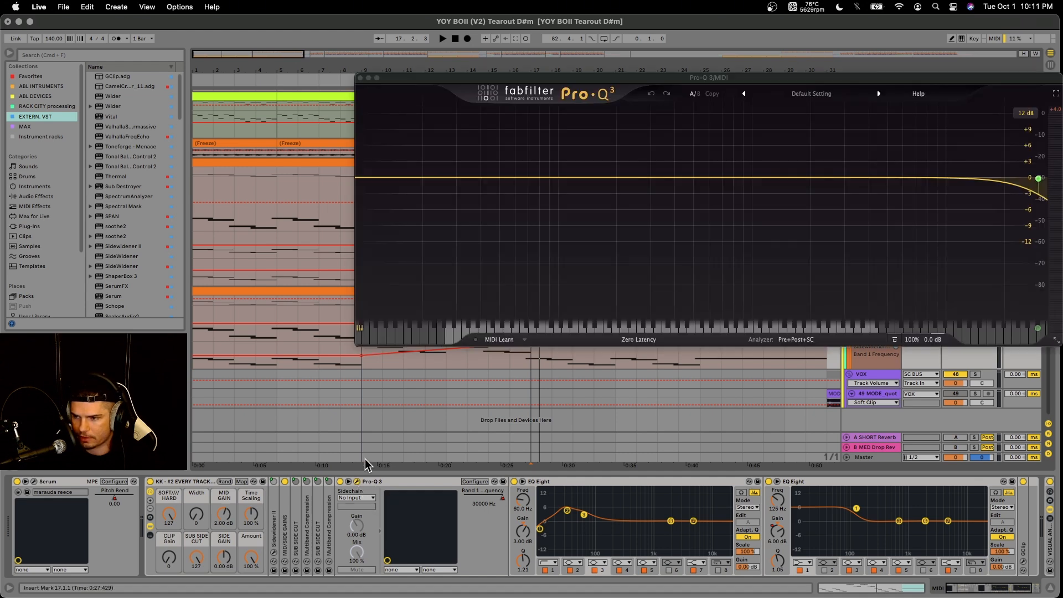
left_click_drag(564, 79, 262, 59)
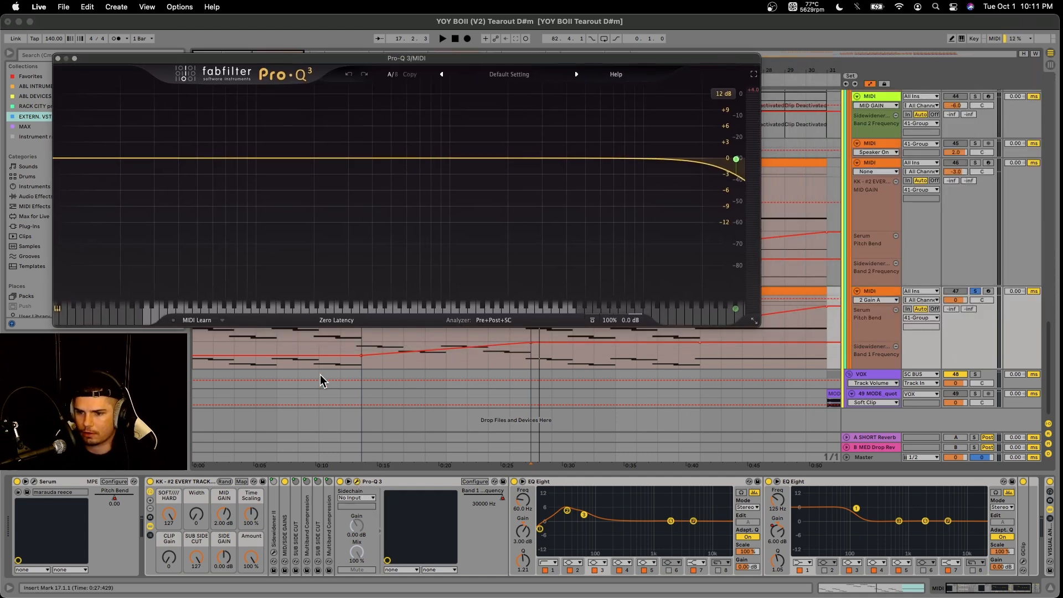
Play the last MIDI track from bar 9 with the Pro-Q 3 filter sweep in view, stop playback and close the equalizer
left_click(362, 343)
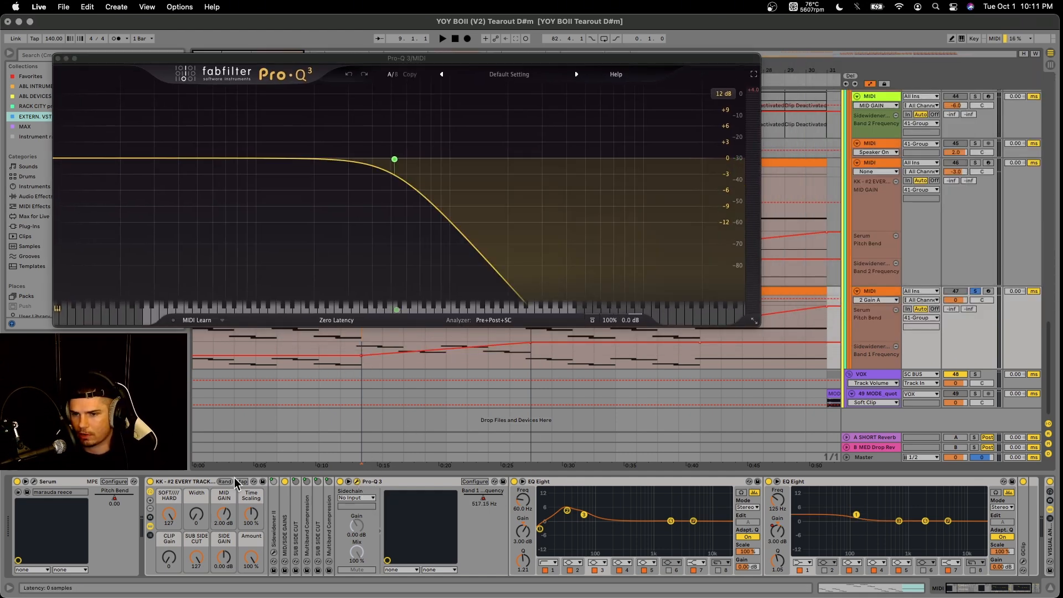
key("space")
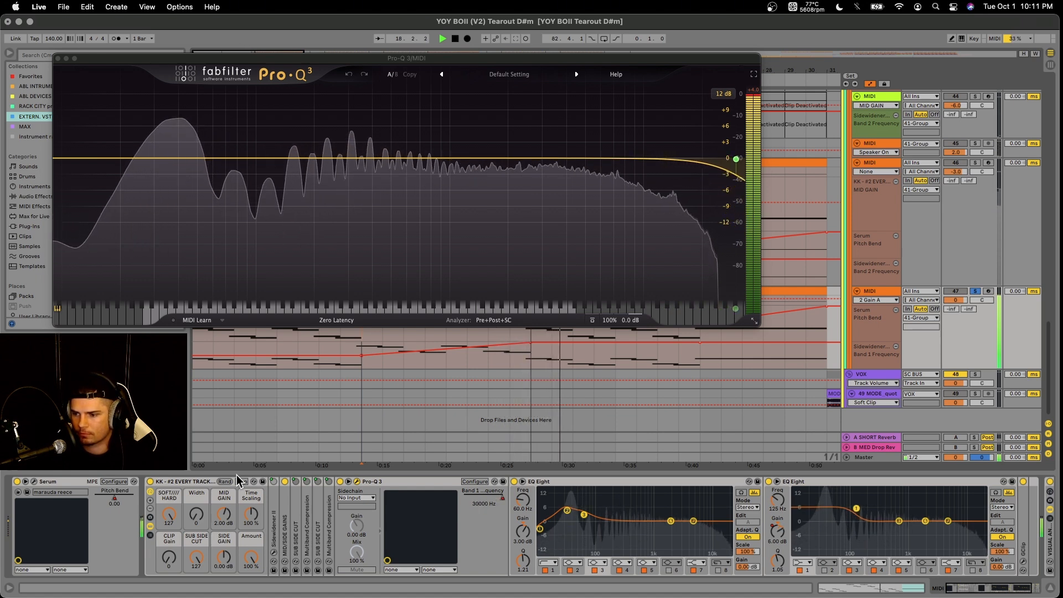
key("space")
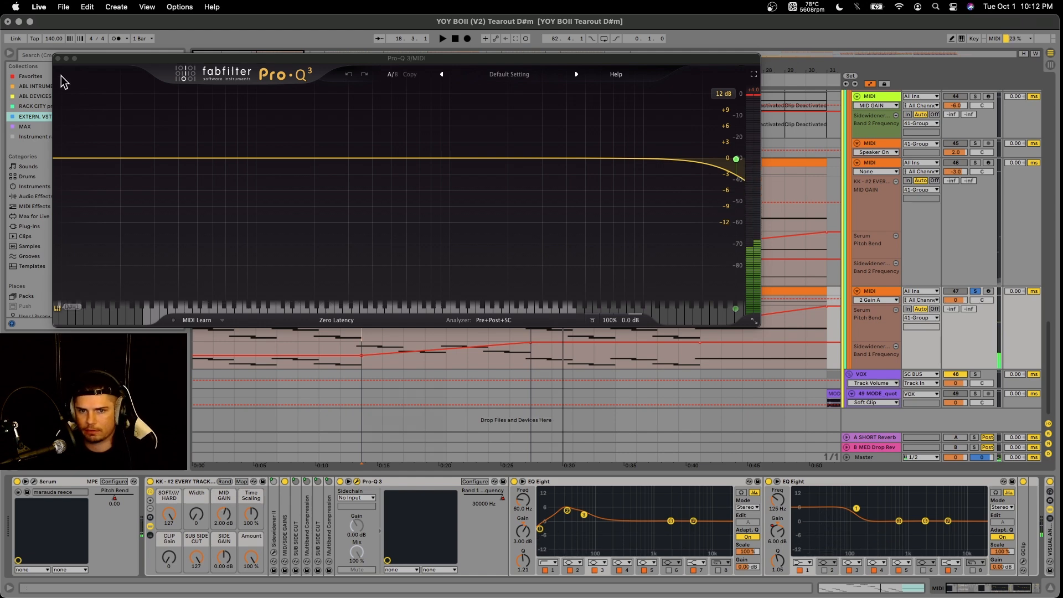
left_click(57, 58)
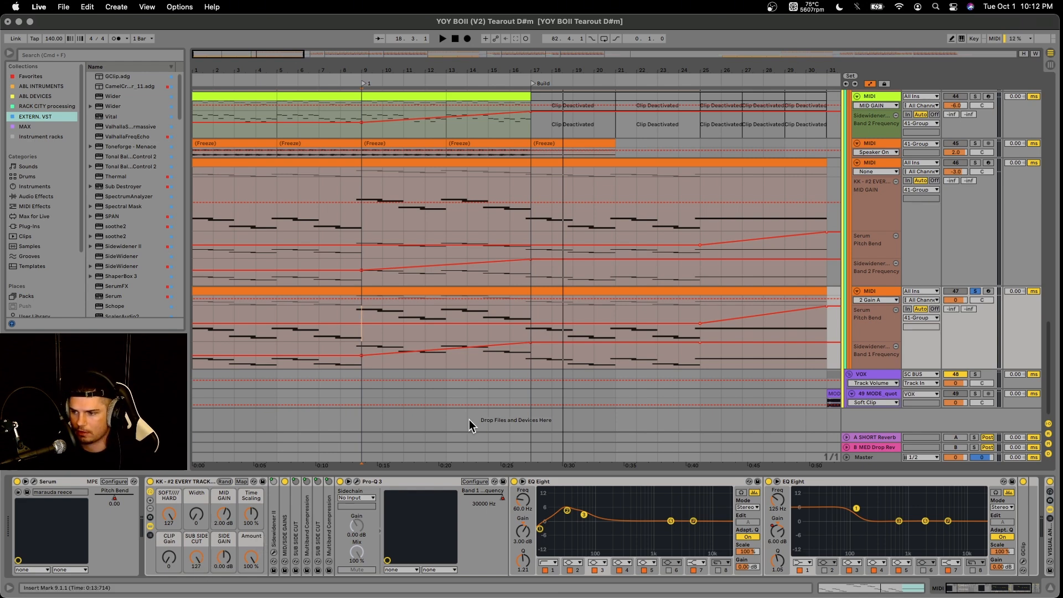
Play the whole soloed 41 Group from bar 13 with automation hidden, and briefly check the group's automation lanes
key("a")
scroll(384, 307, "down", 2)
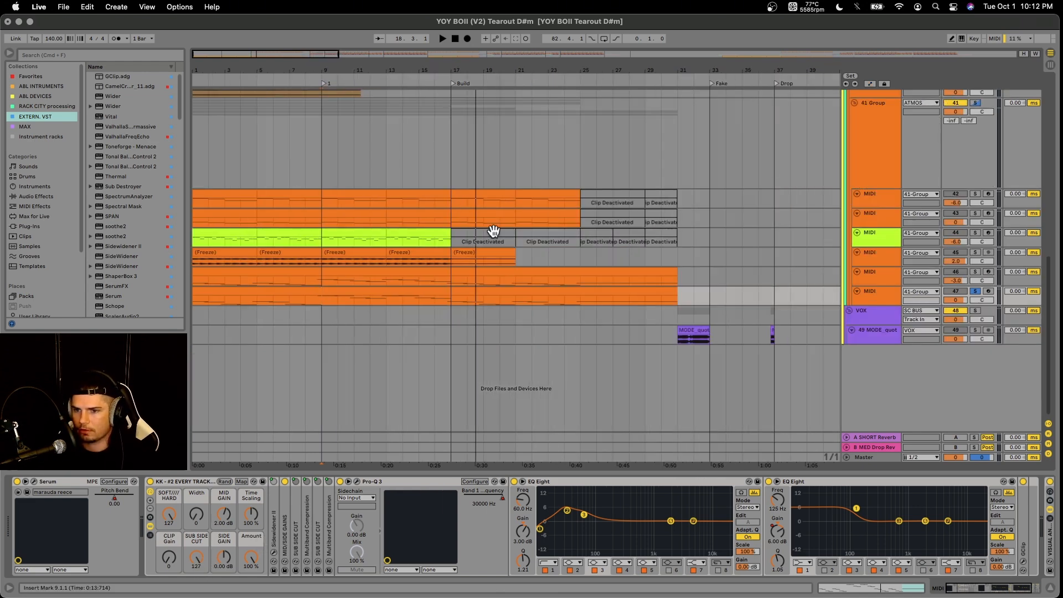
left_click(873, 142)
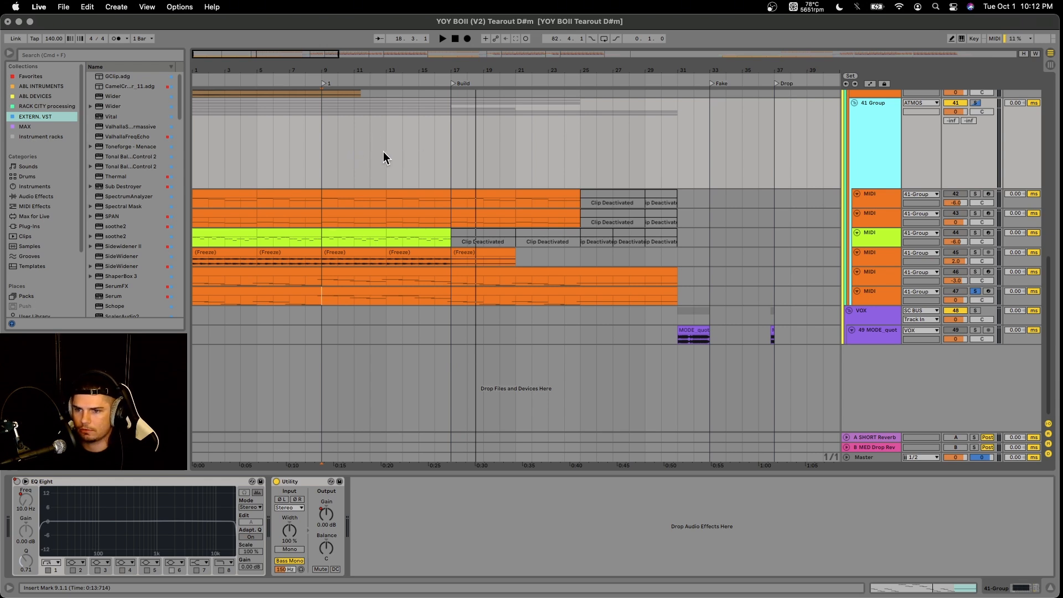
left_click(385, 152)
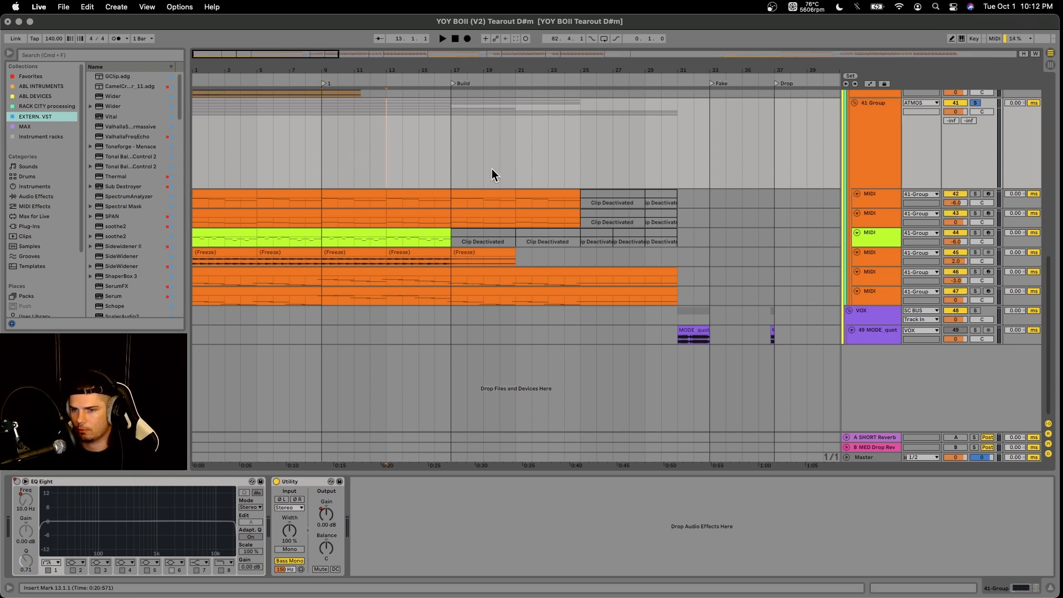
key("space")
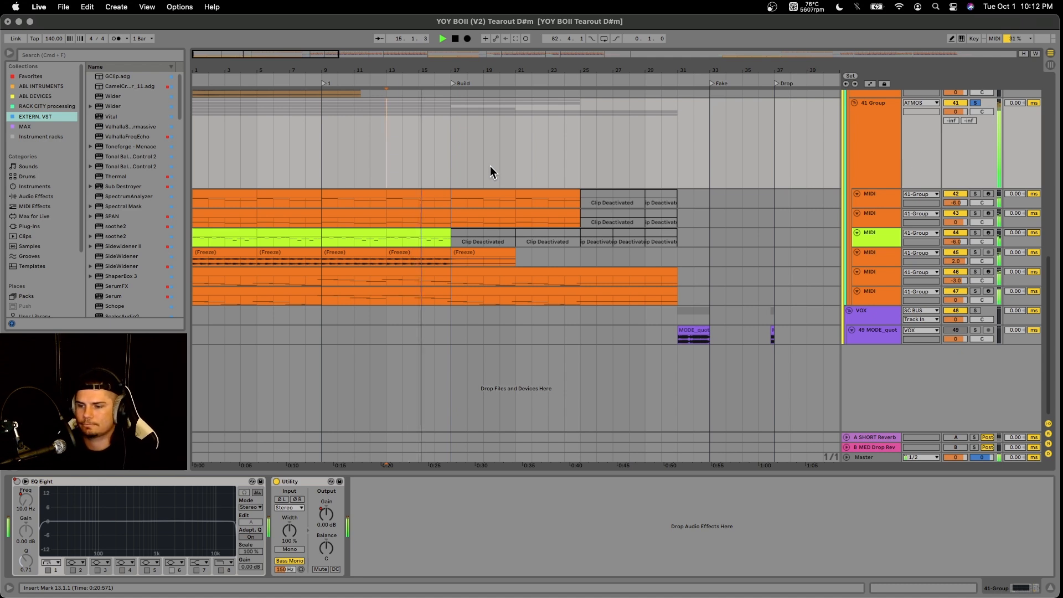
scroll(498, 171, "up", 1)
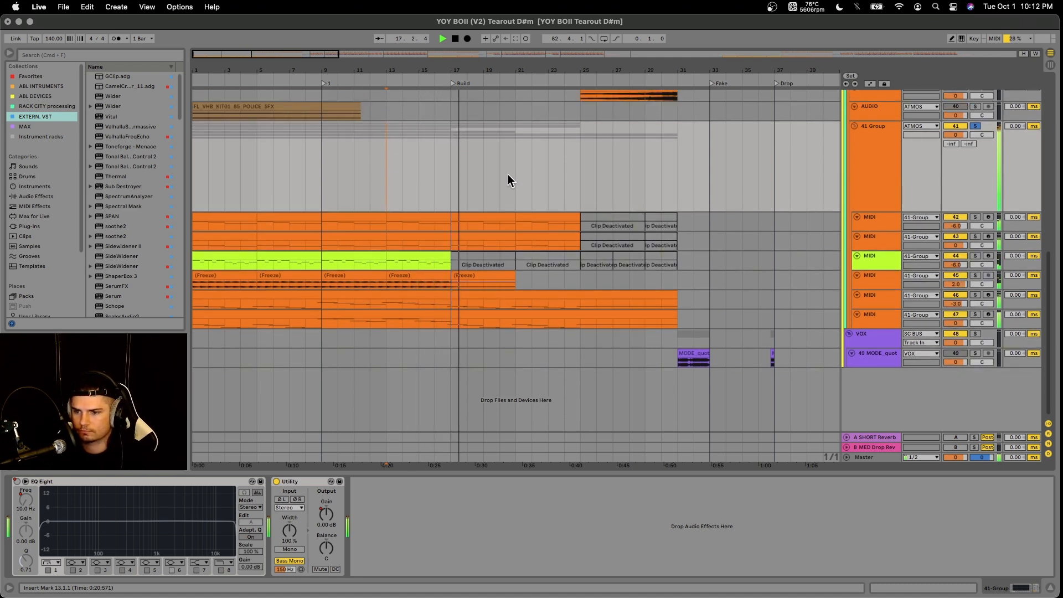
key("space")
key("a")
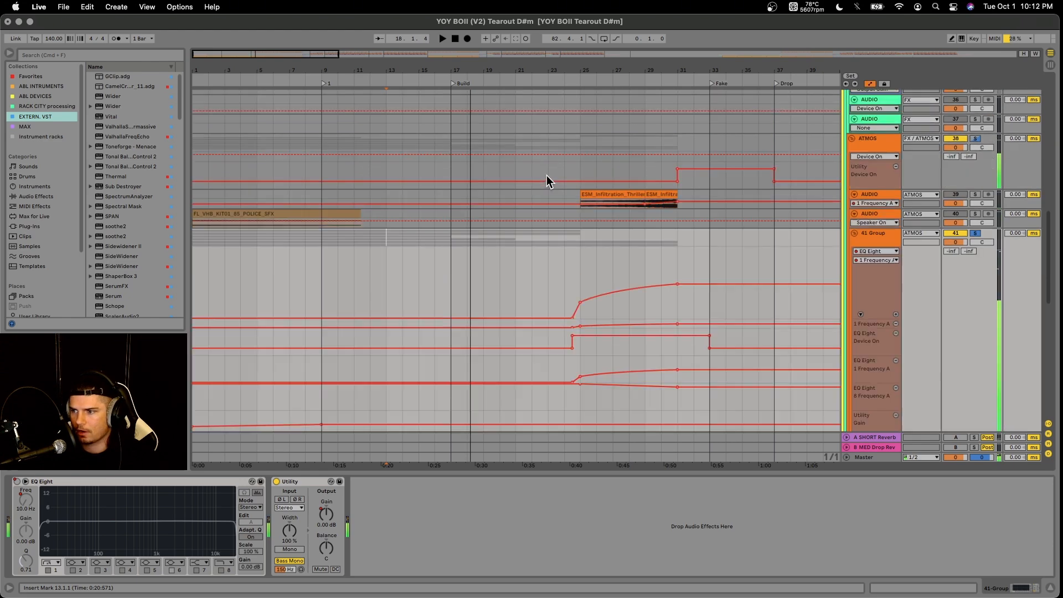
key("a")
Solo the second audio track in the FX group and play its short clip just before the Build marker
scroll(547, 175, "up", 10)
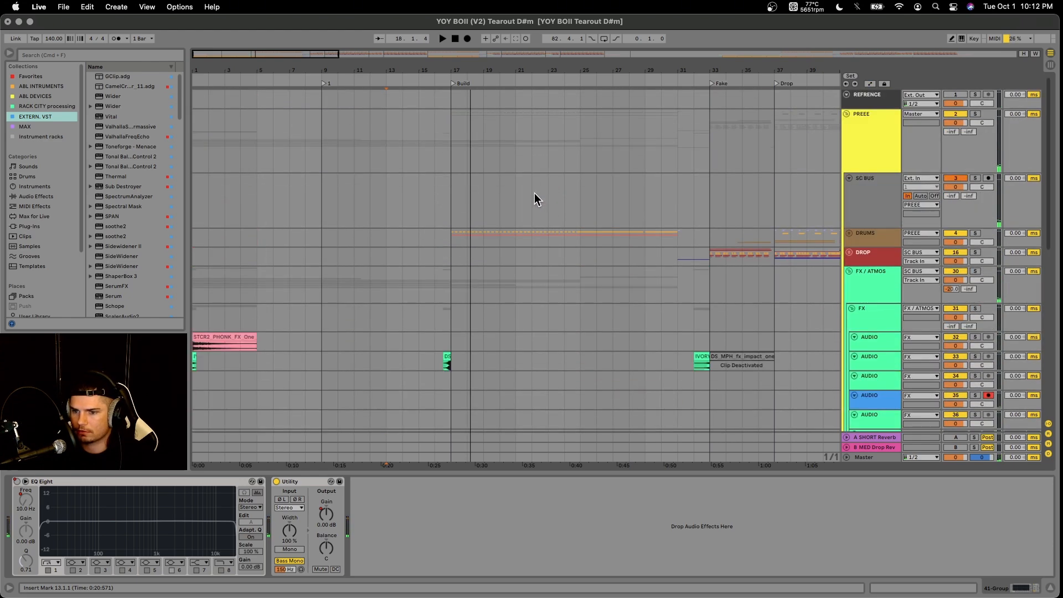
scroll(441, 363, "up", 5)
left_click(451, 359)
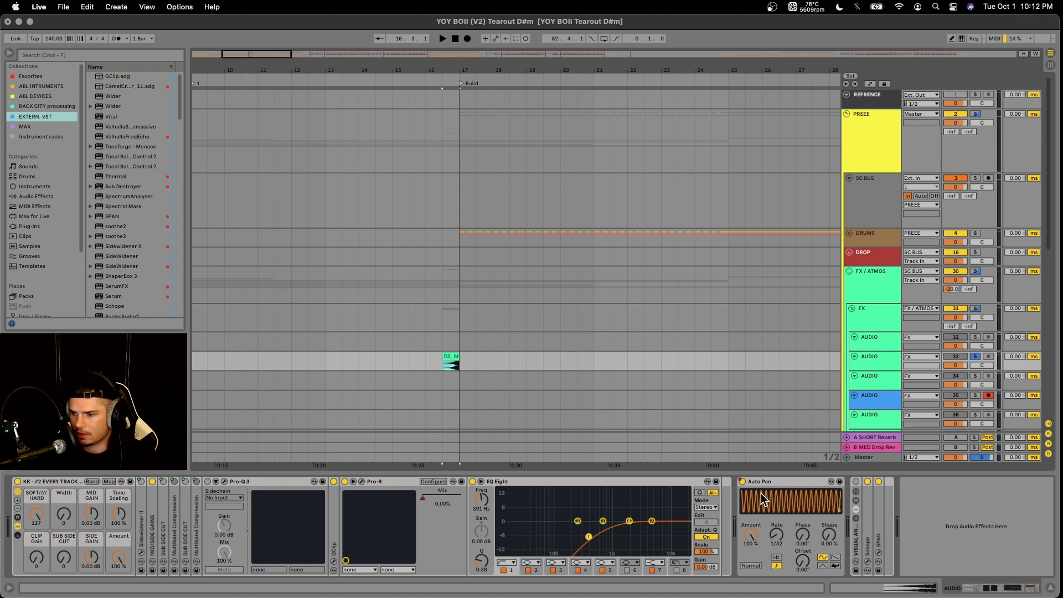
left_click(449, 371)
key("space")
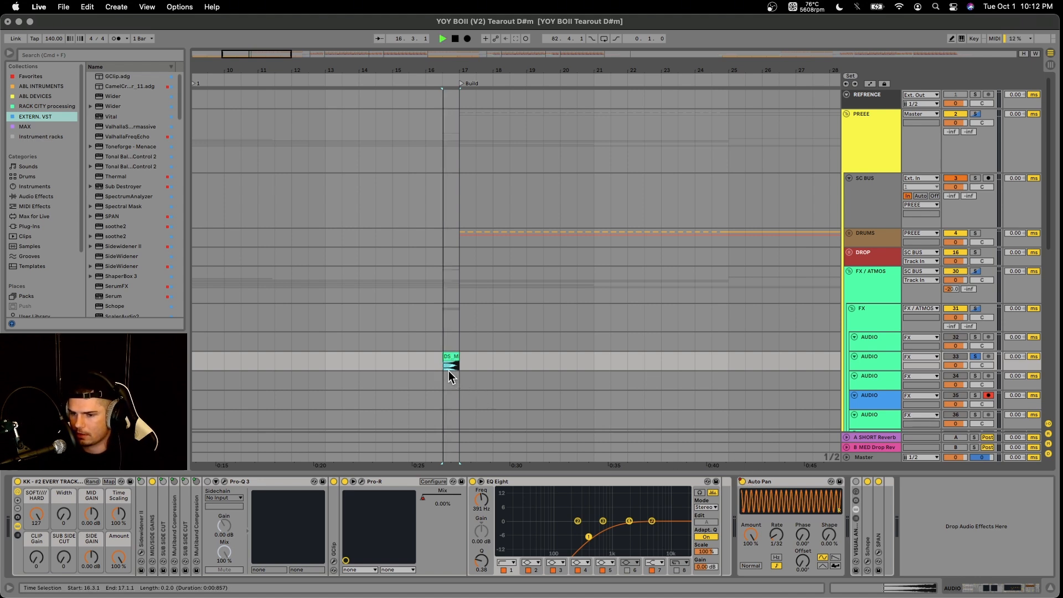
key("space")
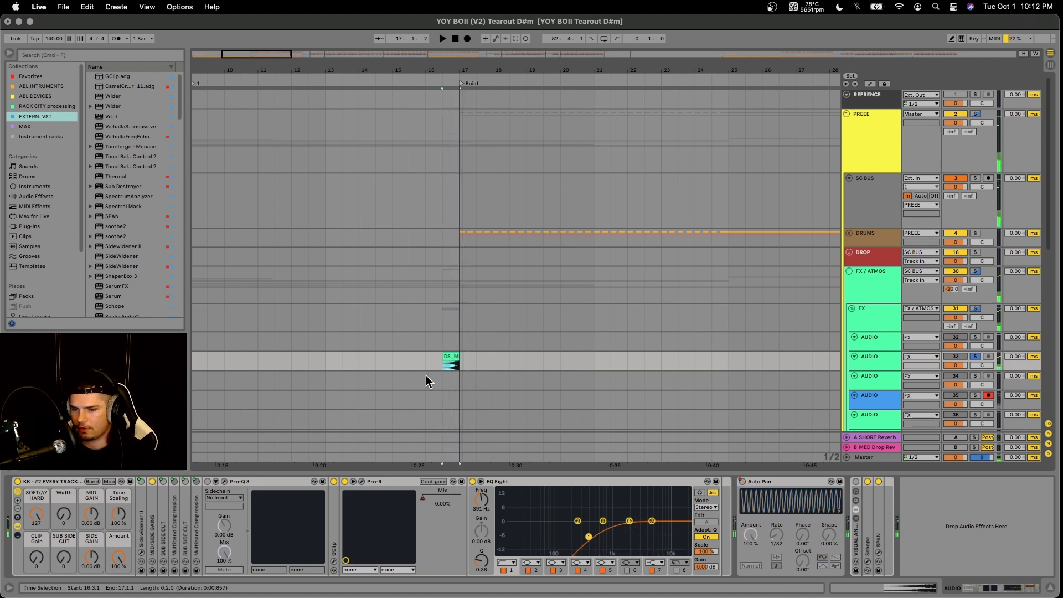
Unsolo the FX audio track, play the full mix from bar 16 into the Build and stop playback
scroll(431, 371, "down", 3)
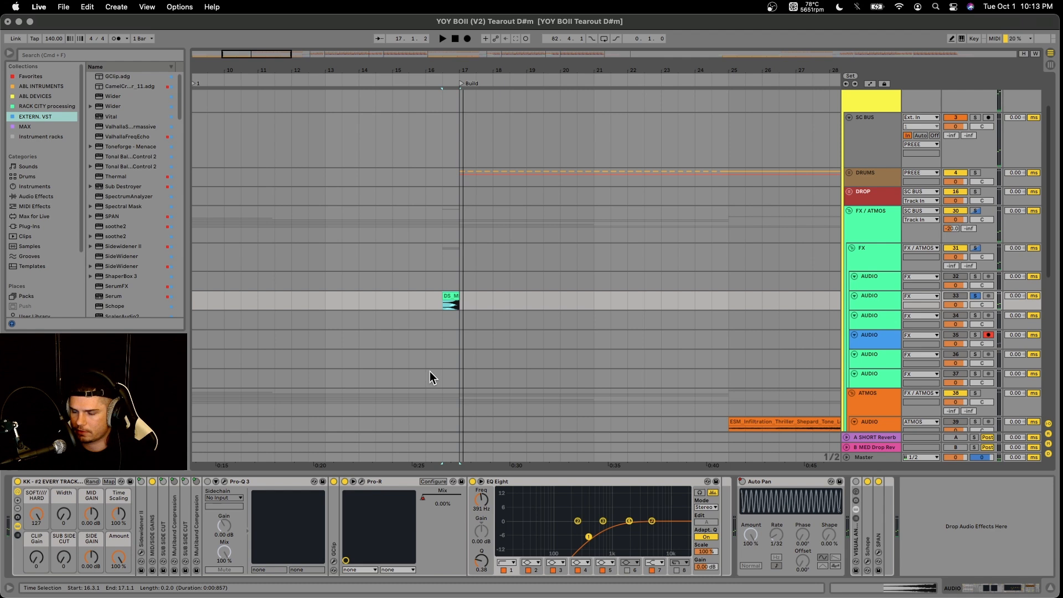
left_click(424, 301)
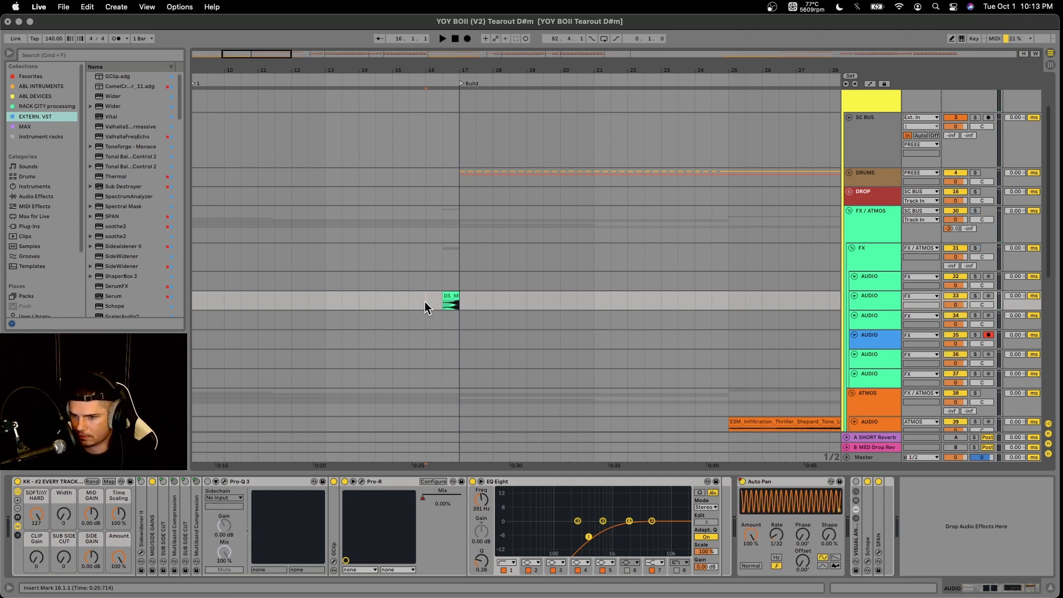
key("space")
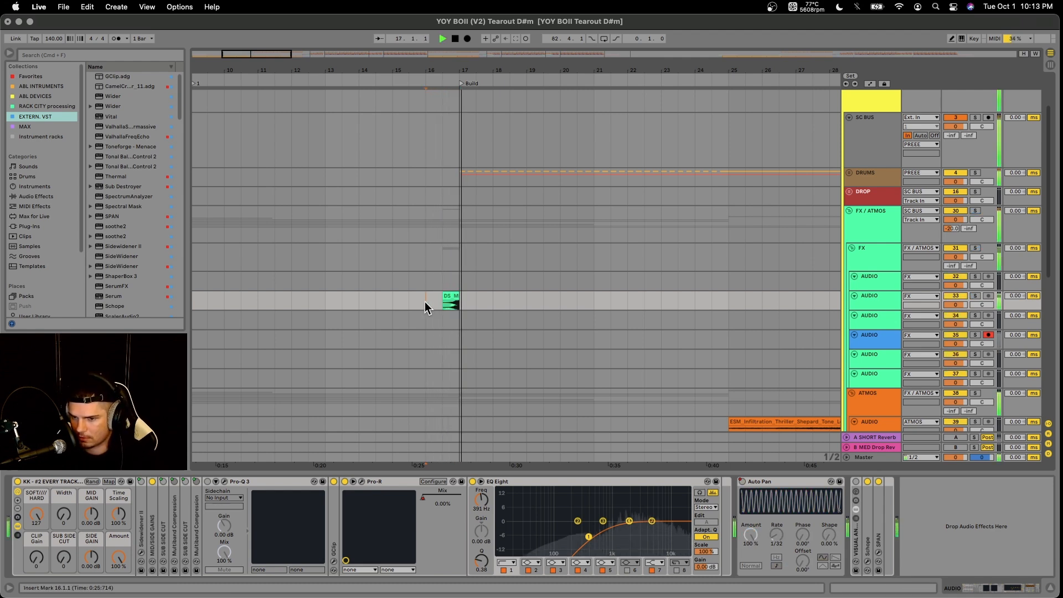
left_click(455, 299)
key("space")
Unfold the DRUMS group and bring the build kick clips at the Build marker into close view
scroll(486, 289, "up", 3)
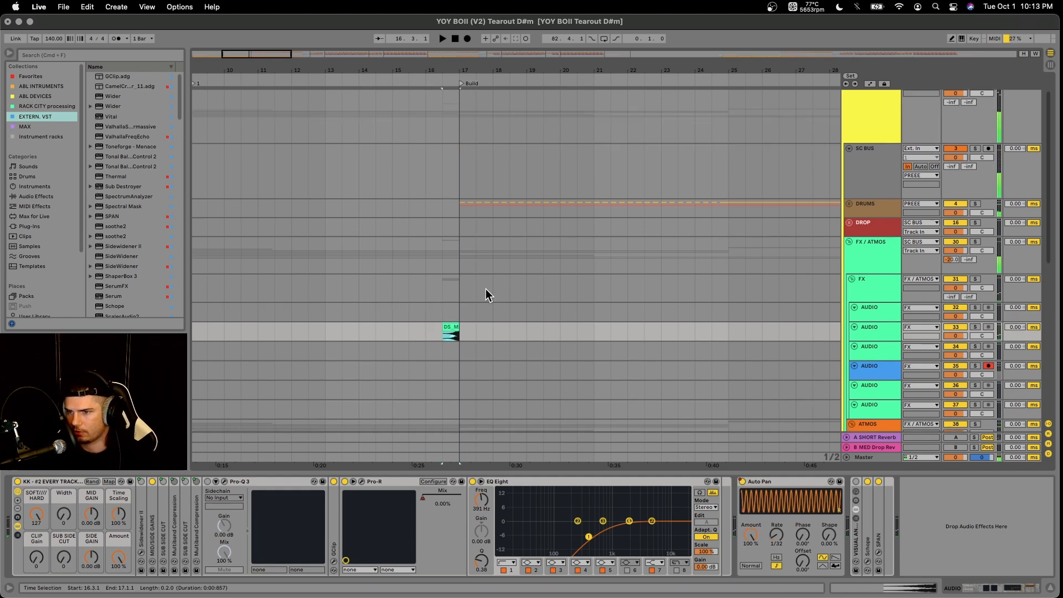
left_click(850, 234)
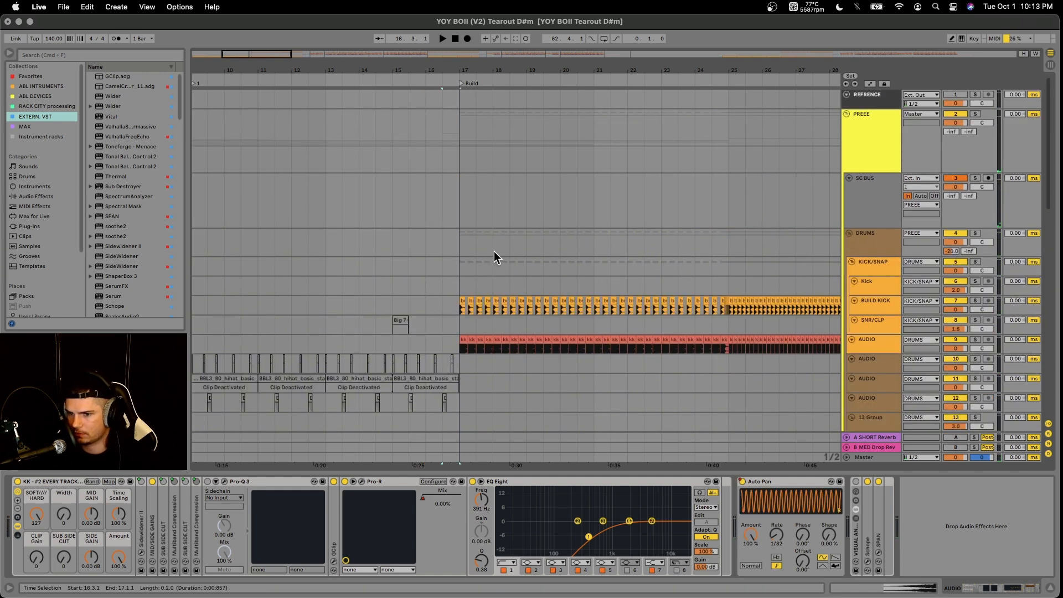
scroll(482, 246, "down", 3)
scroll(471, 247, "up", 5)
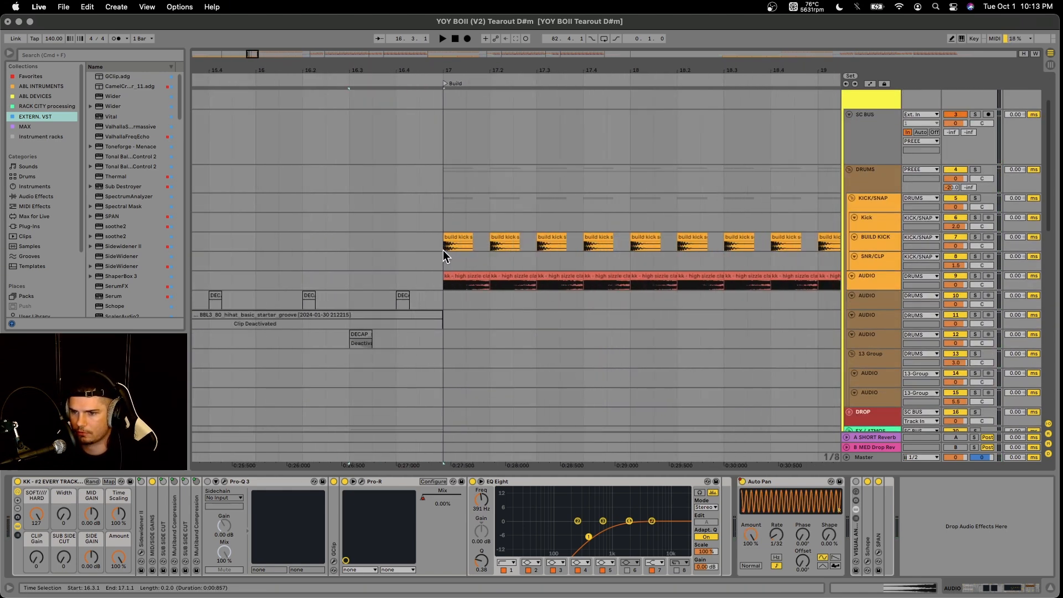
scroll(444, 249, "up", 3)
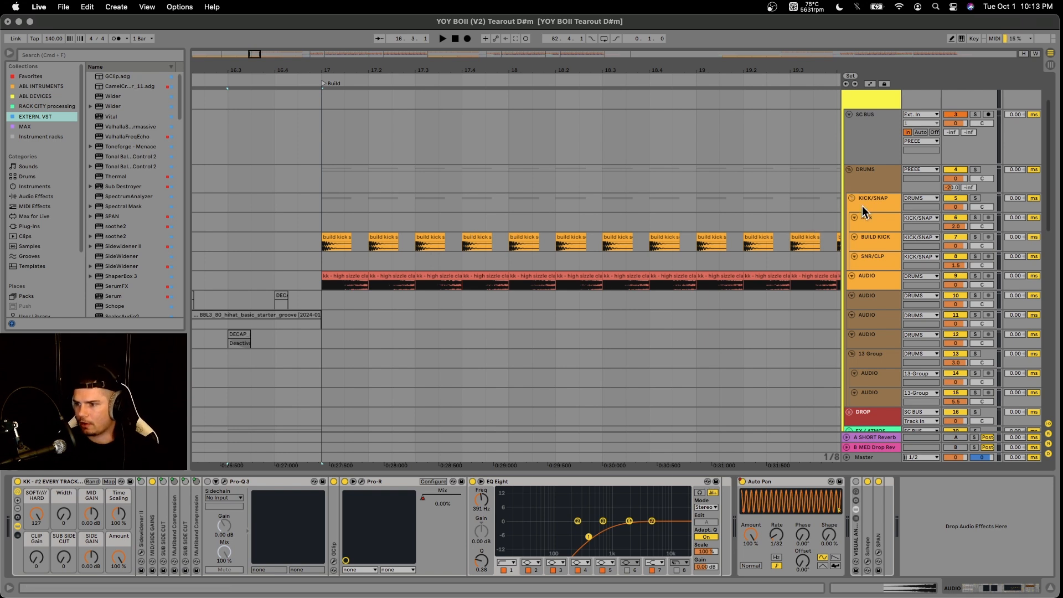
Solo the BUILD KICK track, play it from bar 17 and inspect the curve in its Pro-Q 3
left_click(320, 245)
scroll(321, 244, "up", 4)
scroll(321, 244, "down", 4)
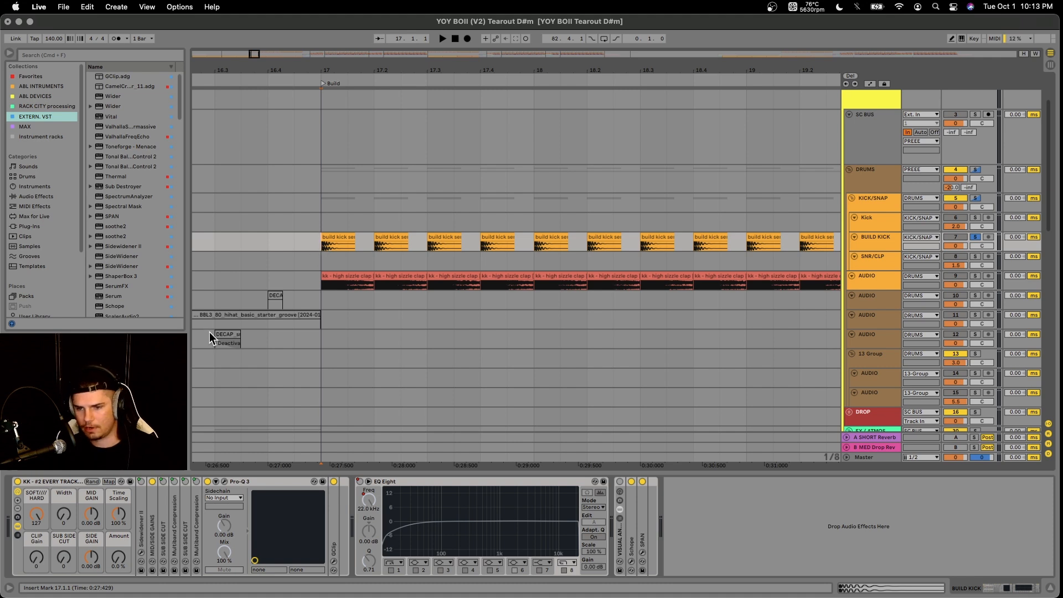
key("space")
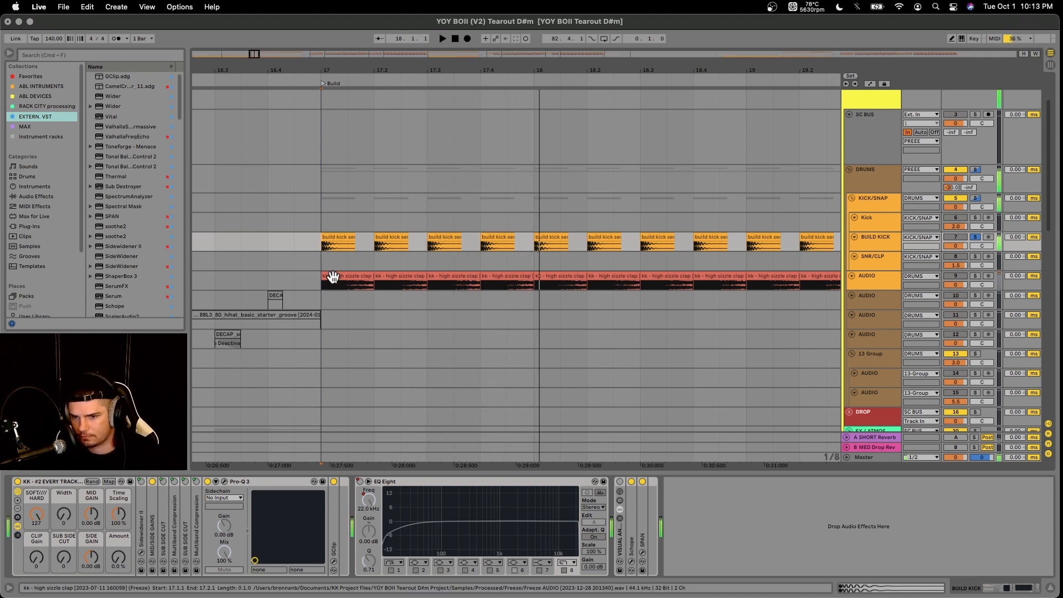
left_click(225, 482)
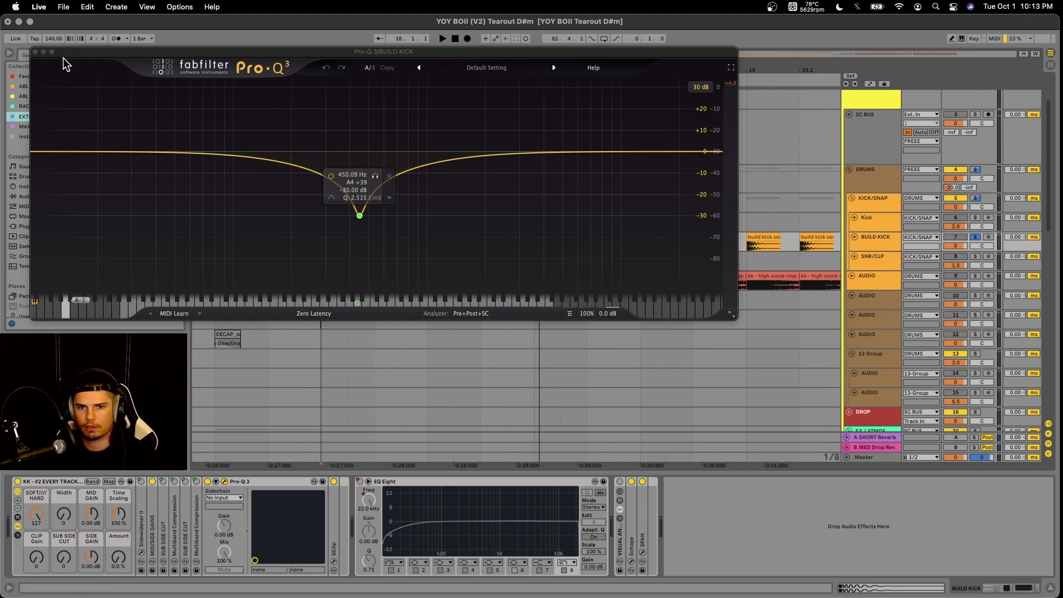
left_click(34, 52)
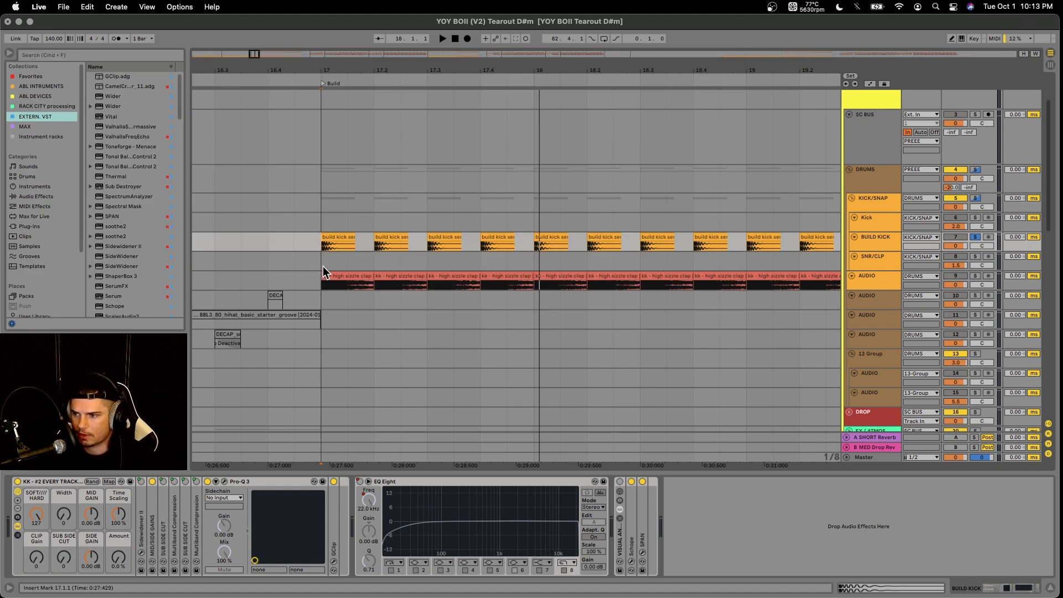
Solo the high sizzle clap AUDIO track in the KICK/SNAP group and play it from the Build marker
left_click(320, 283)
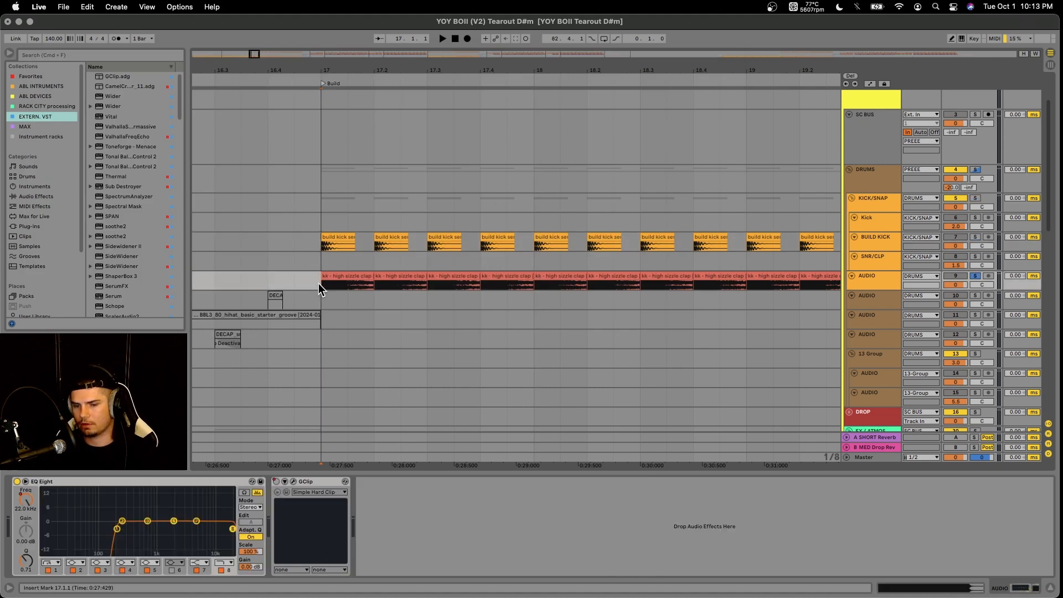
key("space")
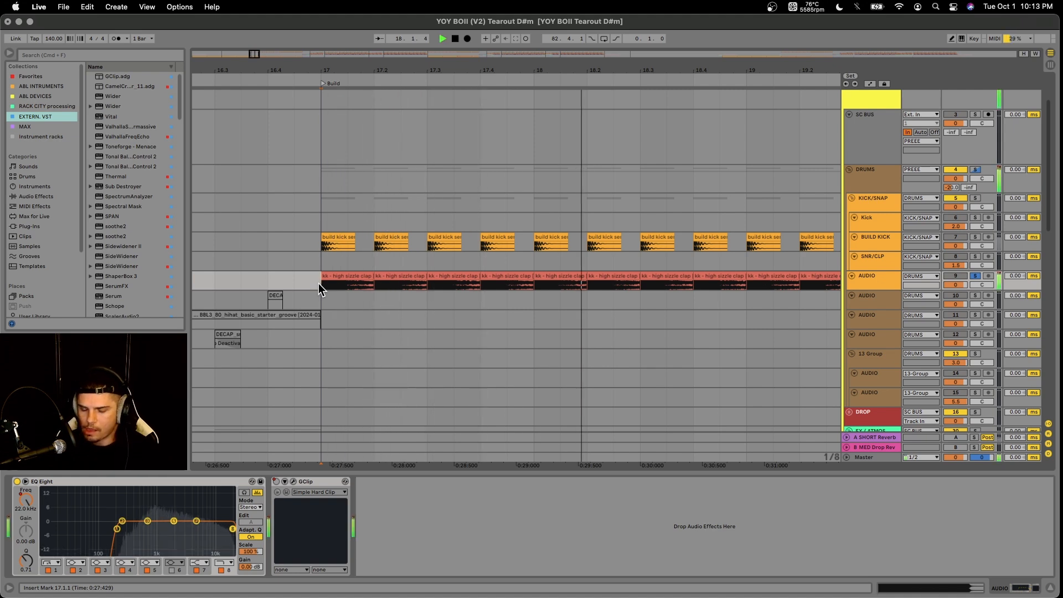
scroll(377, 281, "down", 5)
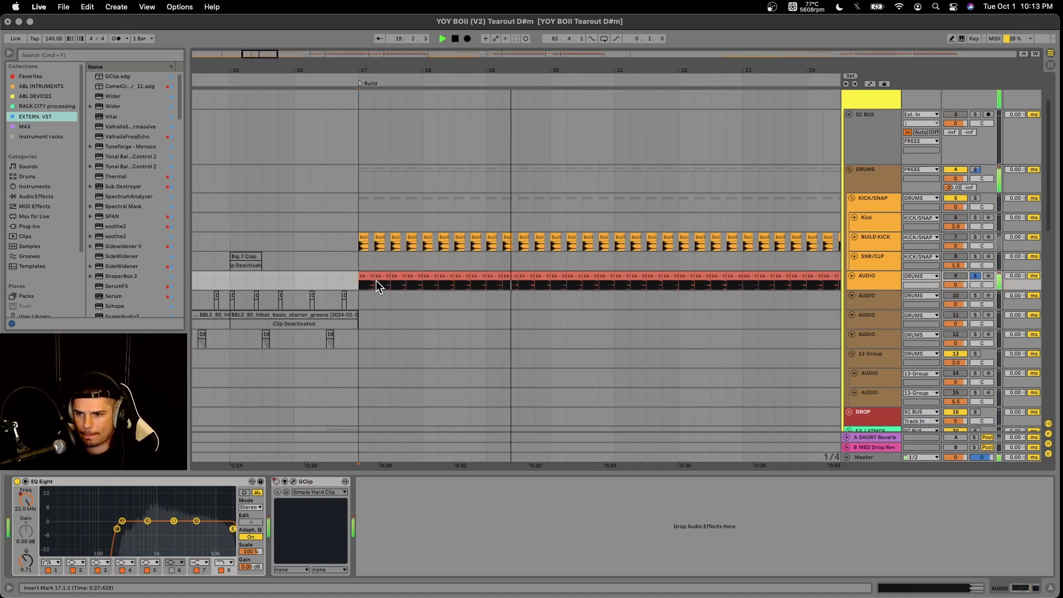
scroll(403, 292, "right", 3)
scroll(412, 297, "down", 1)
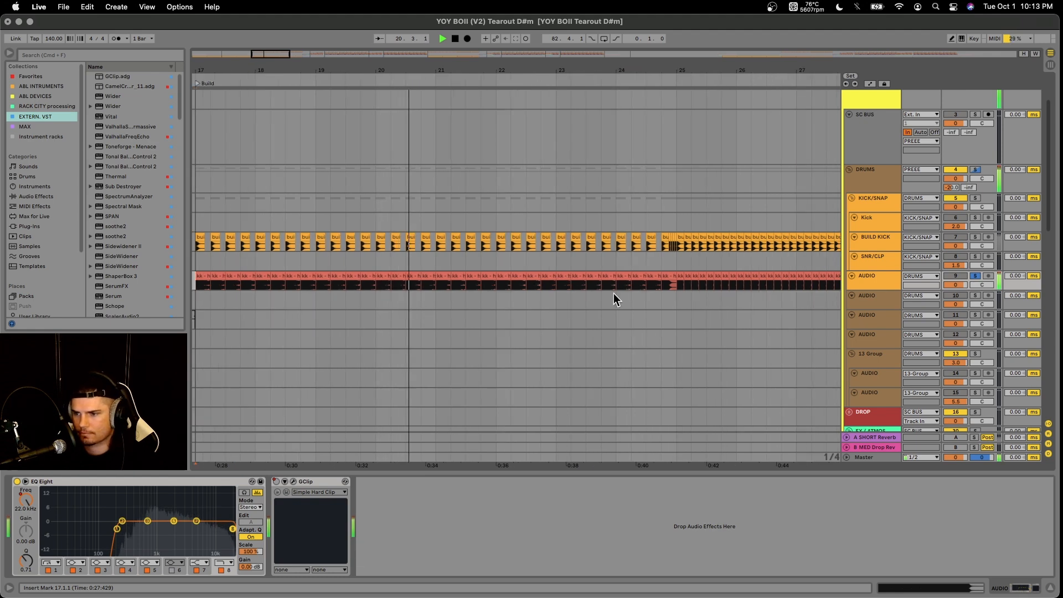
Play the clap layer from bar 25 to the end of the build with its automation lanes shown, and stop playback
left_click(676, 287)
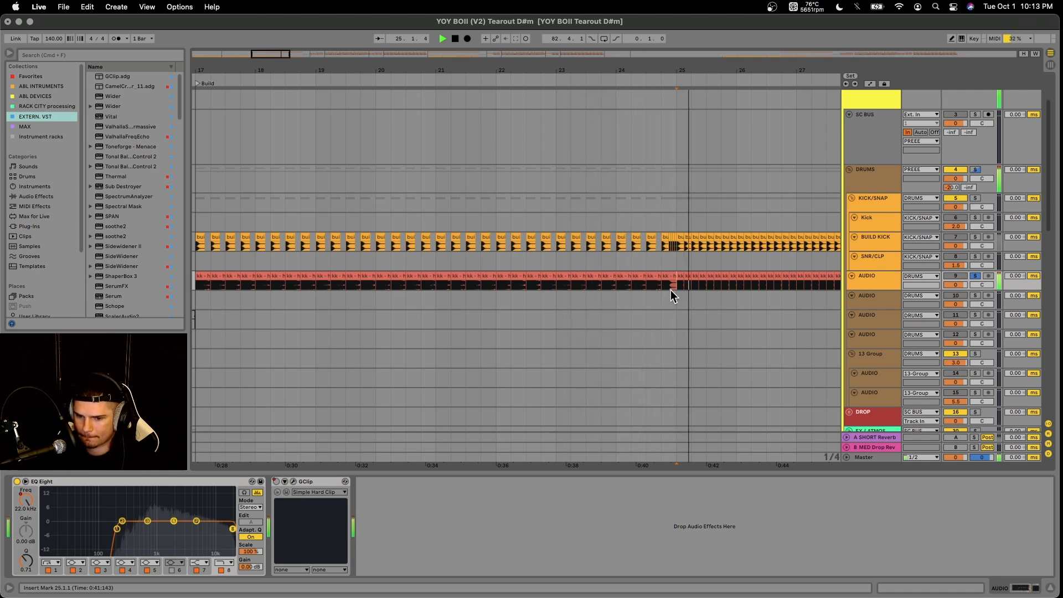
key("minus")
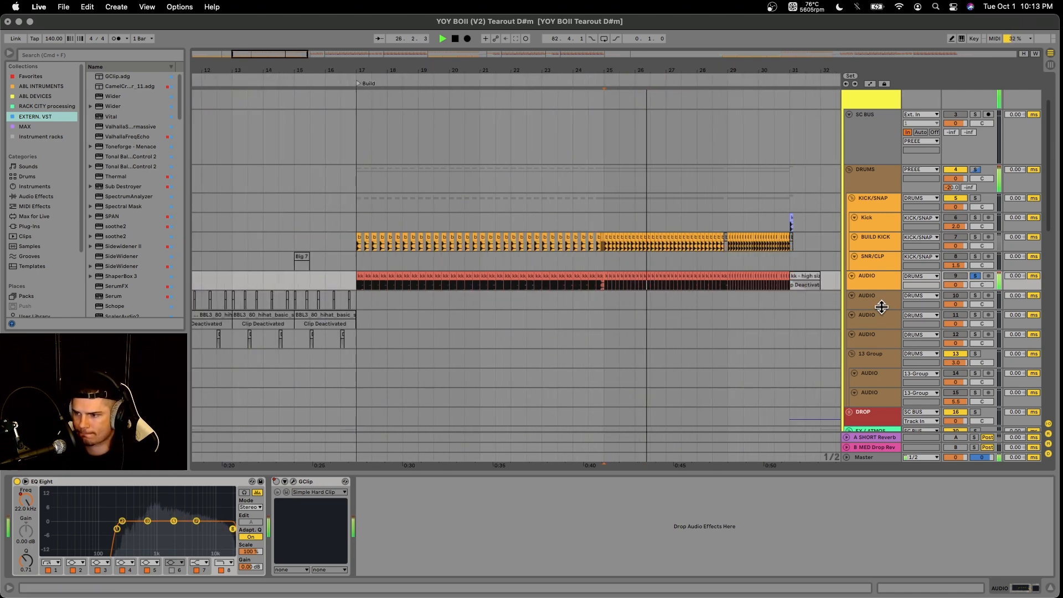
key("a")
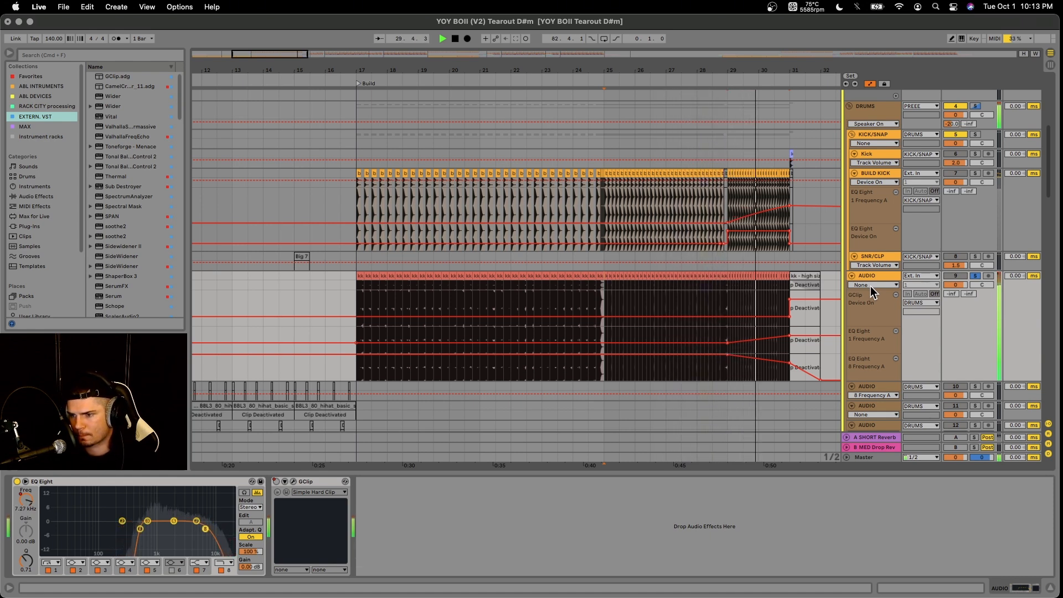
key("space")
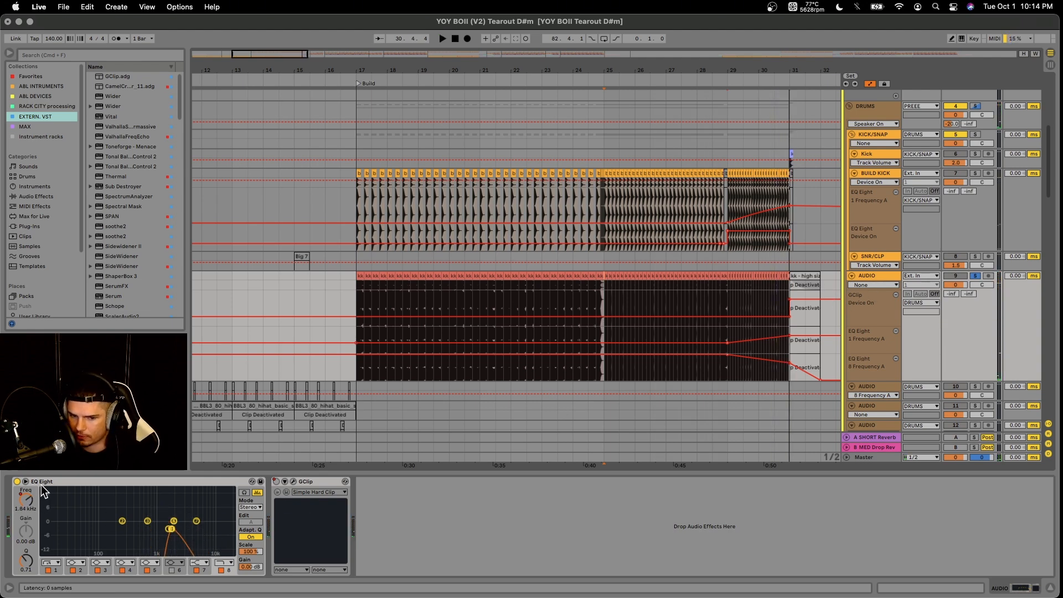
Solo the BUILD KICK track and play its EQ Eight filter automation from bar 29 to the end of the build
left_click(727, 199)
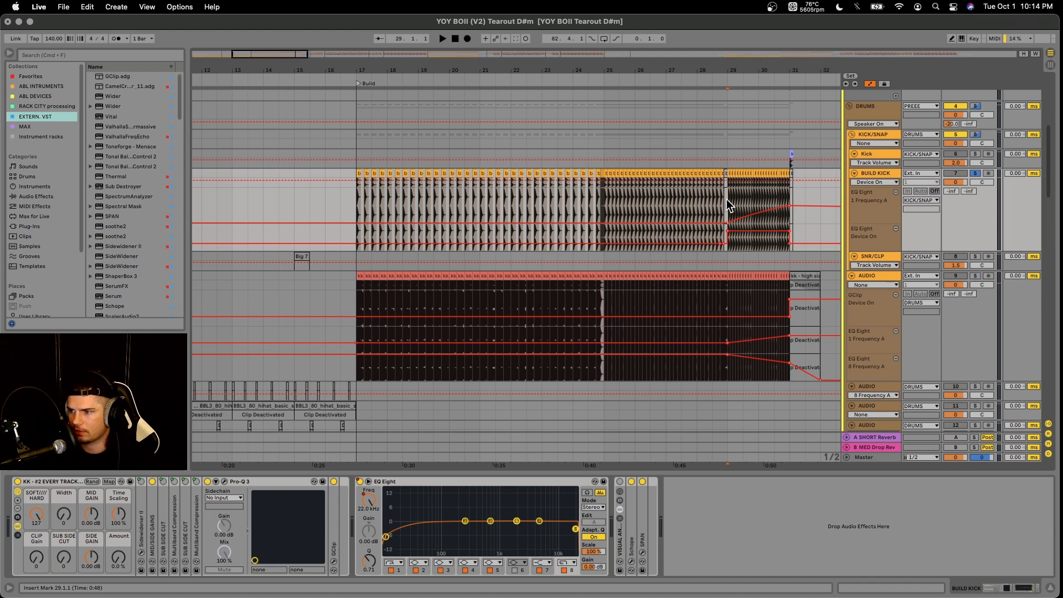
key("space")
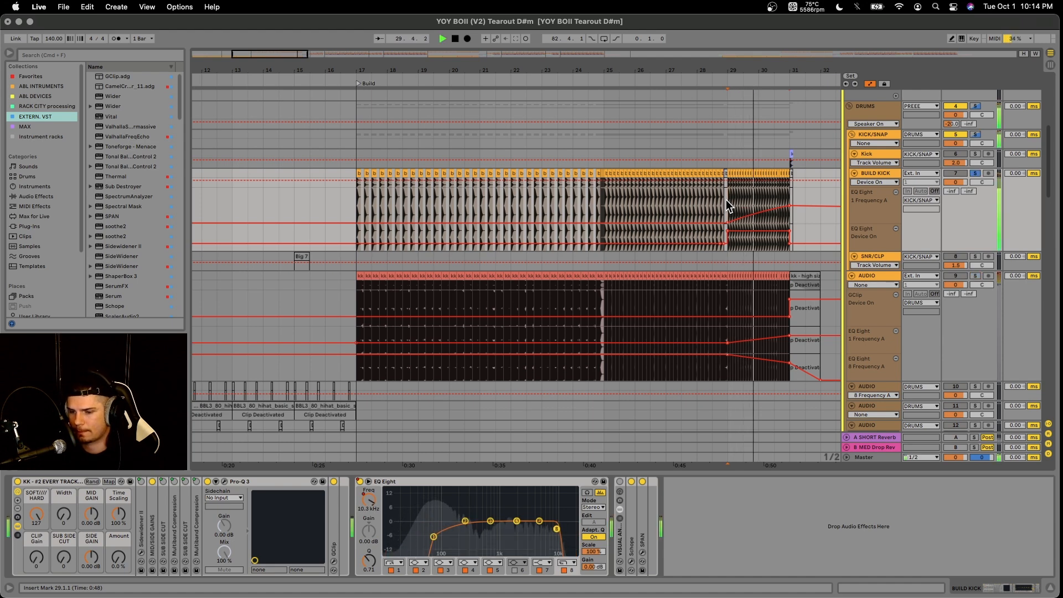
key("space")
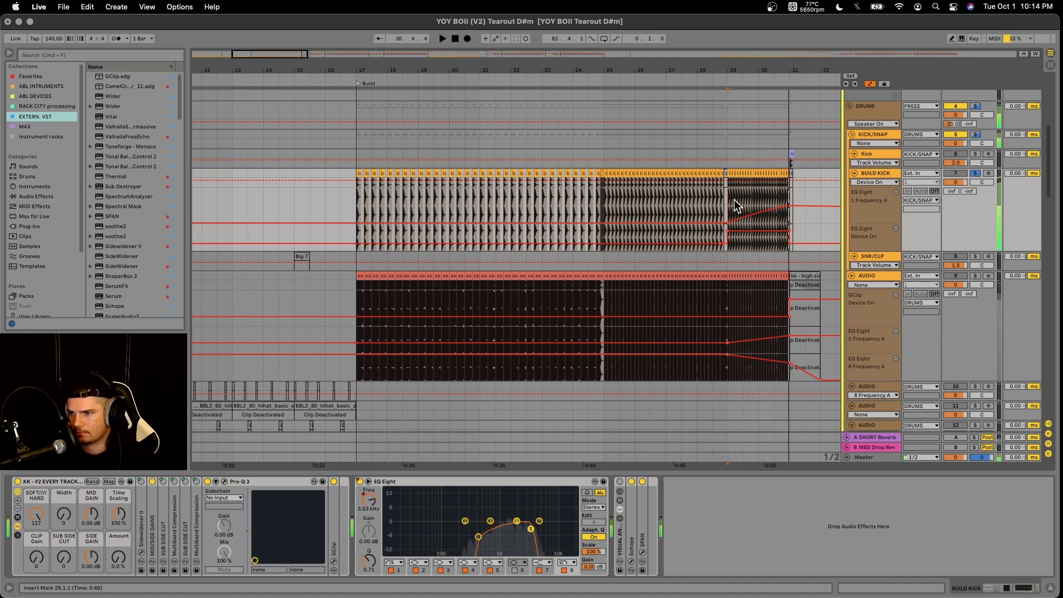
Hide the automation, solo the Kick track and play its single kicky kick clip at bar 31
key("a")
scroll(795, 199, "up", 5)
left_click_drag(795, 201, 659, 201)
scroll(631, 193, "up", 4)
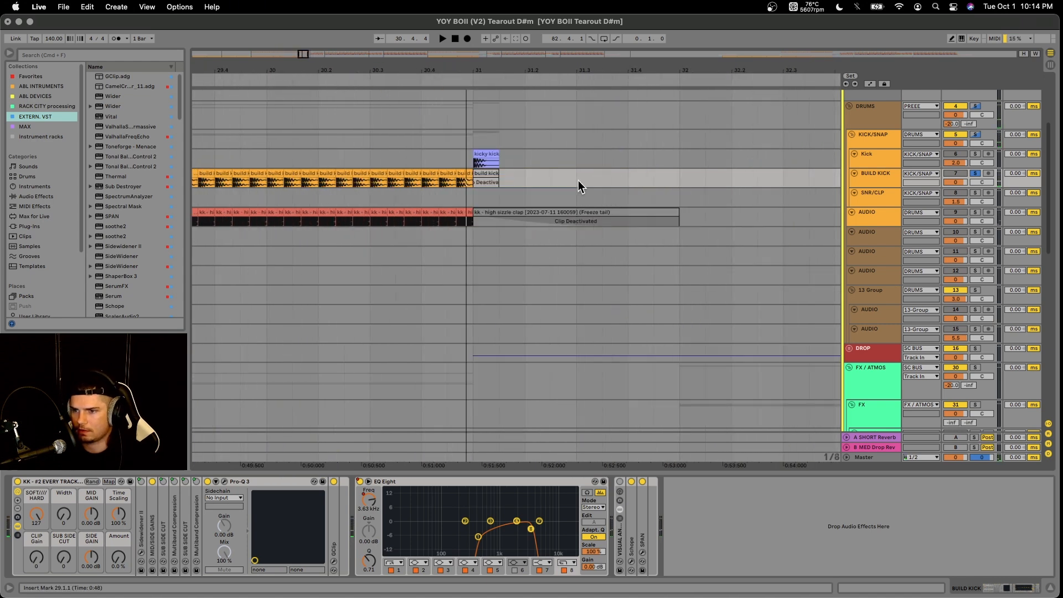
left_click(487, 156)
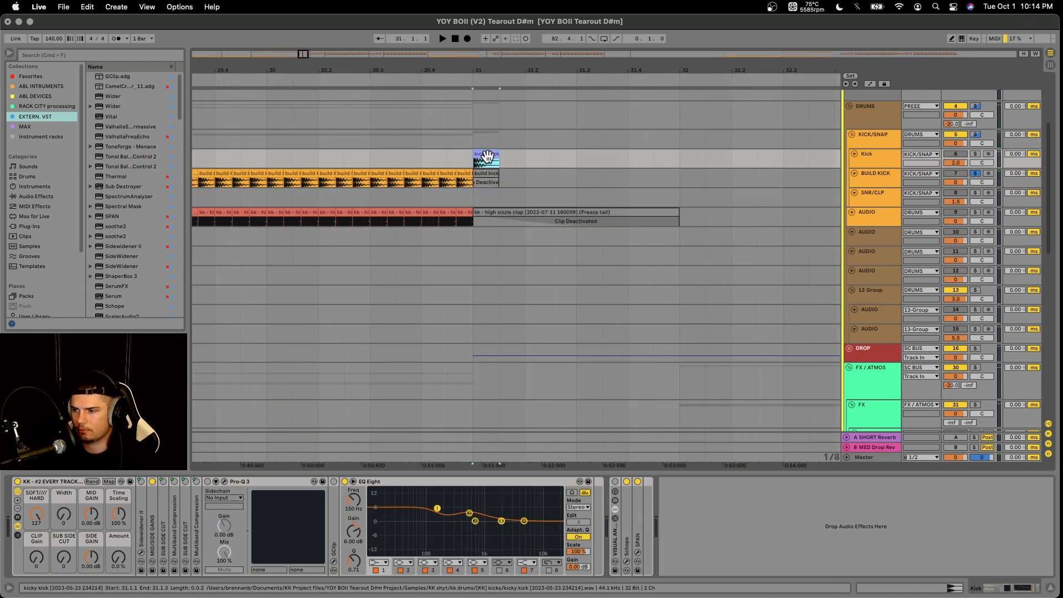
key("space")
key("space")
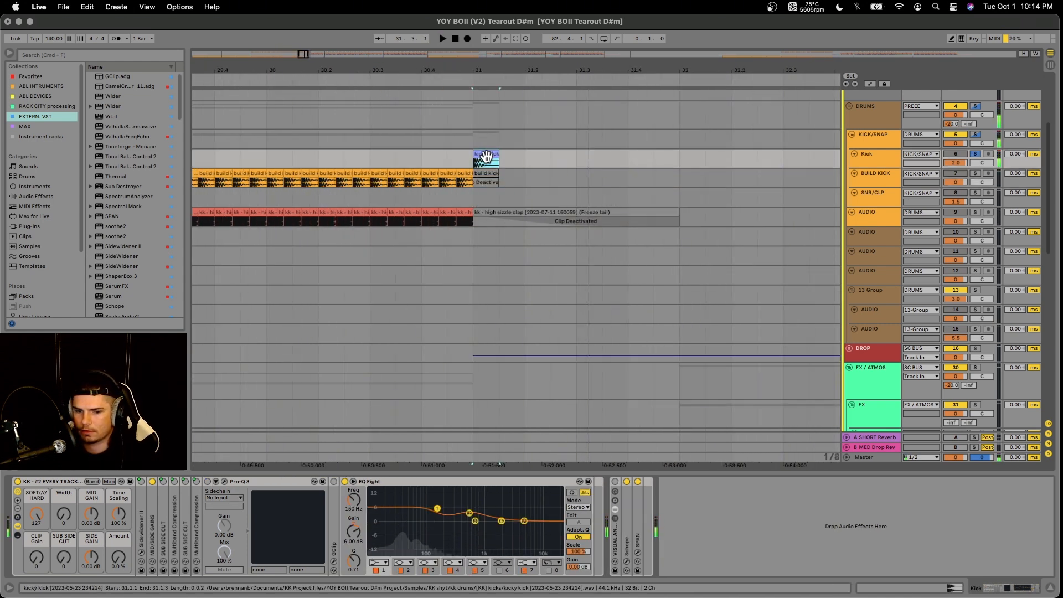
Solo the Shepard tone AUDIO track in the ATMOS group, play it from bar 25 with automation shown, and turn both off
scroll(474, 186, "down", 5)
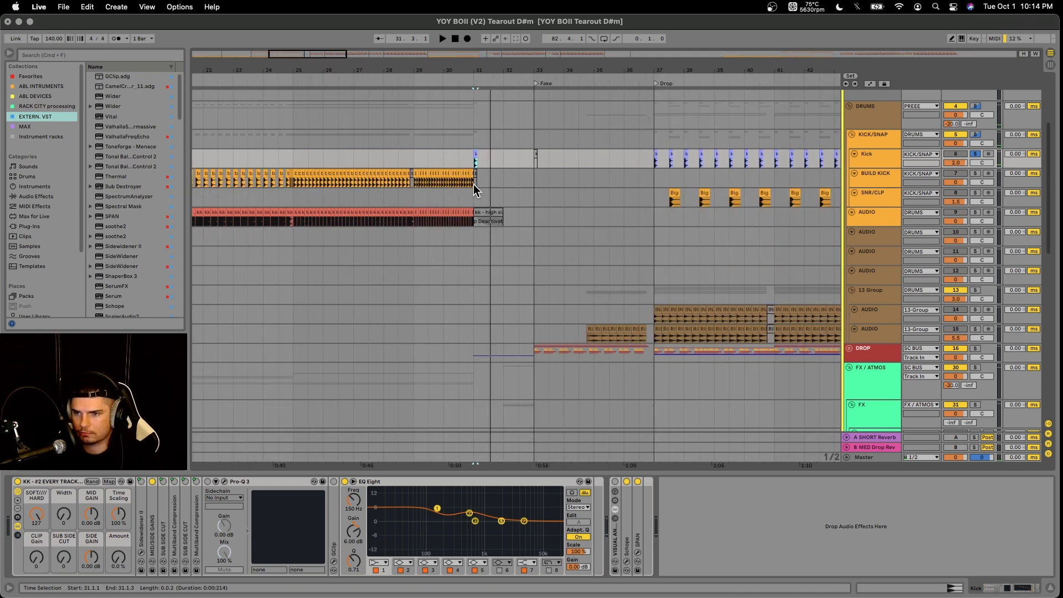
scroll(474, 186, "left", 10)
scroll(625, 200, "down", 10)
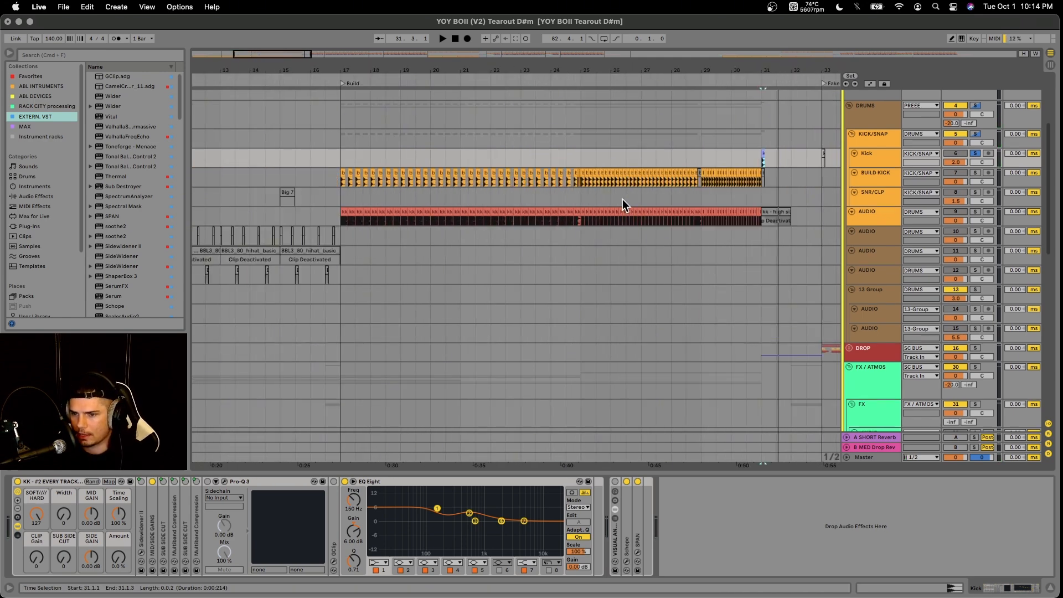
scroll(625, 201, "down", 8)
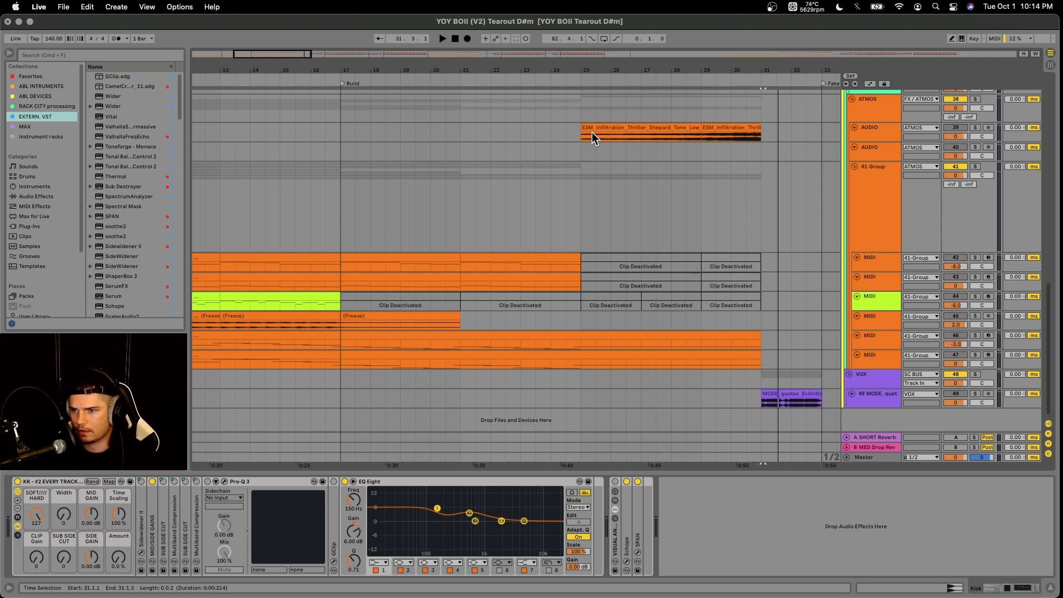
left_click(593, 132)
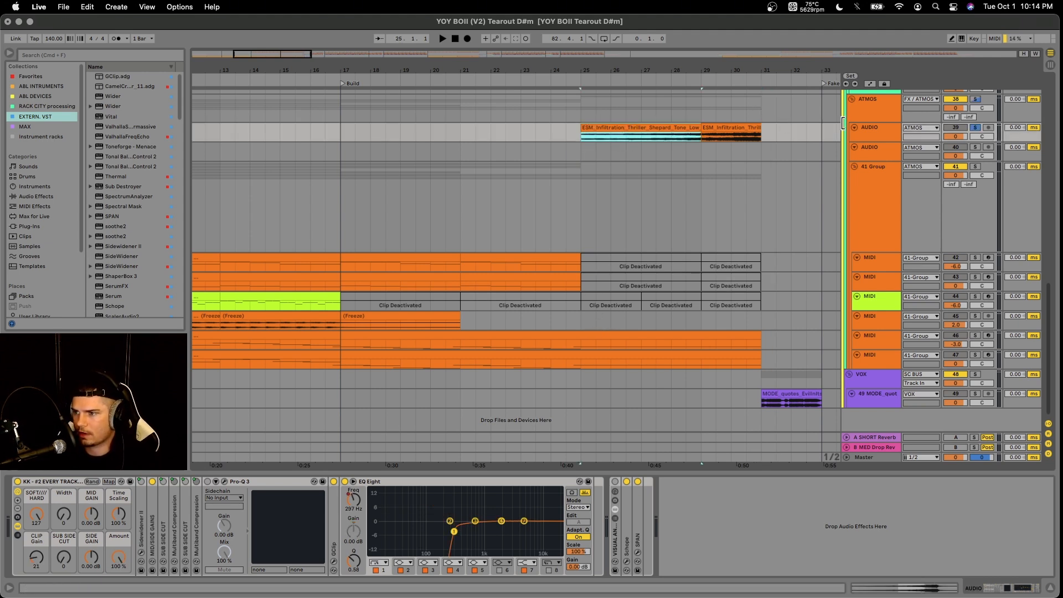
left_click(869, 133)
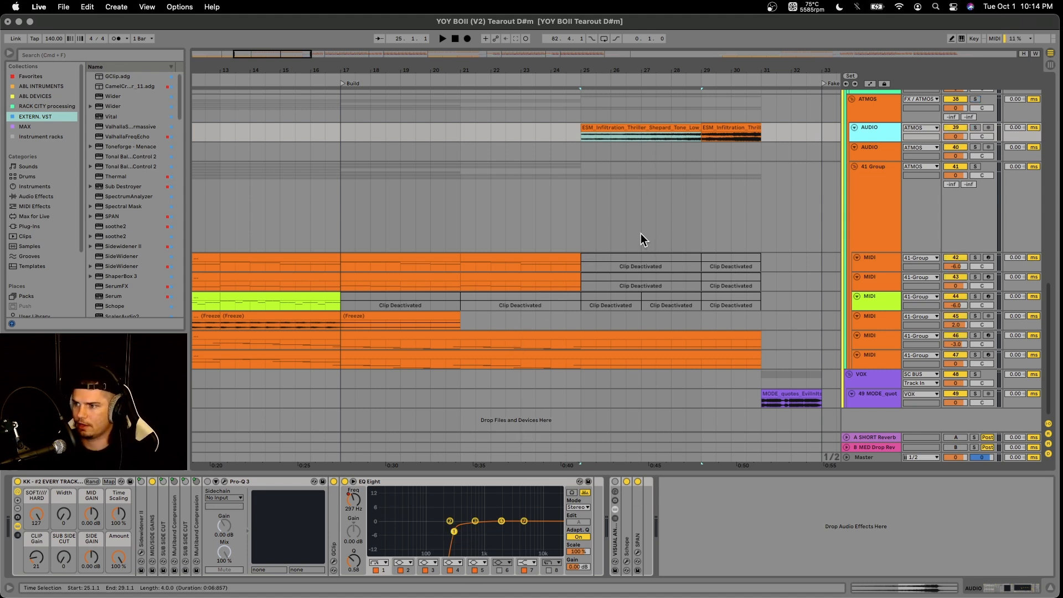
key("a")
key("space")
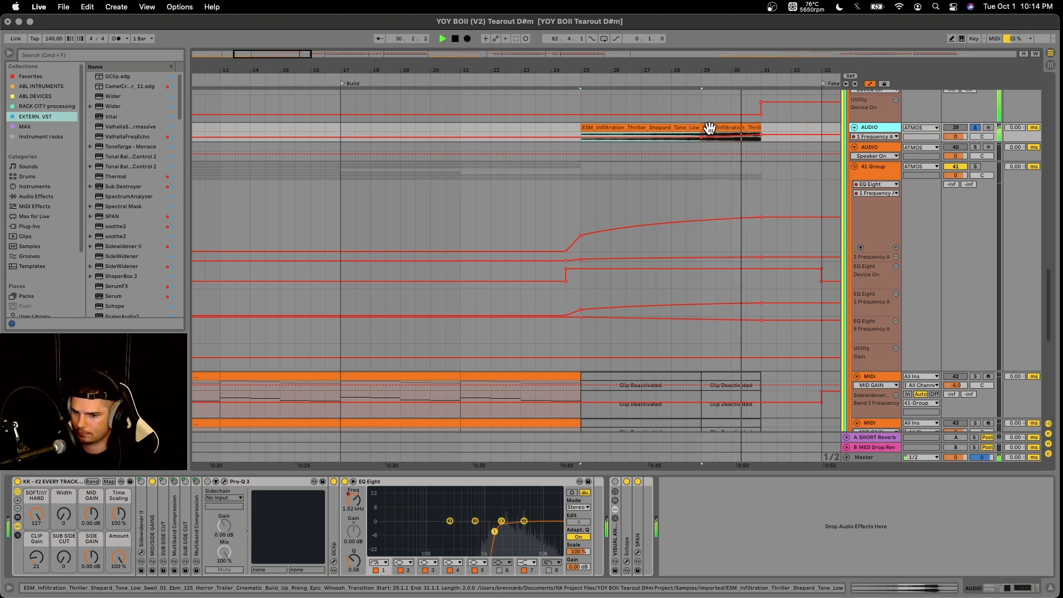
key("s")
key("a")
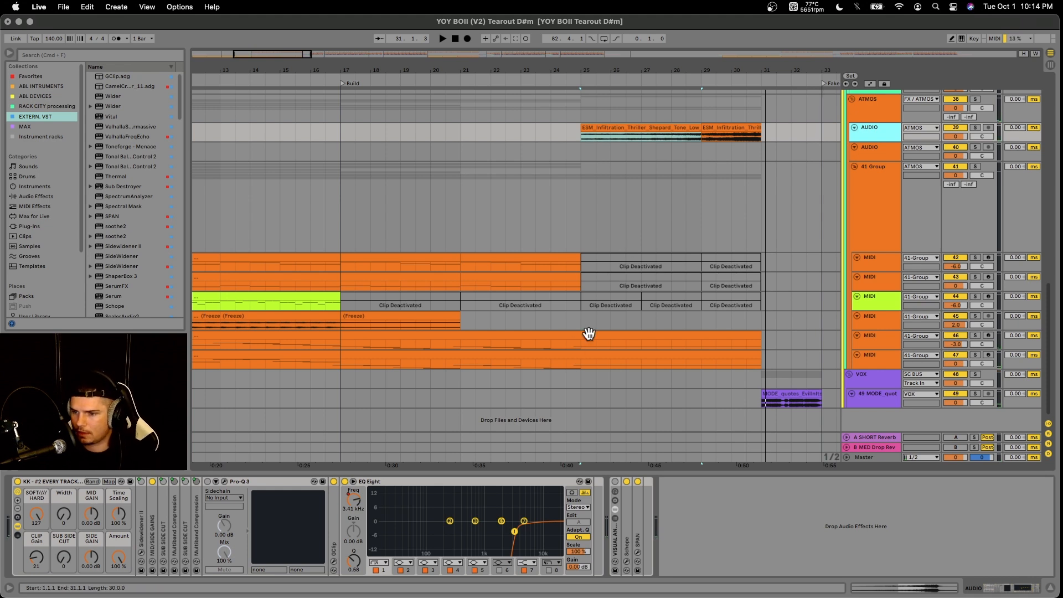
Solo the 41 Group in ATMOS and play it from bar 25 toward the end of the build
left_click(887, 226)
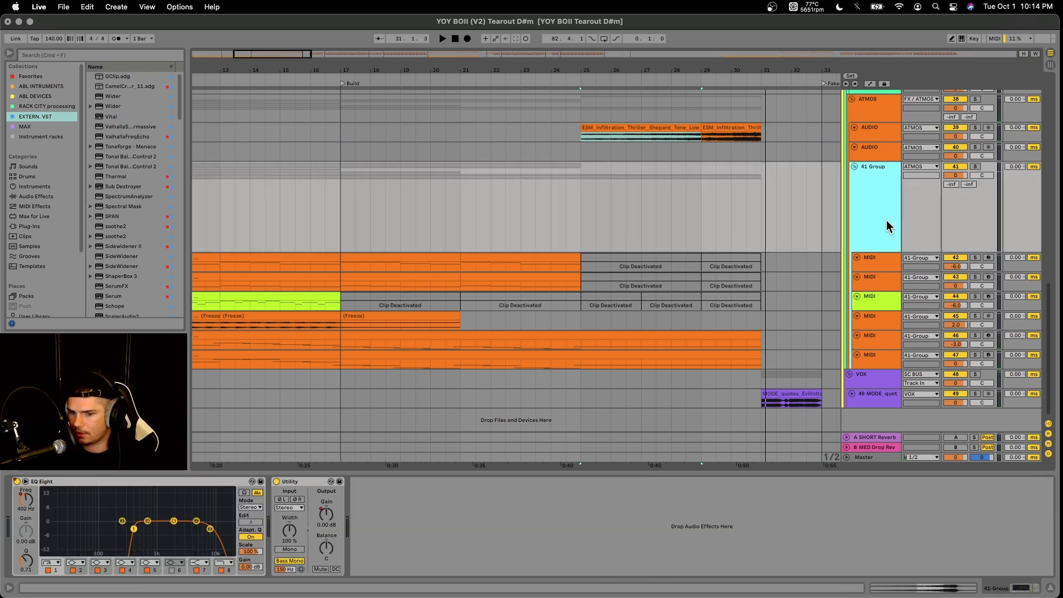
left_click(580, 211)
key("s")
key("space")
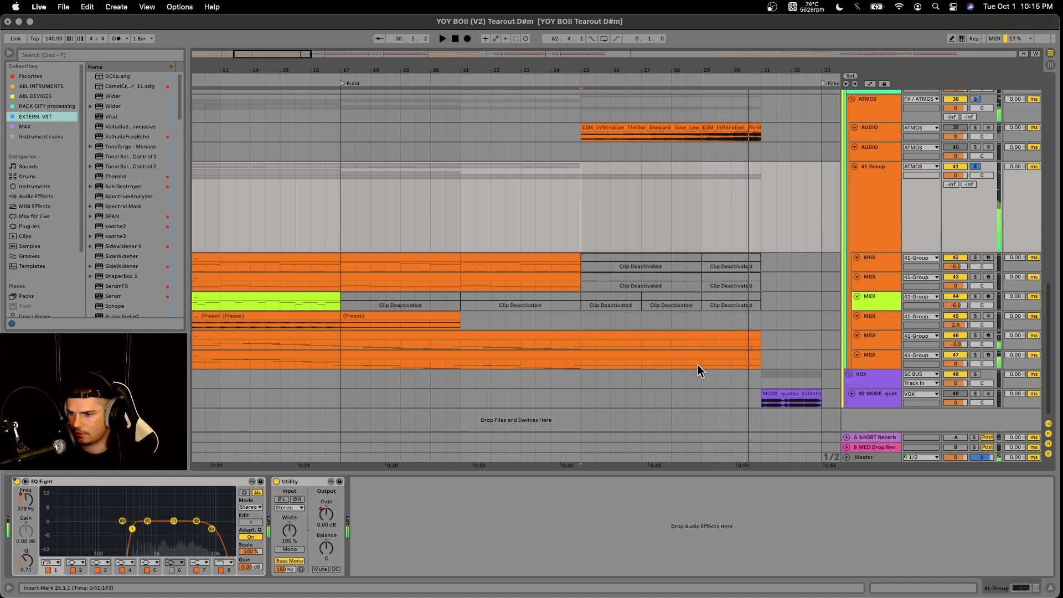
Inspect the devices of the last two MIDI tracks in the 41 Group and compare Serum's Pitch Bend at bars 25, 30 and 31
left_click(878, 336)
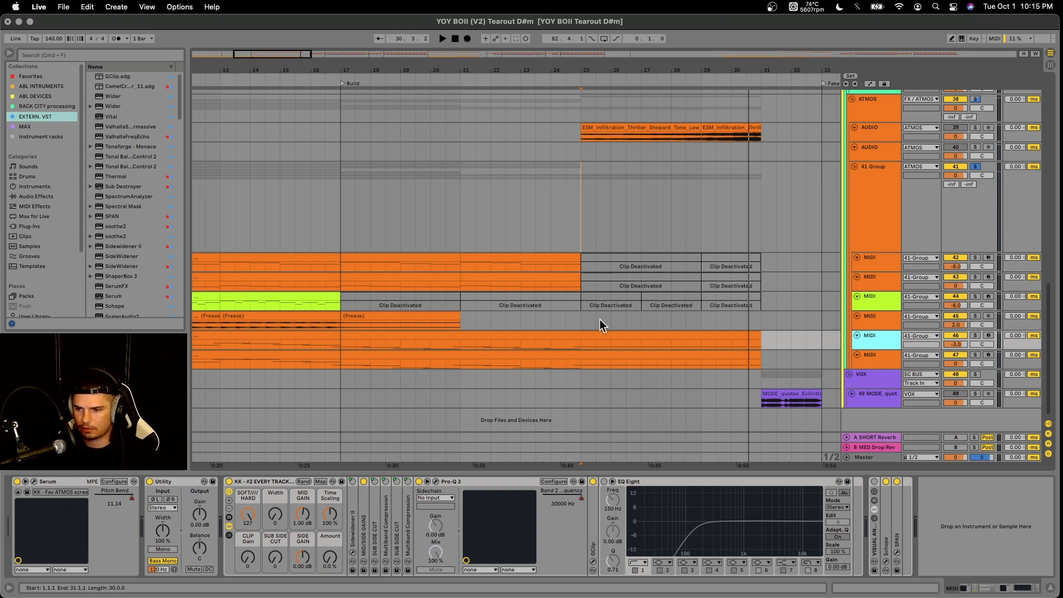
left_click(585, 366)
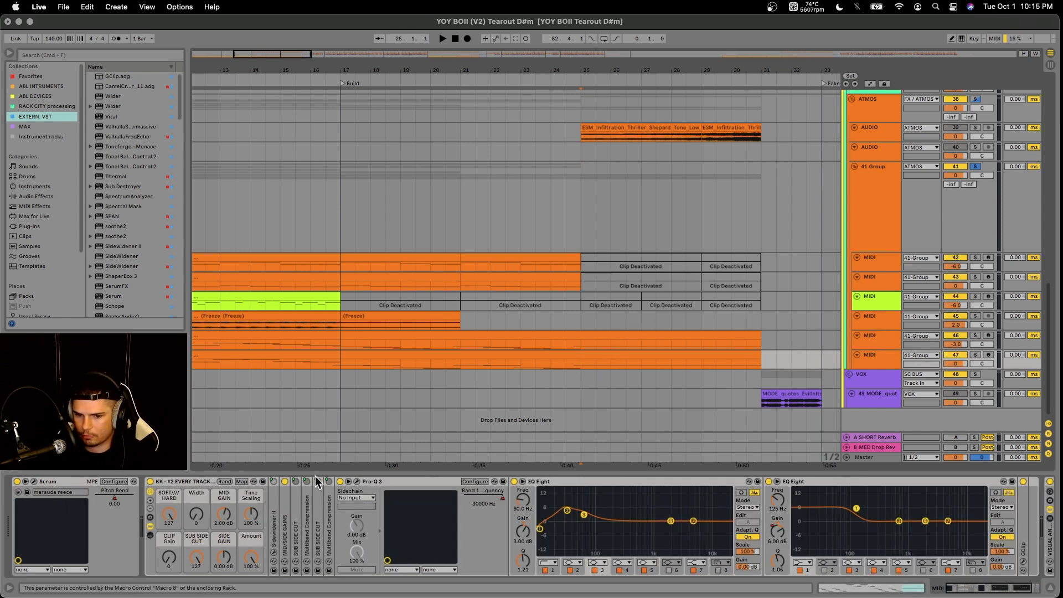
left_click(727, 361)
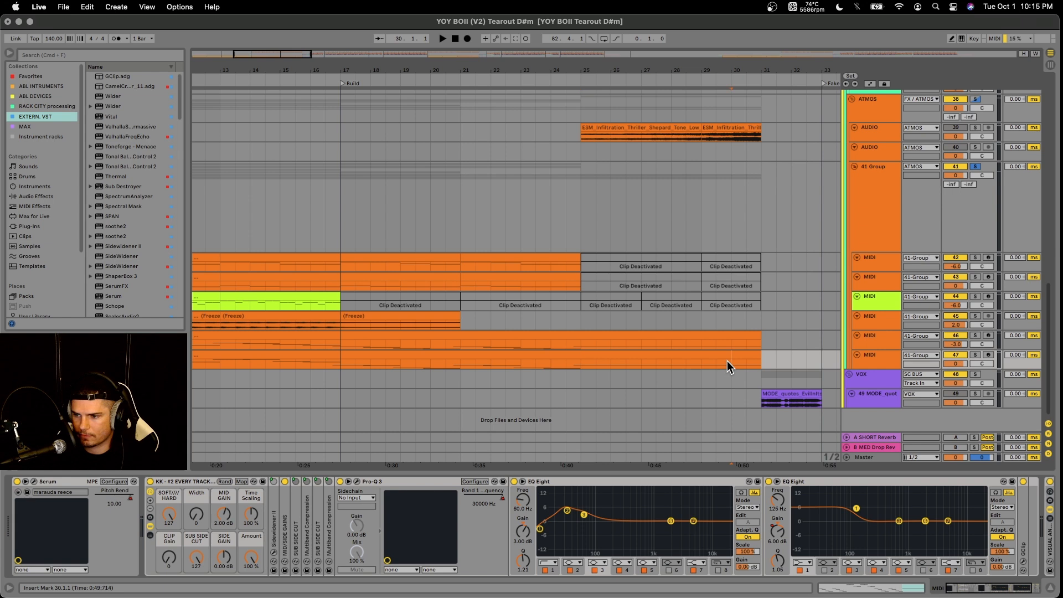
left_click(756, 362)
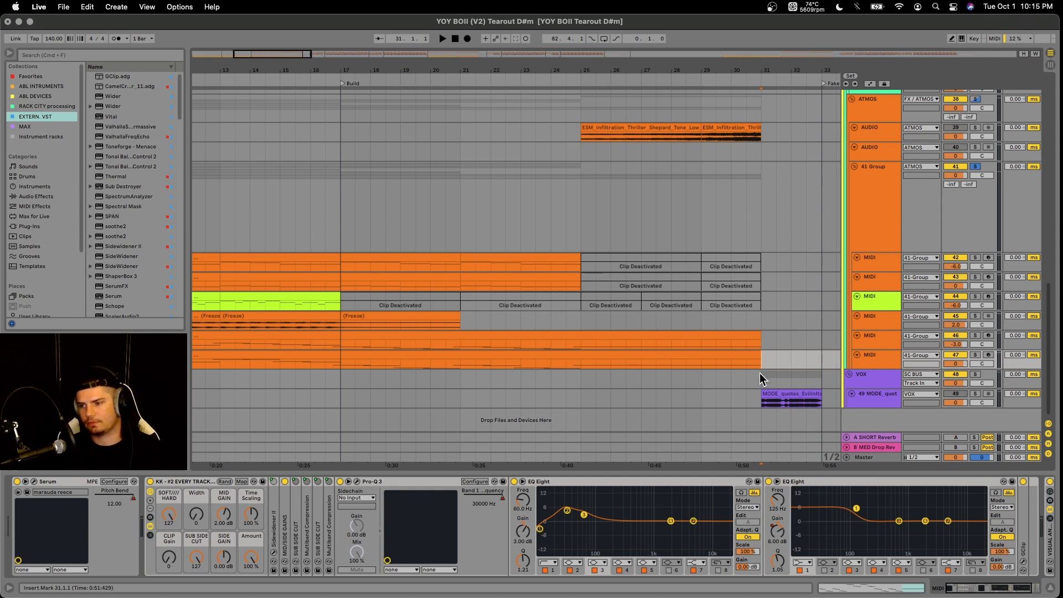
Display the device chain of the MODE_quotes track in the VOX group and select its clip at bar 31
left_click(876, 397)
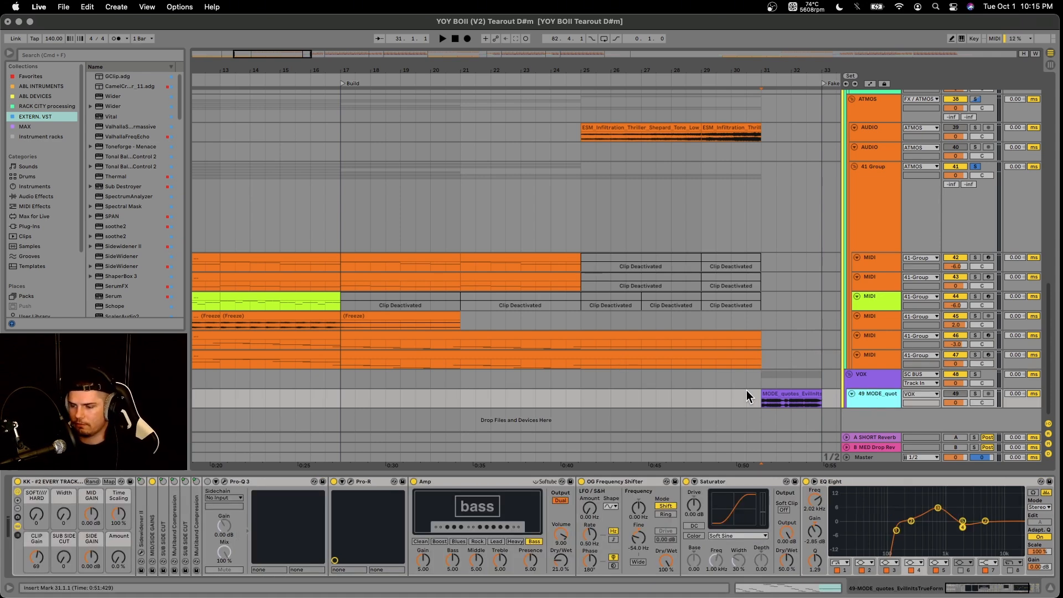
scroll(761, 403, "right", 2)
left_click(761, 403)
scroll(758, 406, "up", 5)
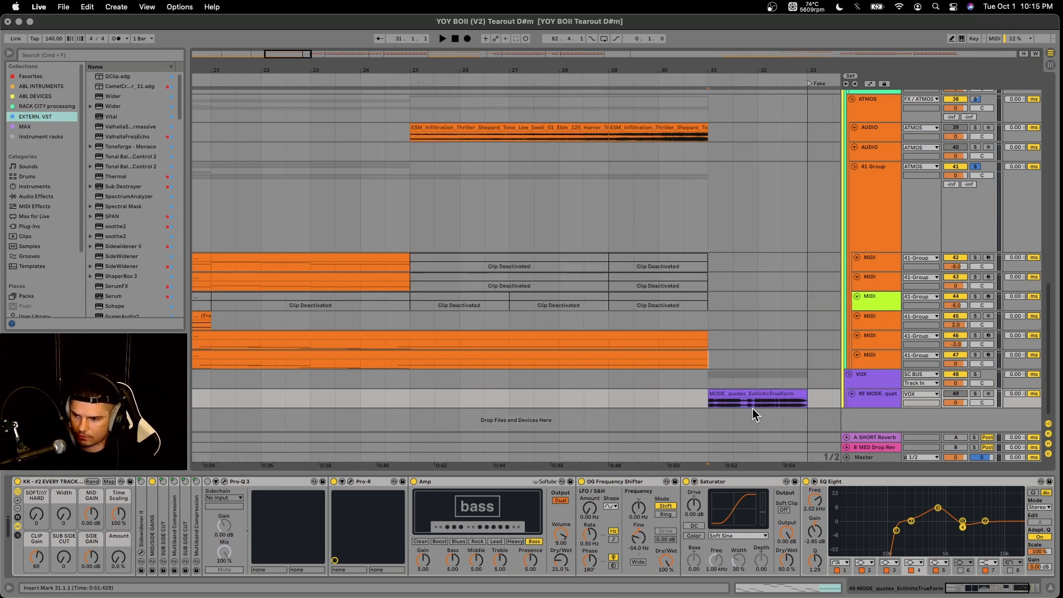
left_click(720, 394)
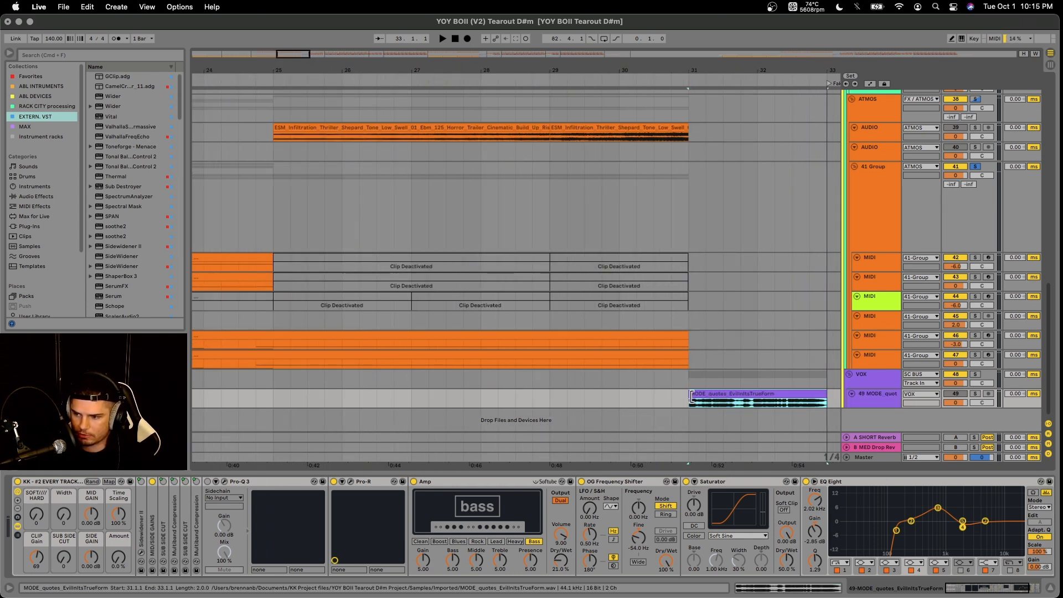
scroll(599, 395, "down", 2)
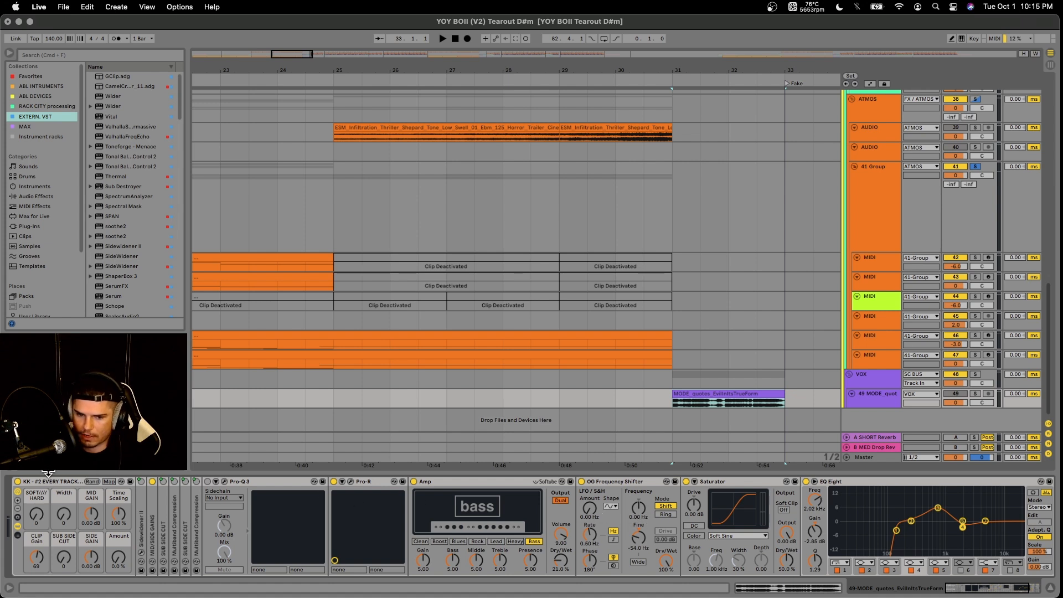
Solo the MODE_quotes vocal track and compare its clip with the effects rack bypassed and re-enabled
left_click(17, 482)
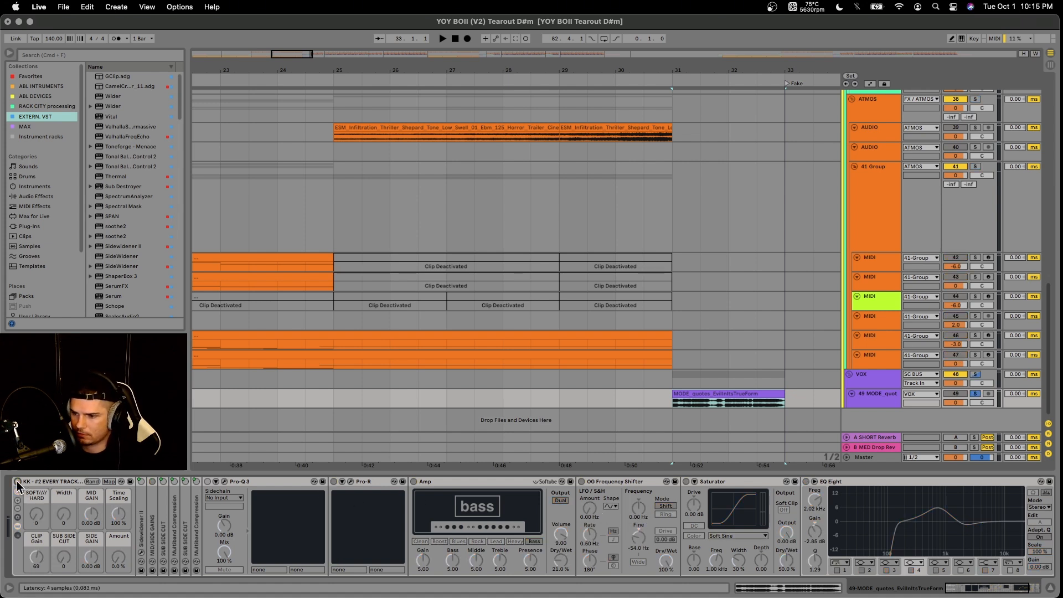
key("space")
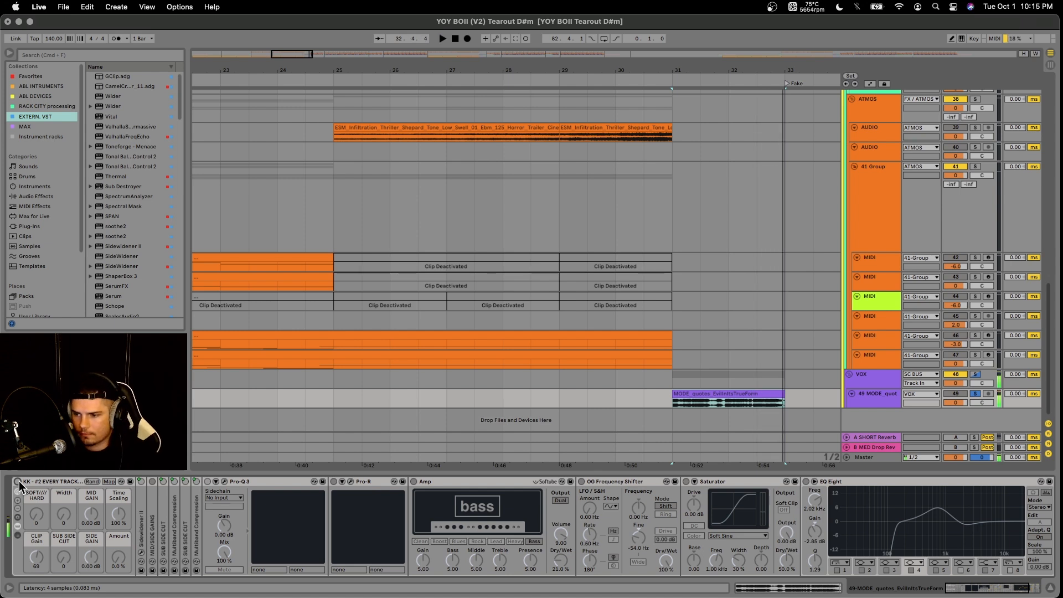
left_click(18, 482)
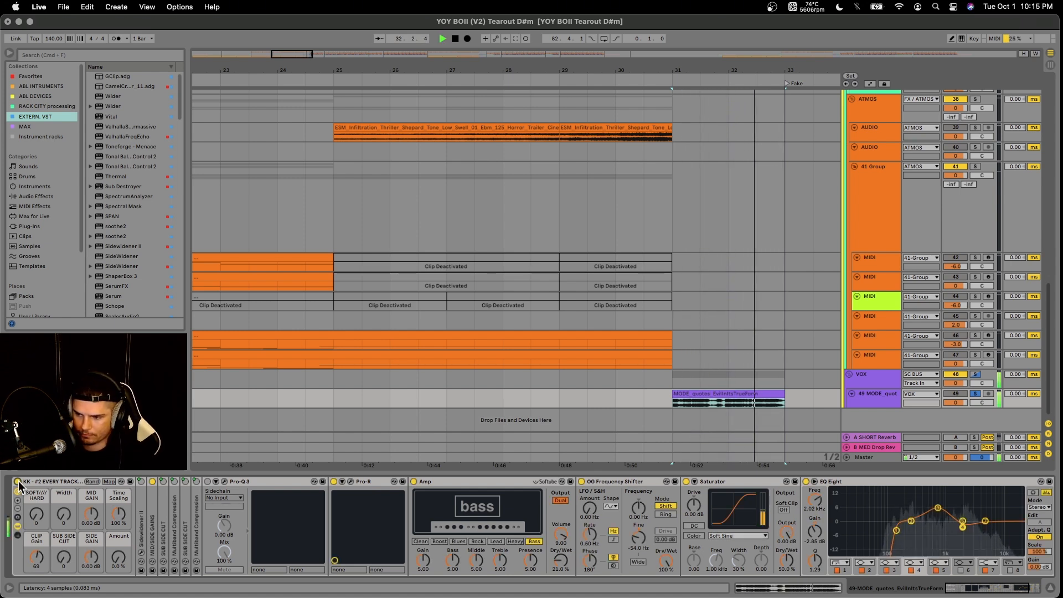
key("space")
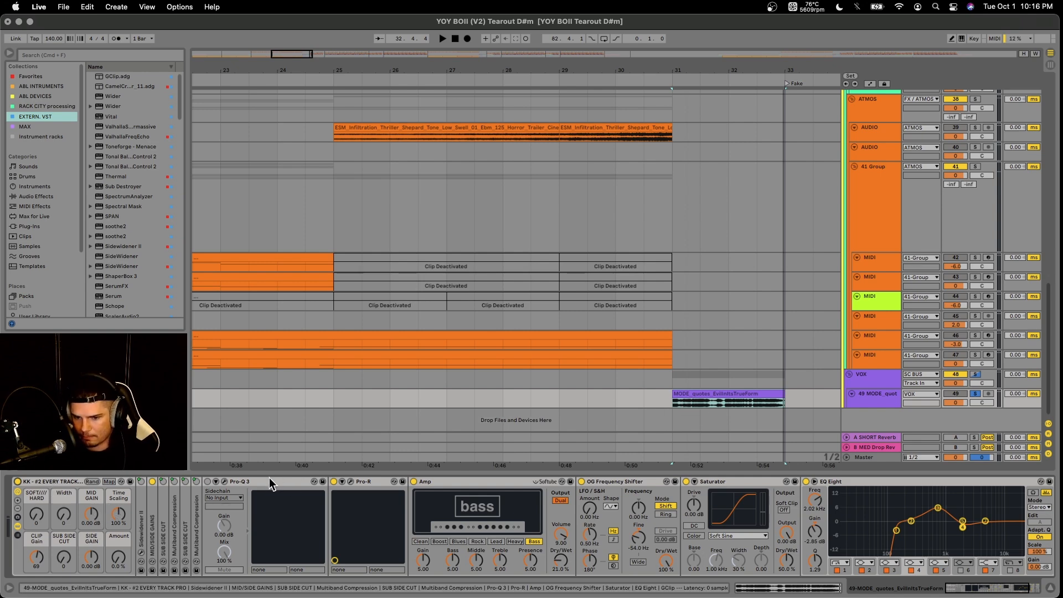
Inspect the Pro-R reverb settings, including the mix, on the MODE_quotes vocal track and close the plug-in window
left_click(350, 483)
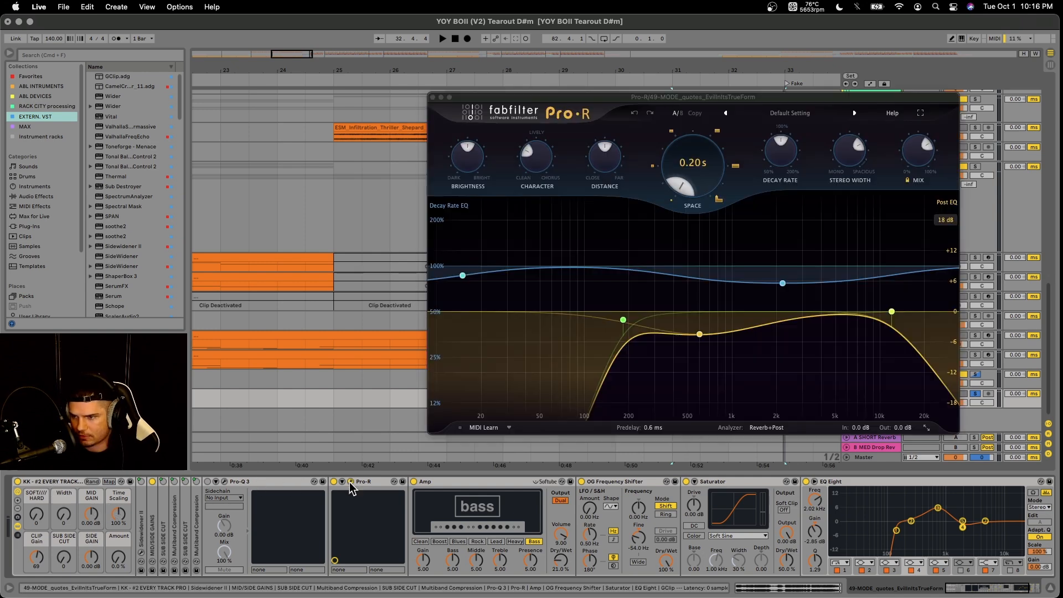
left_click_drag(781, 95, 467, 71)
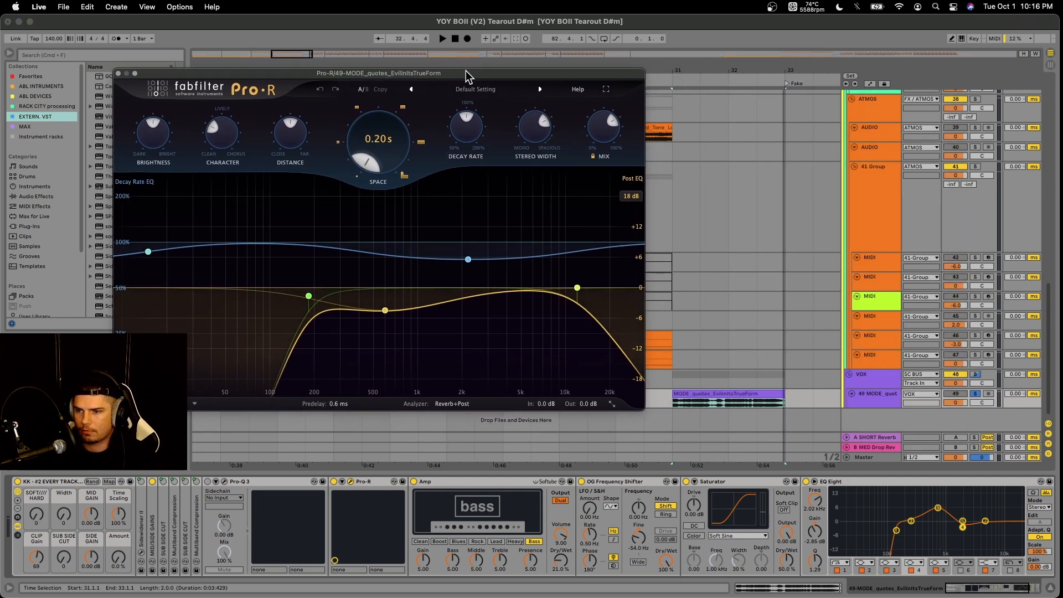
left_click(610, 132)
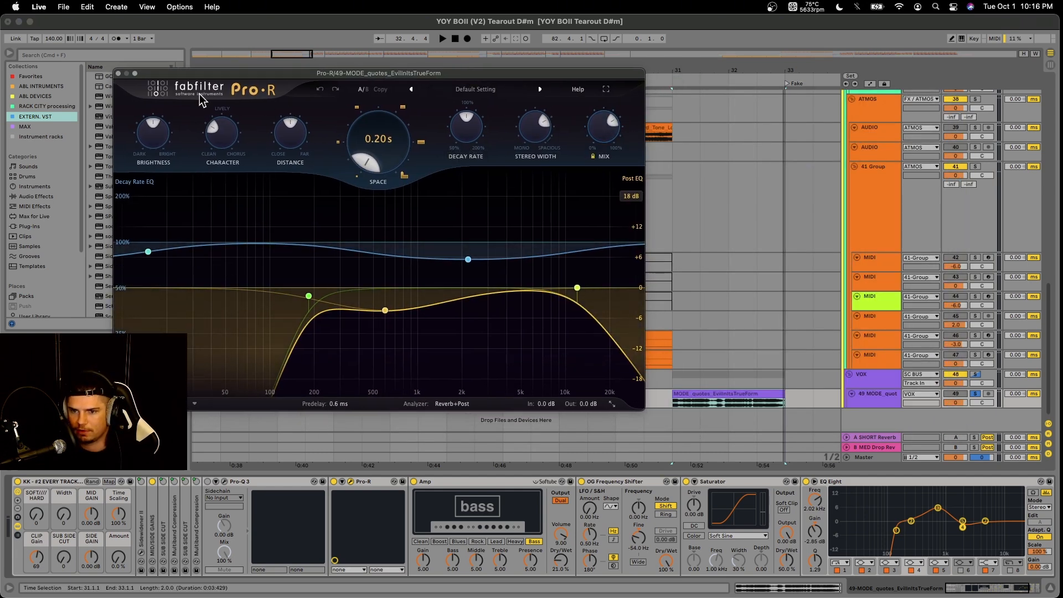
left_click(119, 74)
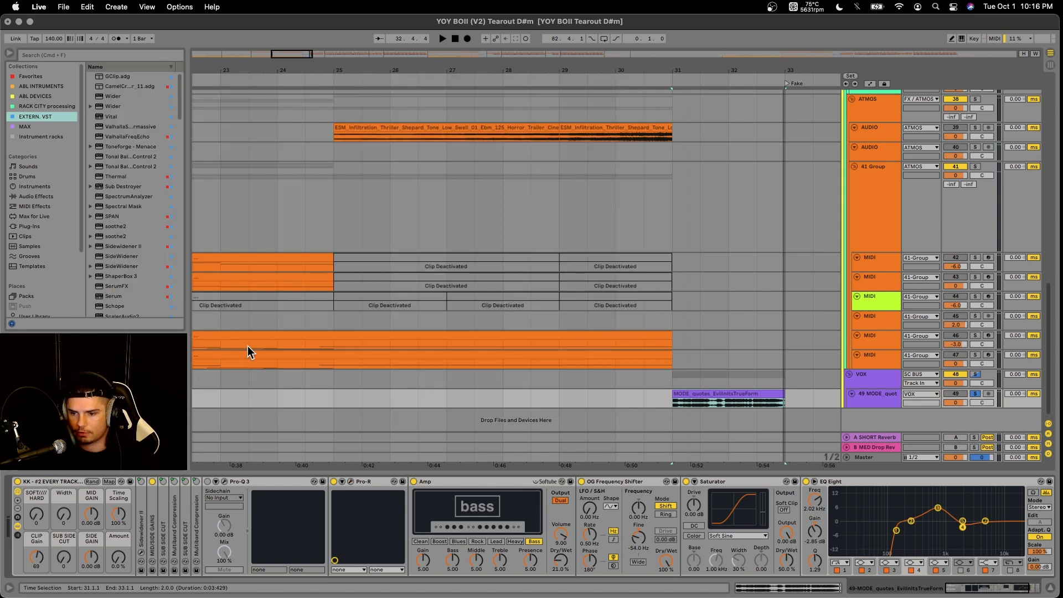
Bypass Pro-R, Amp, OG Frequency Shifter, Saturator and EQ Eight on the MODE_quotes vocal track
left_click(435, 481)
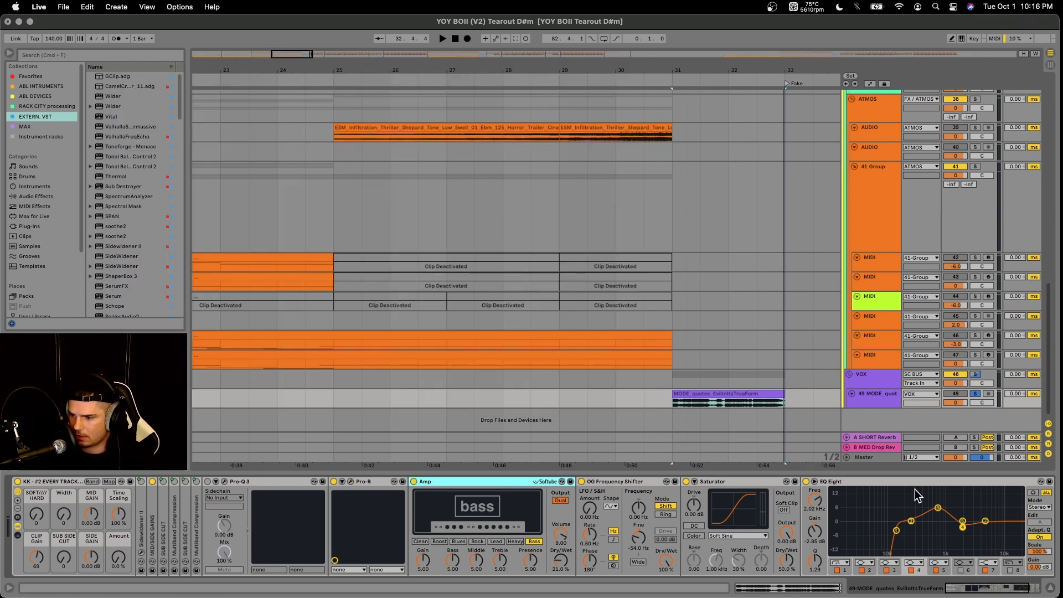
scroll(878, 486, "right", 3)
left_click(886, 482)
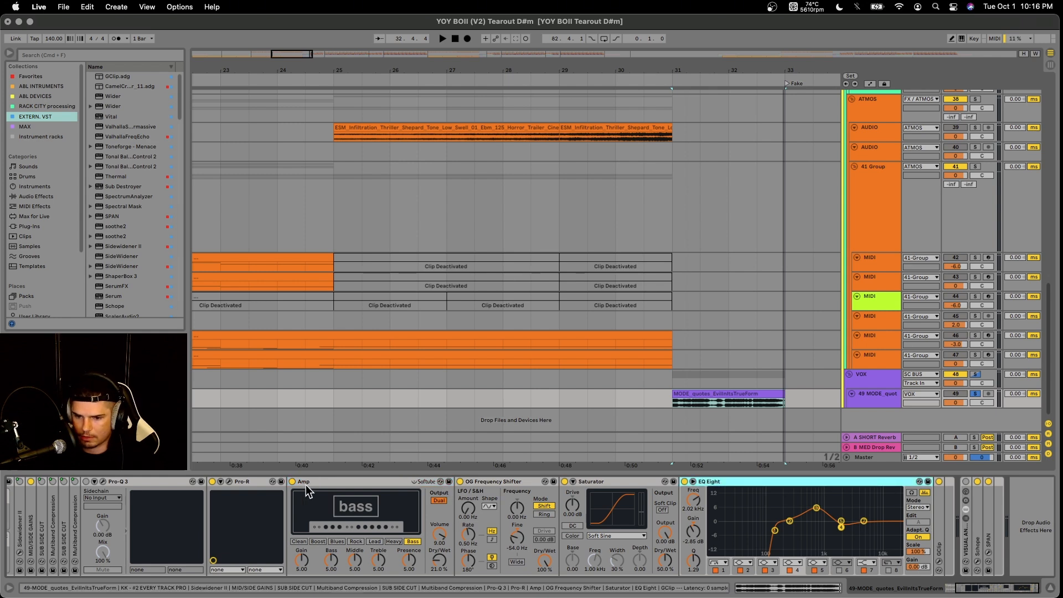
left_click(242, 481)
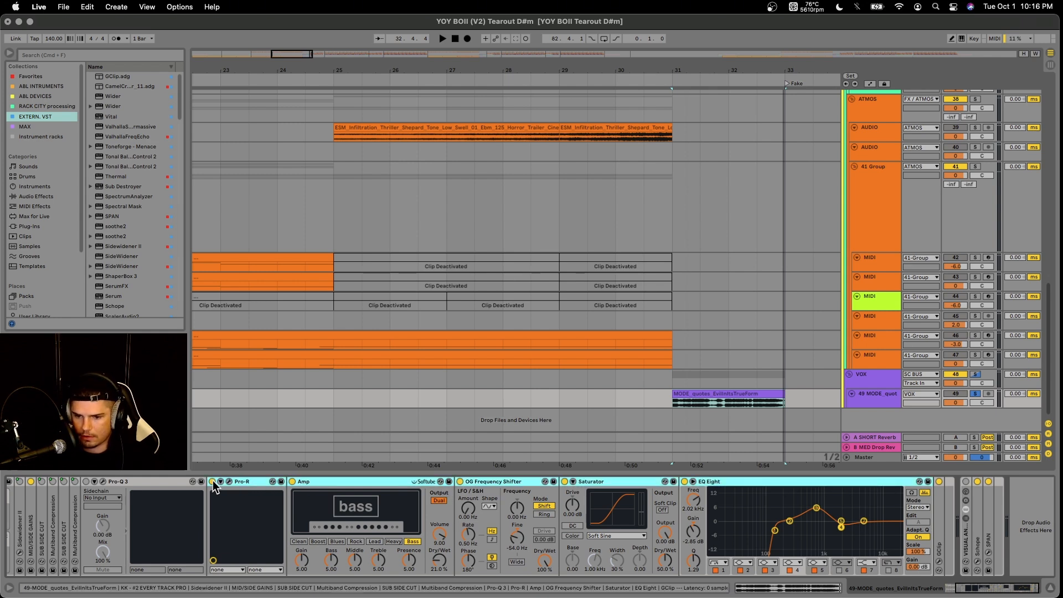
scroll(353, 483, "left", 3)
left_click(368, 481)
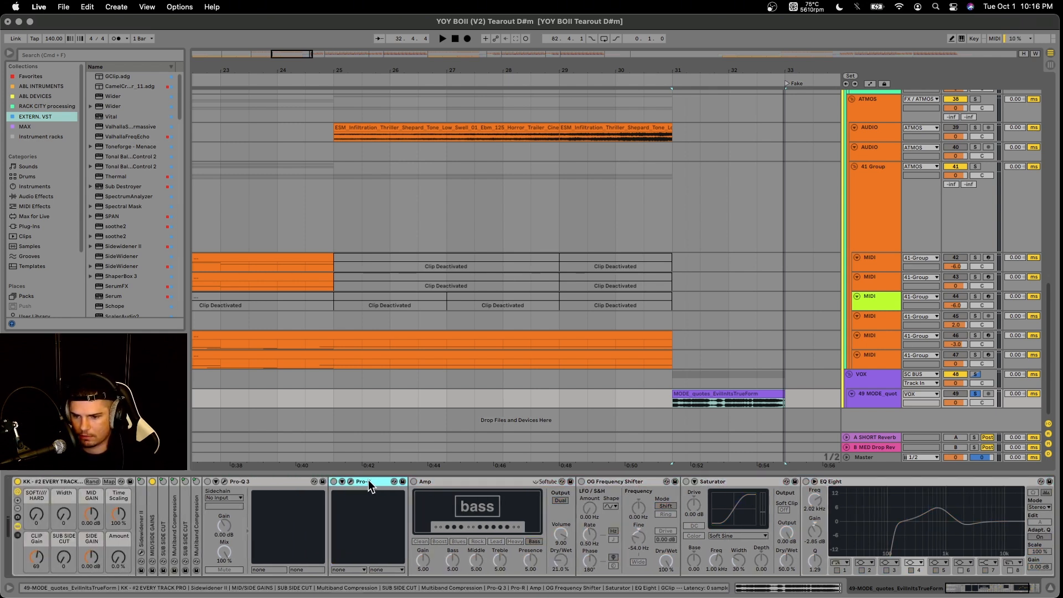
Play the vocal clip from bar 31 with Pro-R bypassed, re-enable the reverb and play it again
key("space")
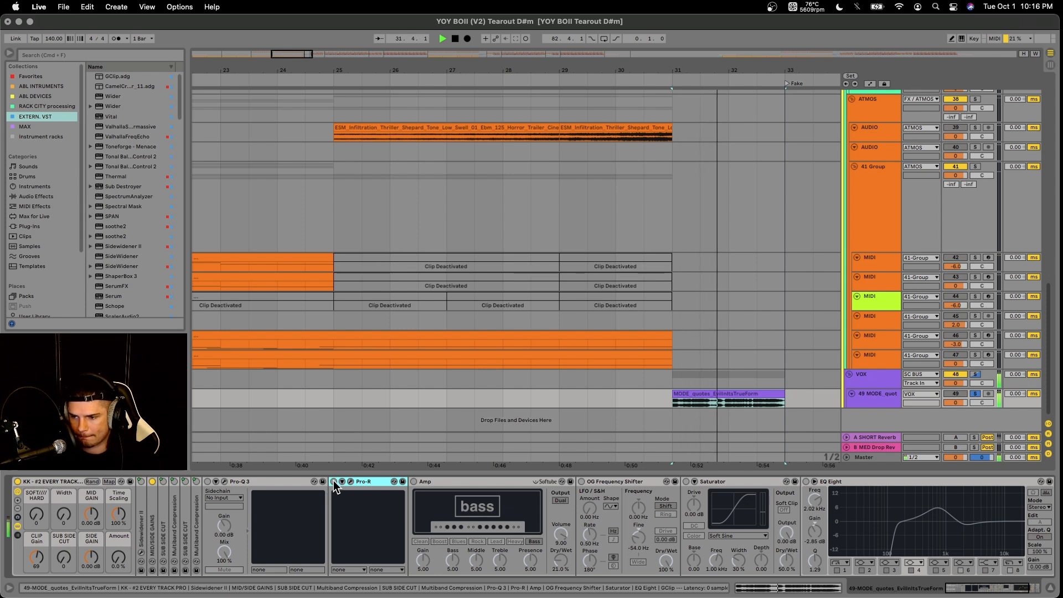
key("space")
key("space")
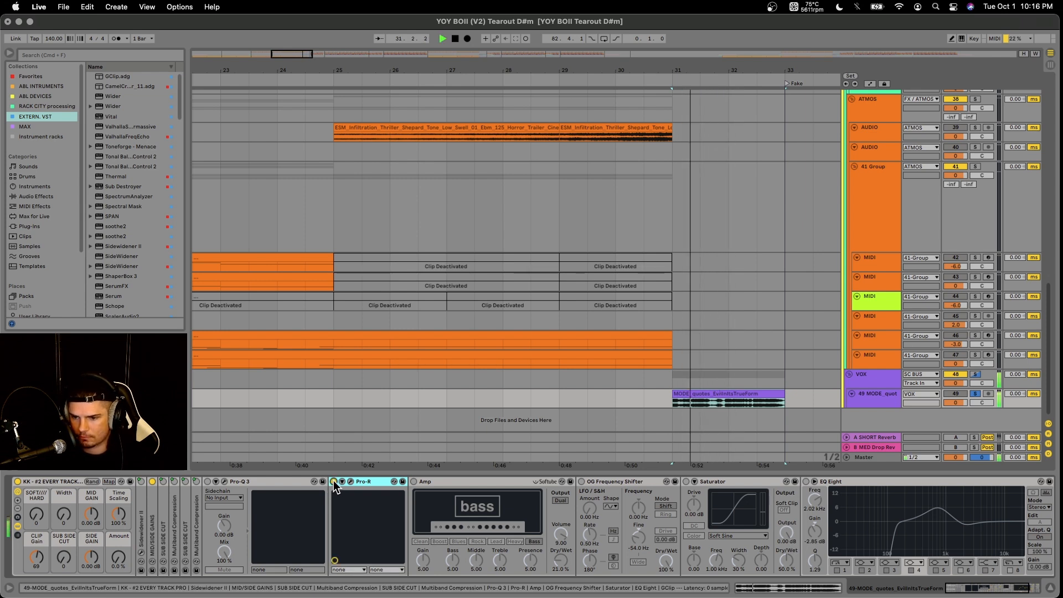
key("space")
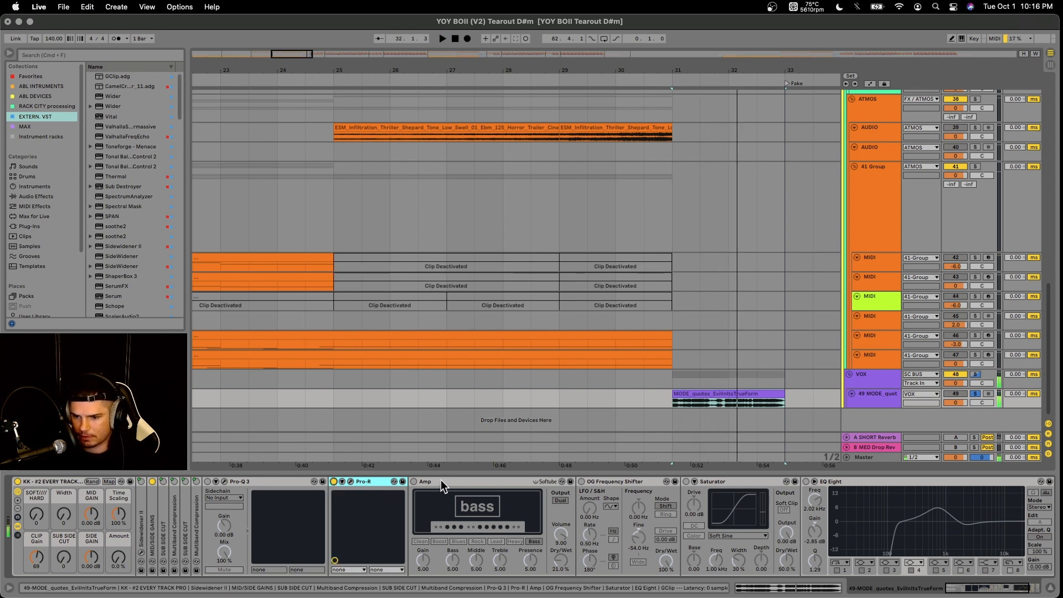
Re-enable the Amp on the vocal track and play the clip from bar 31
left_click(413, 481)
left_click(413, 481)
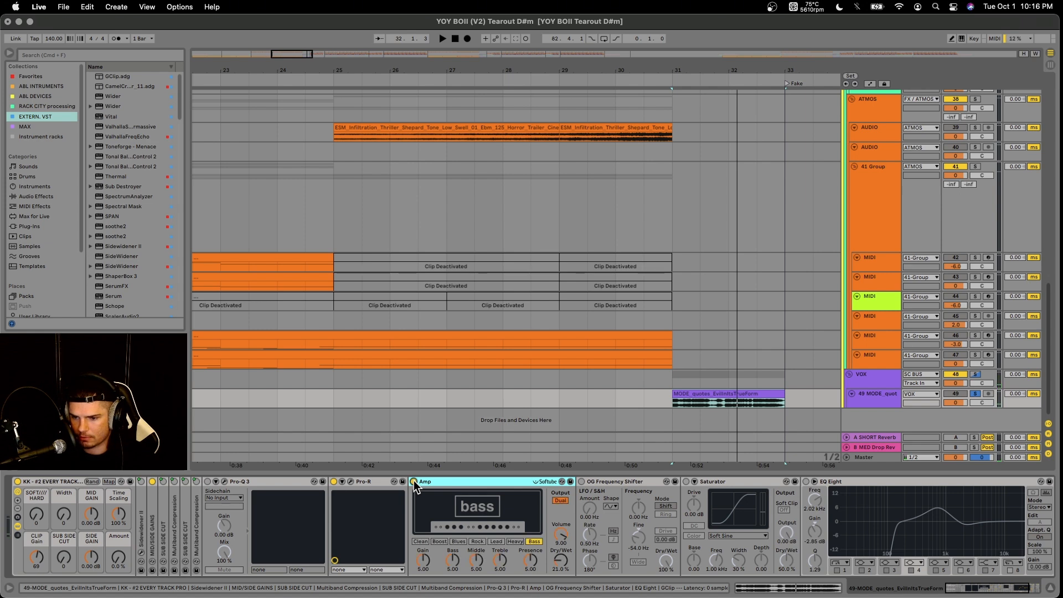
key("space")
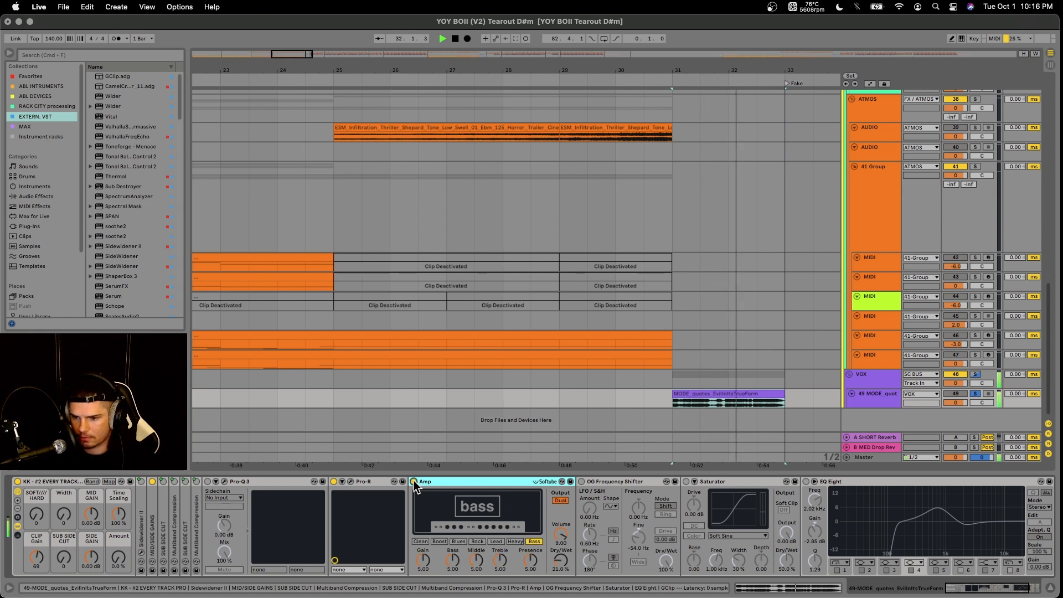
key("space")
Re-enable OG Frequency Shifter on the vocal track and play the clip from bar 31
scroll(460, 490, "right", 3)
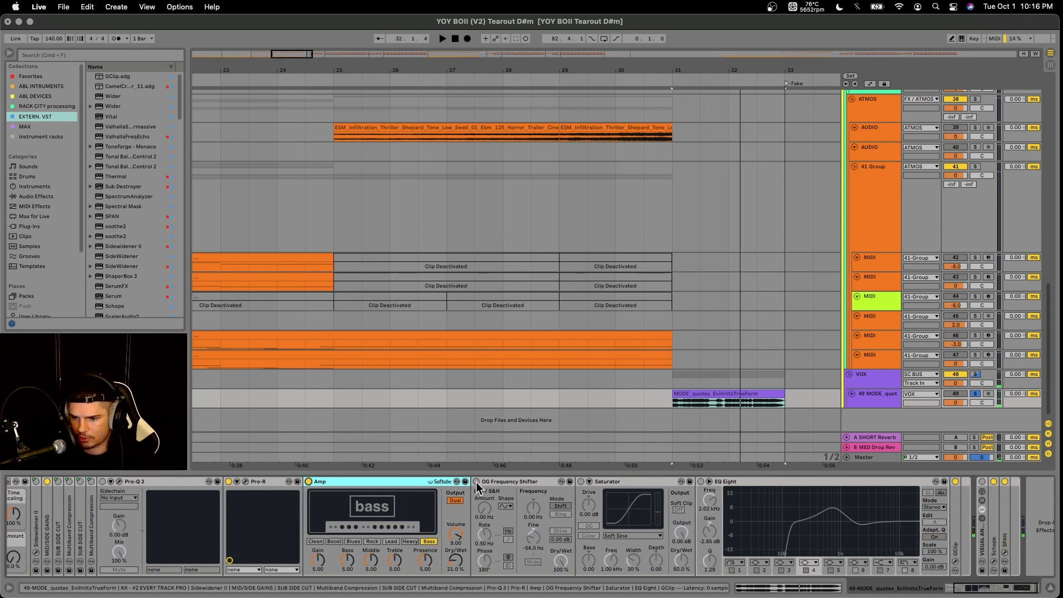
left_click(477, 482)
key("space")
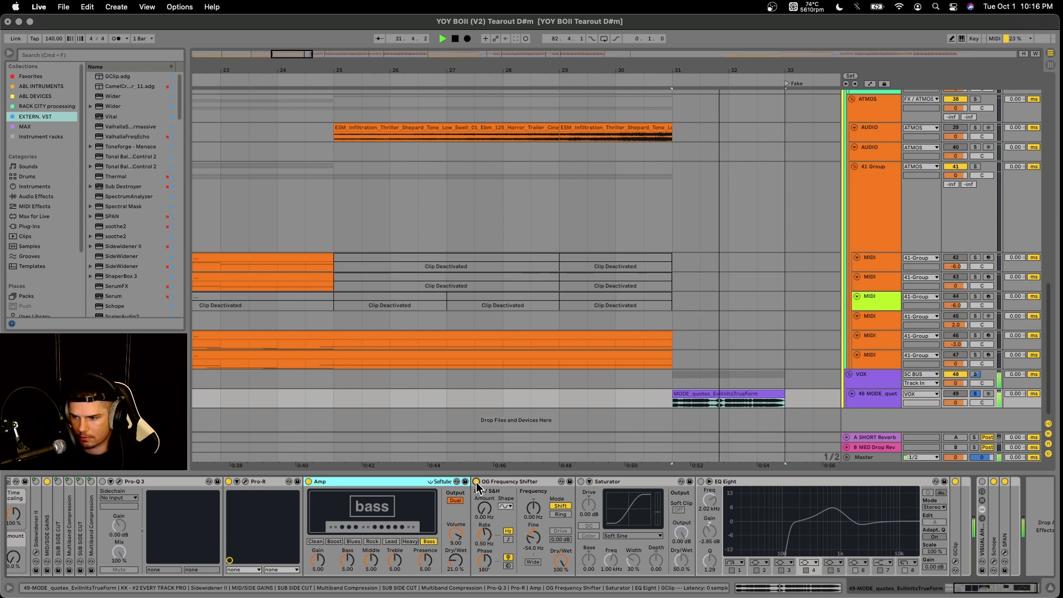
key("space")
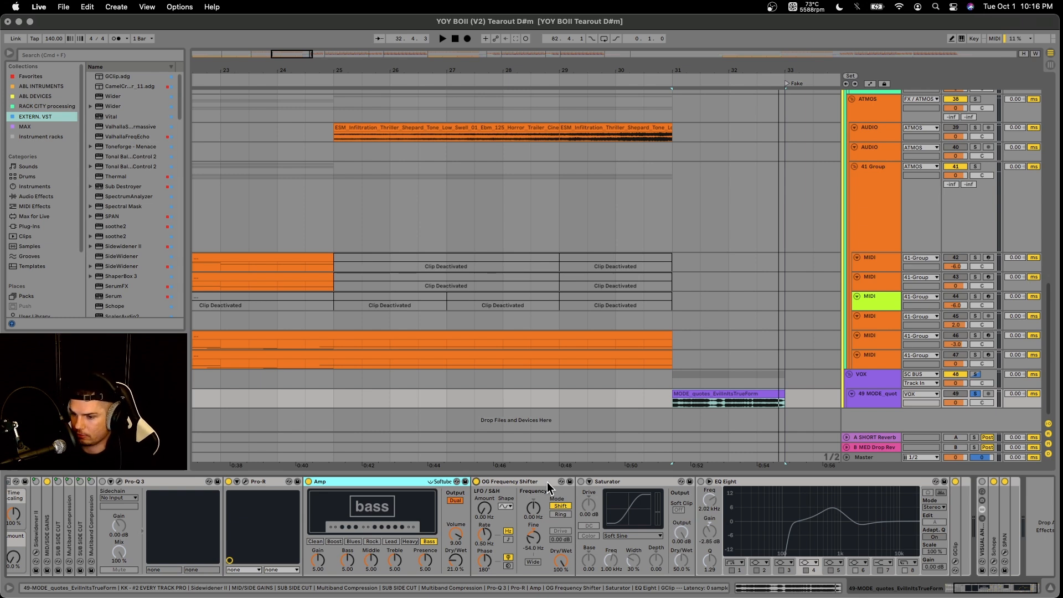
Re-enable Saturator and EQ Eight one after the other, playing the vocal clip with each added
left_click(581, 482)
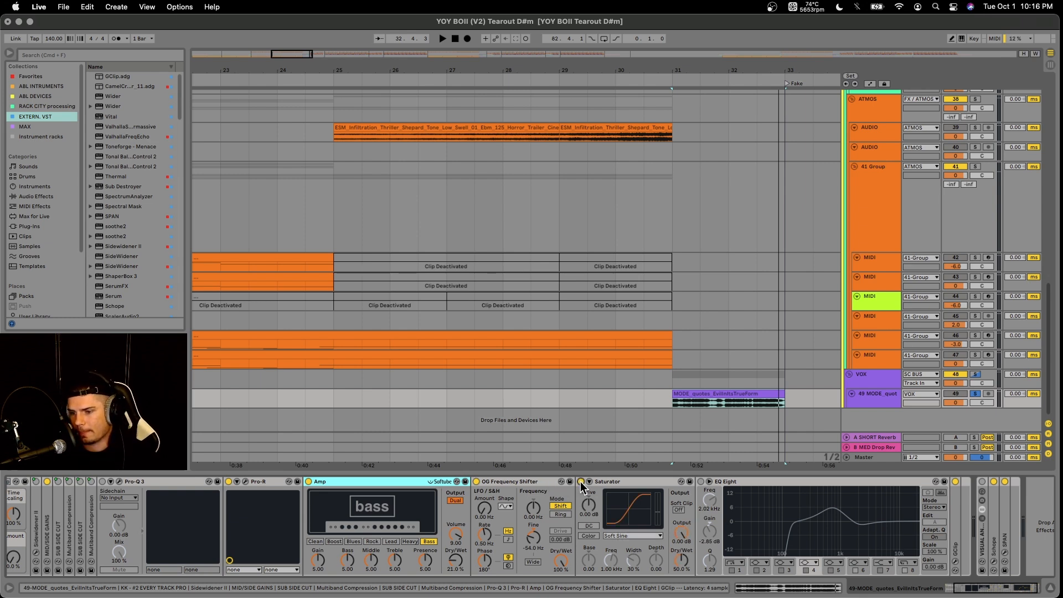
key("space")
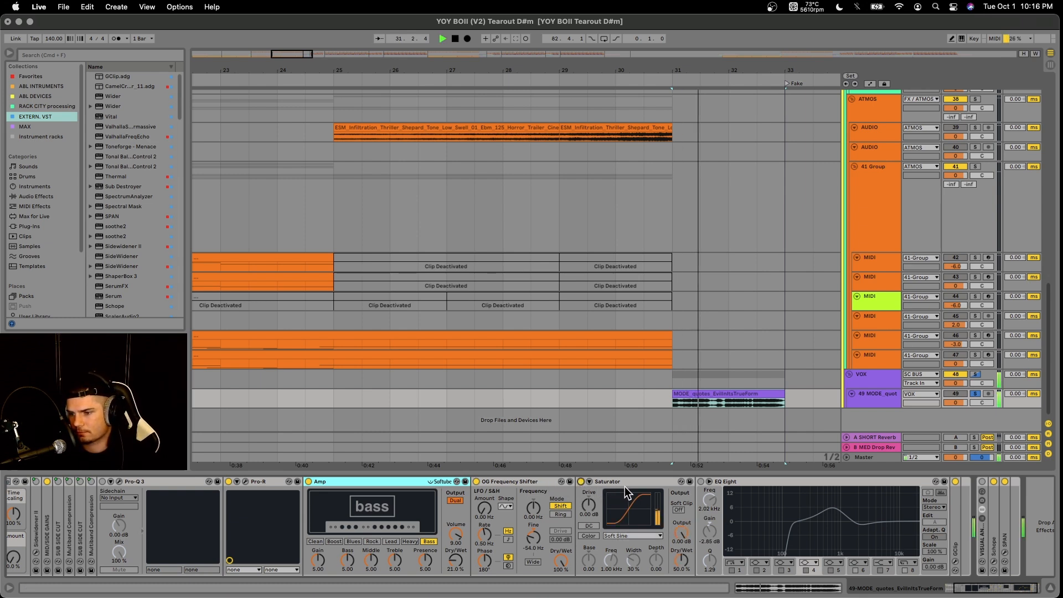
key("space")
left_click(702, 482)
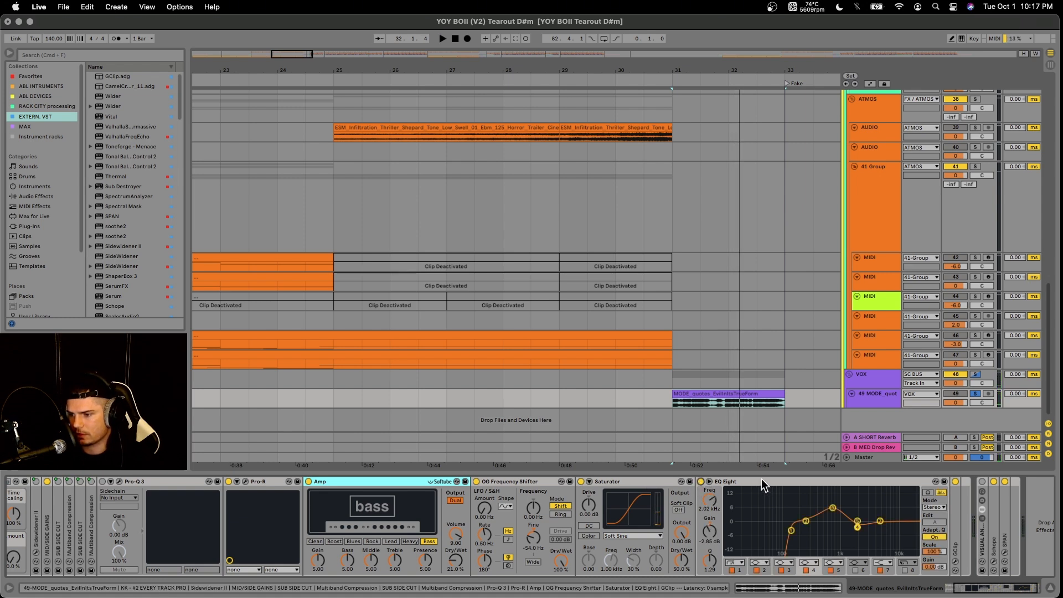
key("space")
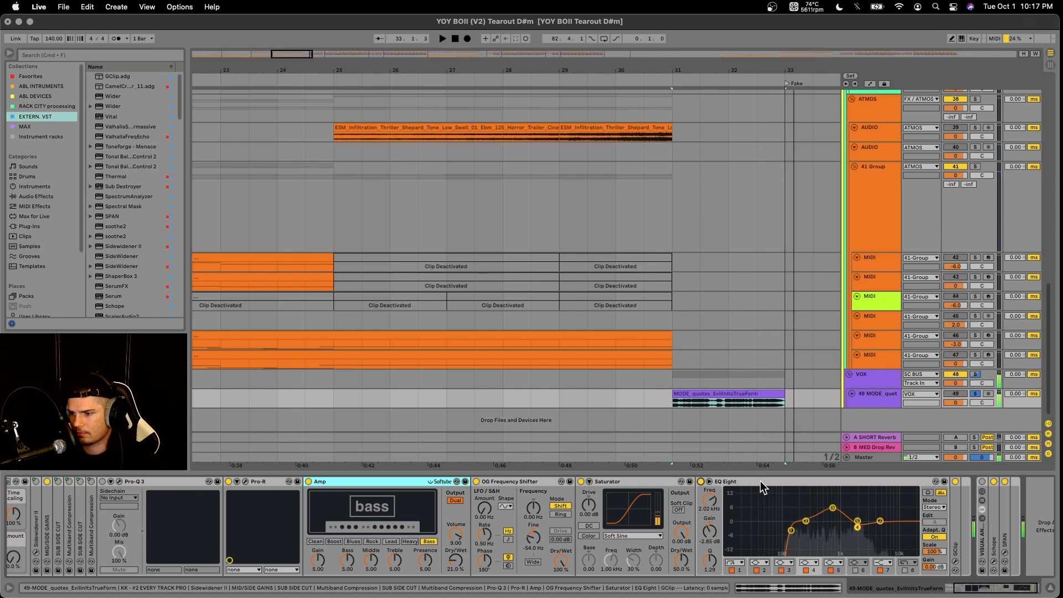
Solo the FX audio track holding the IVORY_Misc_White_Noise clip and play it from bar 32 into the Fake section
scroll(687, 425, "right", 3)
scroll(620, 403, "down", 5)
scroll(642, 409, "up", 15)
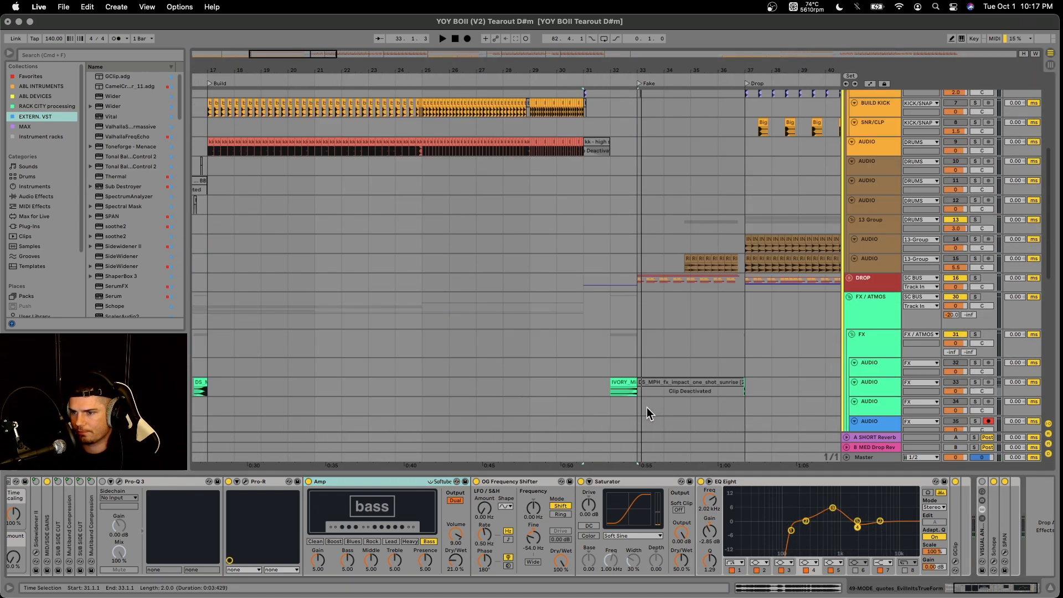
left_click(623, 382)
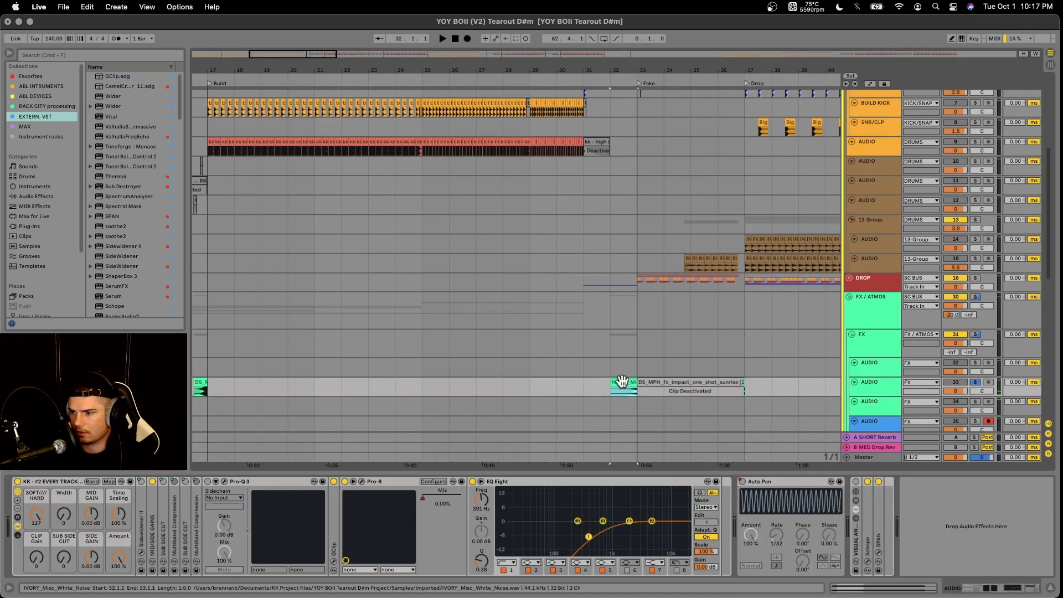
key("space")
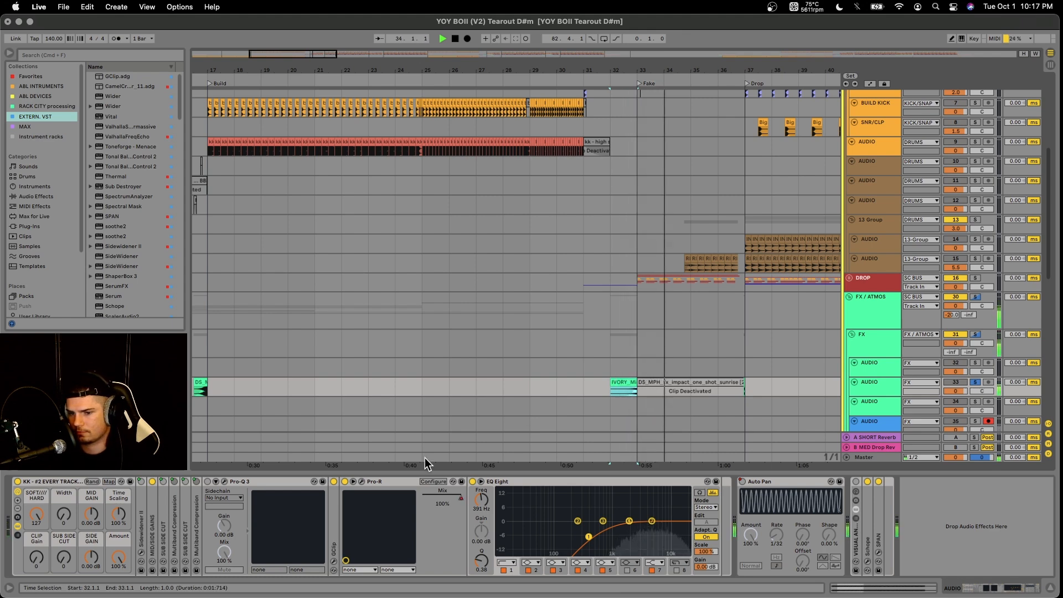
key("space")
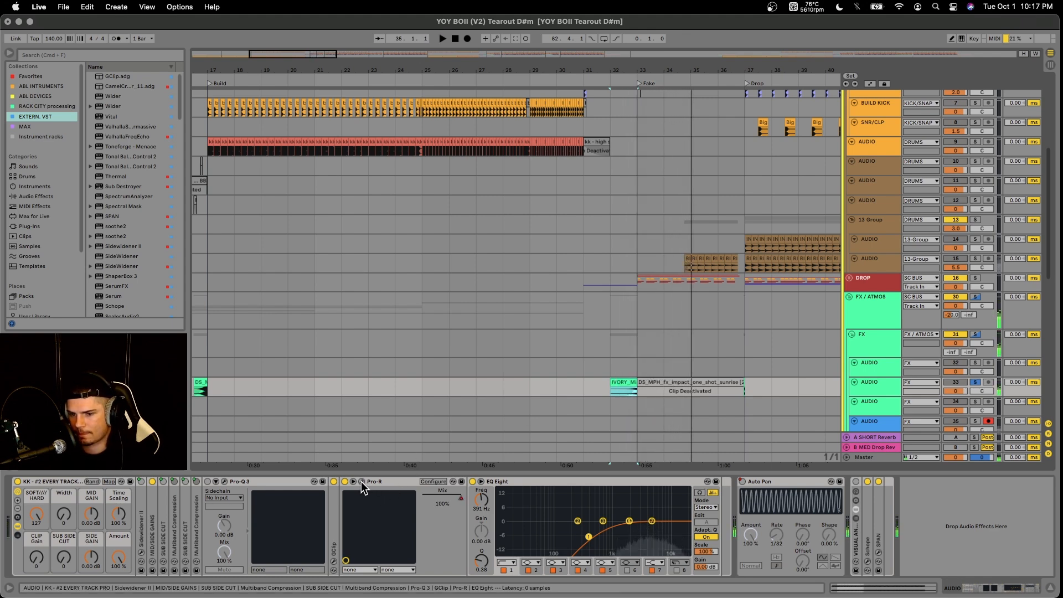
Inspect the white noise track's Pro-R settings together with its automation around bars 32 and 33
left_click(361, 482)
key("a")
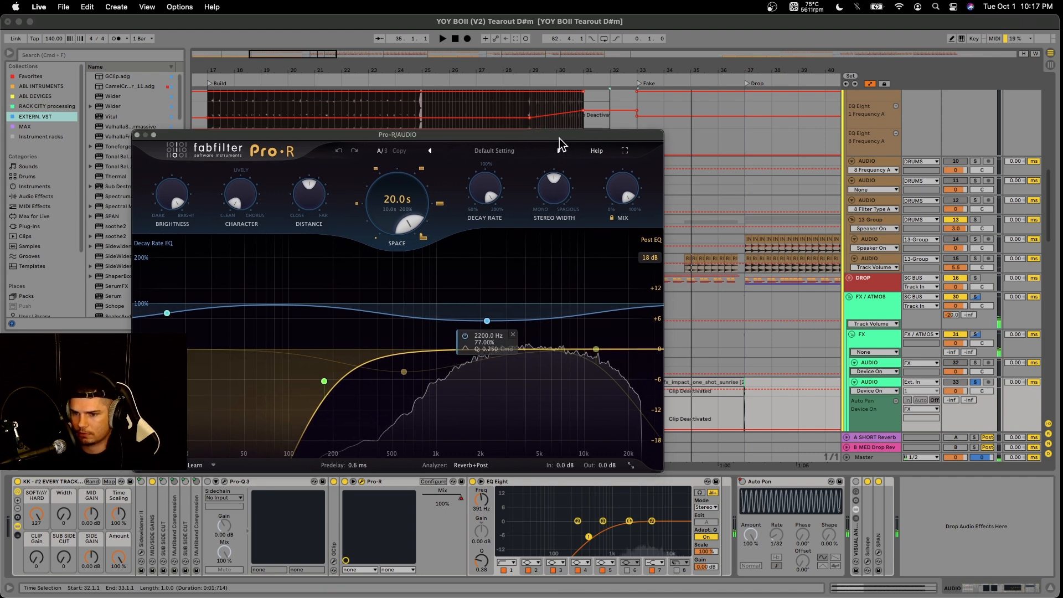
left_click_drag(559, 138, 468, 96)
scroll(653, 375, "down", 5)
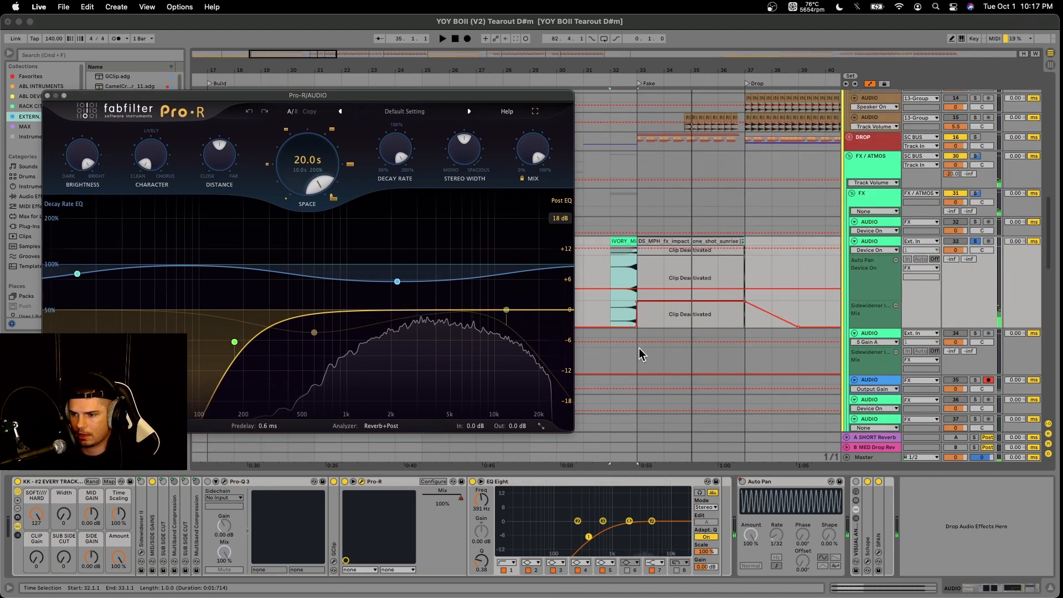
key("plus")
scroll(635, 346, "up", 3)
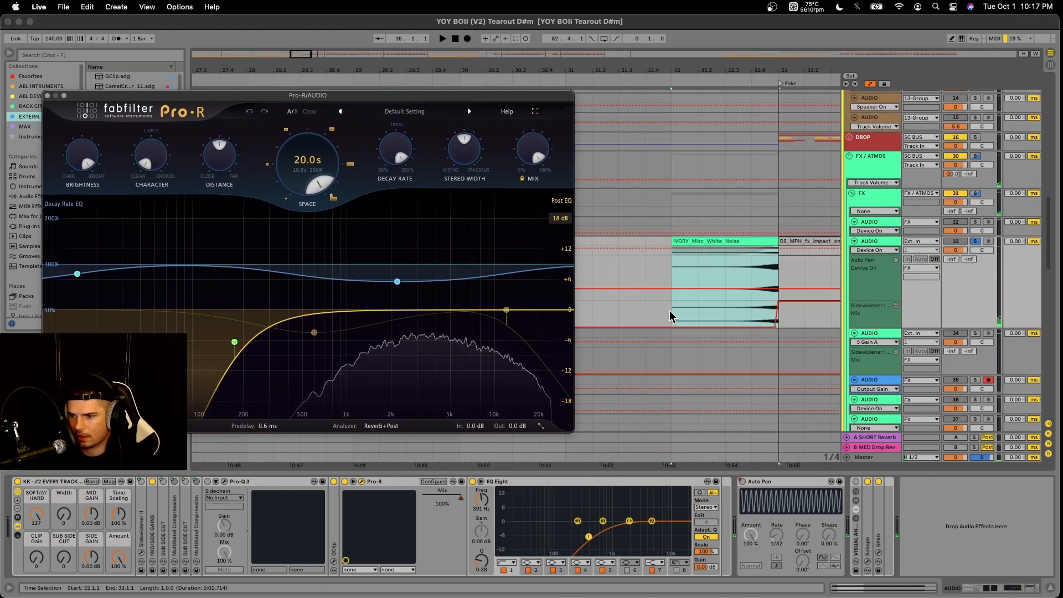
left_click(672, 333)
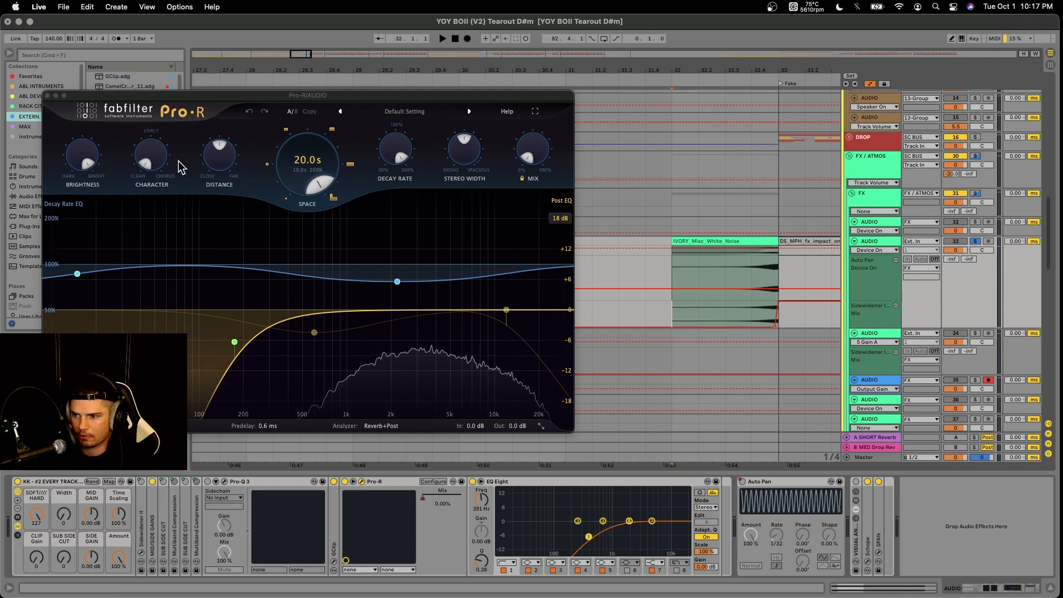
left_click(47, 96)
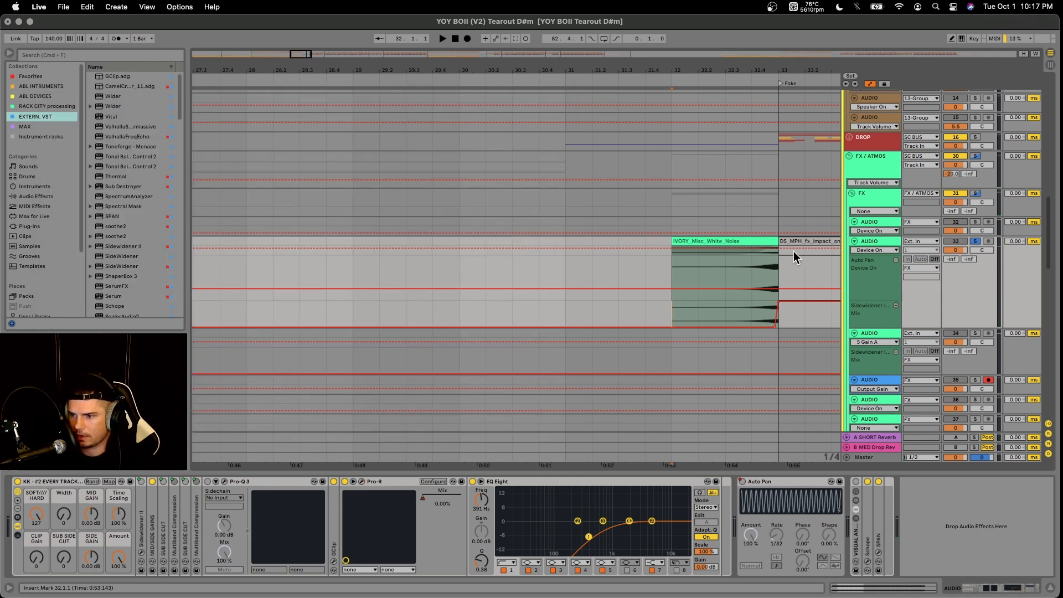
key("a")
Unfold the DROP group, solo the lower SUB track, play its clip from bar 31 and unsolo it
scroll(742, 260, "up", 10)
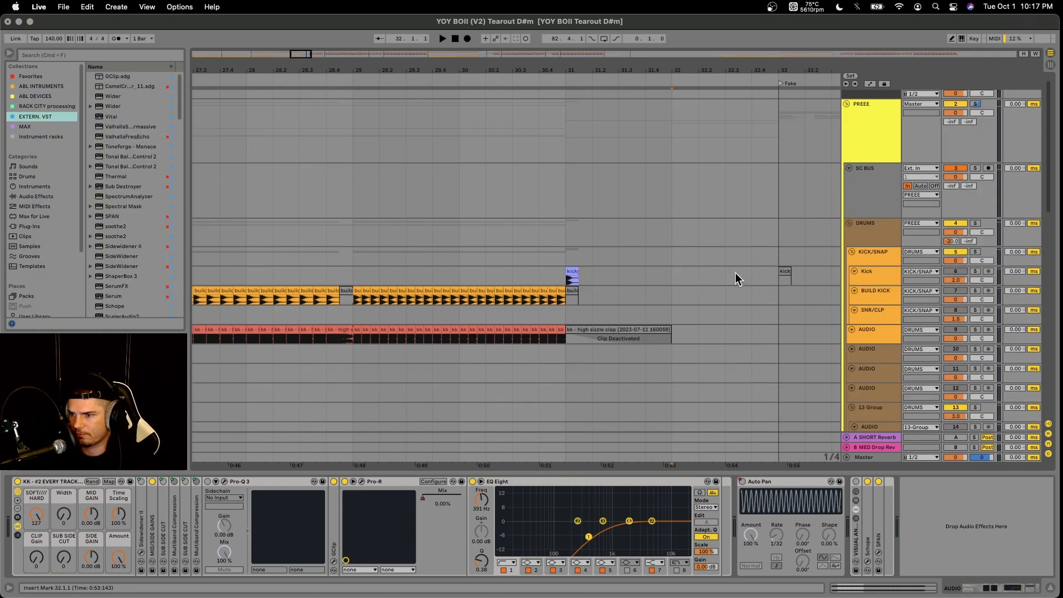
scroll(737, 272, "down", 5)
left_click(849, 278)
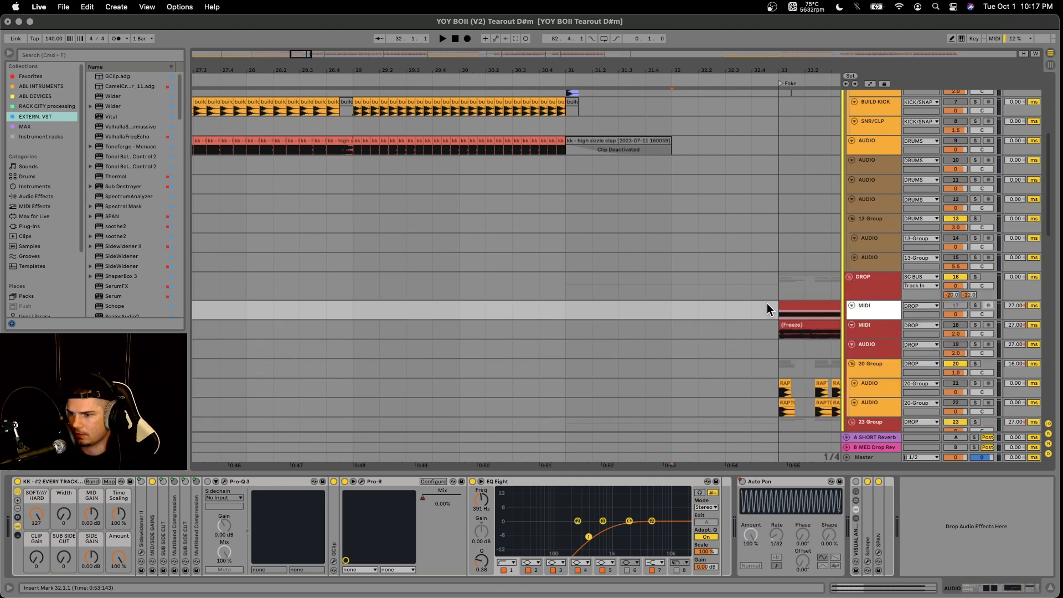
scroll(767, 309, "down", 5)
left_click(591, 353)
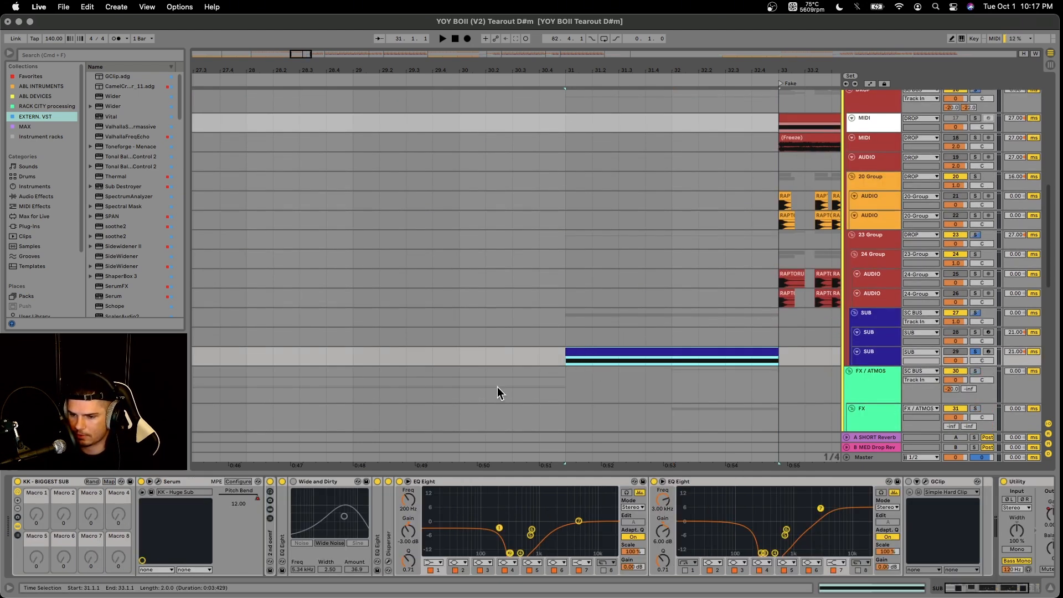
key("space")
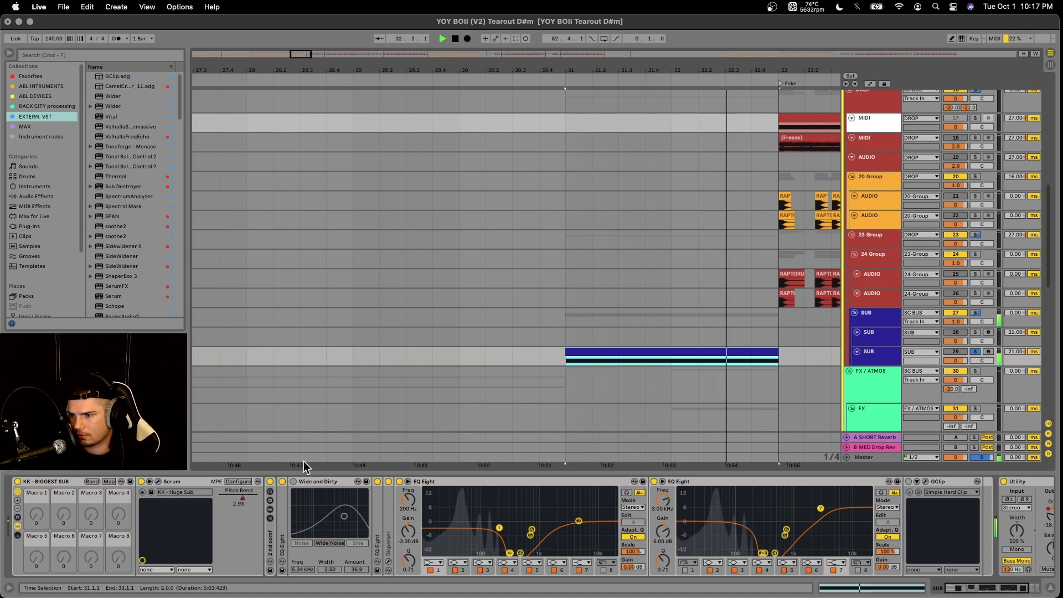
key("space")
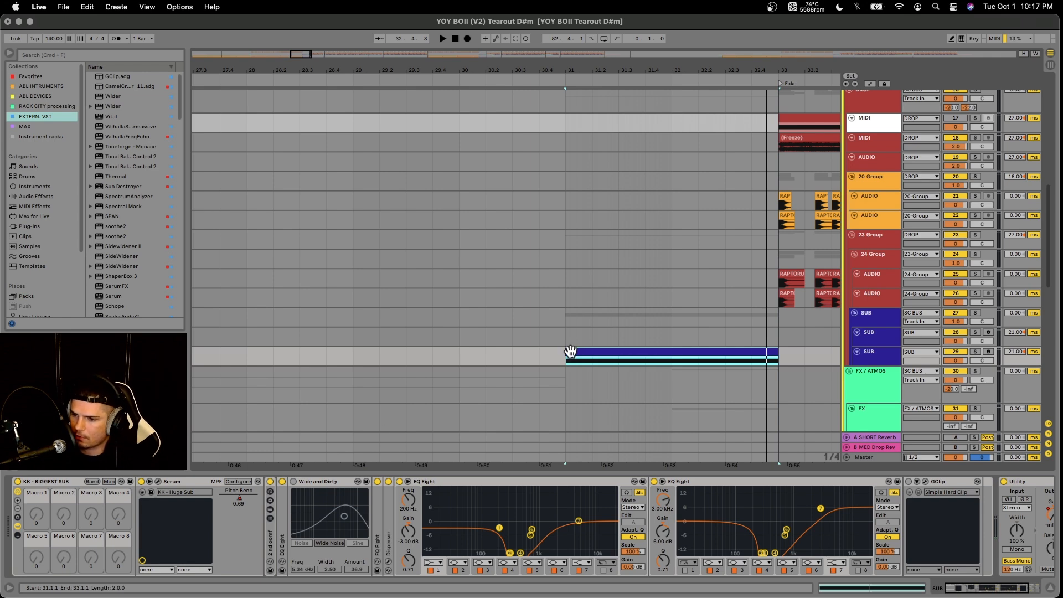
scroll(571, 349, "down", 3)
scroll(571, 350, "up", 10)
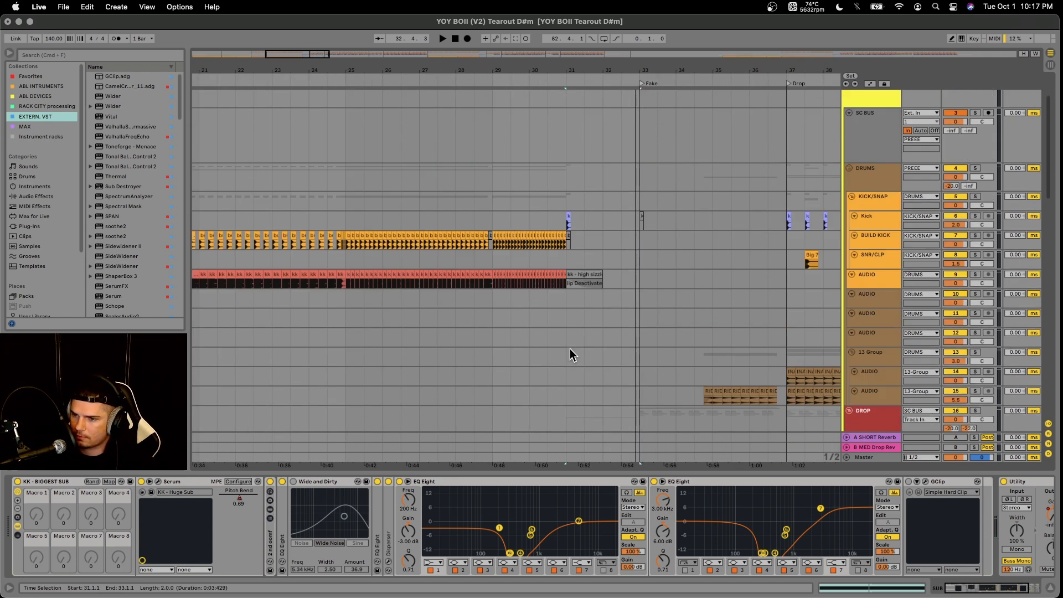
Play the full arrangement from bar 29 through the Fake section and stop it at the Drop
left_click(495, 302)
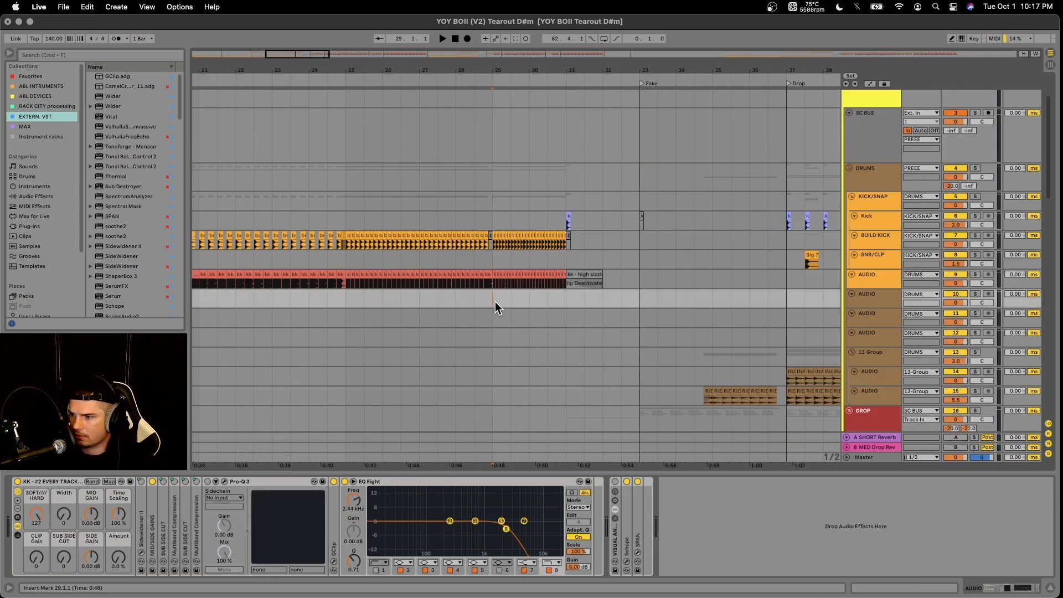
key("space")
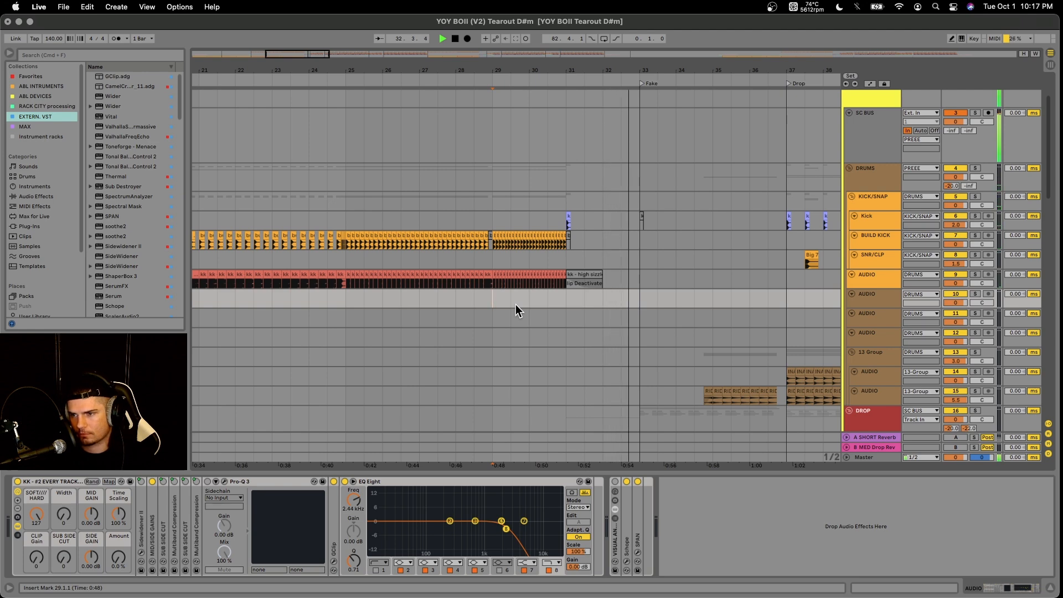
scroll(565, 315, "down", 5)
scroll(565, 315, "right", 5)
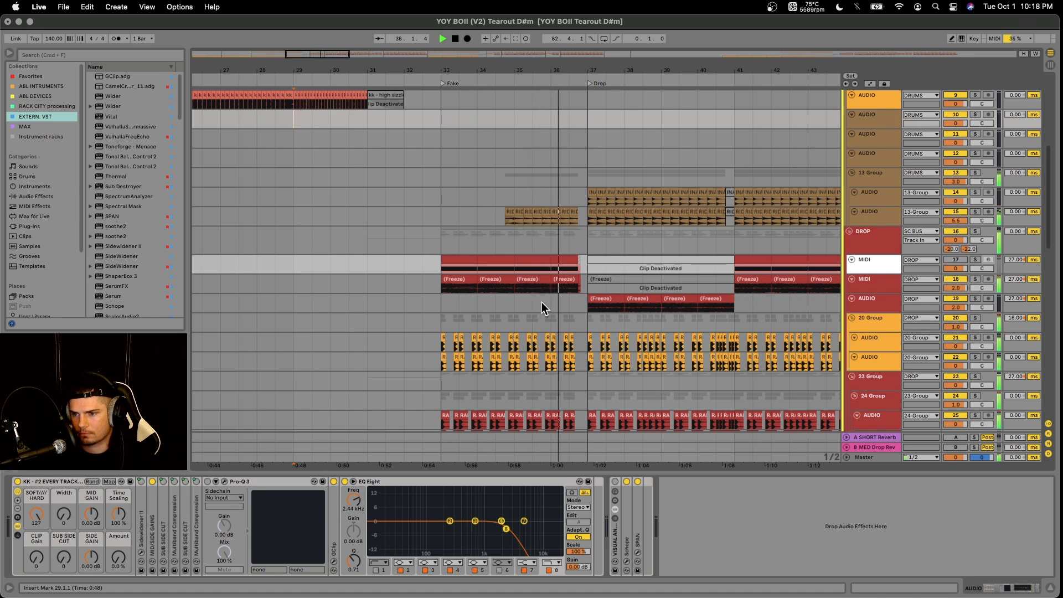
key("space")
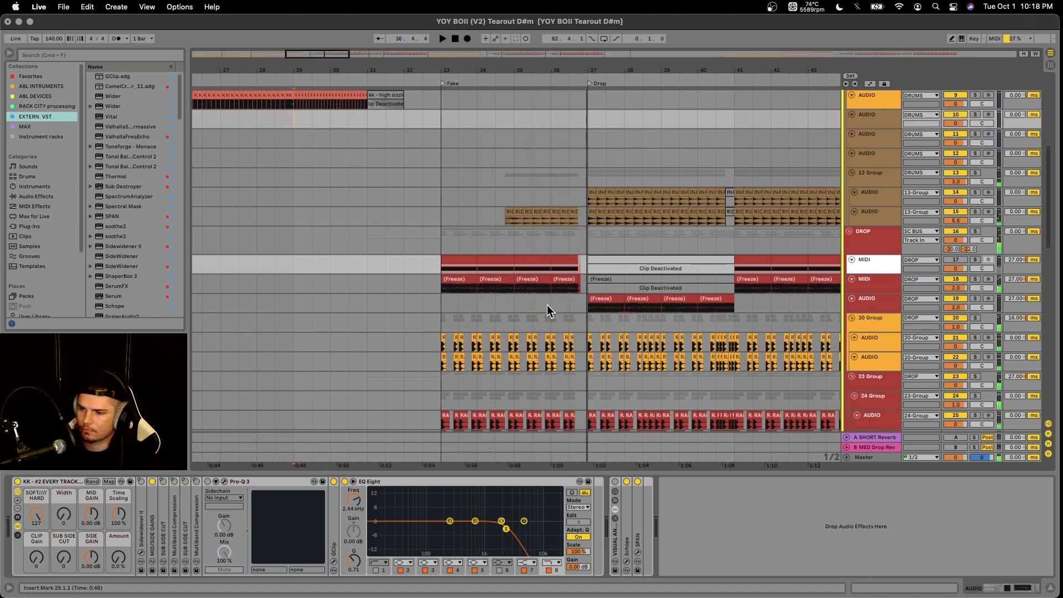
Solo the lower audio track in 13 Group and play its RIDDIM HAT clips from bar 34.4 in the Fake section
scroll(547, 294, "up", 5)
scroll(545, 291, "down", 3)
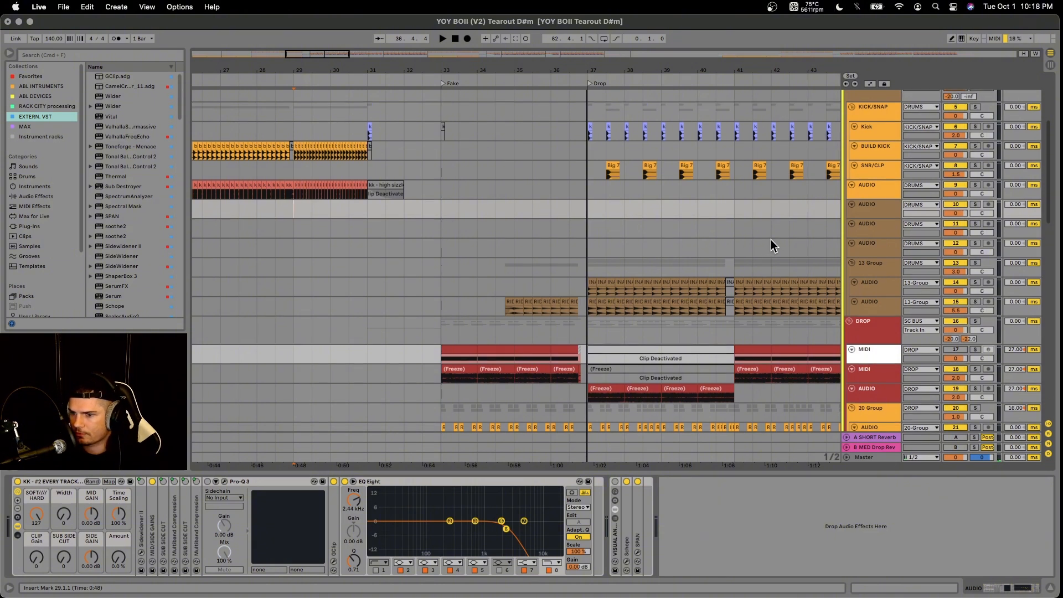
scroll(771, 240, "down", 4)
left_click(865, 231)
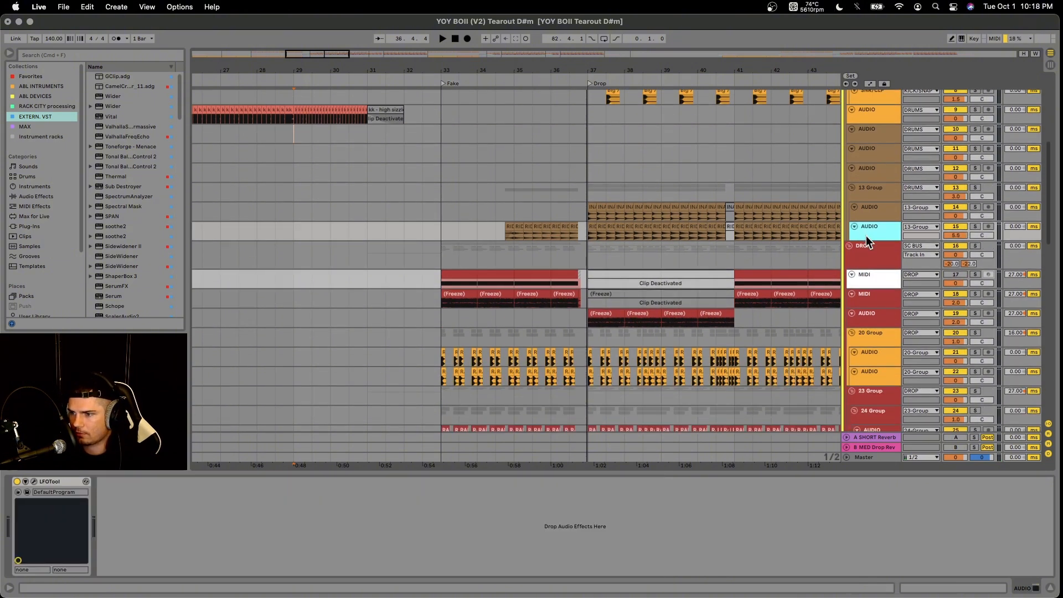
scroll(520, 237, "up", 4)
left_click(497, 232)
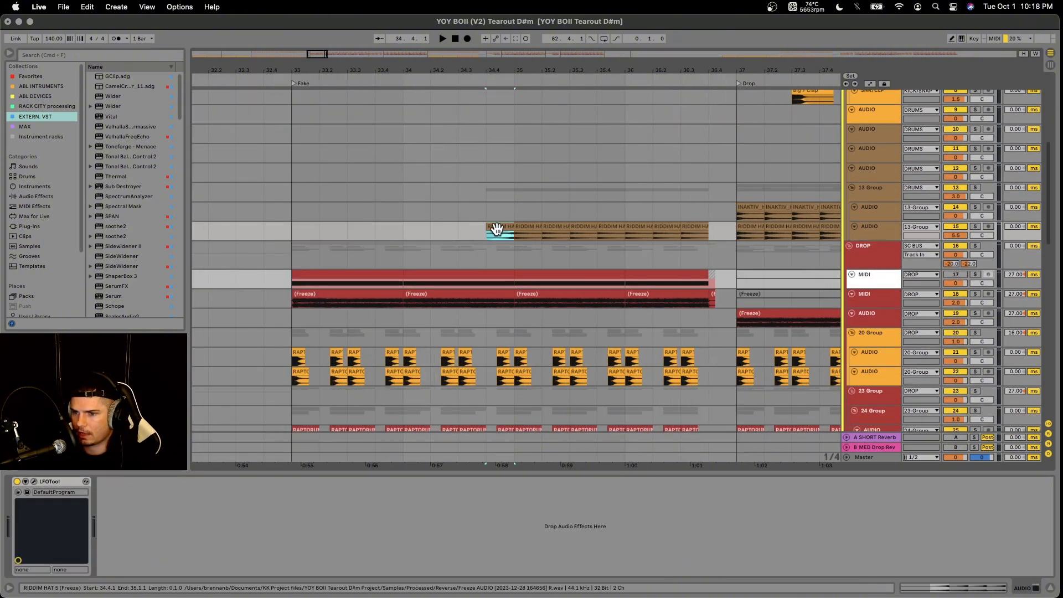
key("s")
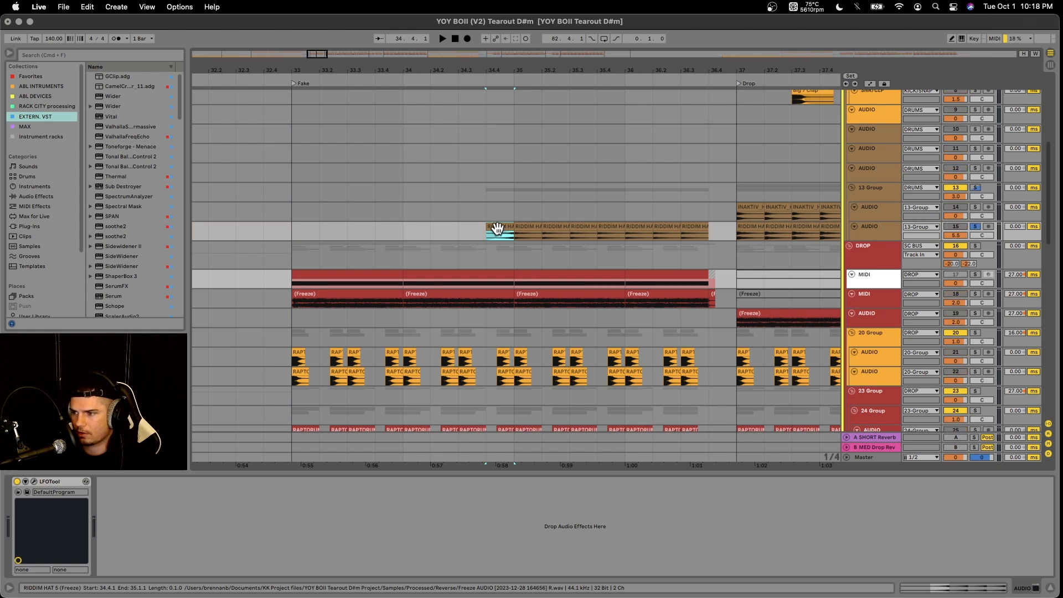
key("space")
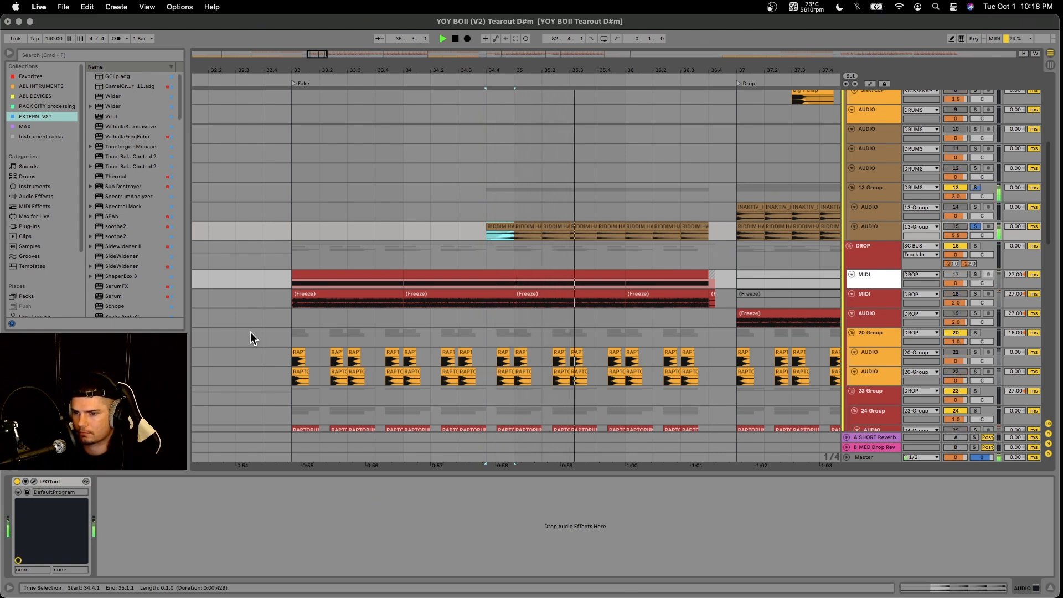
Inspect the LFOTool curve on the RIDDIM clips' track and compare playback with the device bypassed and enabled
left_click(35, 481)
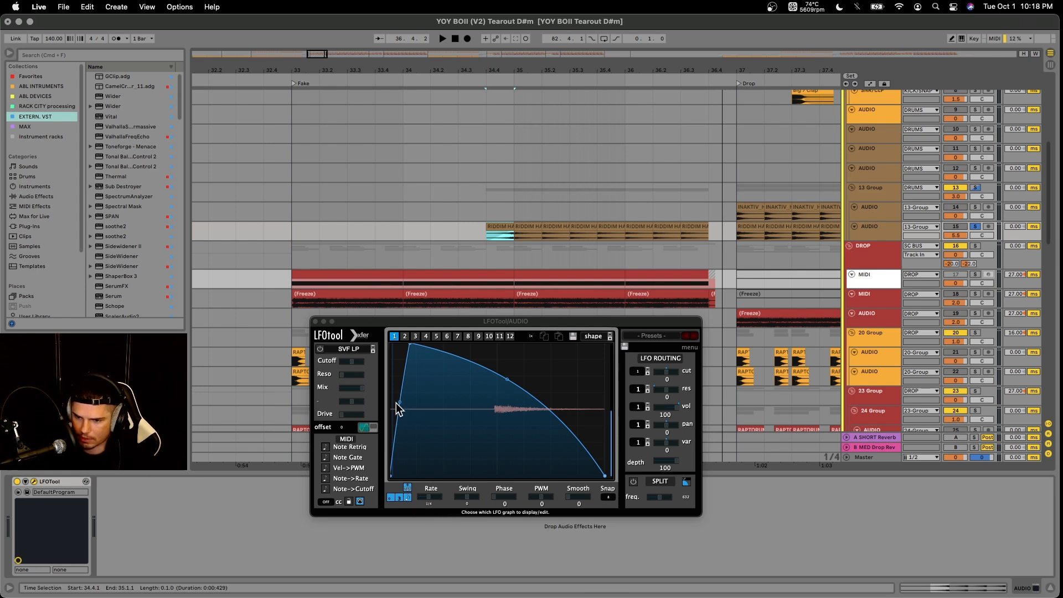
left_click(316, 322)
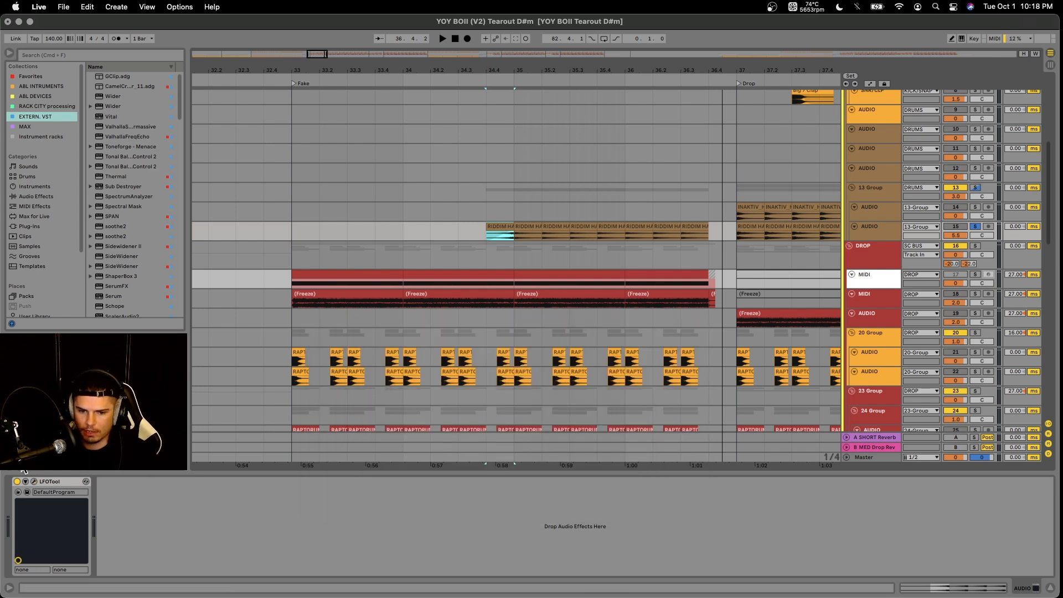
key("space")
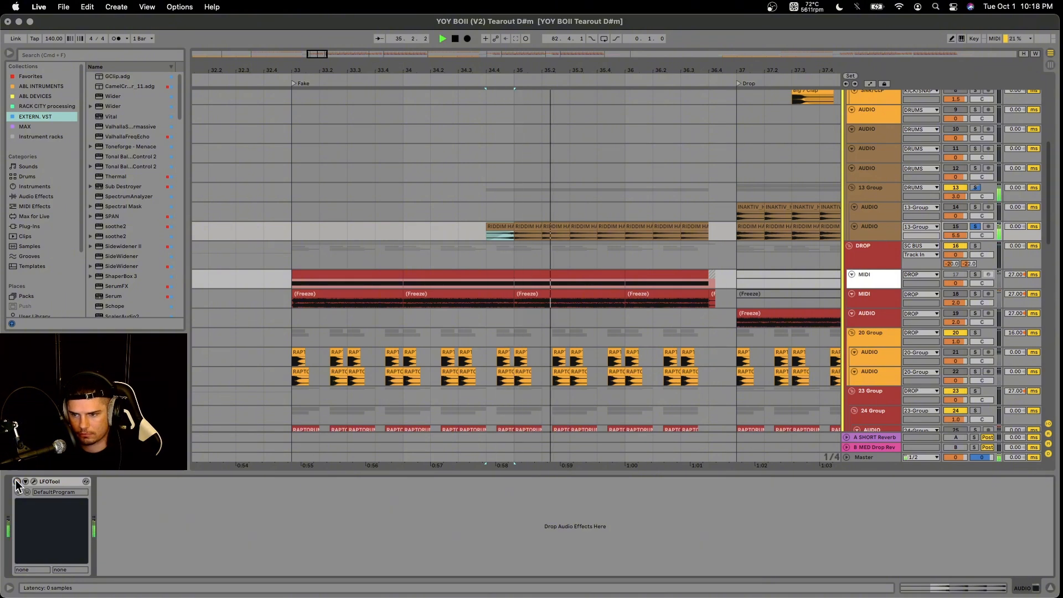
key("space")
left_click(17, 482)
key("space")
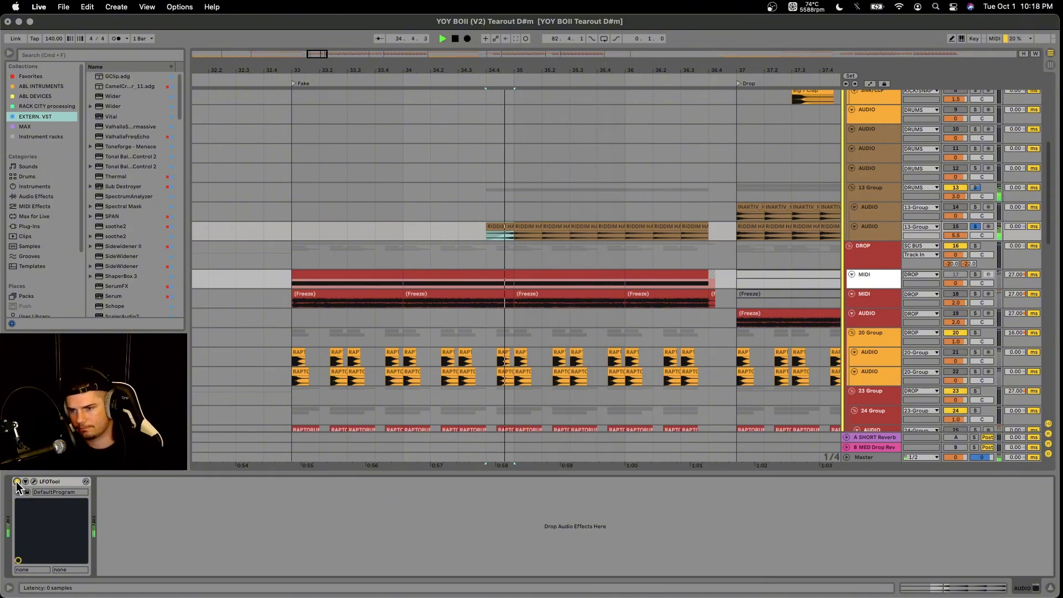
key("space")
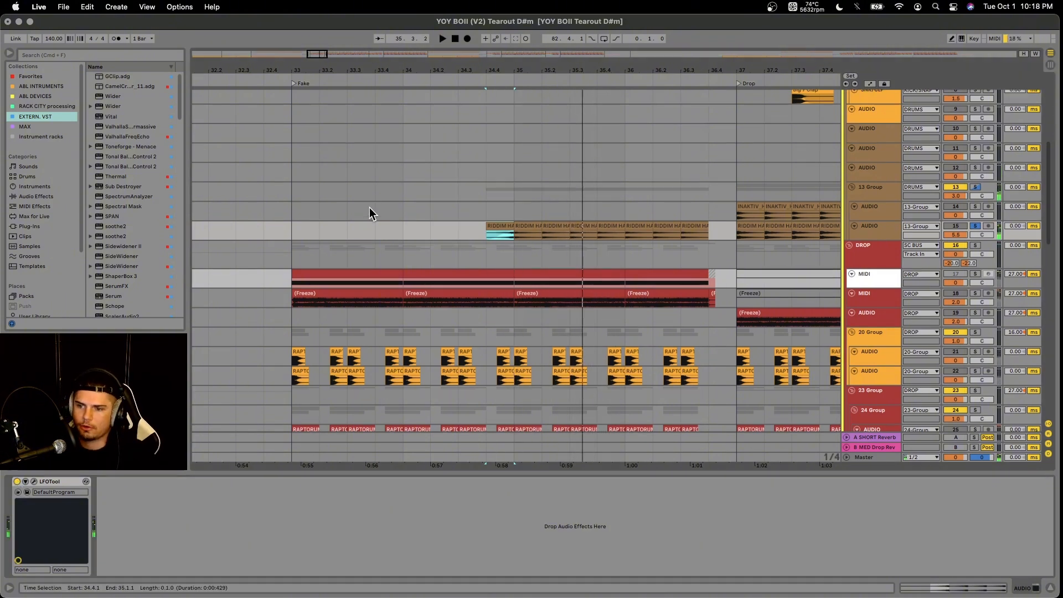
Solo the first MIDI track in the DROP group and play its clip from bar 33
scroll(370, 208, "down", 3)
left_click(312, 214)
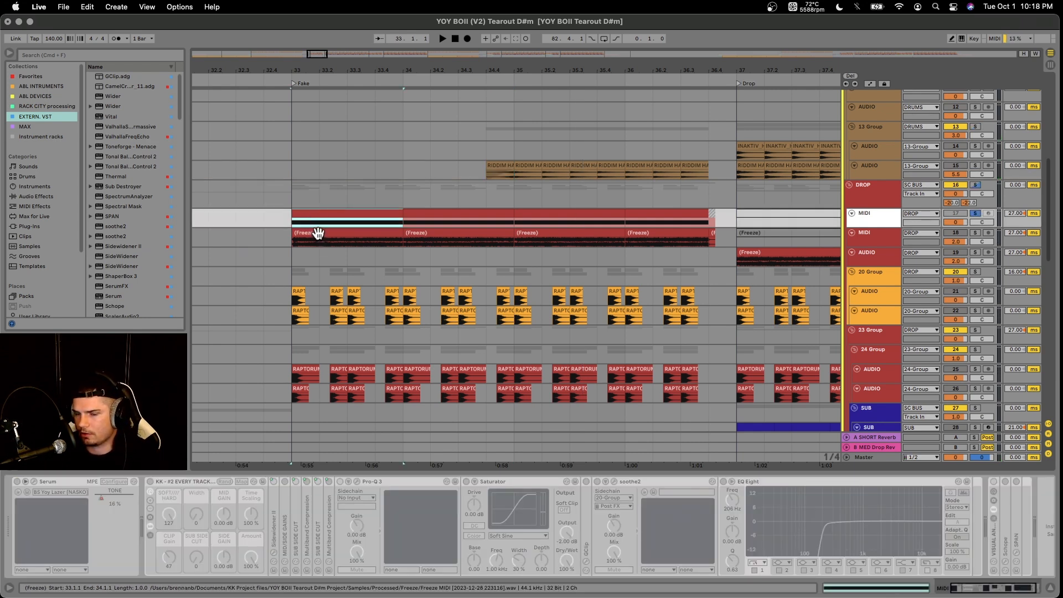
key("space")
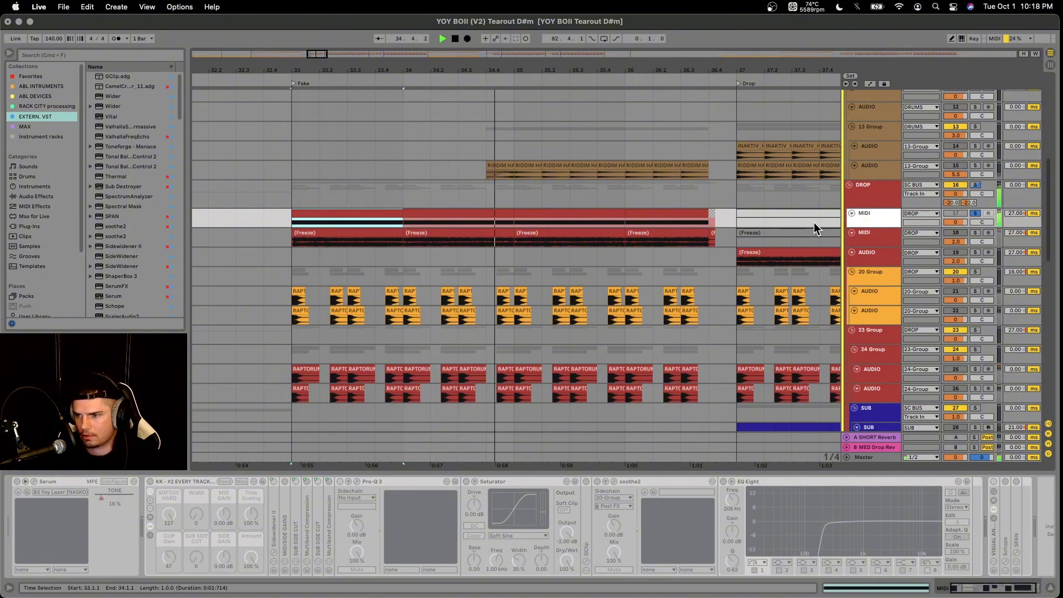
key("space")
Unfreeze the soloed MIDI track and play it with the KK - #2 EVERY TRACK PRO rack bypassed
right_click(869, 221)
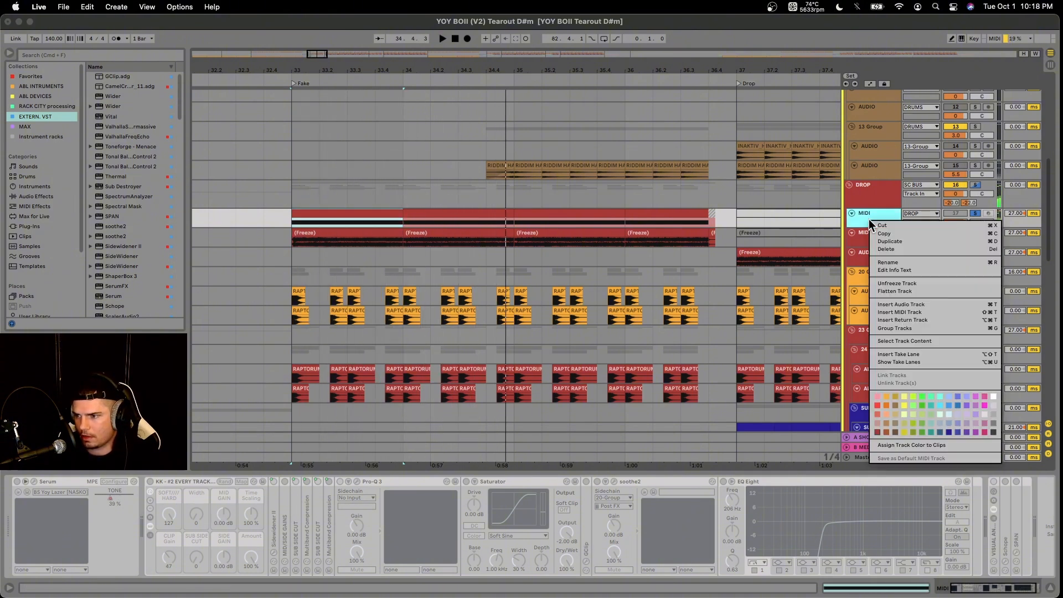
left_click(892, 284)
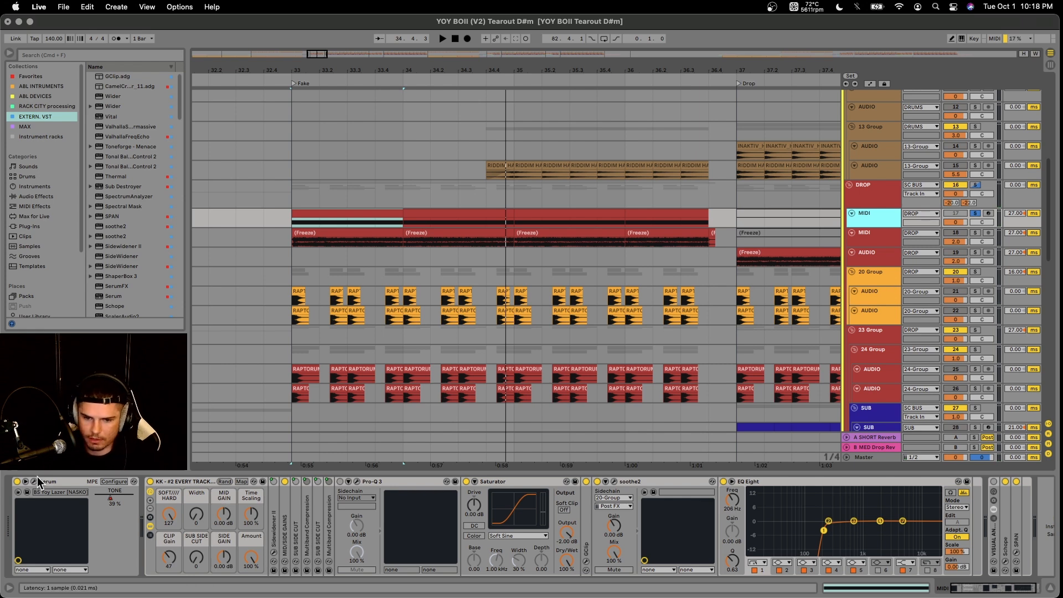
left_click(150, 482)
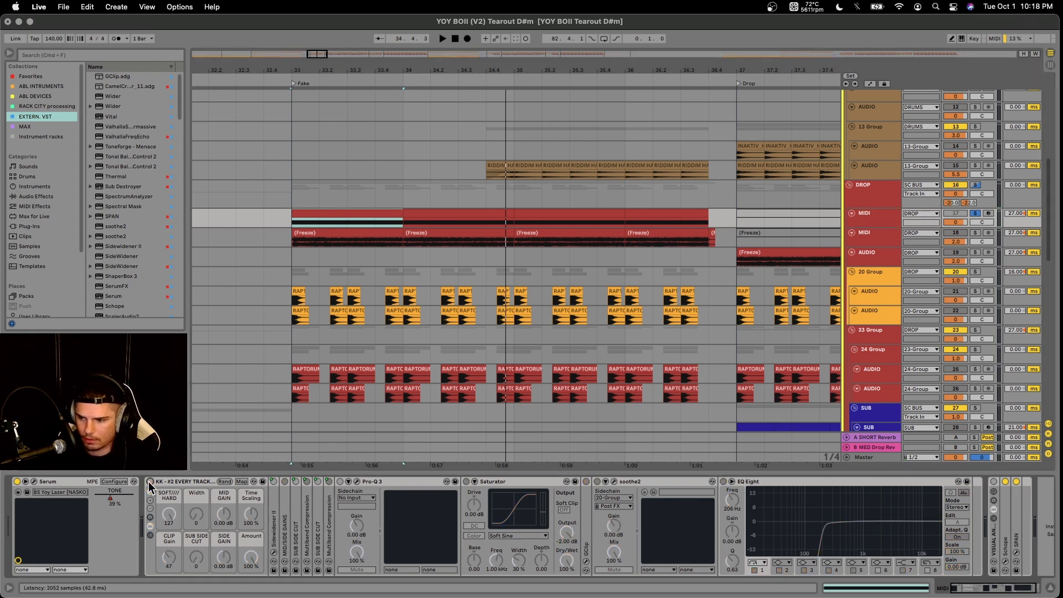
key("space")
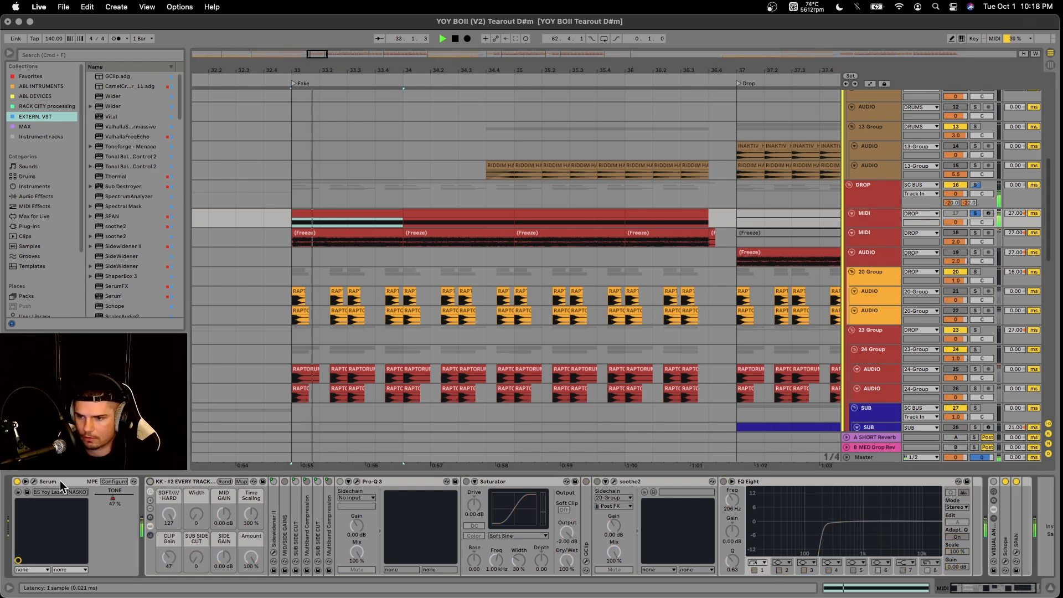
key("space")
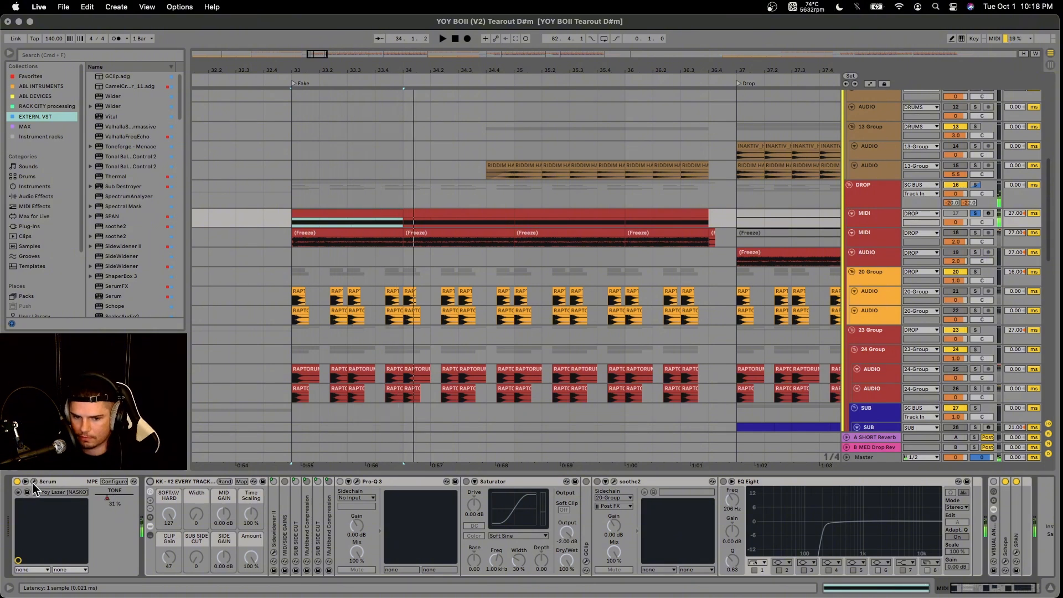
Open the track's Serum instrument, examine its oscillator and effects settings, and switch oscillator A's wavetable to the 2D view
left_click(34, 482)
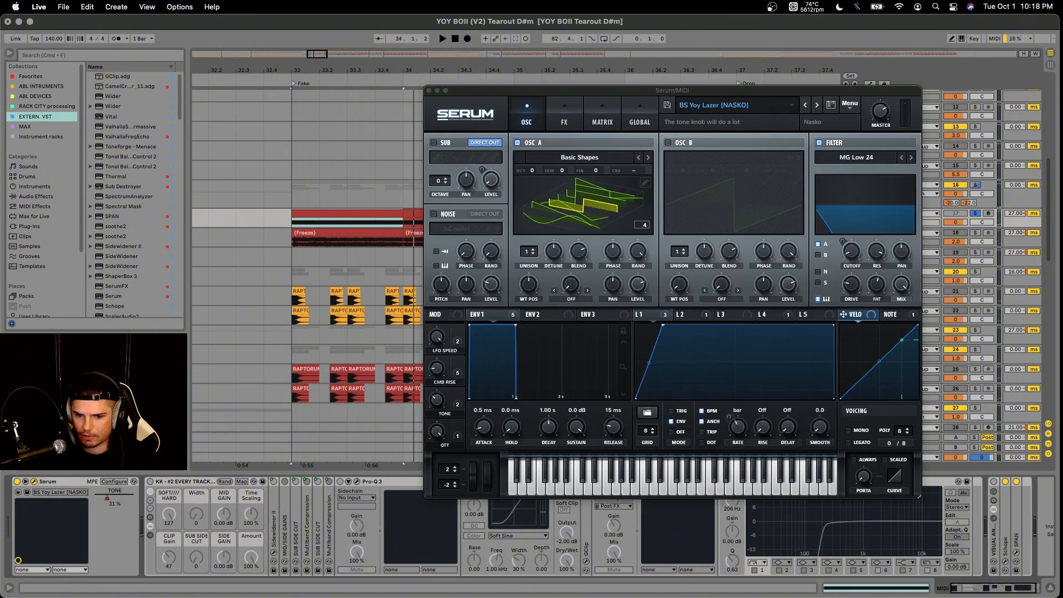
left_click_drag(586, 89, 418, 74)
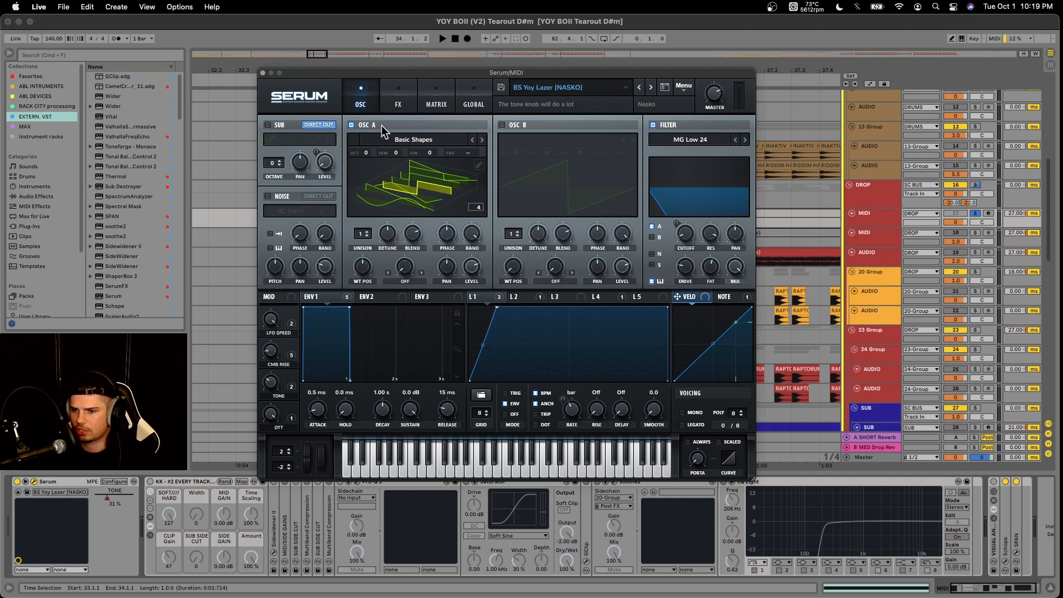
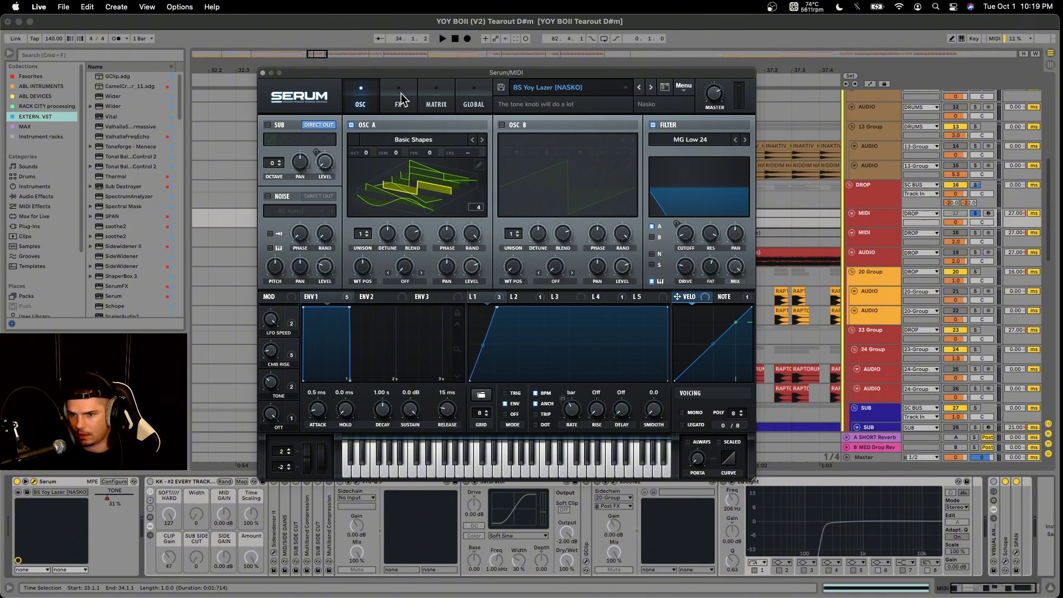
left_click(401, 93)
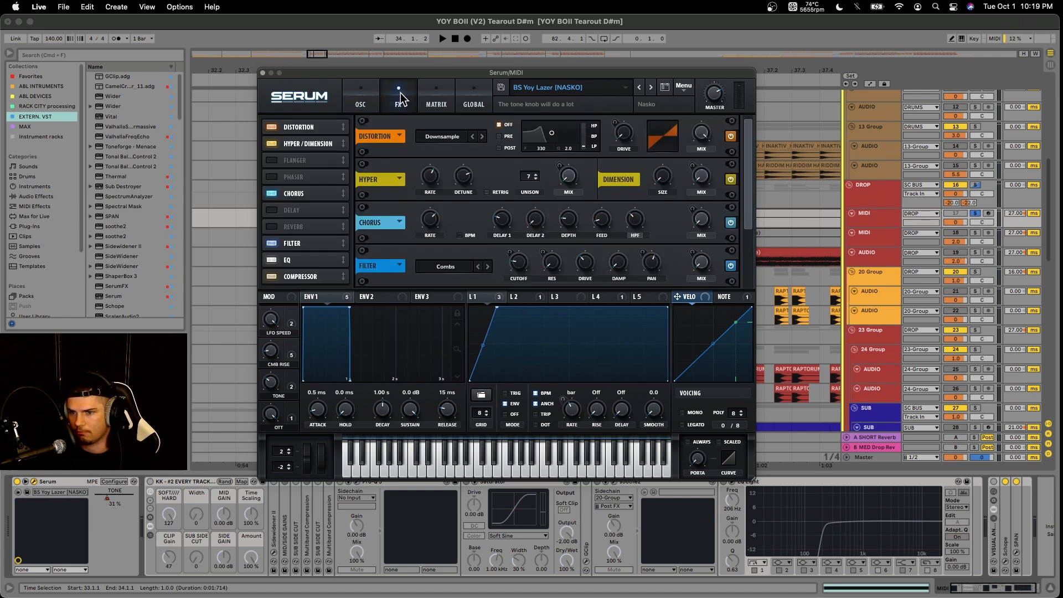
left_click(373, 94)
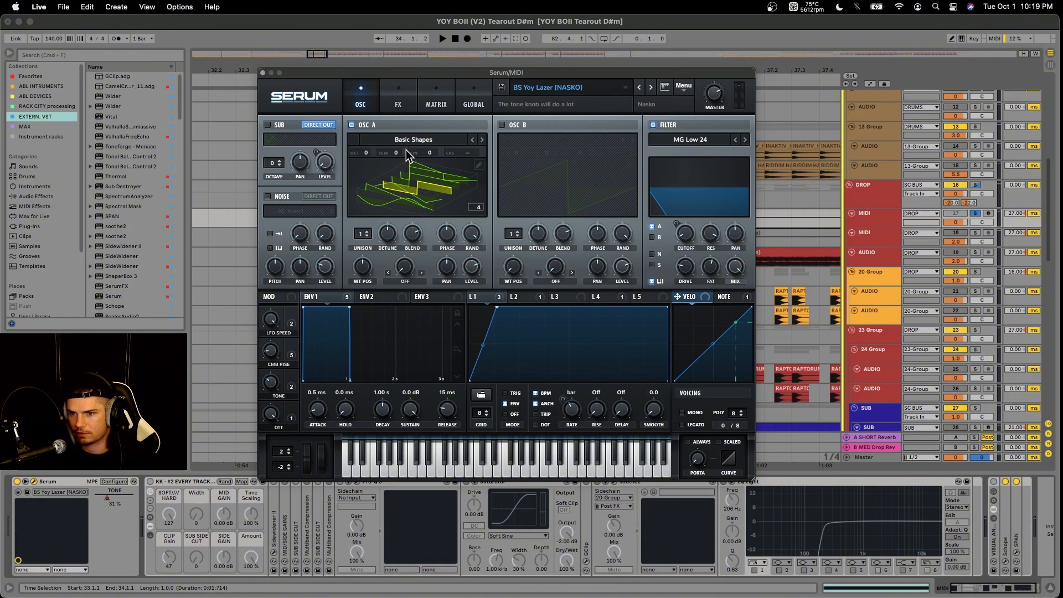
left_click(397, 199)
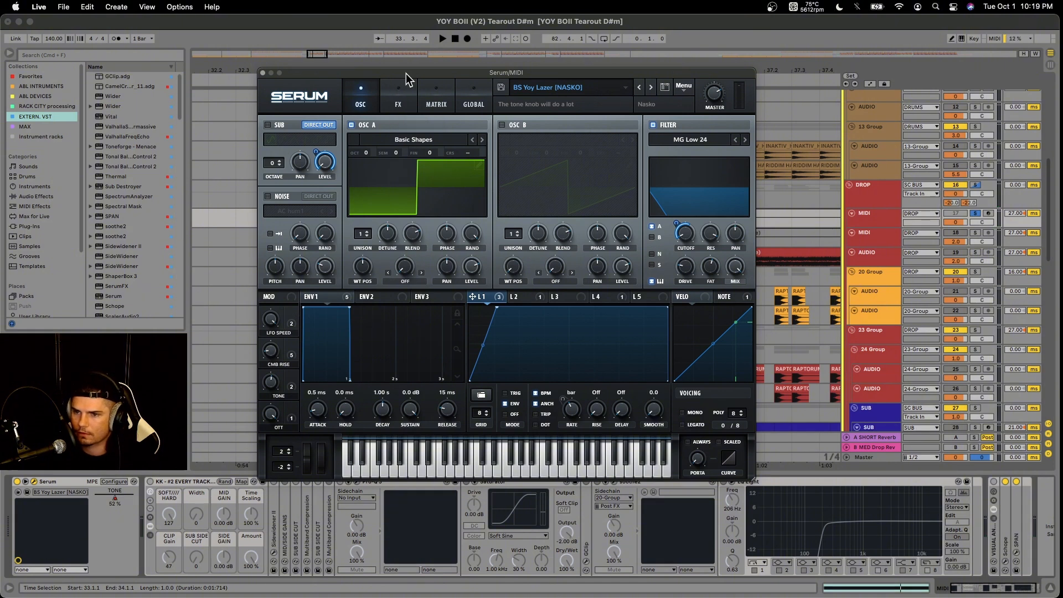
Examine the modulation matrix of the Serum patch, covering the macro, LFO and envelope assignments
left_click(437, 101)
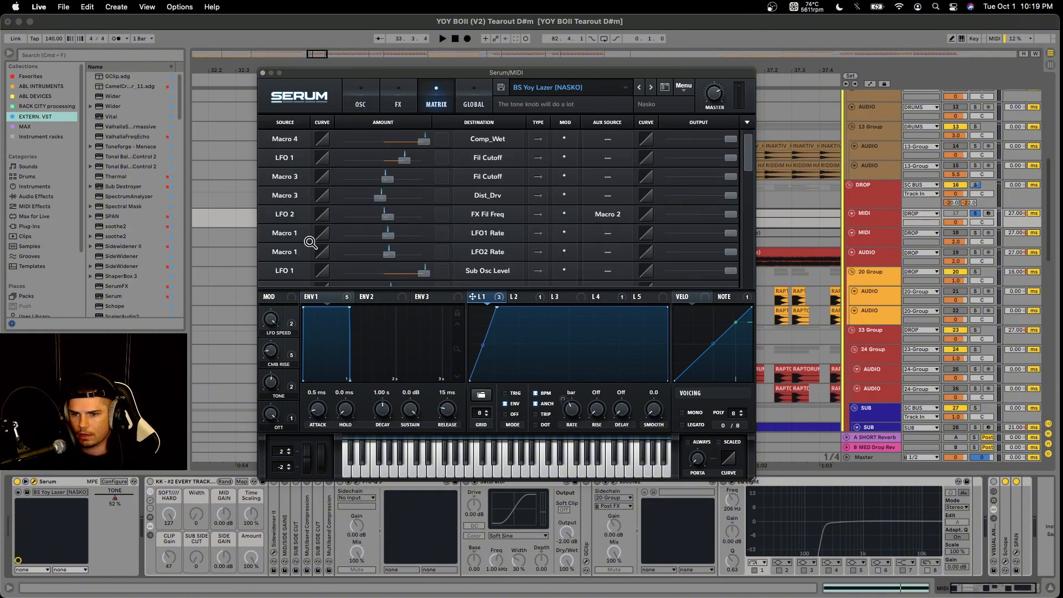
scroll(294, 261, "down", 1)
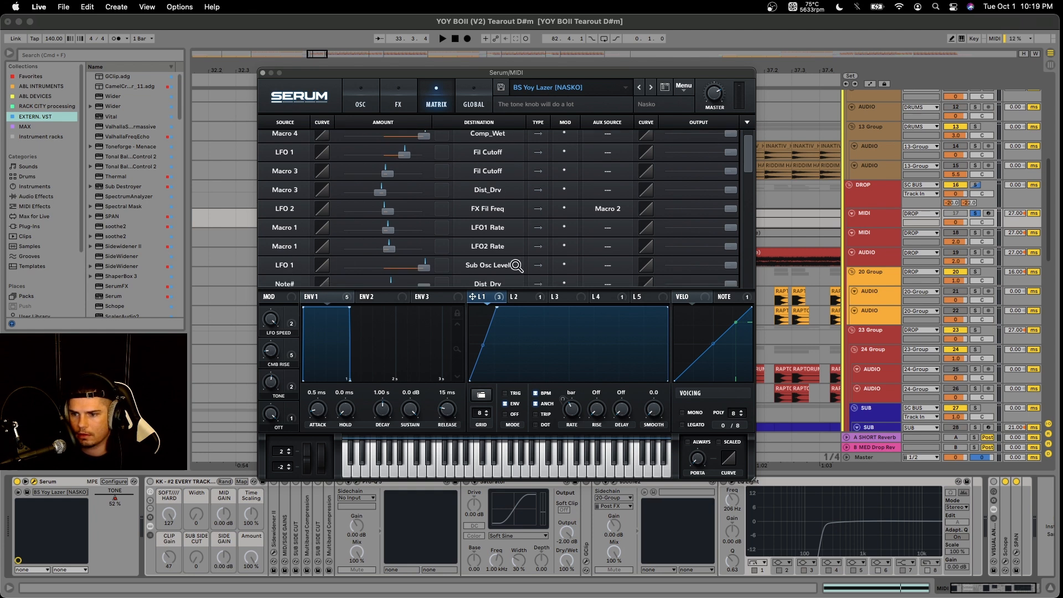
scroll(502, 230, "up", 1)
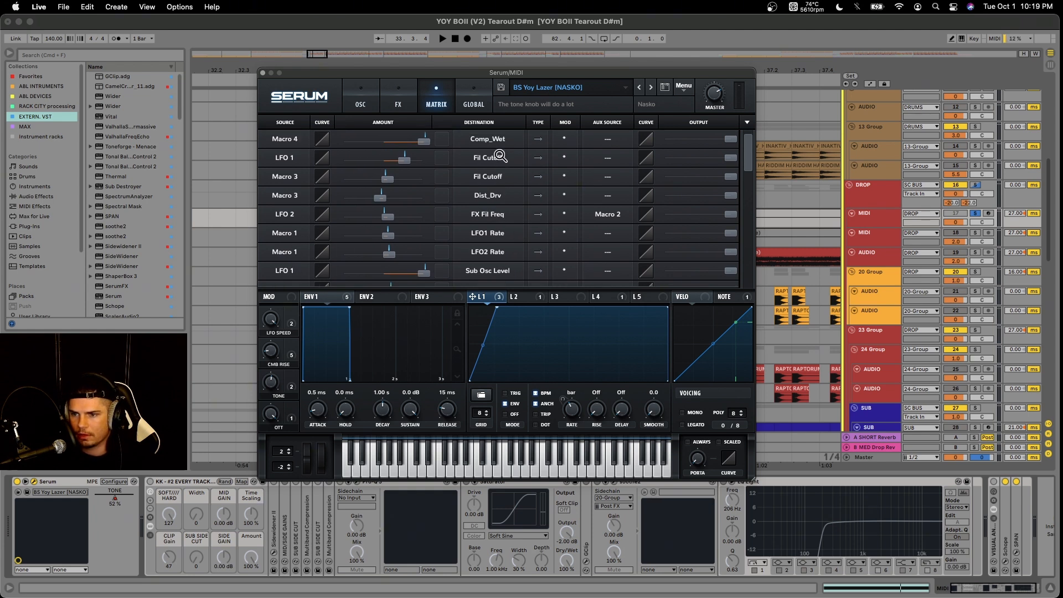
scroll(500, 160, "down", 5)
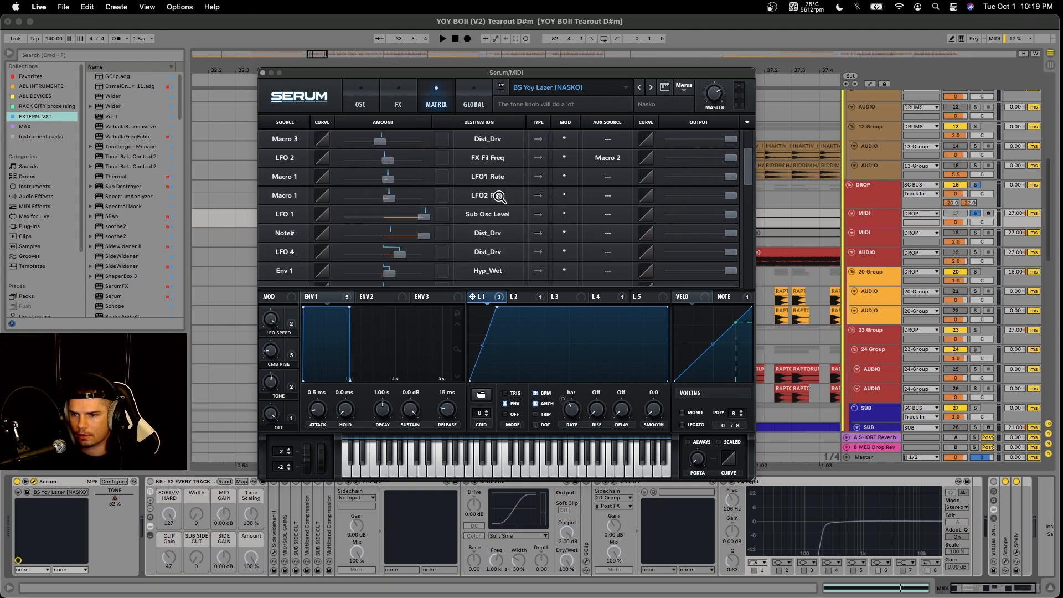
scroll(503, 222, "down", 10)
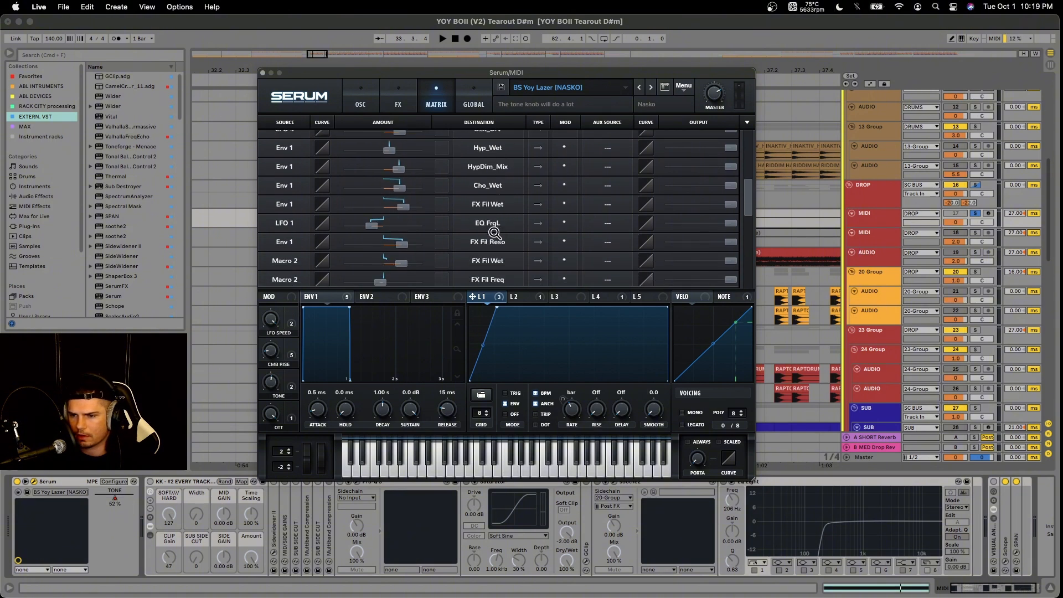
Play the Serum patch while examining the effects chain's EQ low frequency and its assigned modulator
left_click(400, 96)
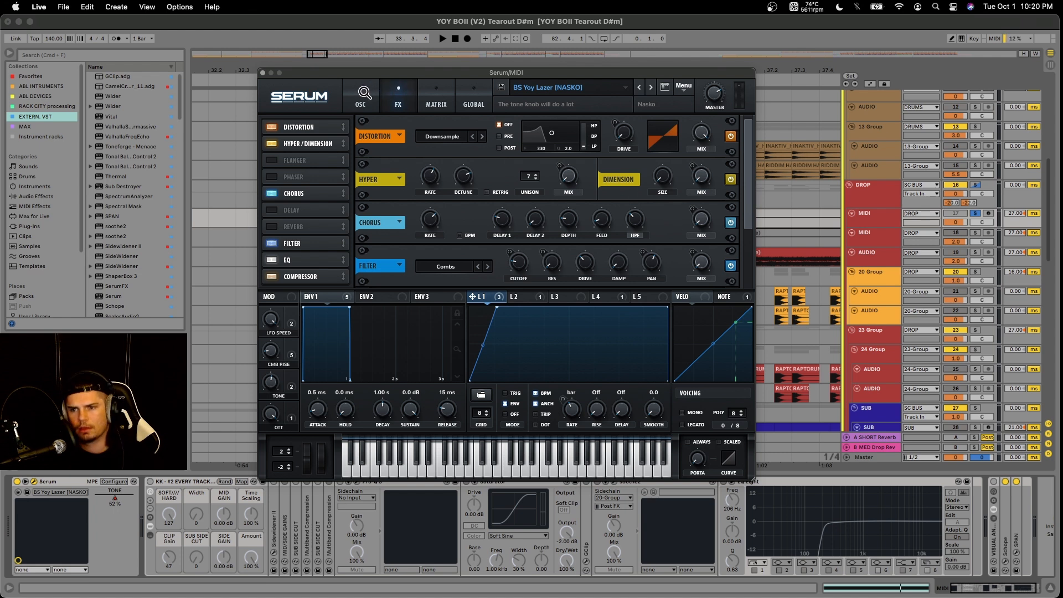
left_click_drag(751, 143, 751, 211)
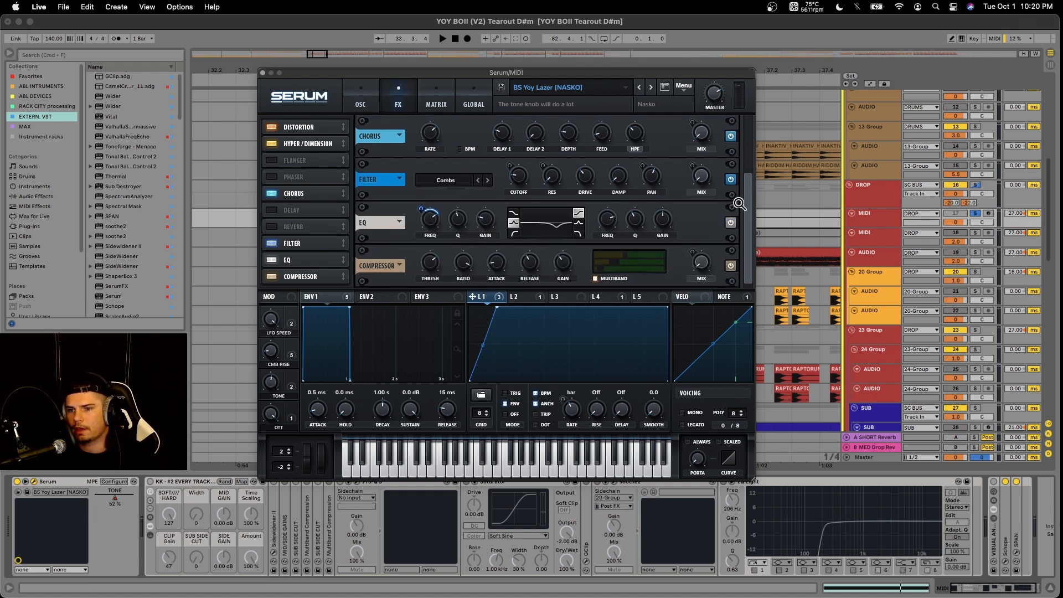
key("space")
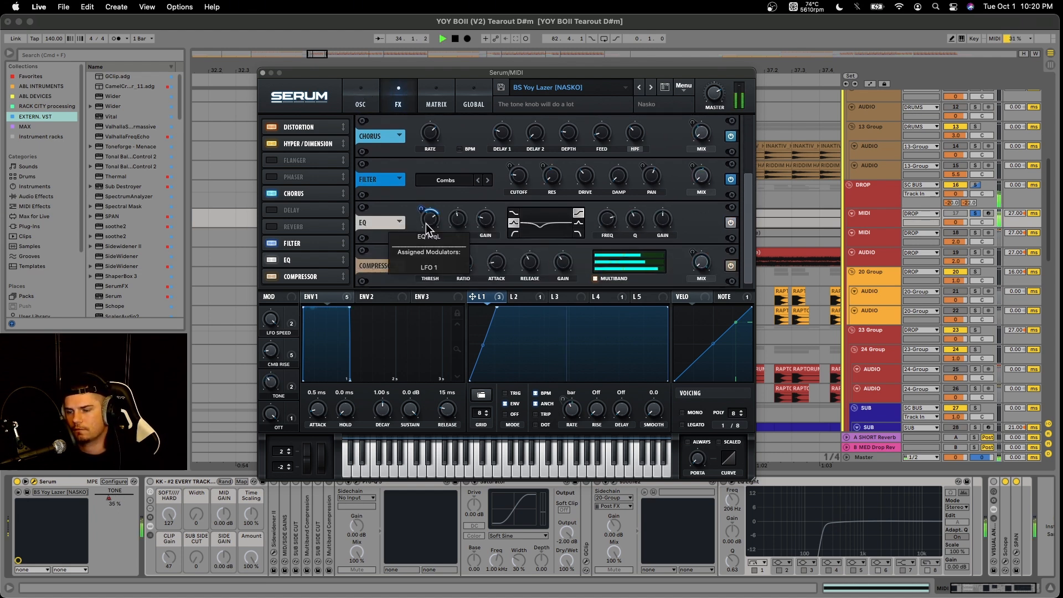
key("space")
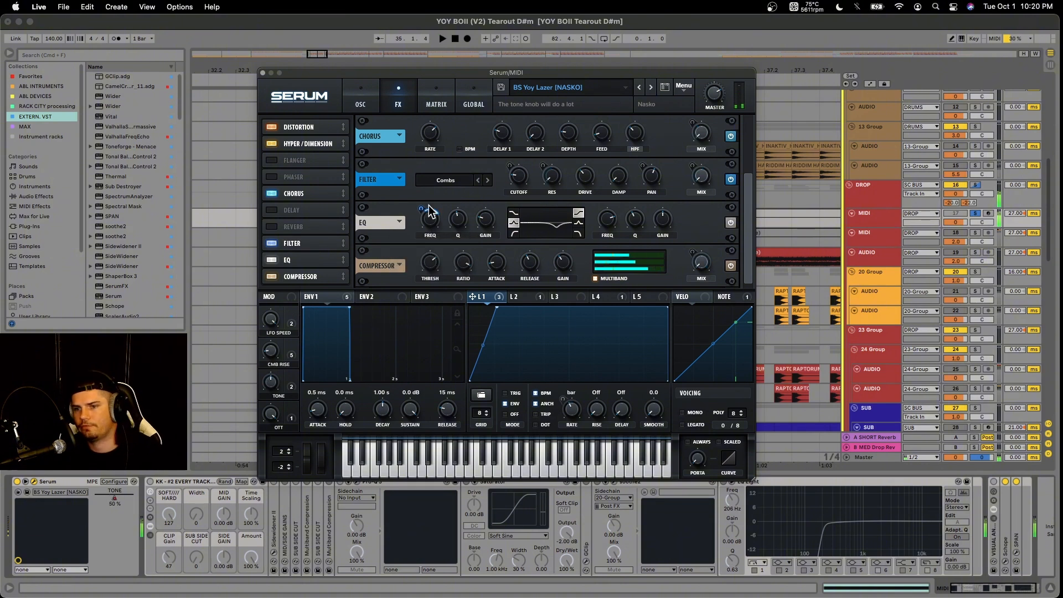
Review Serum's oscillator A and its effects chain from distortion to compressor, and close the Serum window
left_click(365, 91)
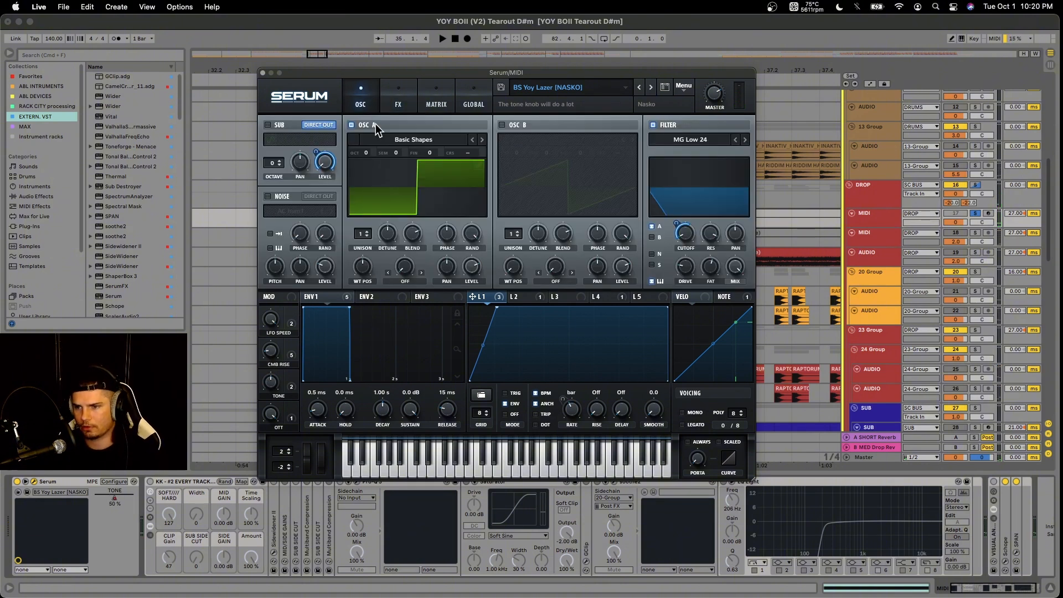
left_click(398, 98)
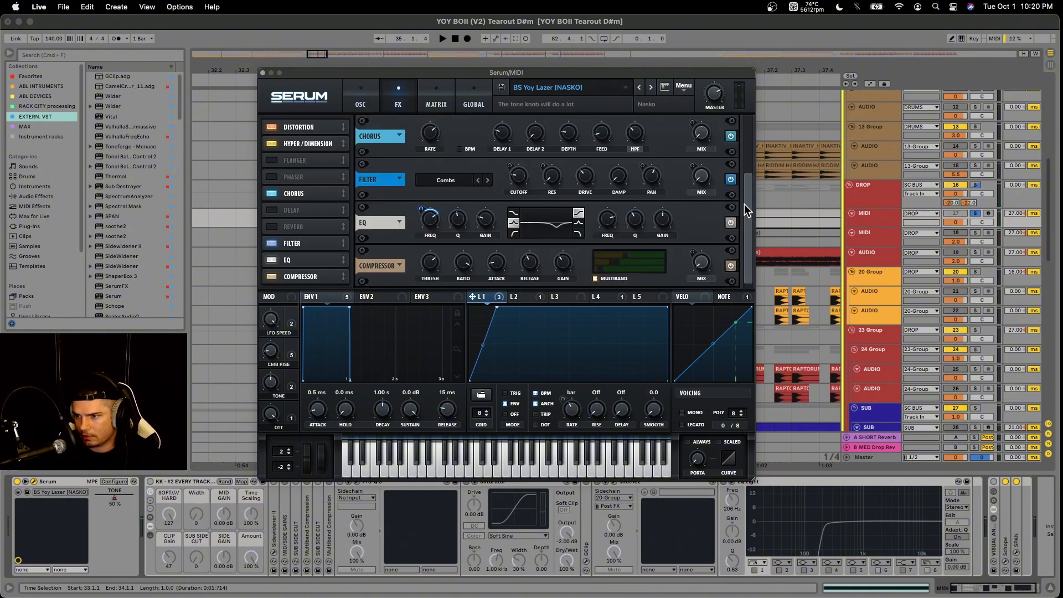
left_click_drag(744, 204, 755, 119)
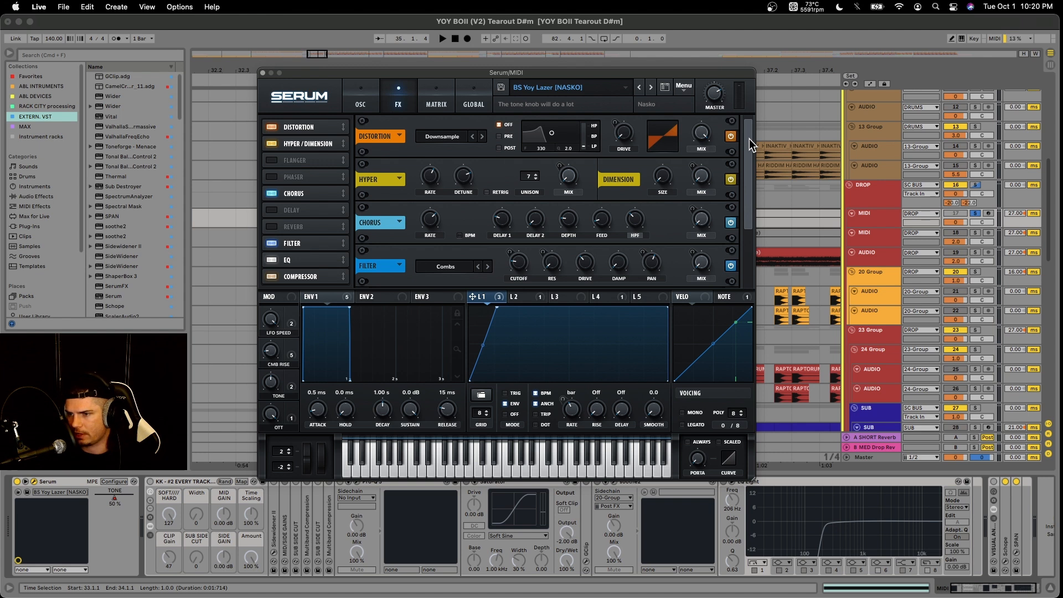
left_click_drag(750, 138, 759, 221)
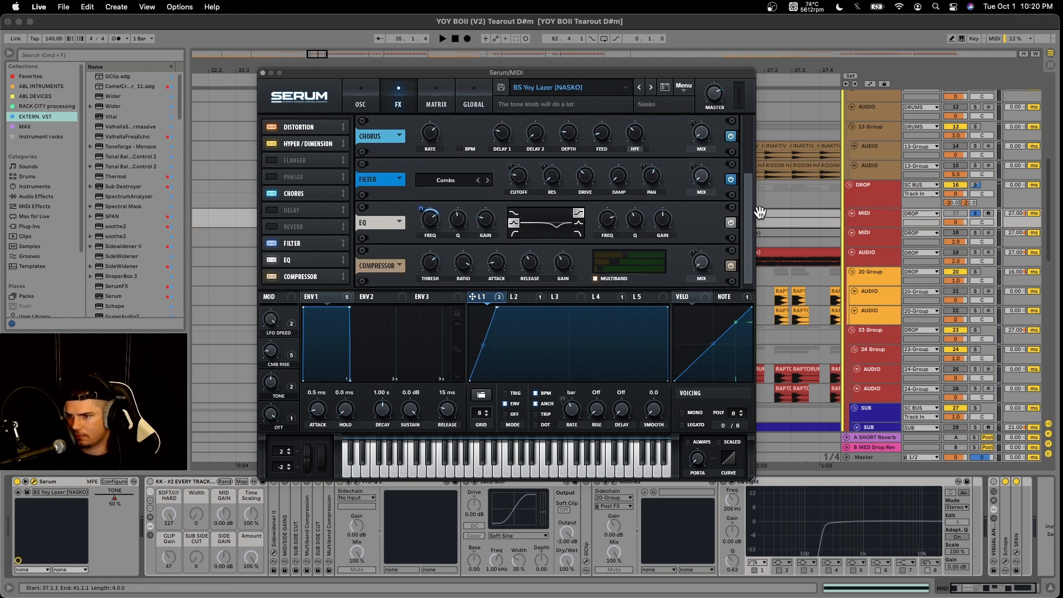
left_click(263, 72)
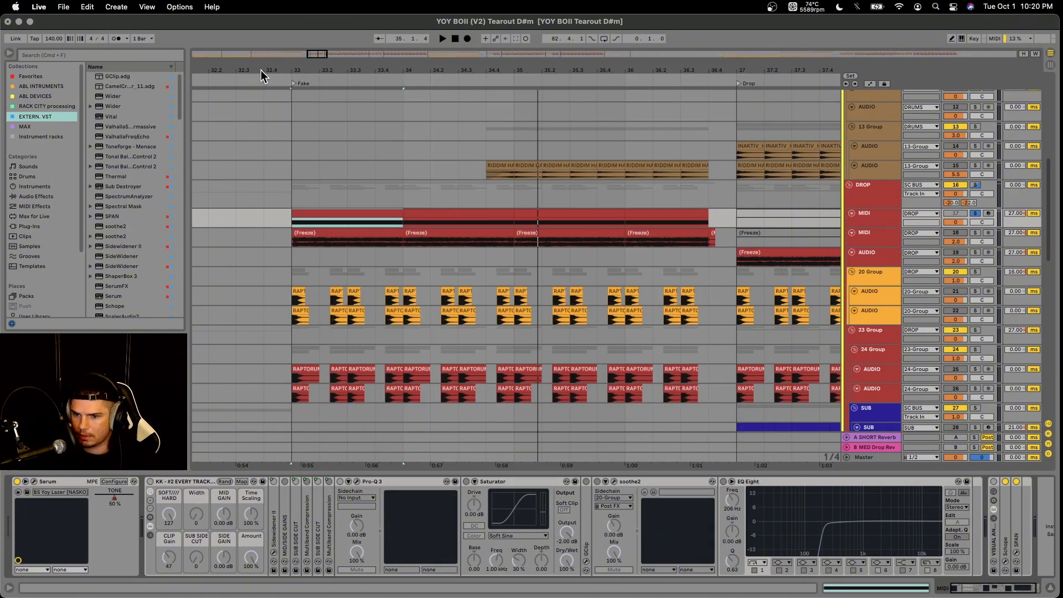
Re-enable the KK - #2 EVERY TRACK PRO rack and open its soothe2 settings, with Pro-Q 3 collapsed
left_click(152, 481)
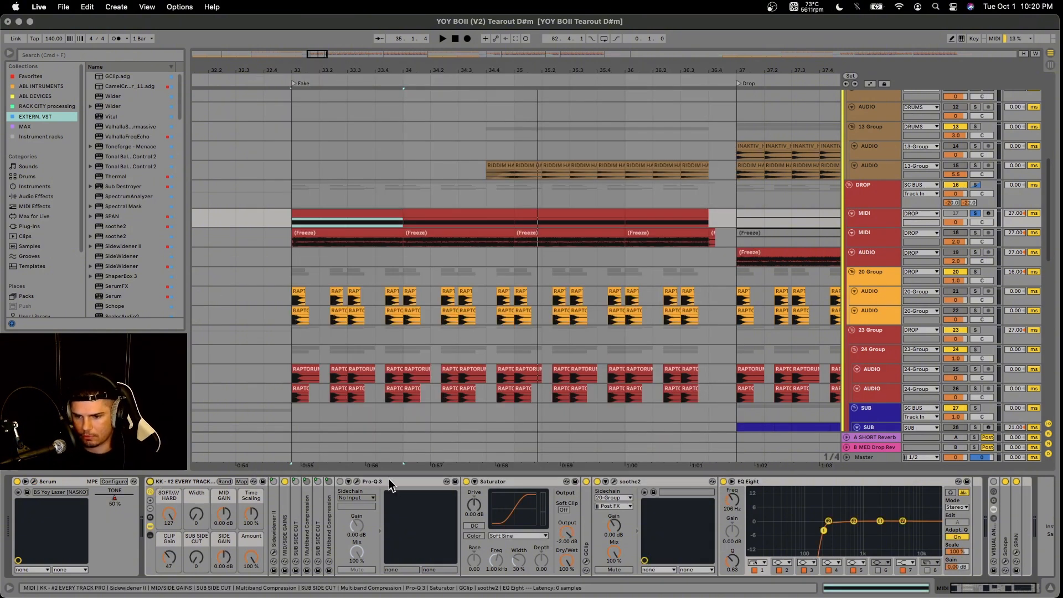
double_click(375, 481)
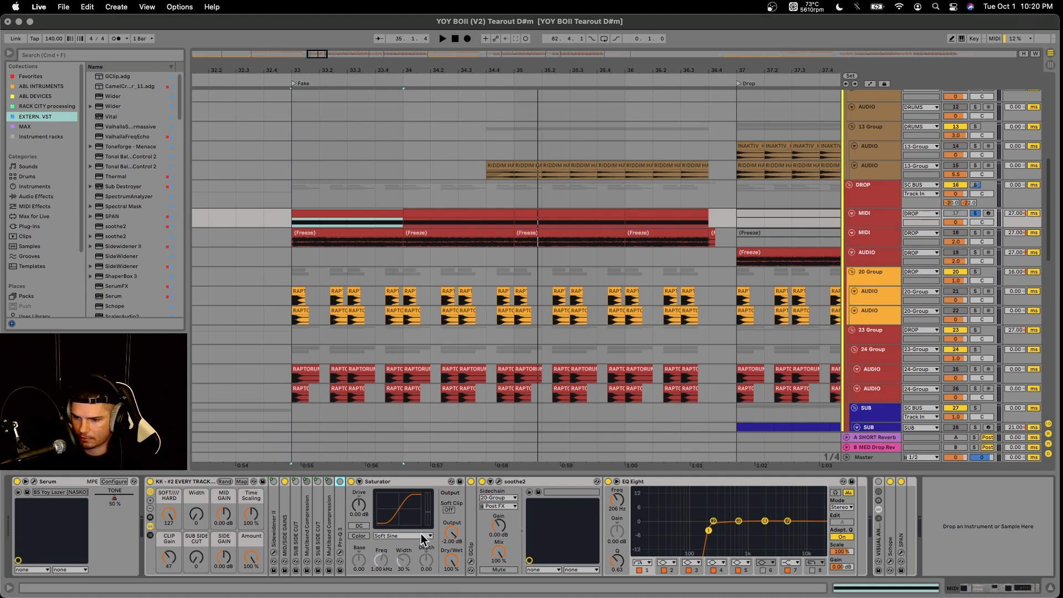
left_click(499, 482)
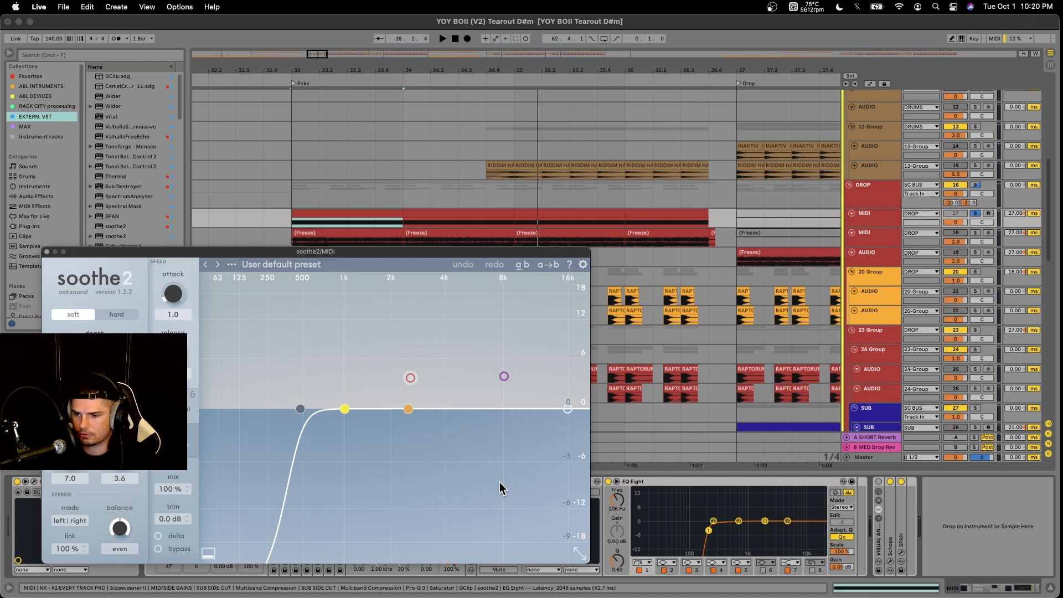
Play the MIDI track from the Fake section while examining soothe2's depth, sharpness and selectivity settings in its repositioned window
left_click_drag(181, 252, 264, 126)
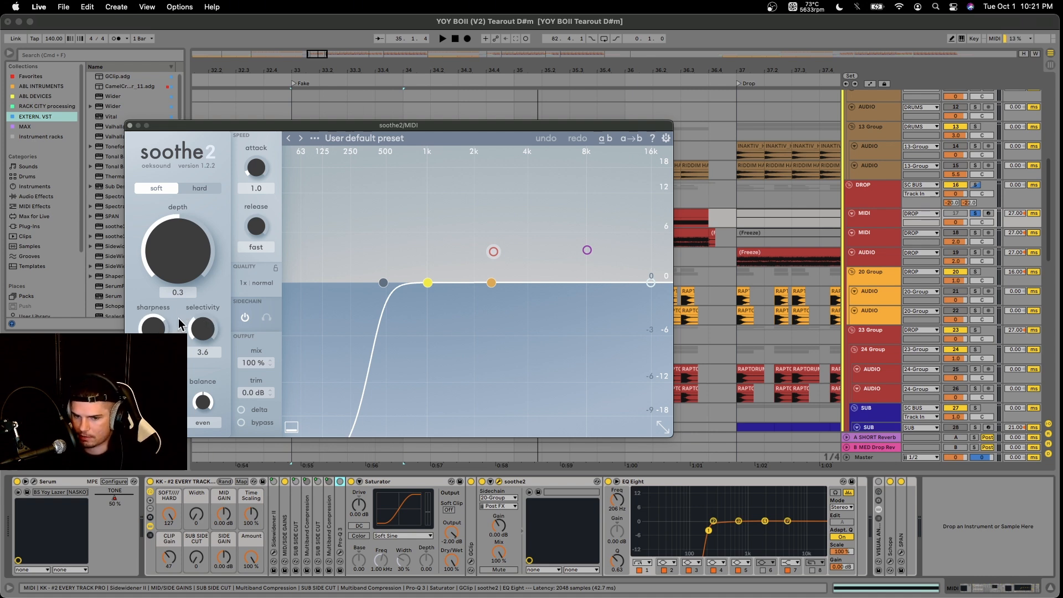
key("space")
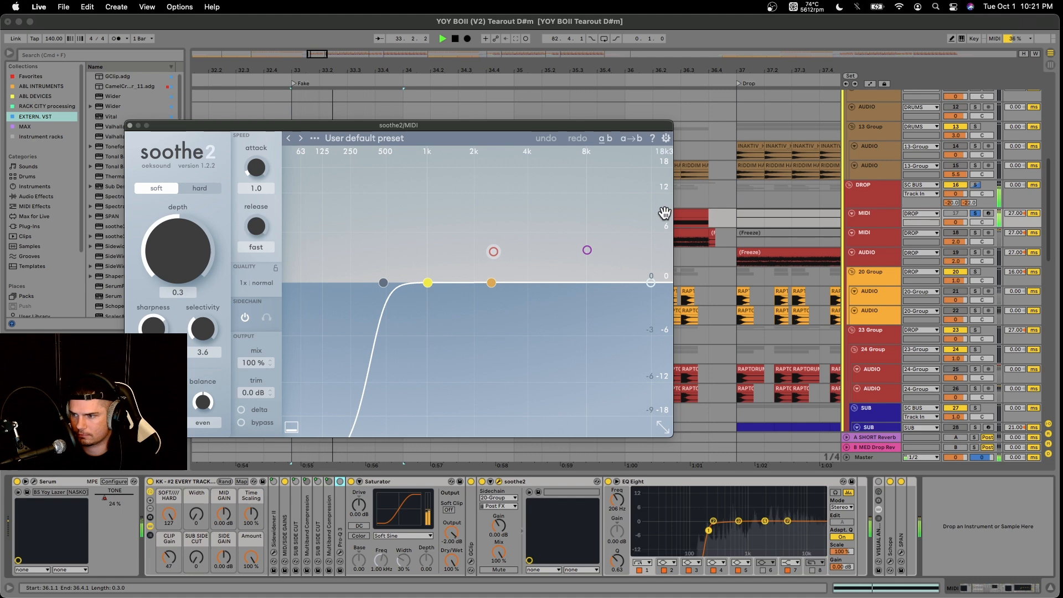
key("space")
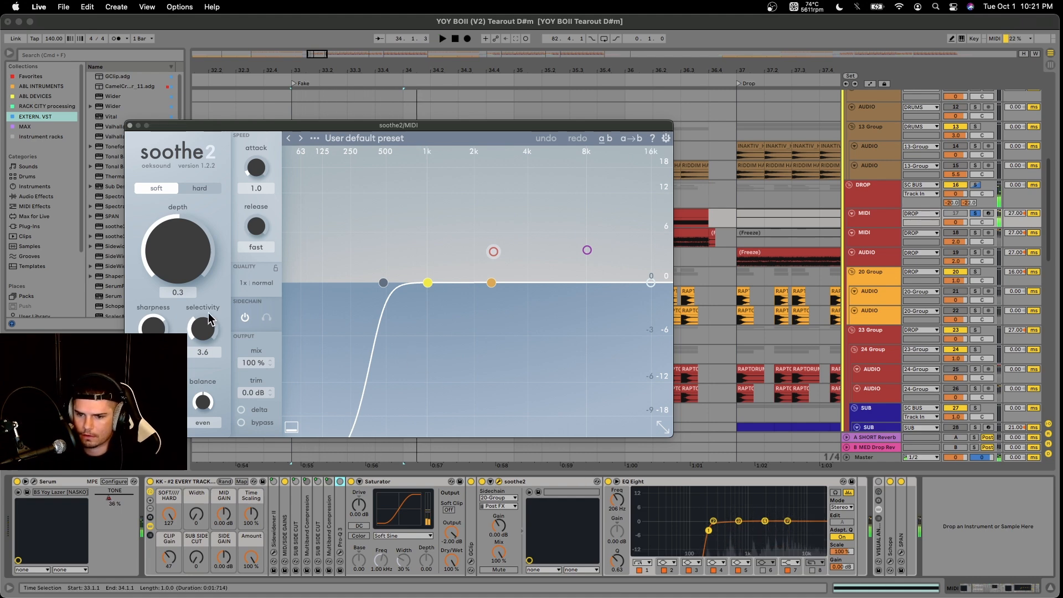
left_click_drag(177, 125, 148, 95)
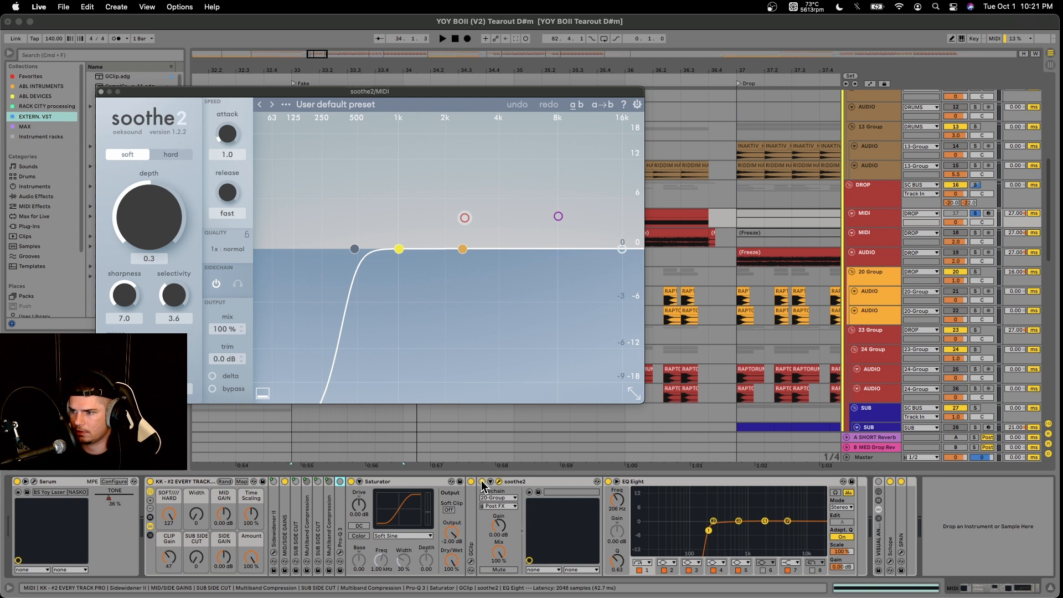
Check soothe2's sidechain source list, keep 20-Group as the source, and close the plugin window
left_click(496, 498)
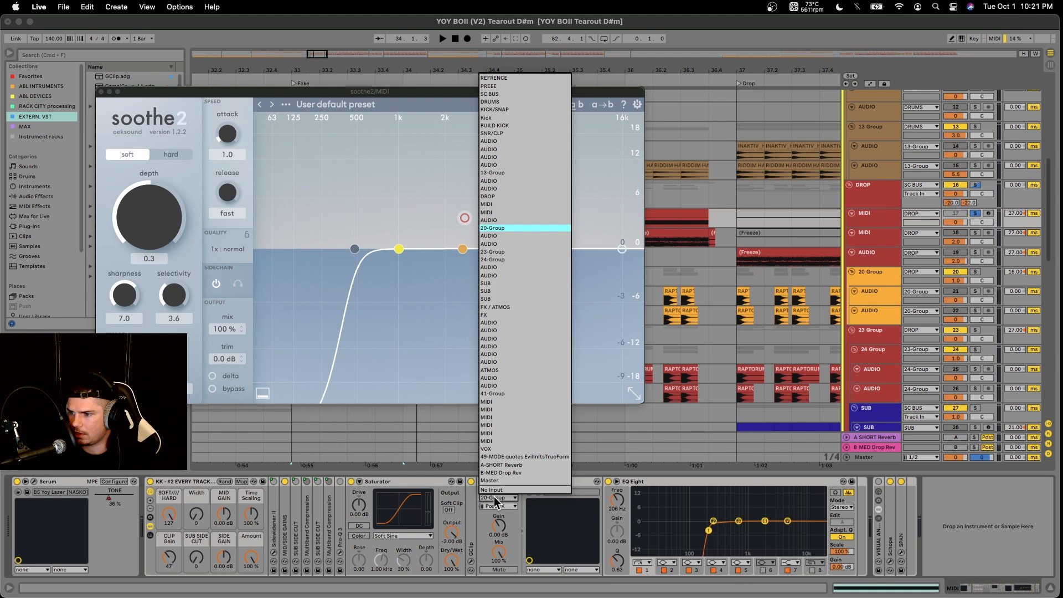
left_click(496, 501)
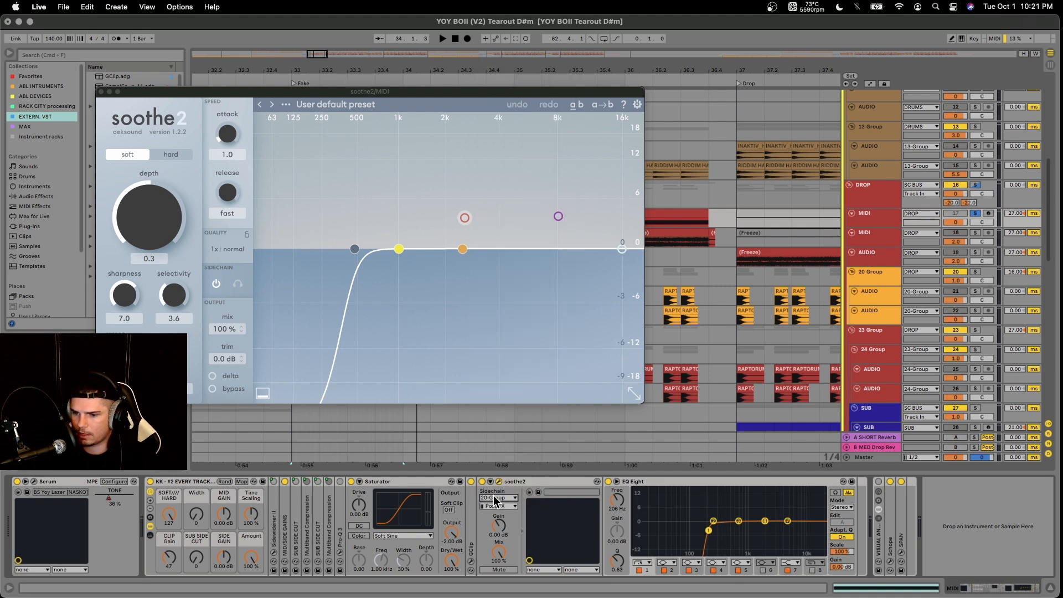
left_click(500, 481)
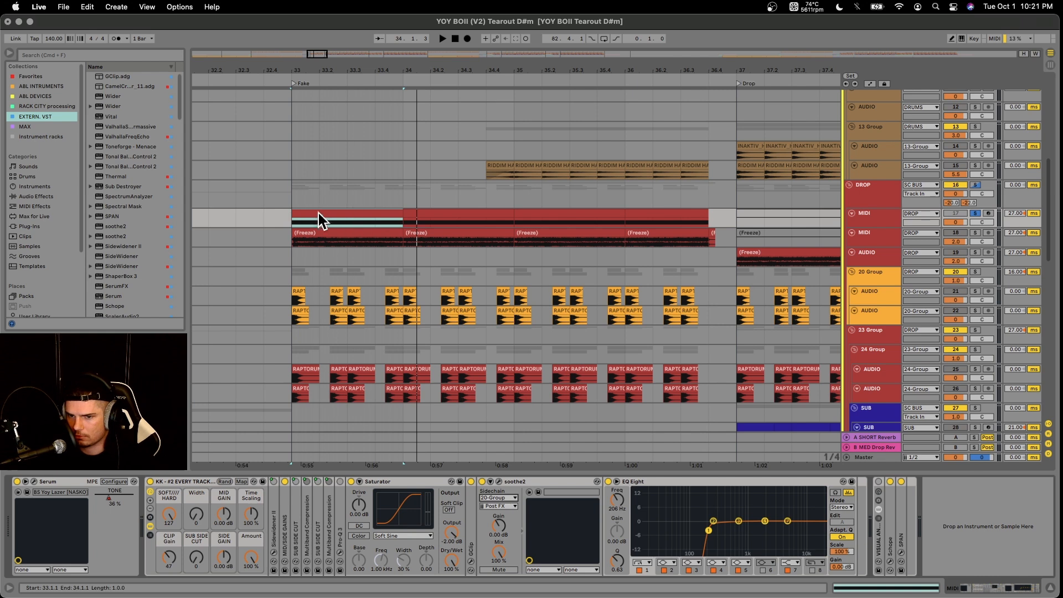
Disable soothe2 and play the MIDI track without it, and bring up the DROP group's effects
left_click(482, 482)
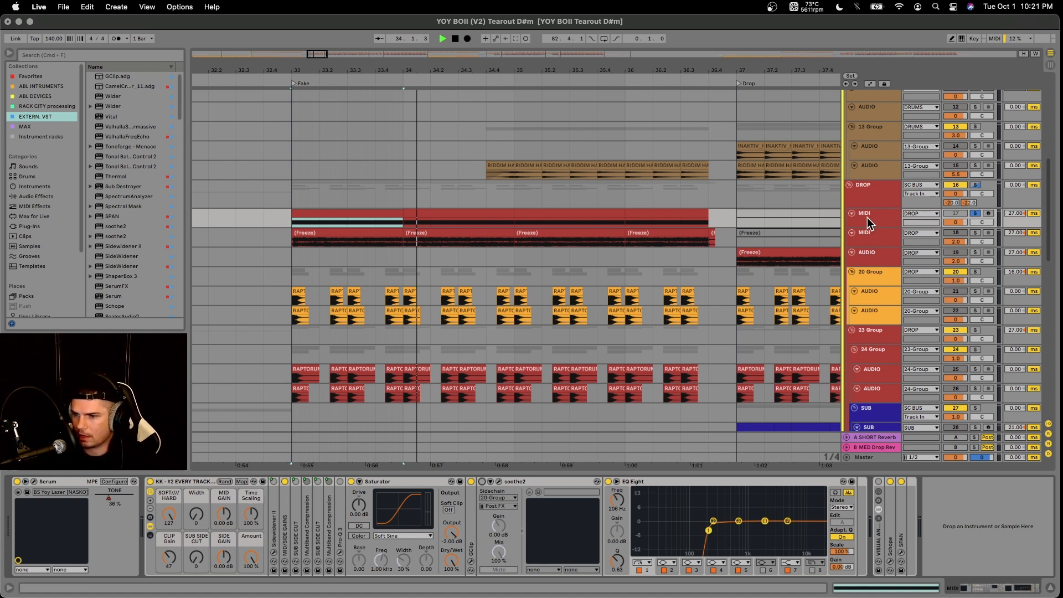
key("space")
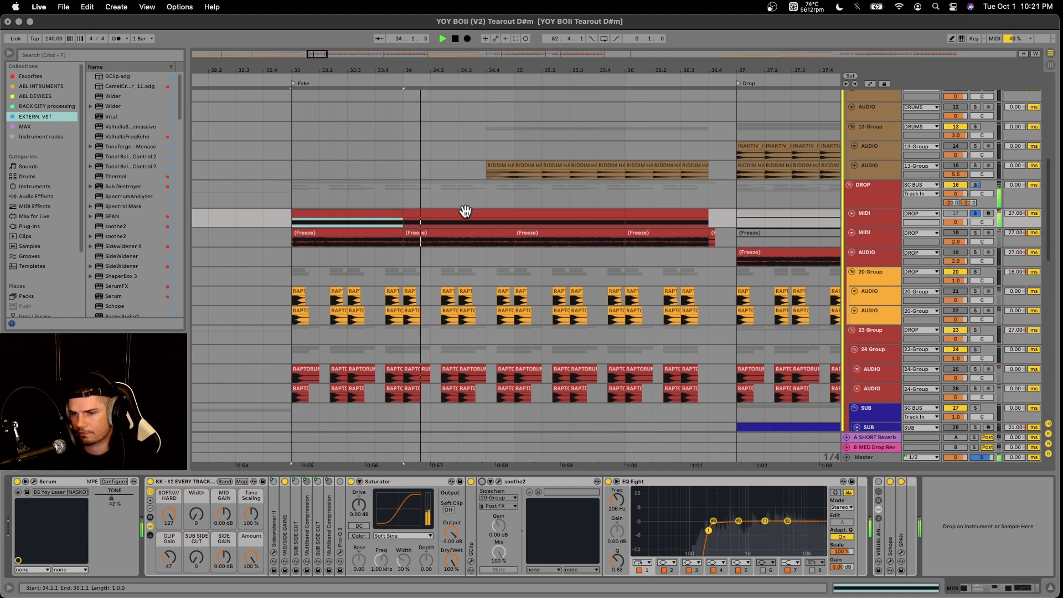
left_click(874, 206)
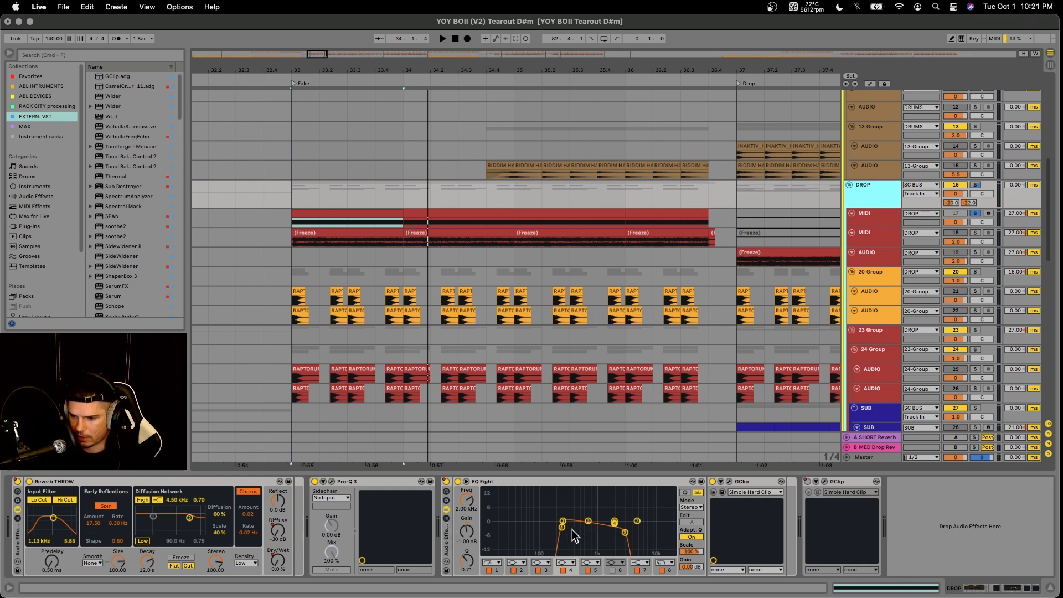
Solo the AUDIO track in the DROP group and play its frozen clip from the Drop marker at bar 37
scroll(712, 245, "right", 5)
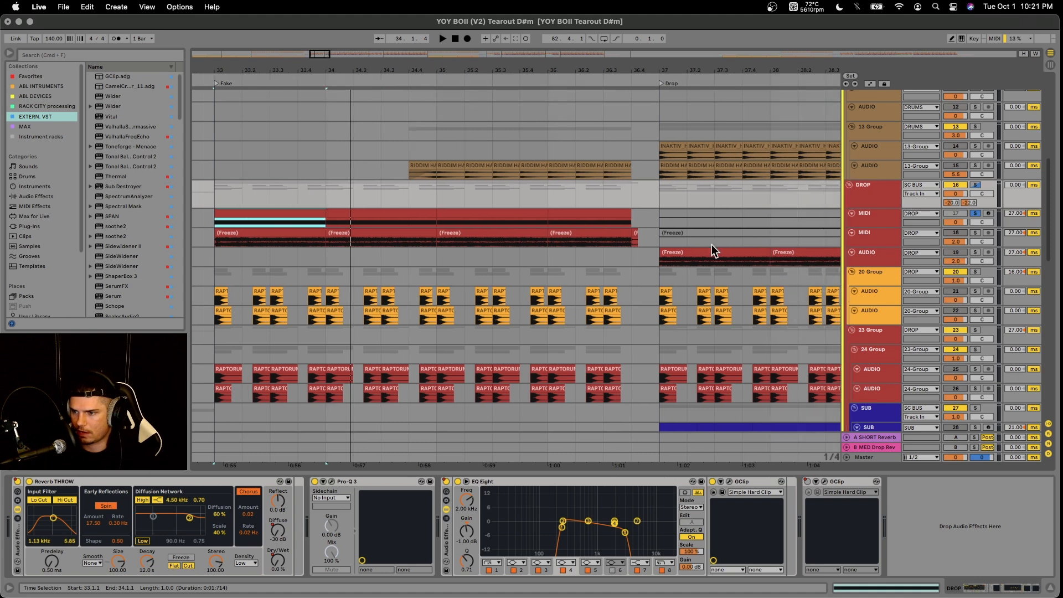
left_click(624, 253)
left_click(624, 253)
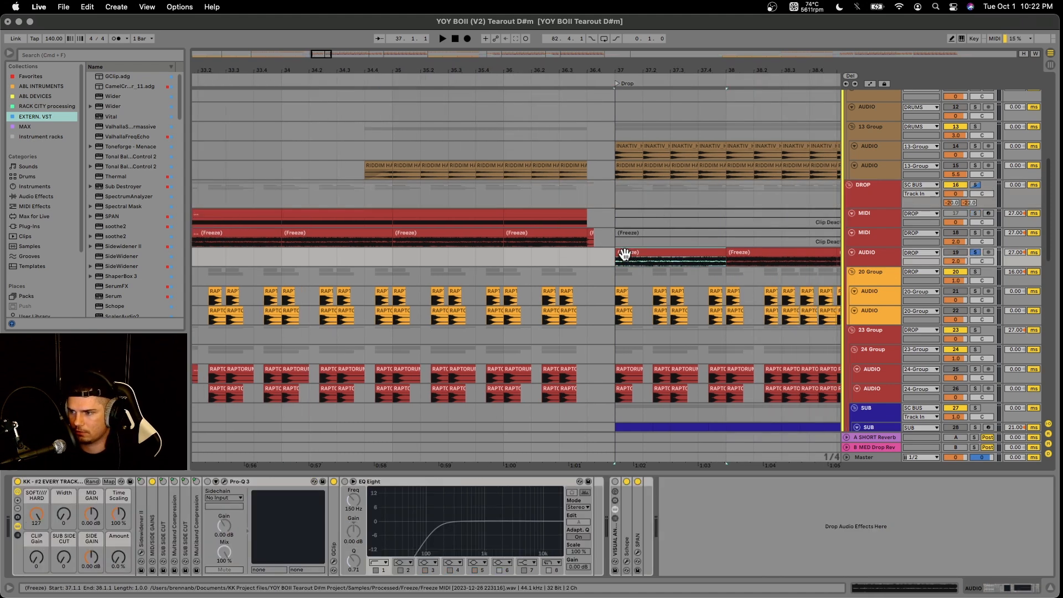
key("space")
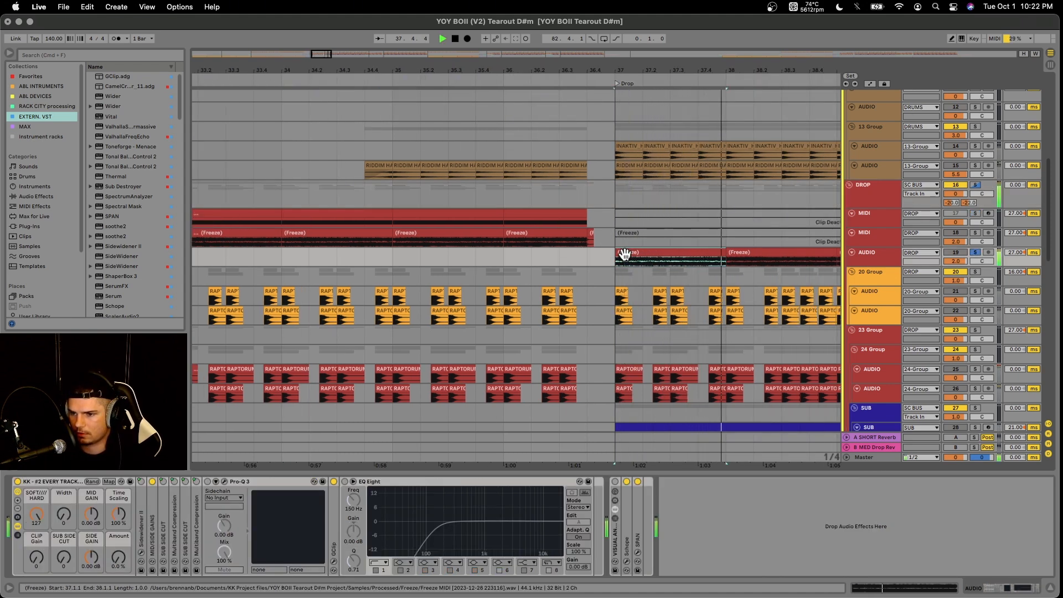
key("space")
Audition the MIDI clip at bar 33 with the DROP group's EQ Eight rack off and on, and re-enable the overridden automation
left_click(875, 196)
scroll(333, 194, "left", 3)
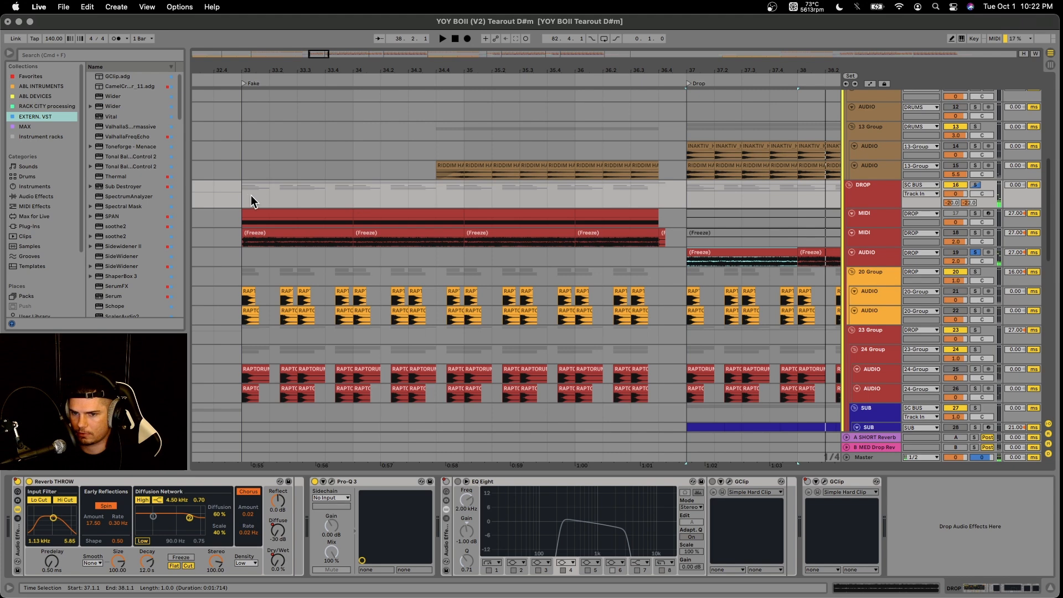
left_click_drag(245, 217, 353, 218)
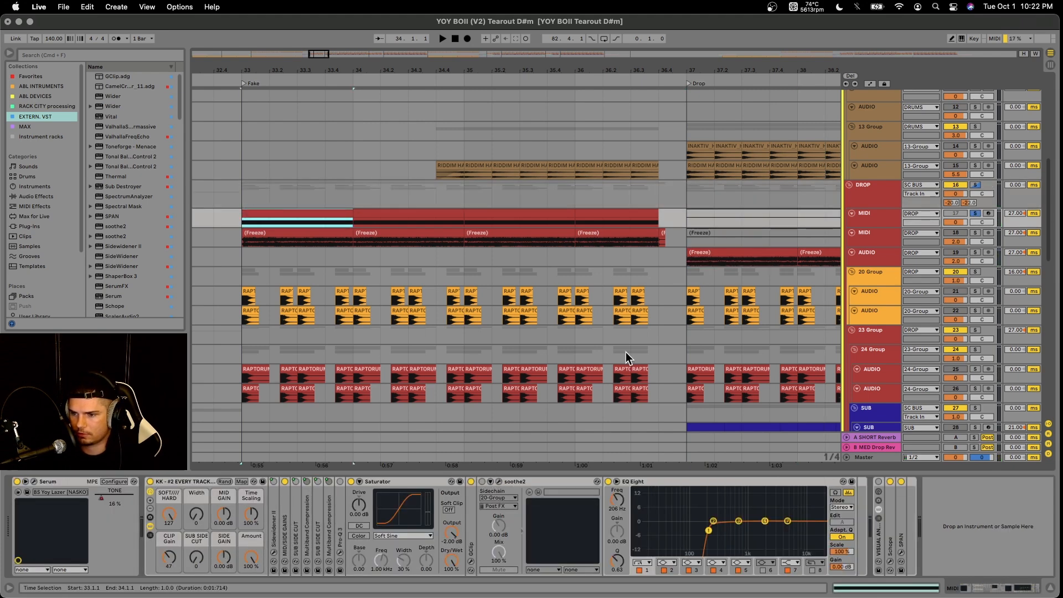
left_click(886, 193)
key("space")
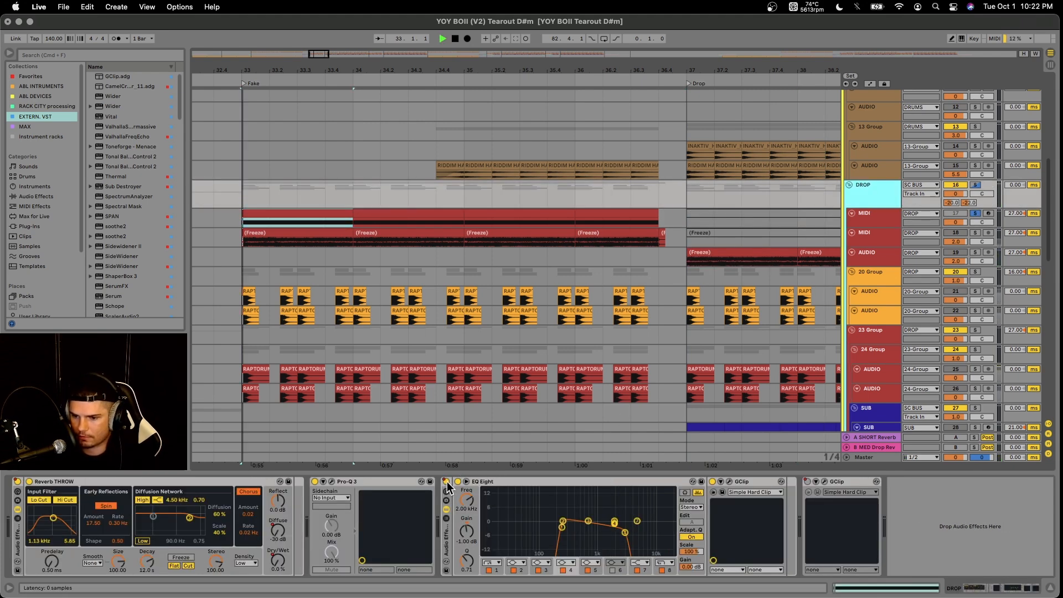
left_click(446, 482)
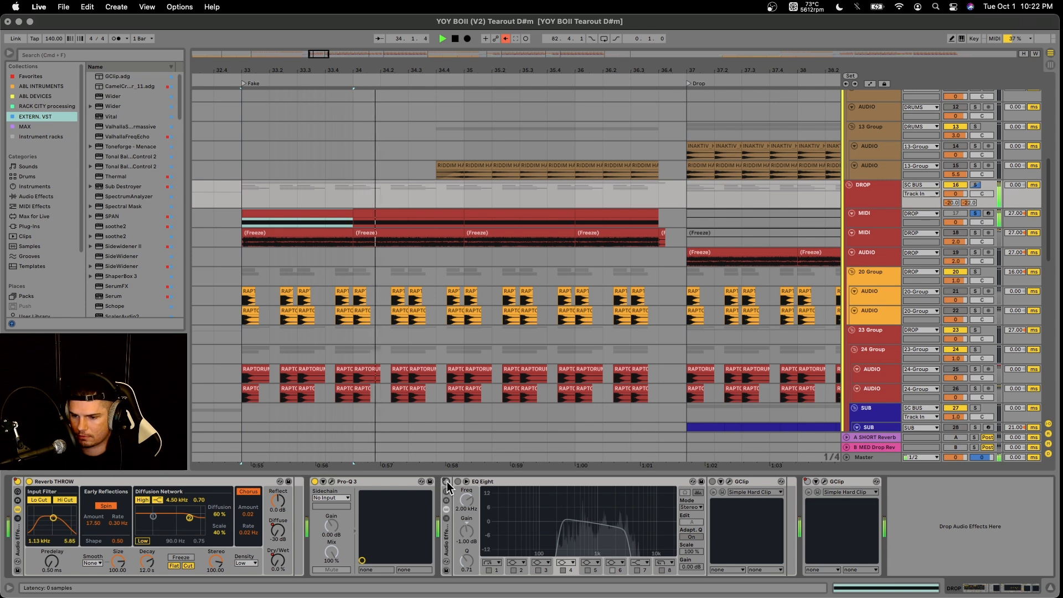
left_click(446, 483)
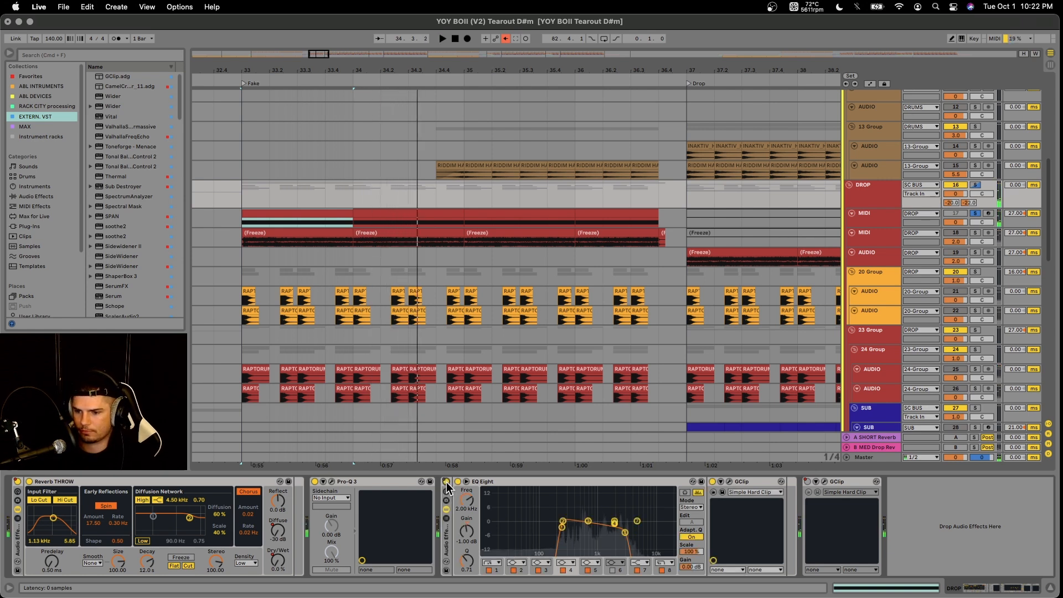
left_click(505, 39)
key("space")
key("space")
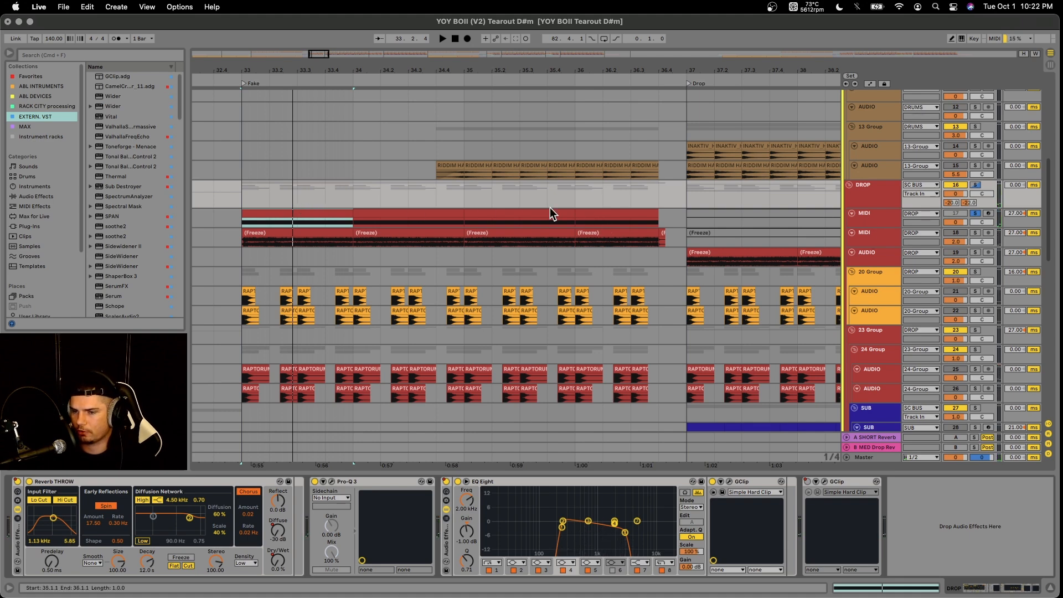
Compare the waveforms of the frozen clips at the start of the Fake section and at the Drop marker
scroll(618, 217, "down", 2)
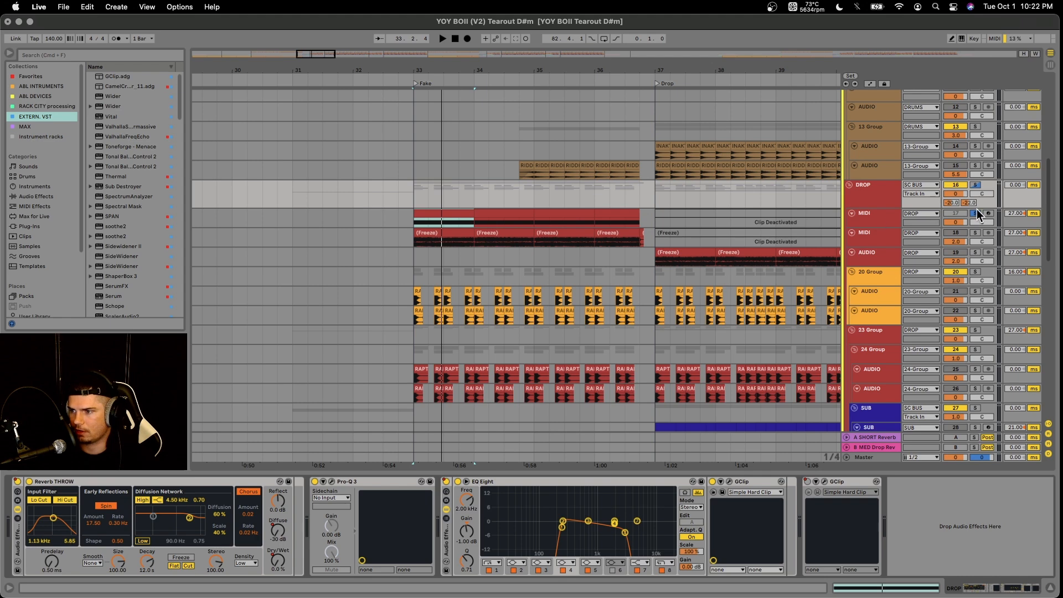
left_click(875, 214)
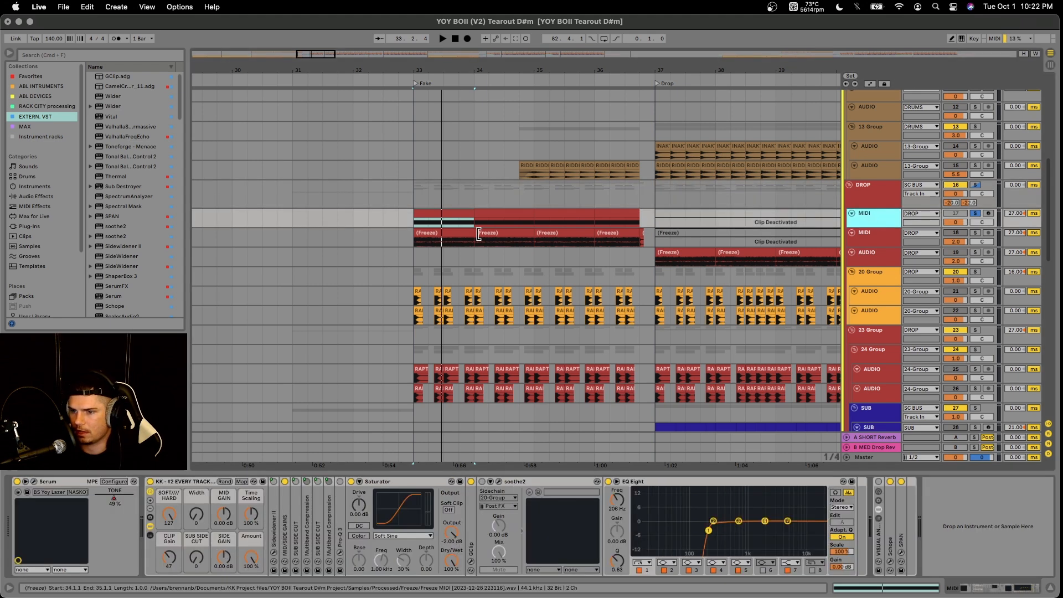
left_click(445, 234)
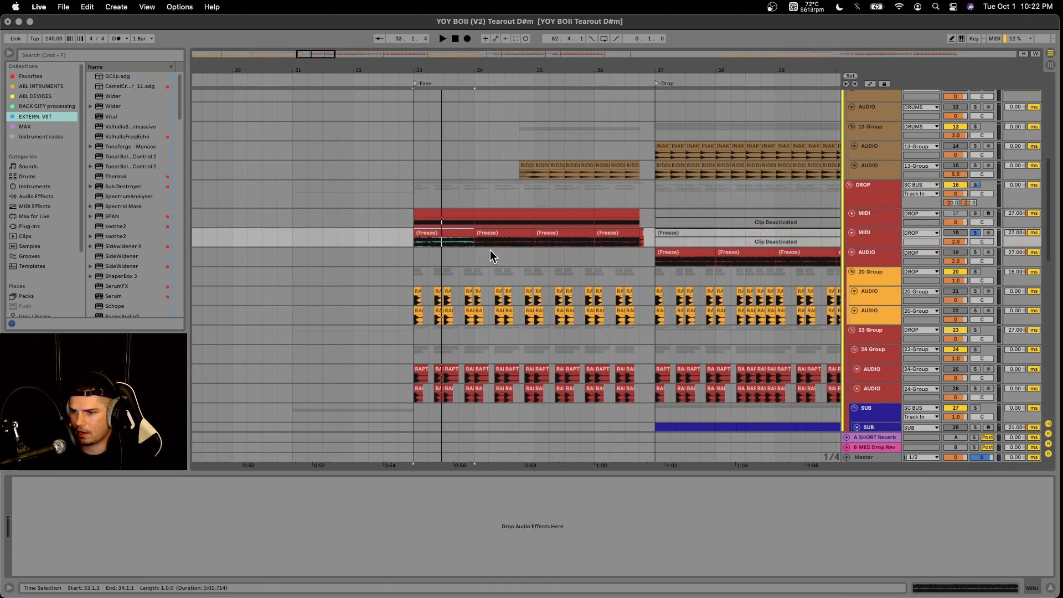
scroll(561, 264, "right", 5)
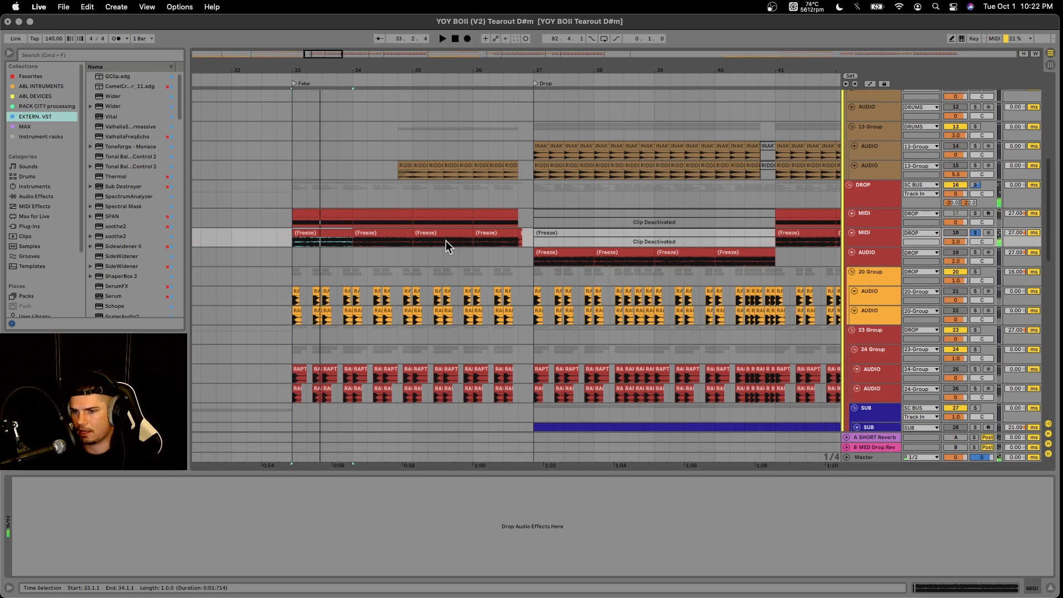
double_click(568, 256)
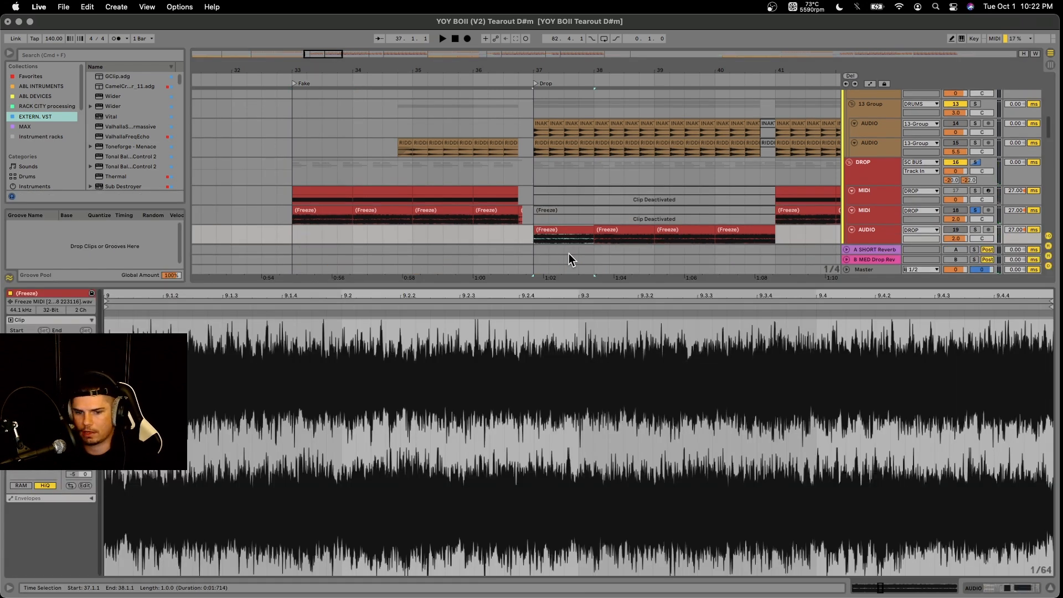
left_click(321, 210)
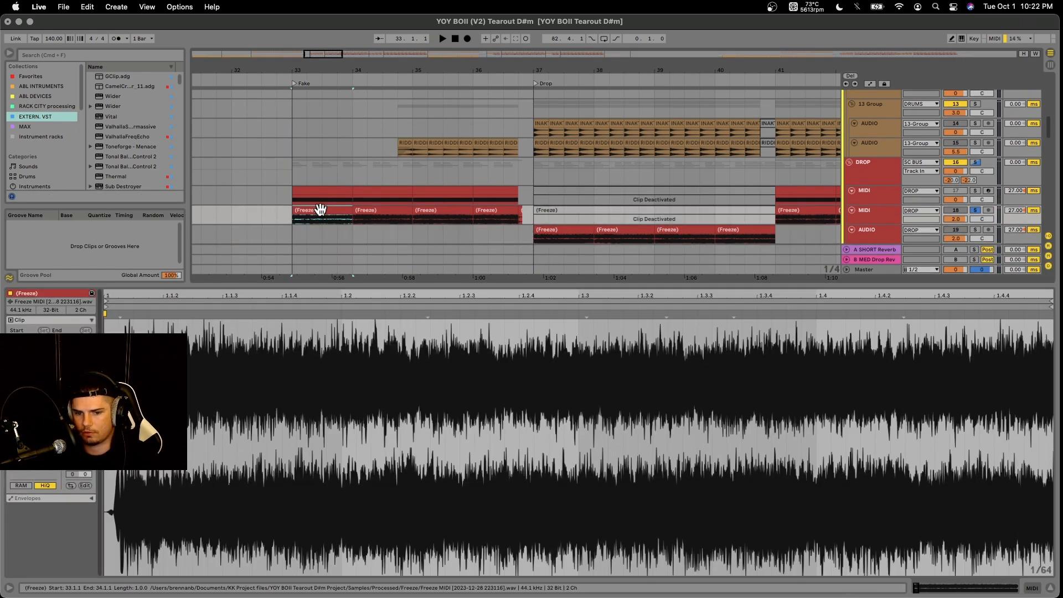
left_click(561, 230)
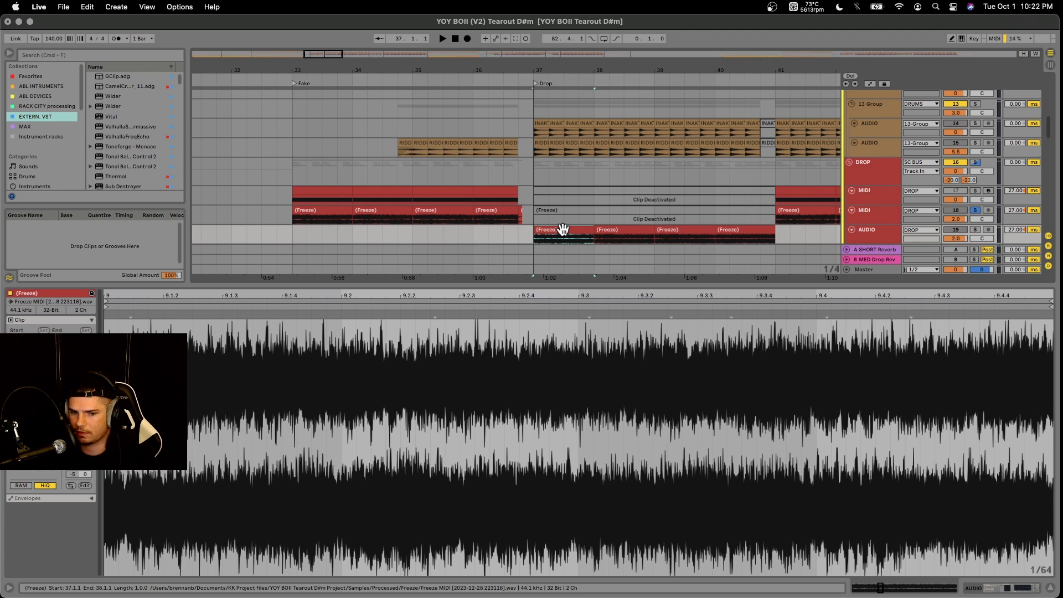
double_click(554, 286)
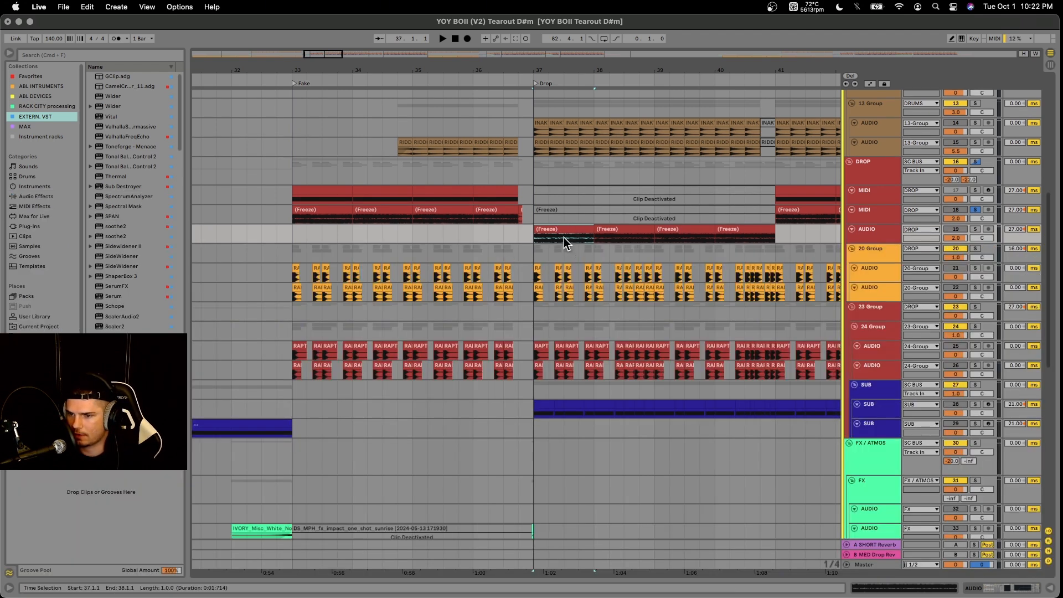
Examine the waveform of the frozen MIDI clip at bar 41 and close the clip view
scroll(569, 239, "right", 3)
left_click(723, 211)
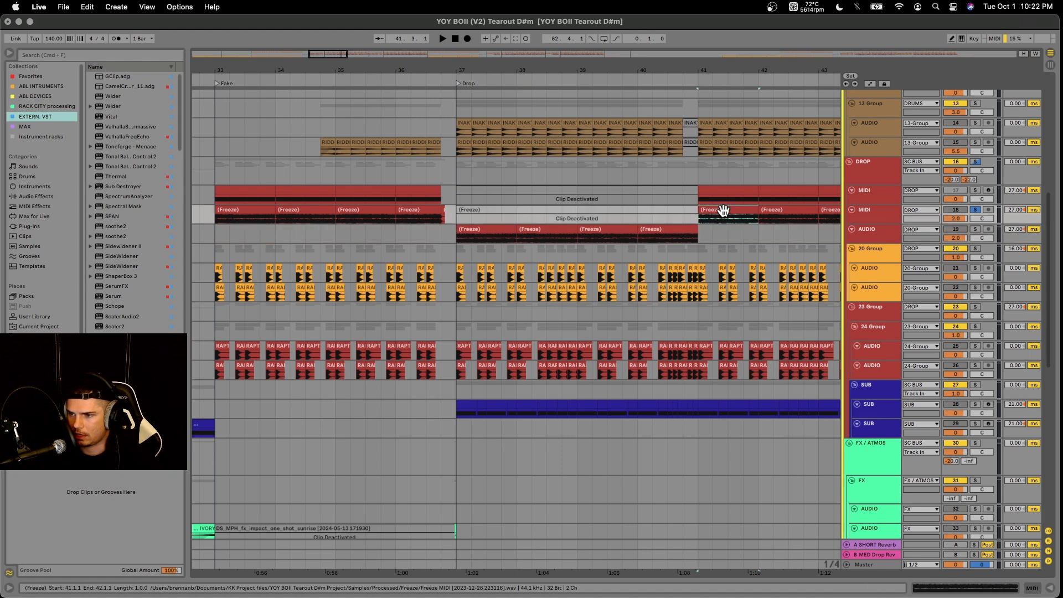
double_click(723, 210)
scroll(451, 195, "down", 3)
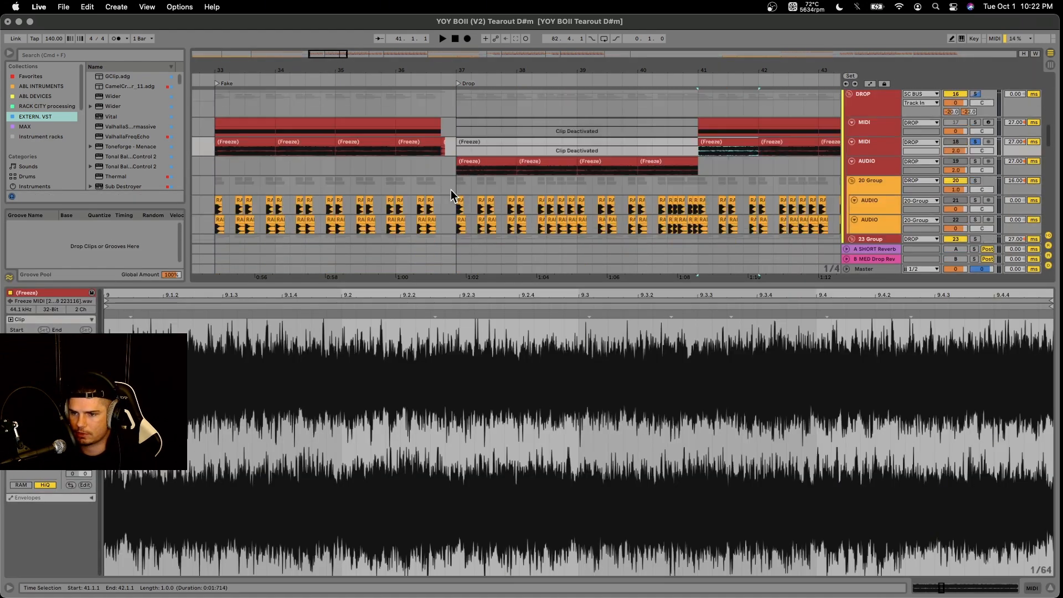
double_click(498, 284)
Solo the 20 Group track at the start of the Fake section and show its effects chain
scroll(487, 287, "left", 2)
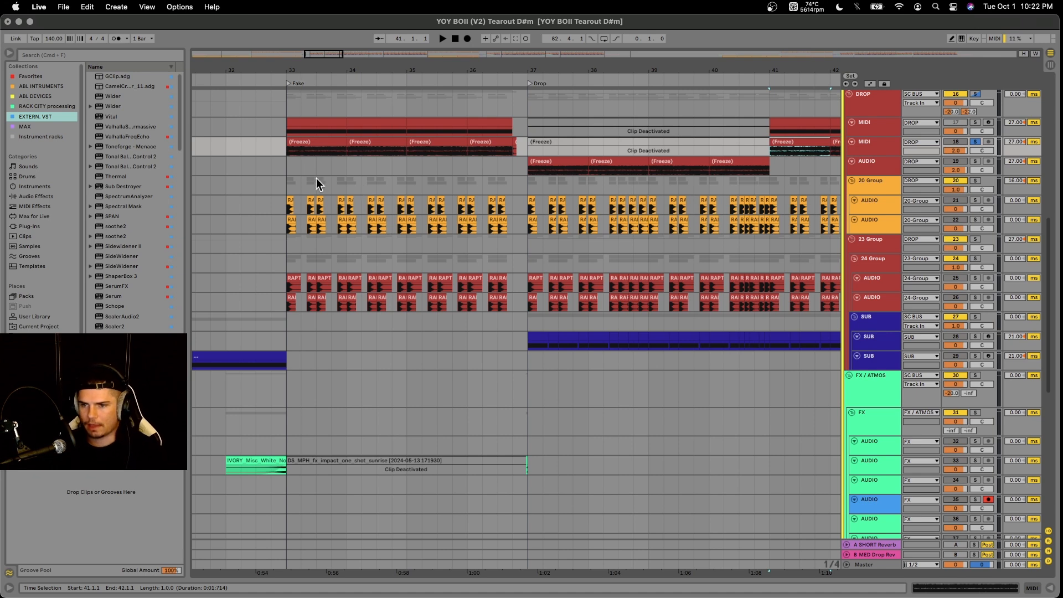
left_click(290, 190)
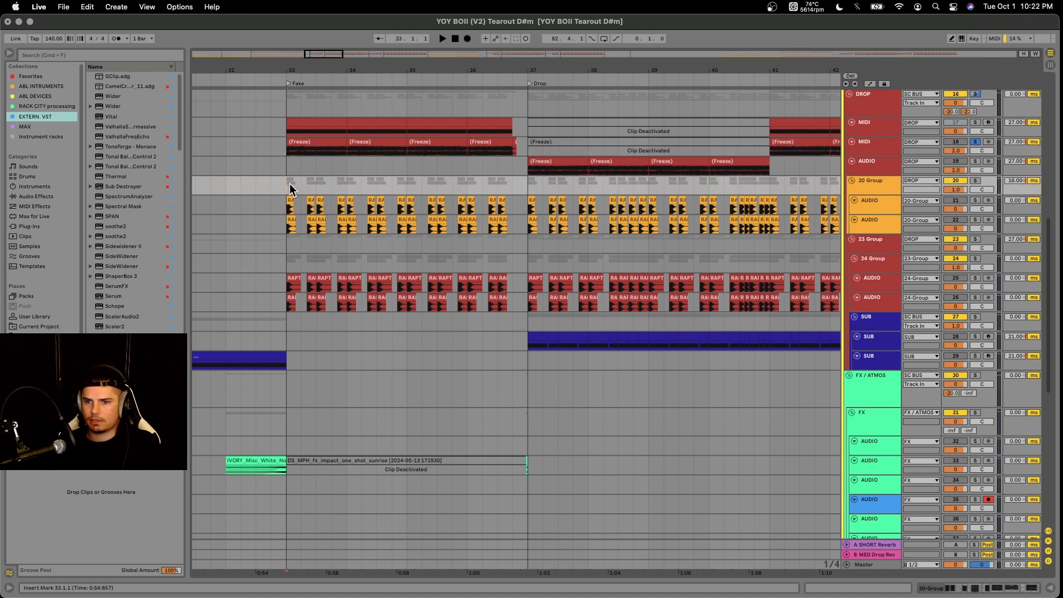
double_click(876, 185)
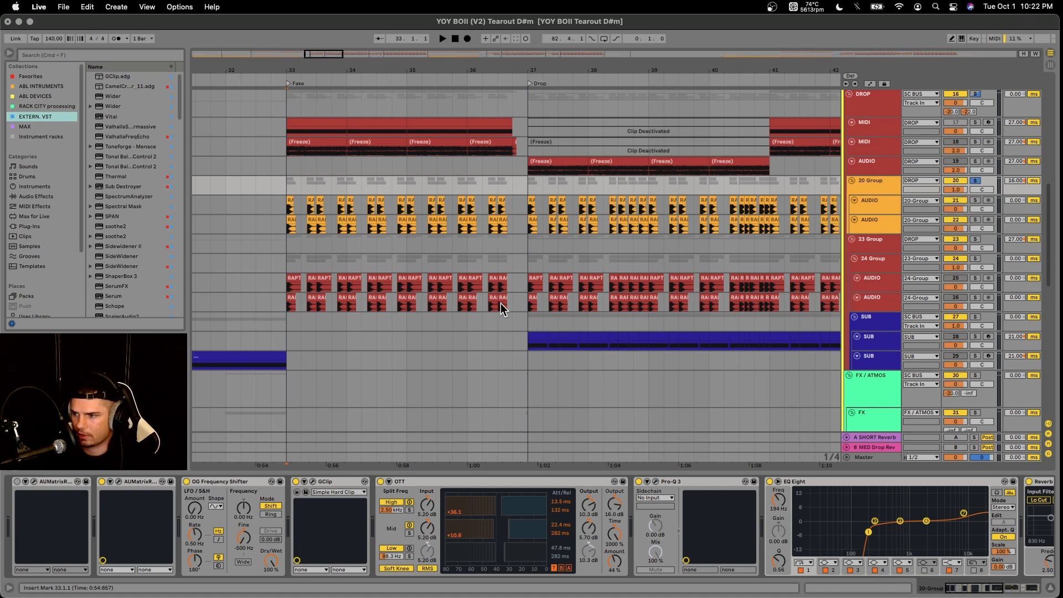
Play the soloed 20 Group from the Drop marker at bar 37 and examine its layered Raptorum clips up close
left_click(529, 188)
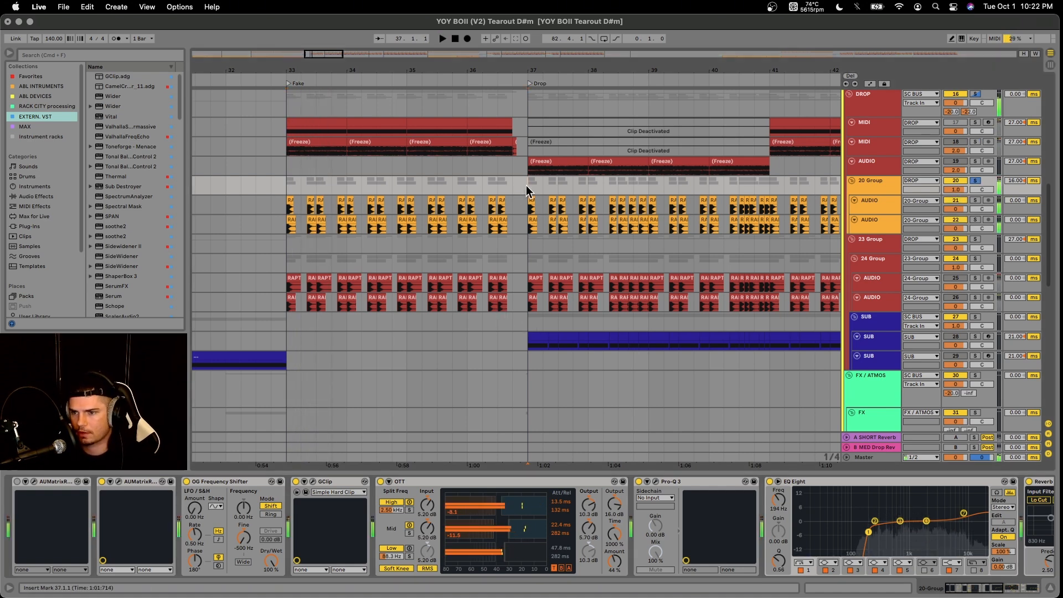
key("space")
scroll(540, 219, "up", 10)
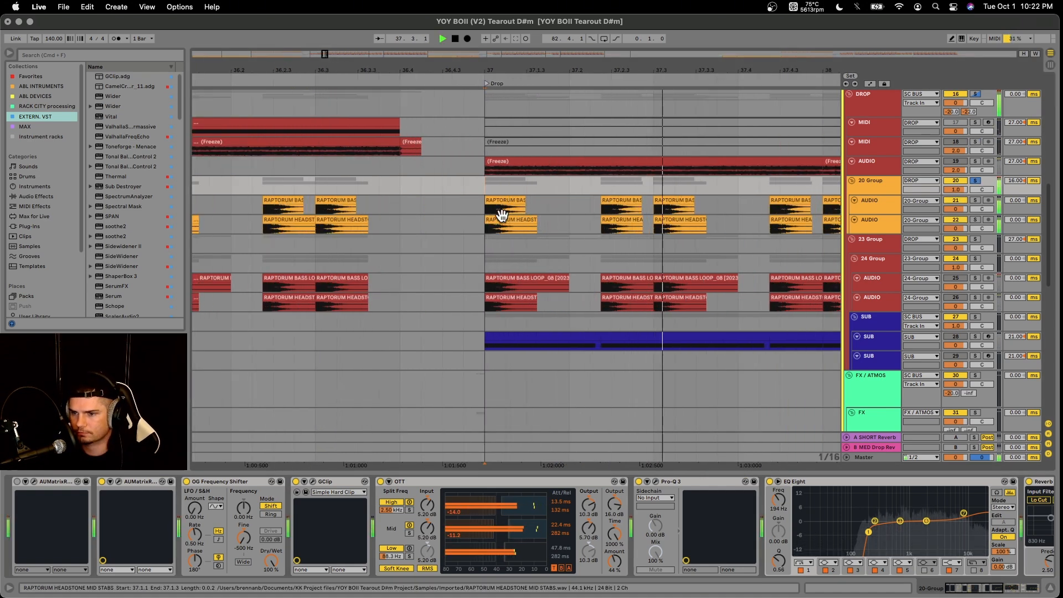
scroll(509, 216, "up", 3)
key("space")
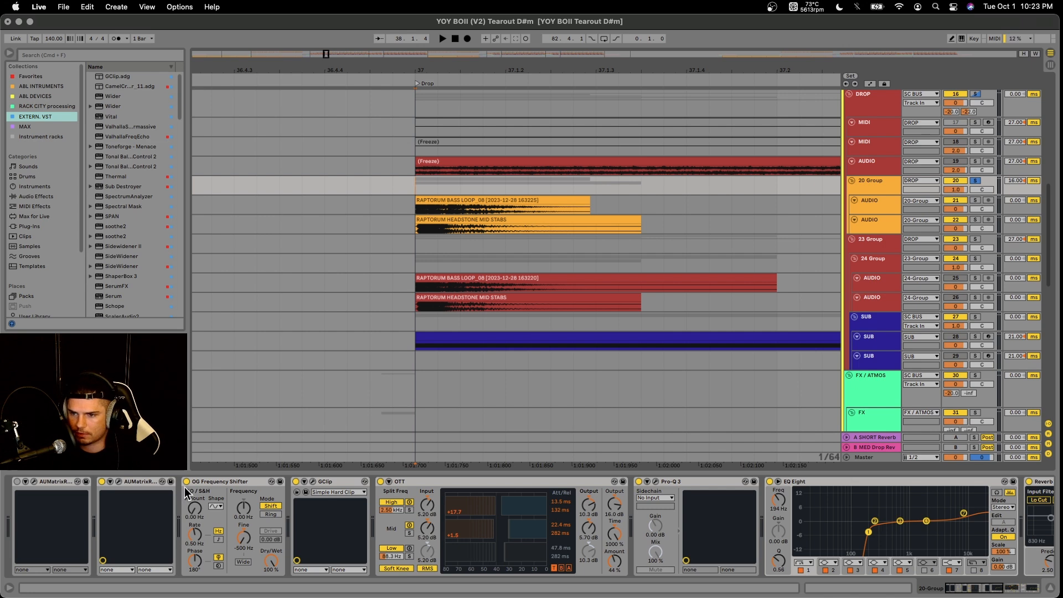
Collapse the 20 Group's effects one by one, from the first AUMatrixReverb through to the Reverb
double_click(53, 481)
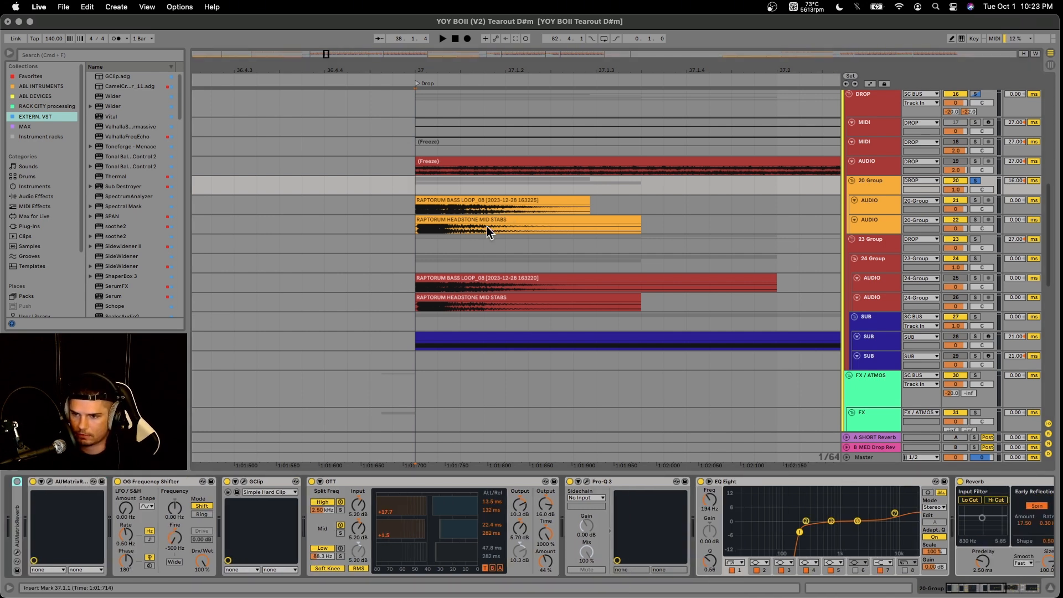
left_click(75, 482)
double_click(74, 481)
double_click(83, 483)
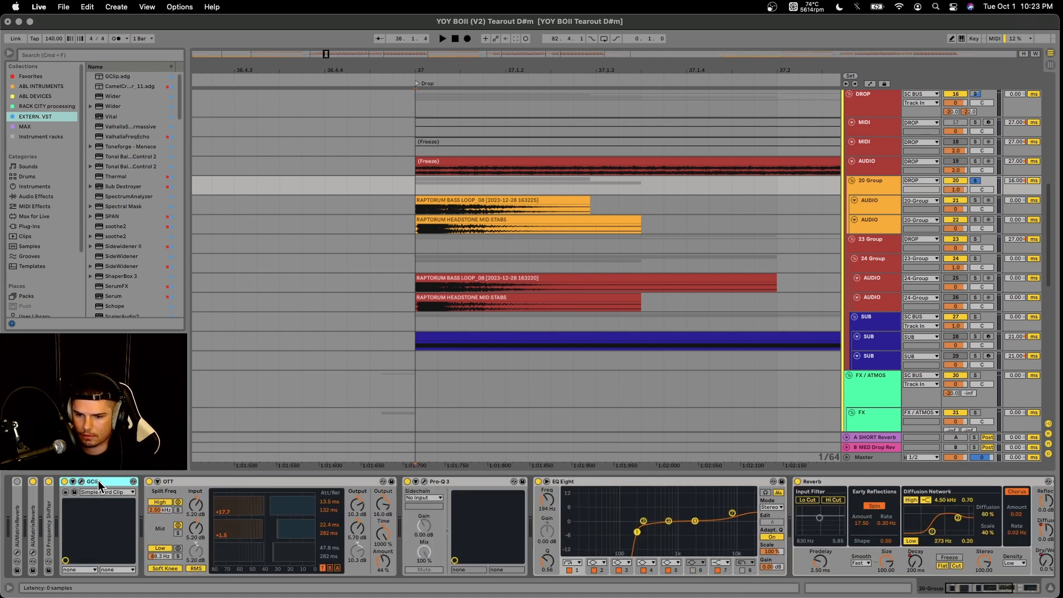
double_click(98, 481)
double_click(167, 481)
double_click(166, 480)
double_click(196, 480)
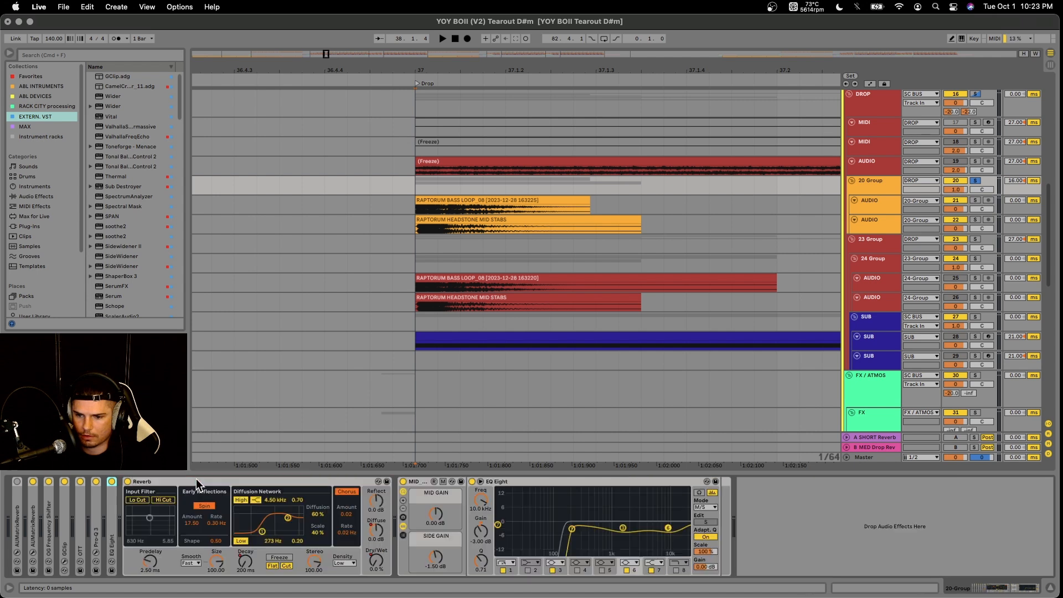
double_click(196, 480)
left_click(166, 483)
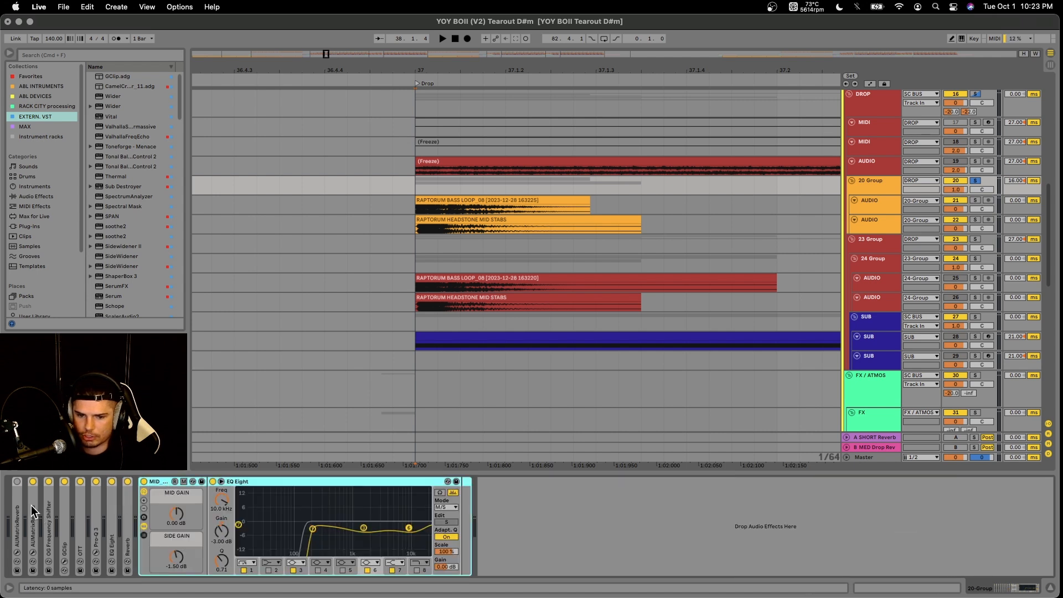
Play the soloed 20 Group from bar 37 while switching the second AUMatrixReverb on and off to compare the sound
key("space")
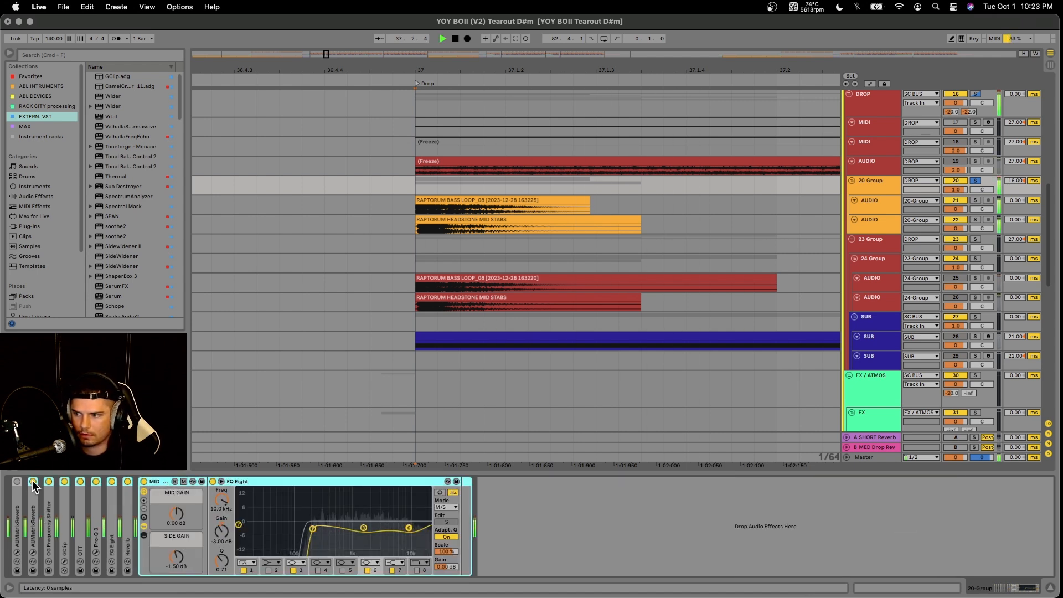
left_click(32, 482)
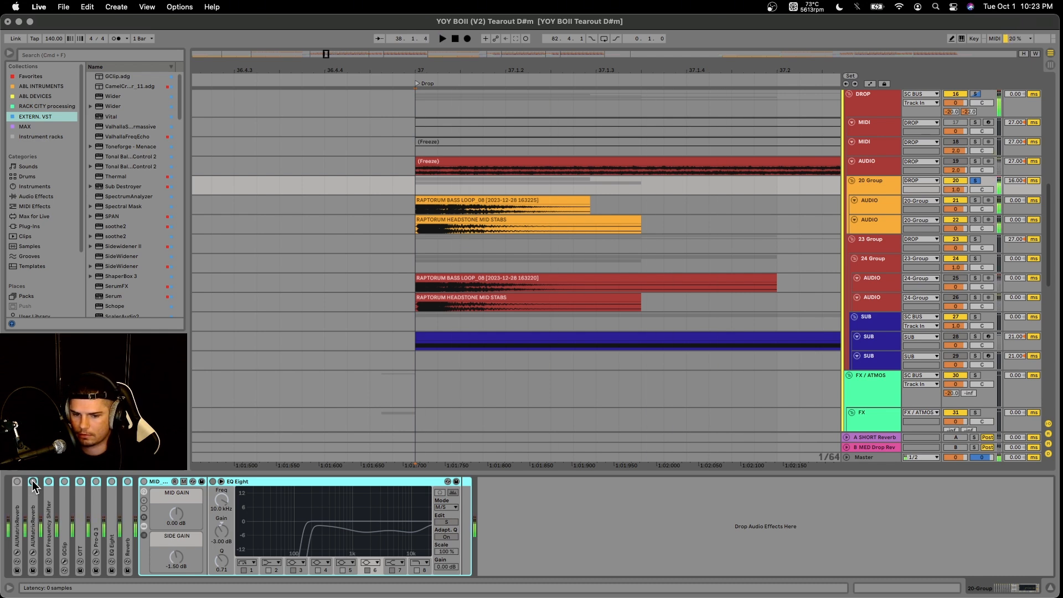
key("space")
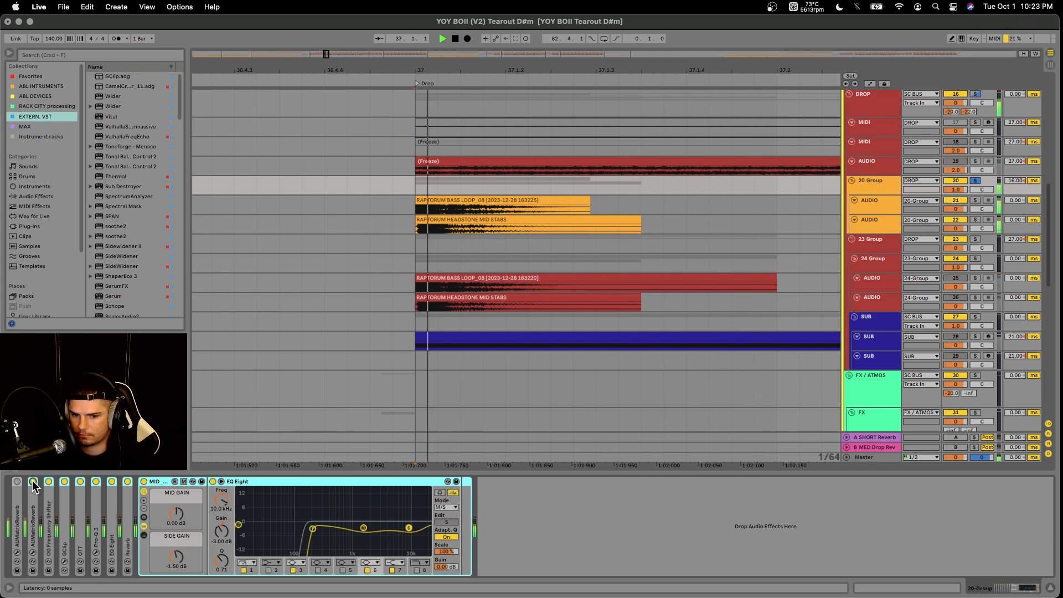
key("space")
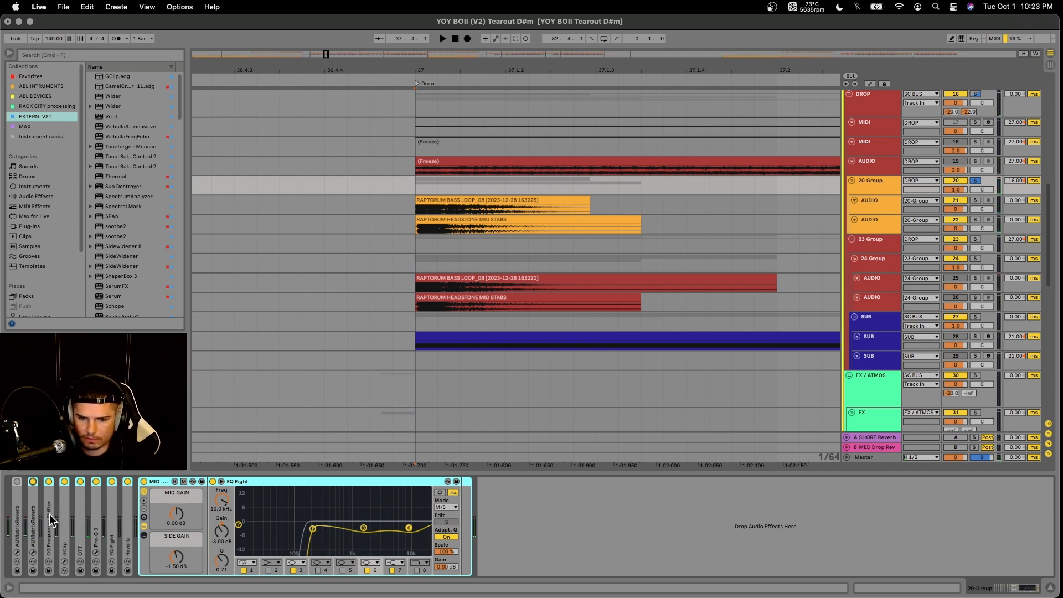
Expand the 20 Group's effects again, from the Reverb back to the second AUMatrixReverb
double_click(127, 517)
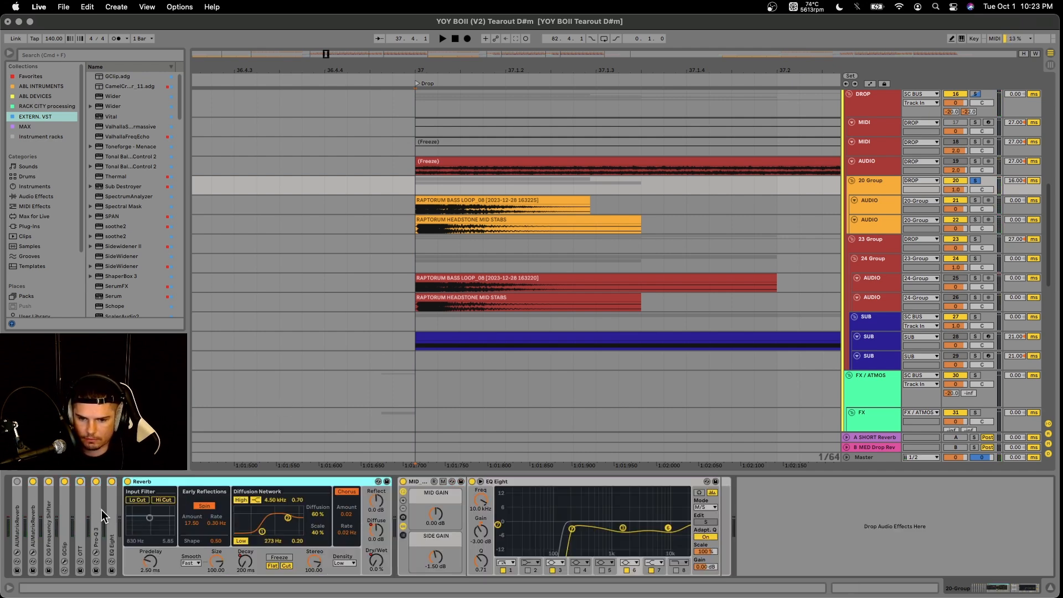
double_click(111, 513)
double_click(96, 512)
double_click(80, 511)
left_click(64, 511)
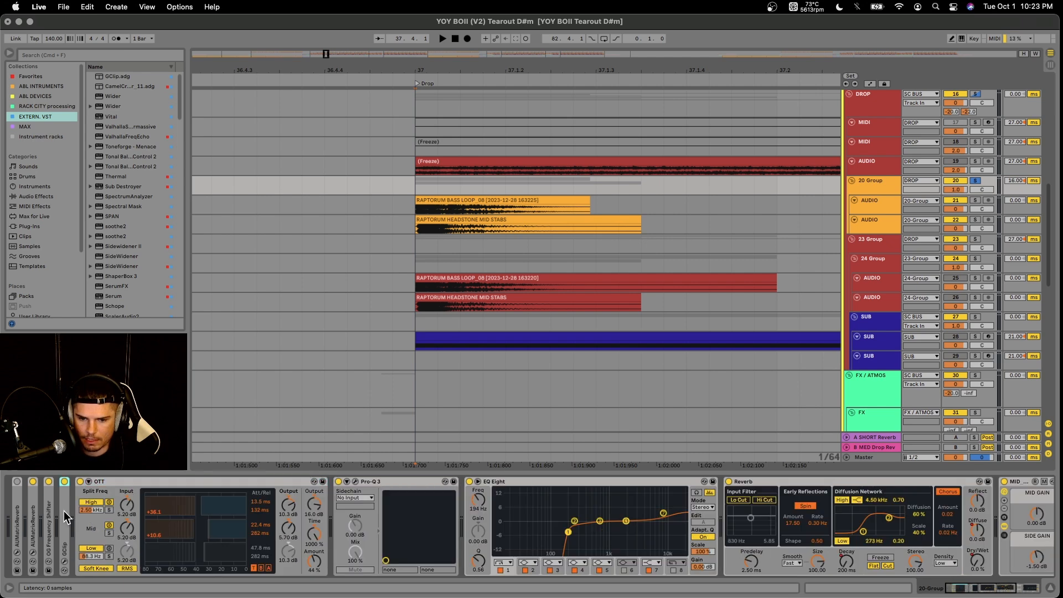
double_click(64, 511)
double_click(47, 511)
double_click(33, 513)
Inspect the settings of the second AUMatrixReverb and the GClip, closing each plug-in window after viewing
left_click(50, 480)
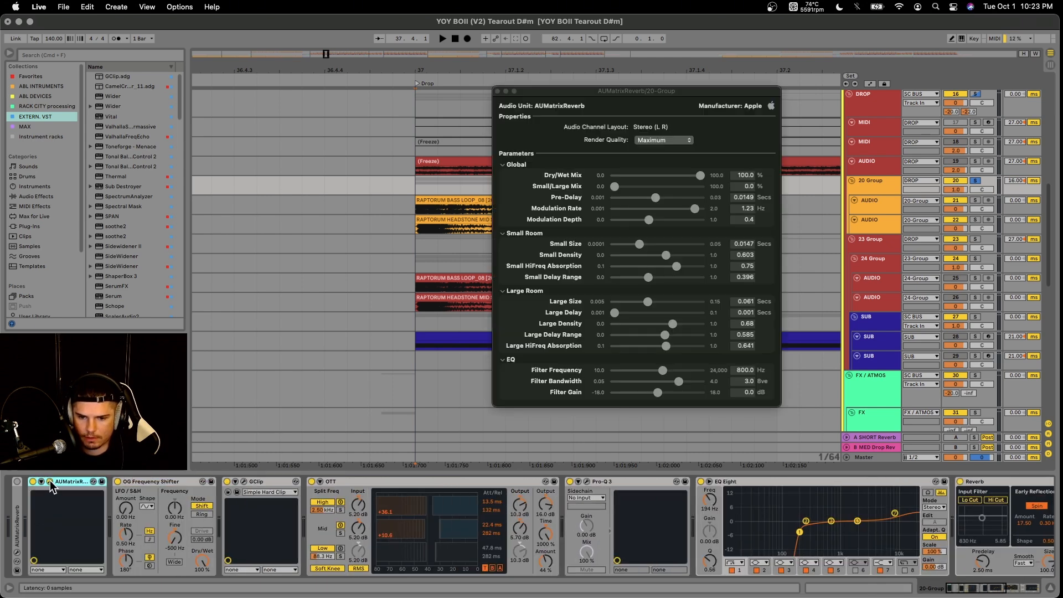
left_click(497, 91)
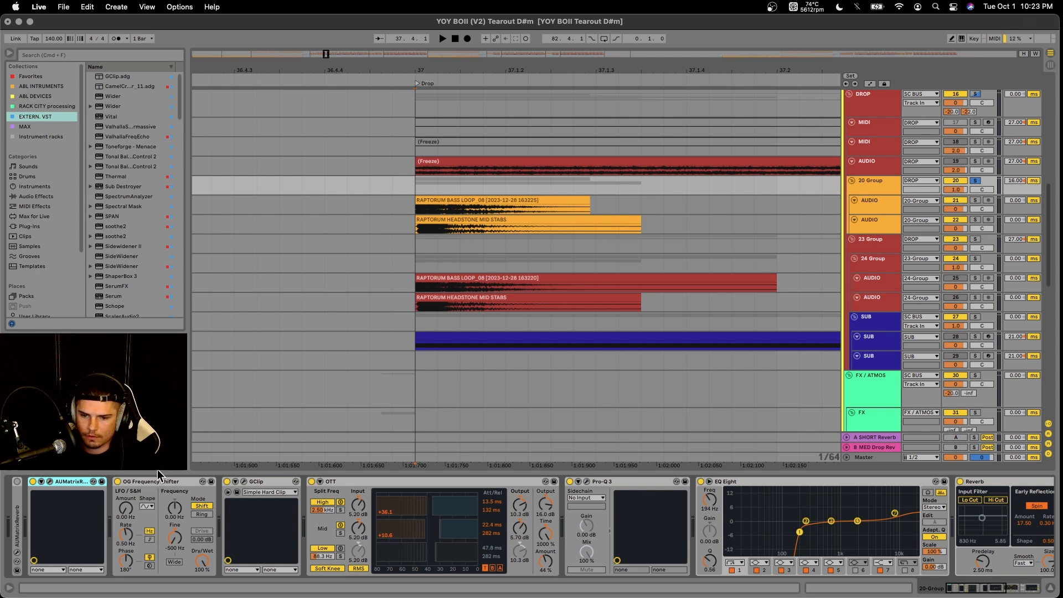
left_click(244, 481)
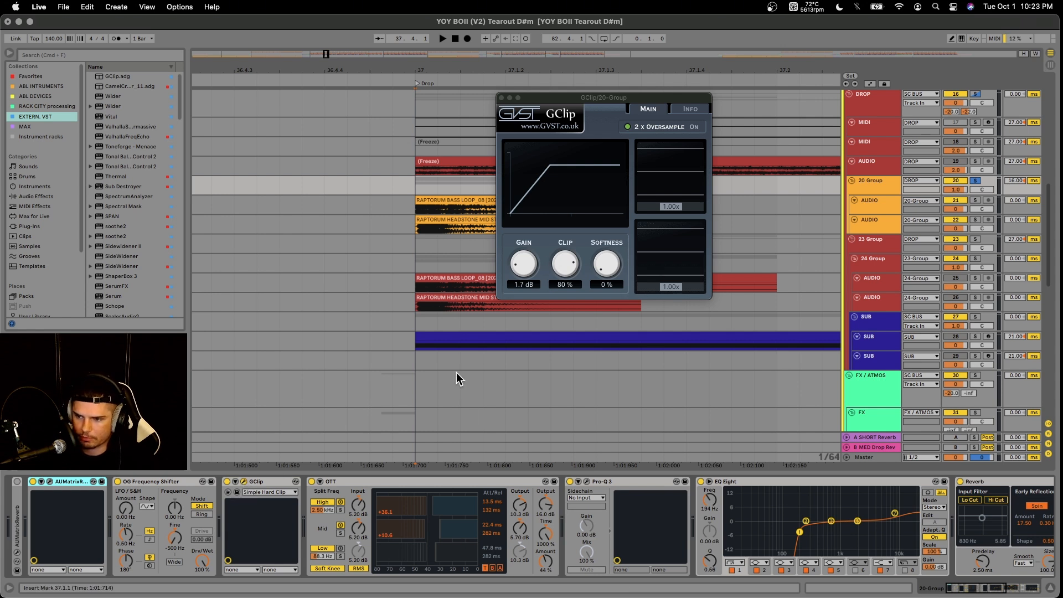
left_click(245, 482)
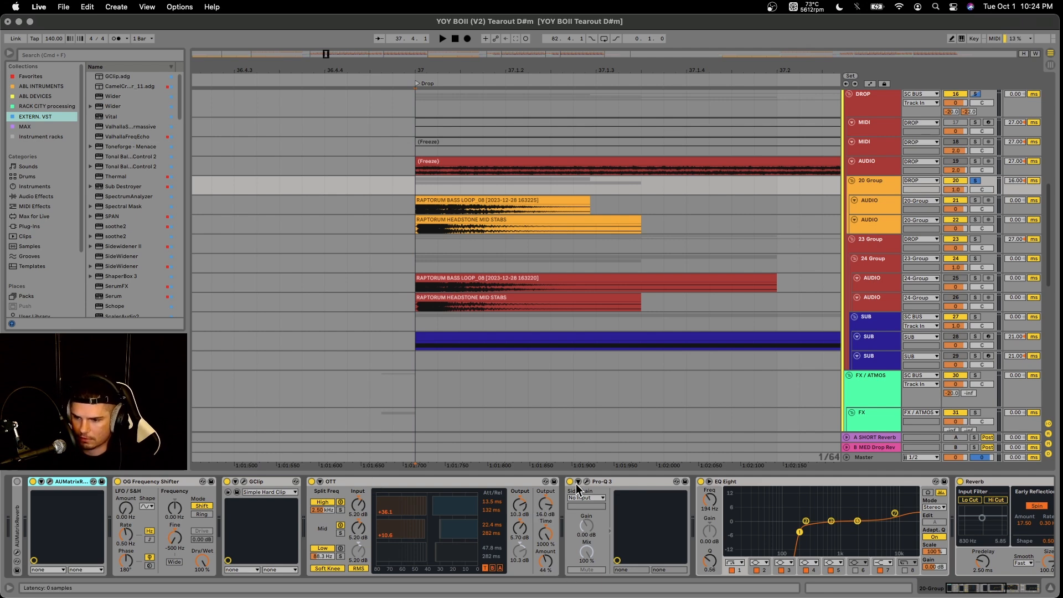
Examine the 20 Group's Pro-Q 3 curve with its low cut and notches, and close the plug-in window
scroll(324, 495, "right", 5)
left_click(411, 481)
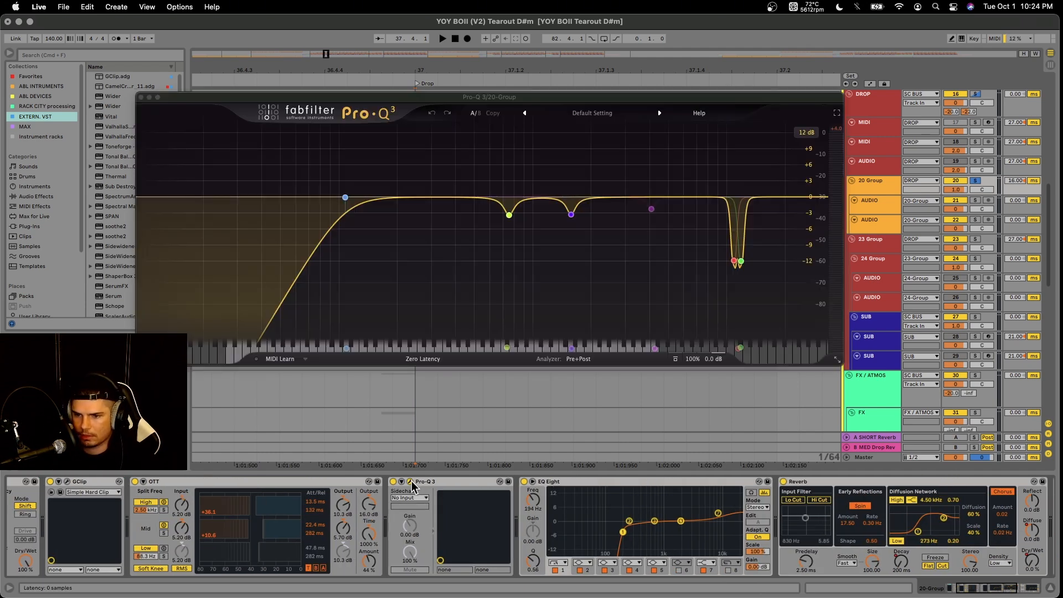
left_click(509, 215)
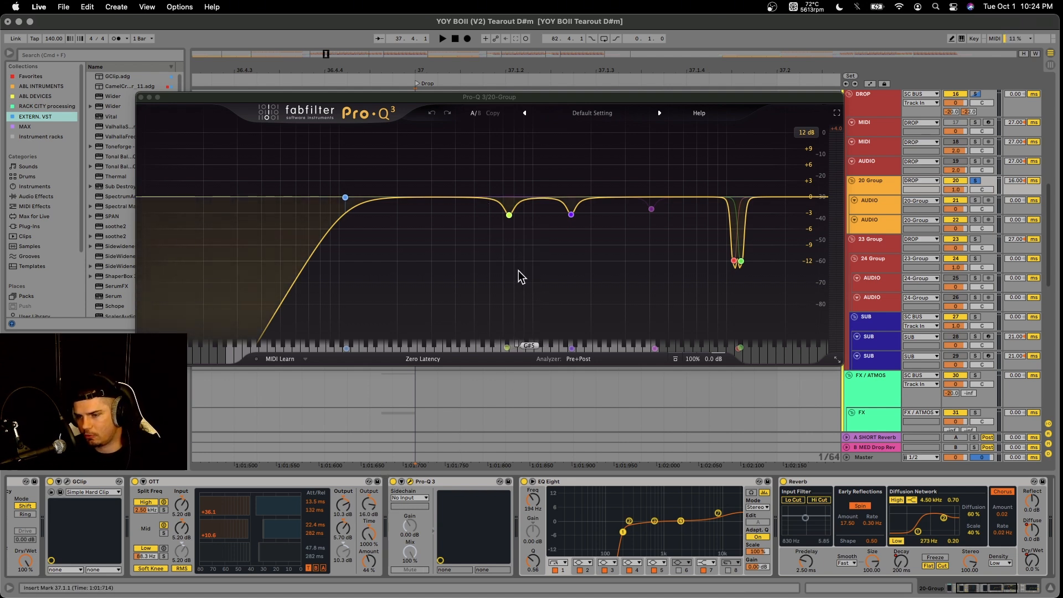
left_click(345, 198)
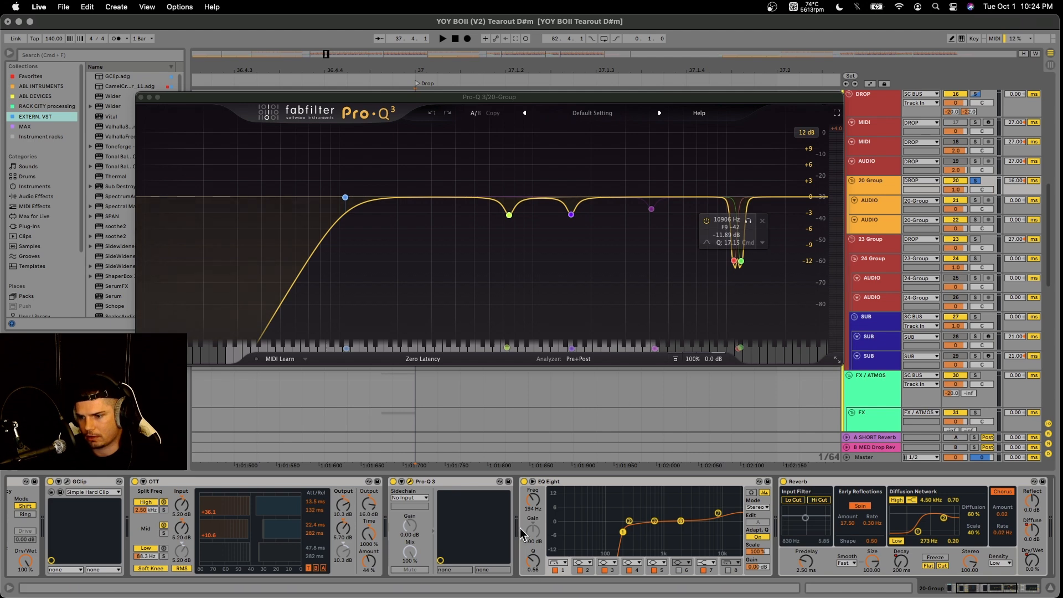
left_click(410, 482)
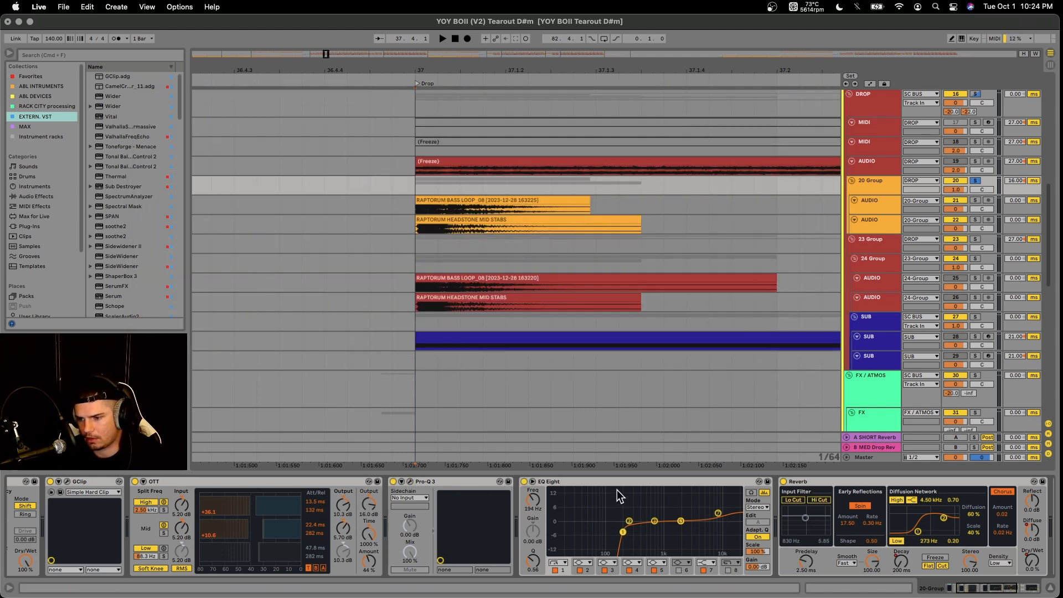
Show the automation lanes and examine the 20 Group's Reverb automation leading into the fake marker at bar 49
scroll(616, 486, "right", 5)
scroll(582, 482, "right", 3)
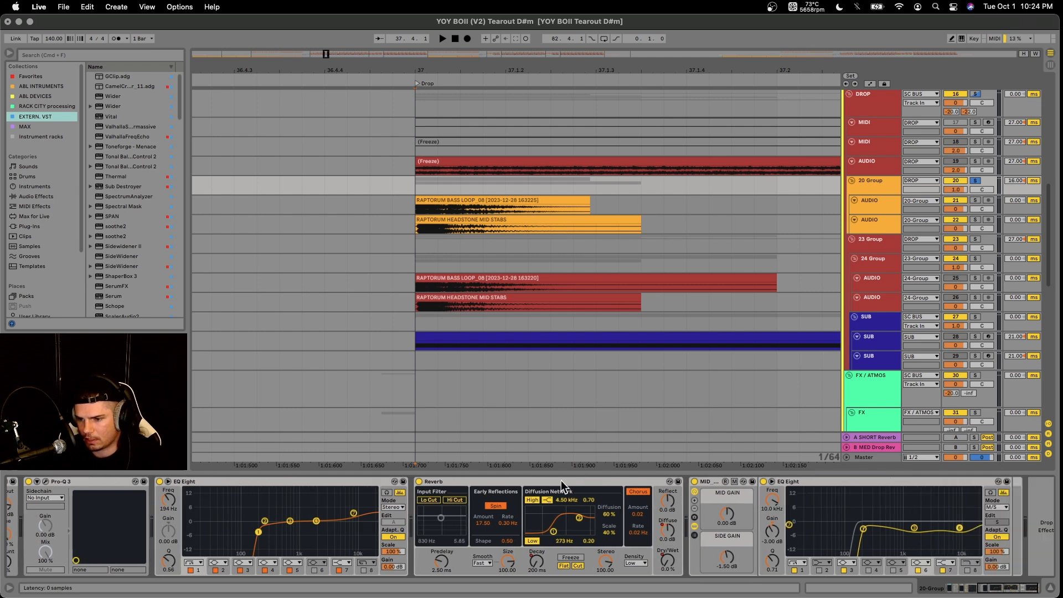
scroll(453, 290, "down", 6)
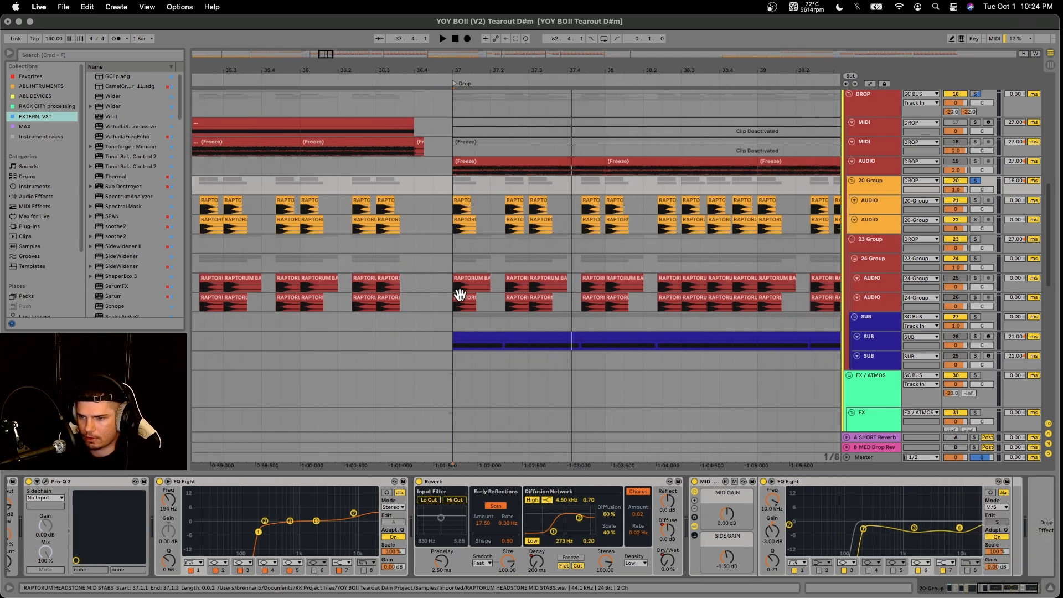
scroll(357, 255, "down", 3)
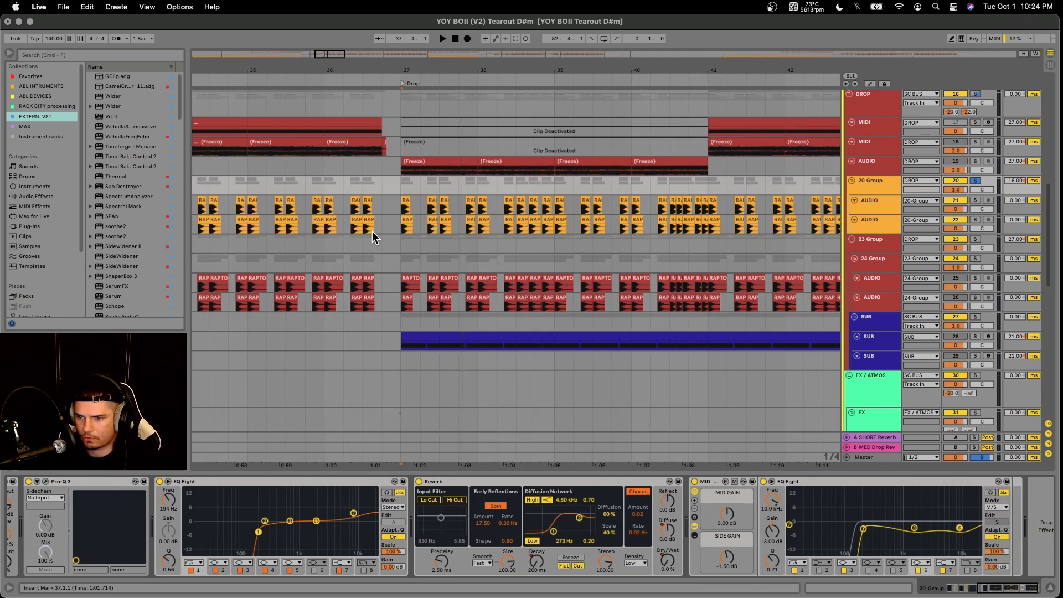
key("a")
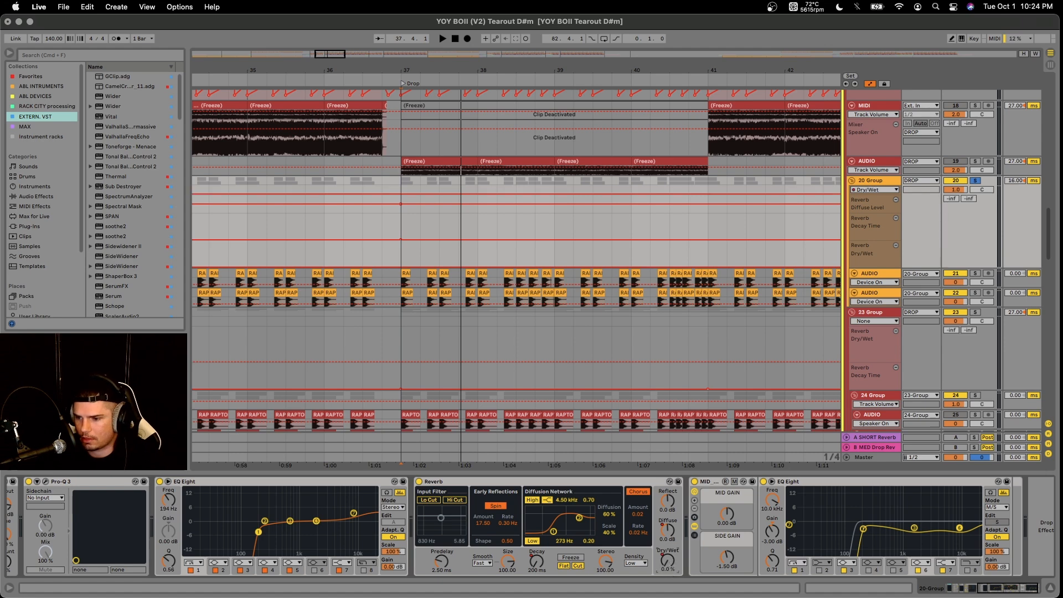
scroll(516, 195, "down", 8)
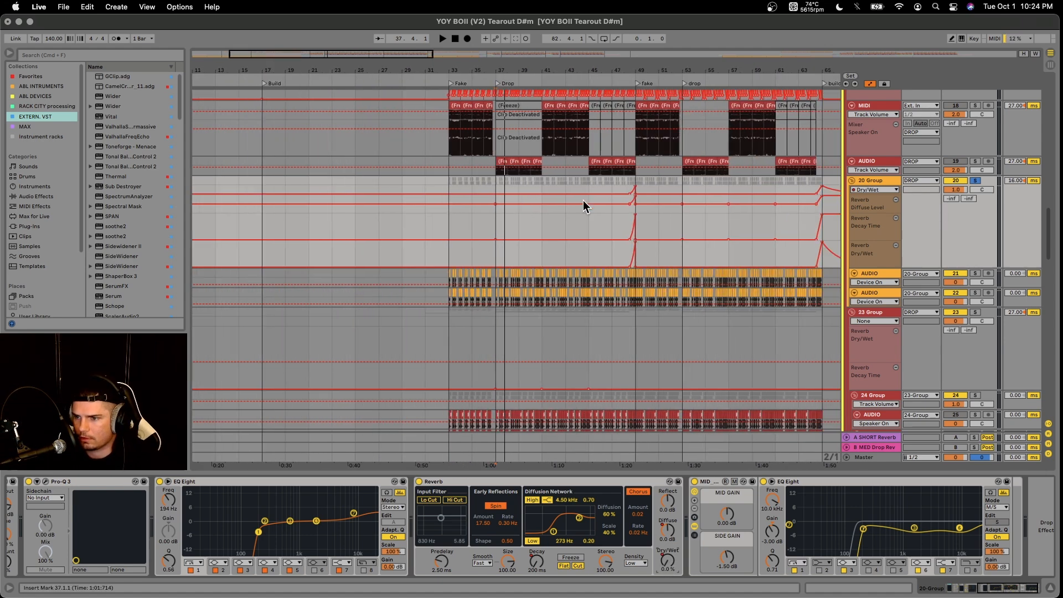
scroll(639, 208, "up", 6)
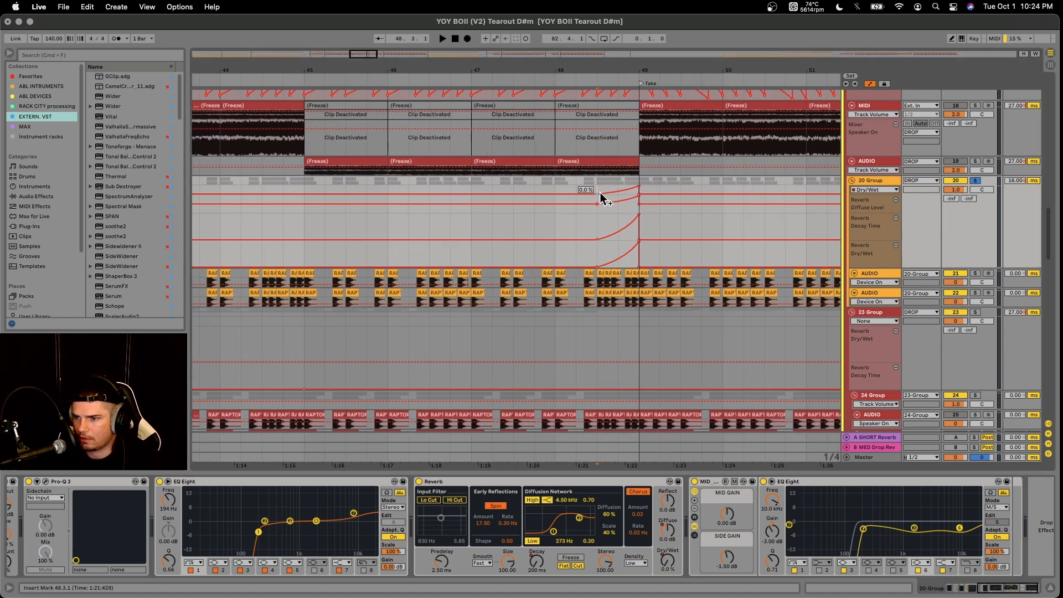
Play the 20 Group's reverb build-up from the middle of bar 48, and hide the automation with the Reverb device collapsed
key("space")
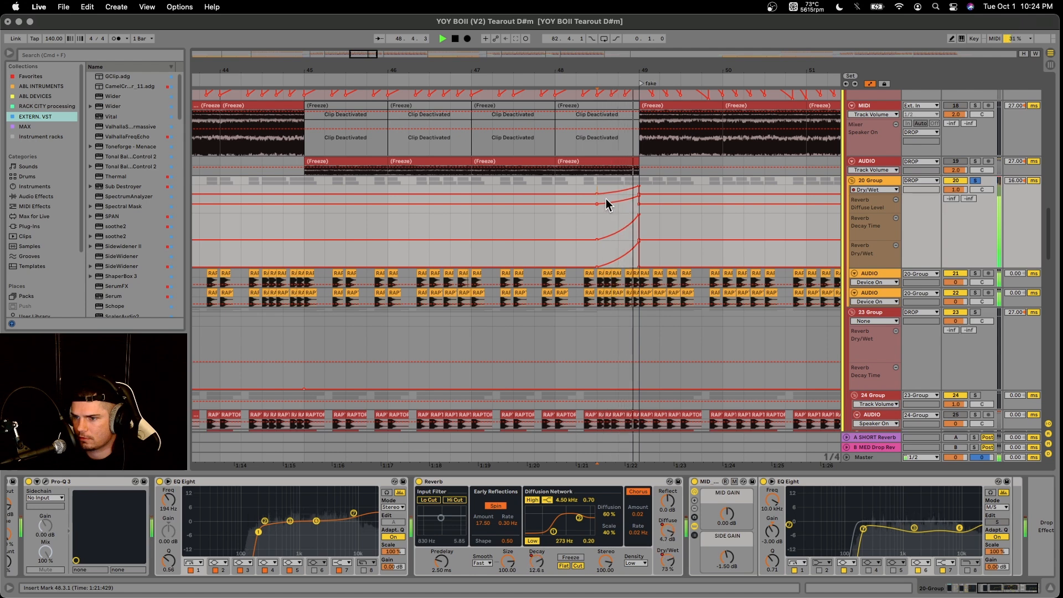
key("space")
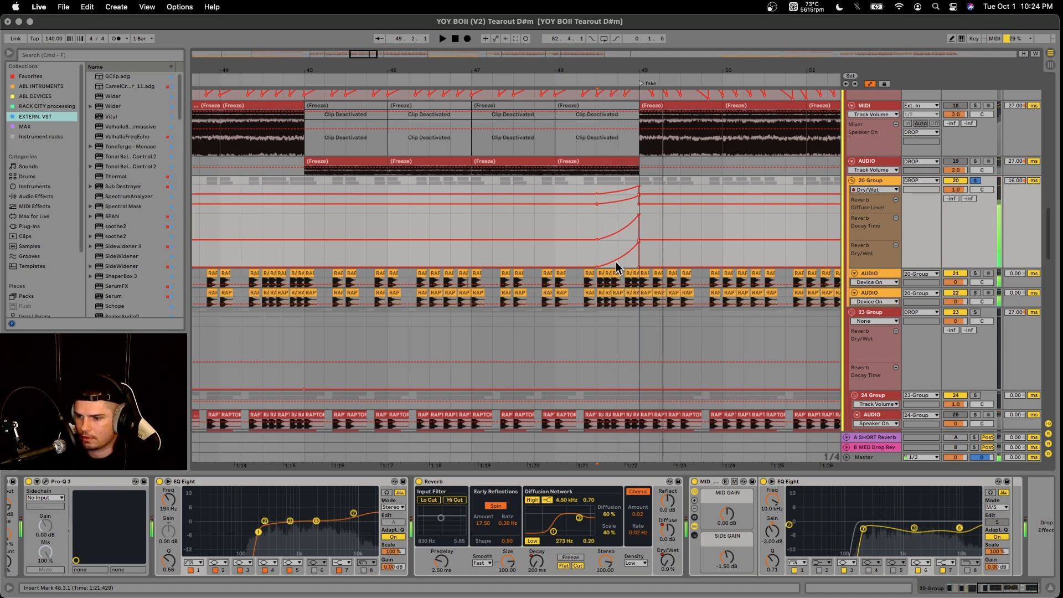
double_click(606, 481)
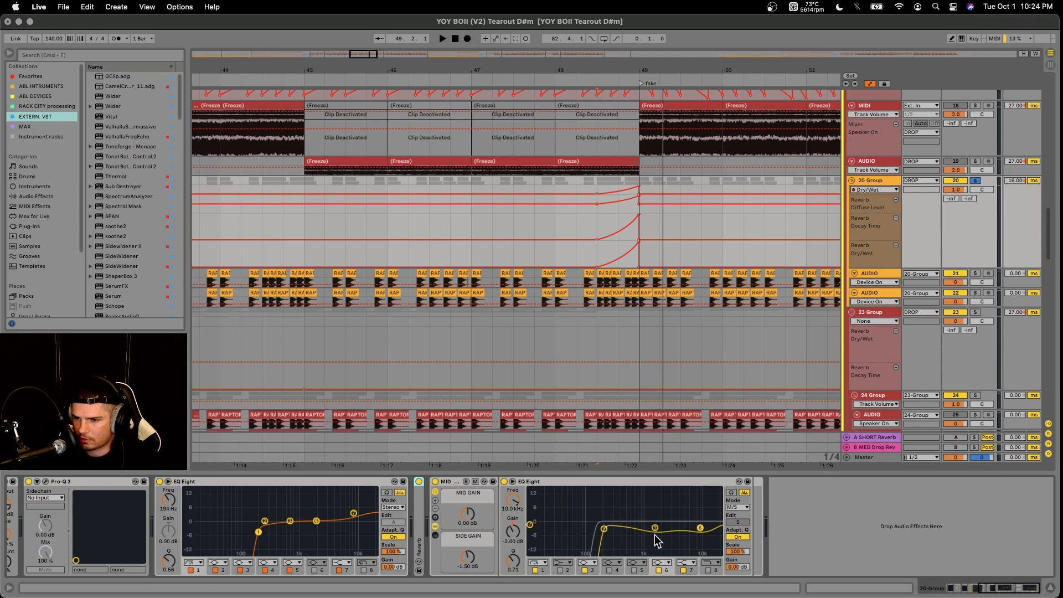
key("a")
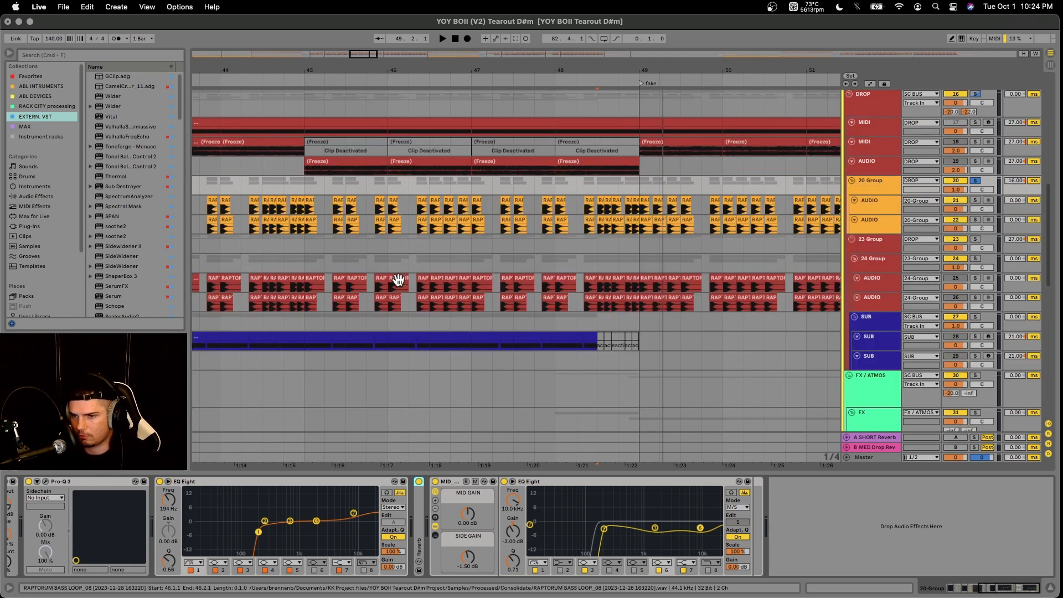
Solo the 23 Group track instead of the 20 Group and show its effects chain
scroll(393, 228, "down", 5)
scroll(395, 228, "left", 5)
scroll(395, 227, "left", 5)
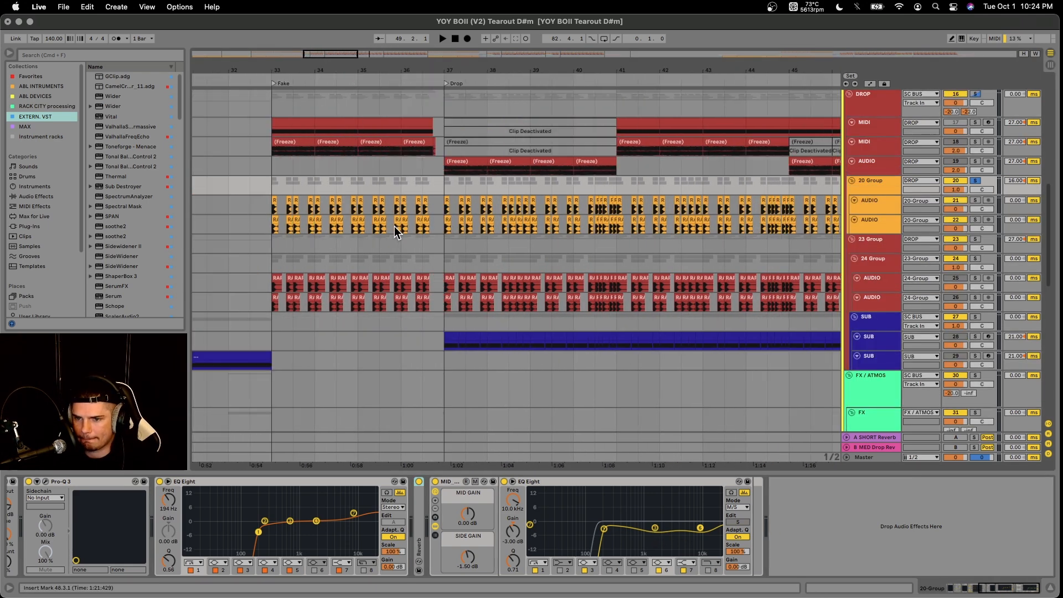
left_click(872, 242)
key("s")
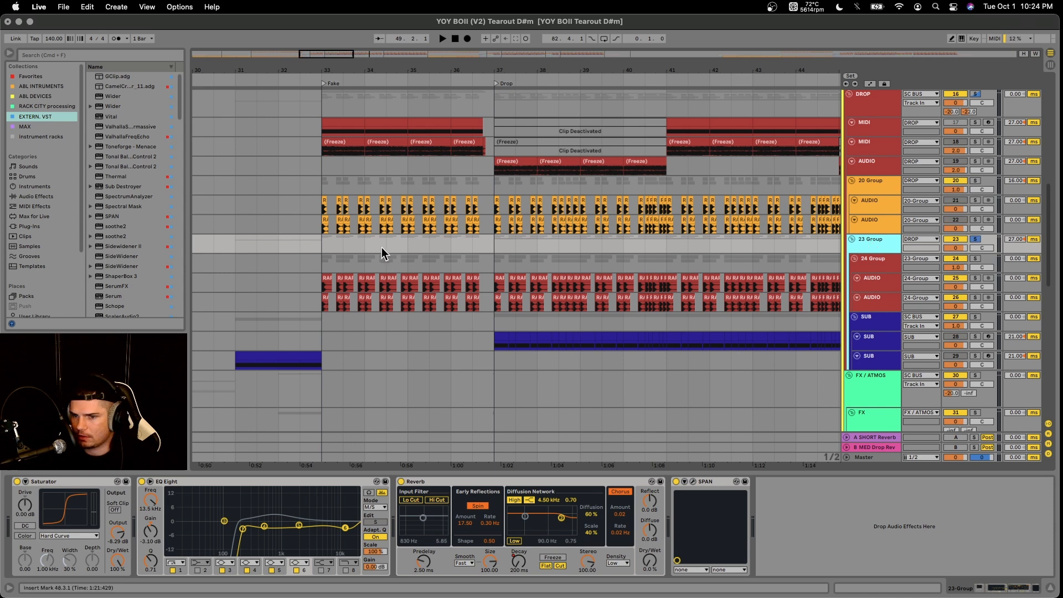
Play the soloed 23 Group from the Fake marker at bar 33 and from the Drop marker at bar 37
left_click(319, 242)
key("space")
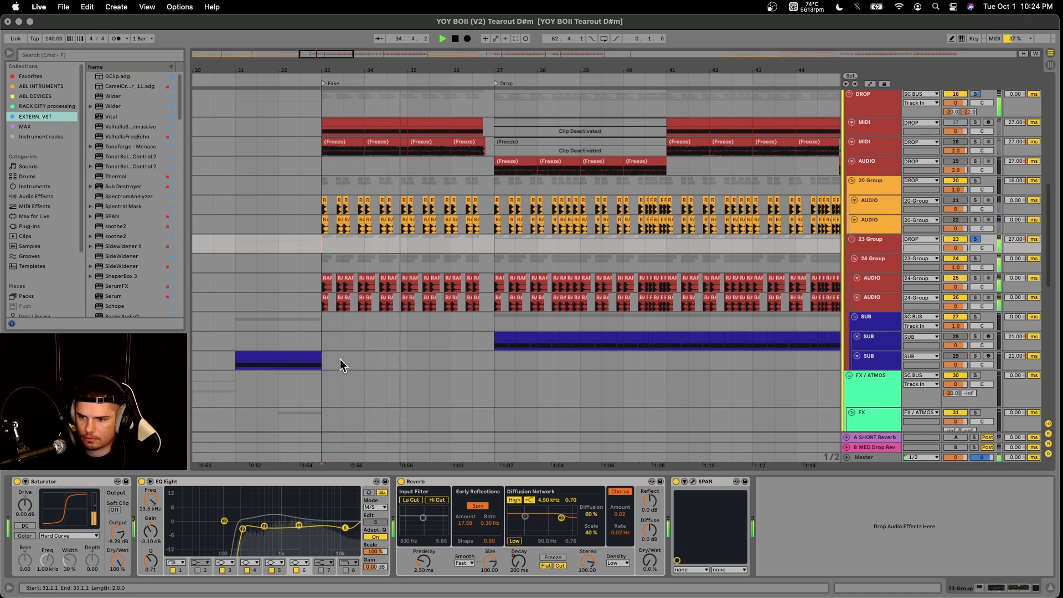
left_click(497, 244)
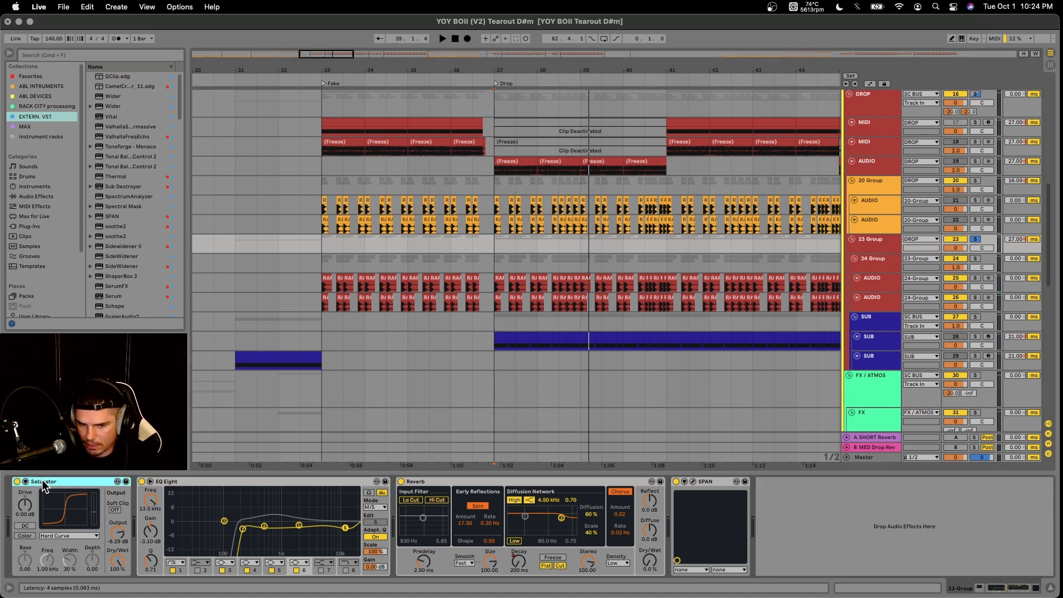
Switch off the Reverb in the 23 Group's effects chain and show the effects chain of the nested 24 Group
left_click(211, 479)
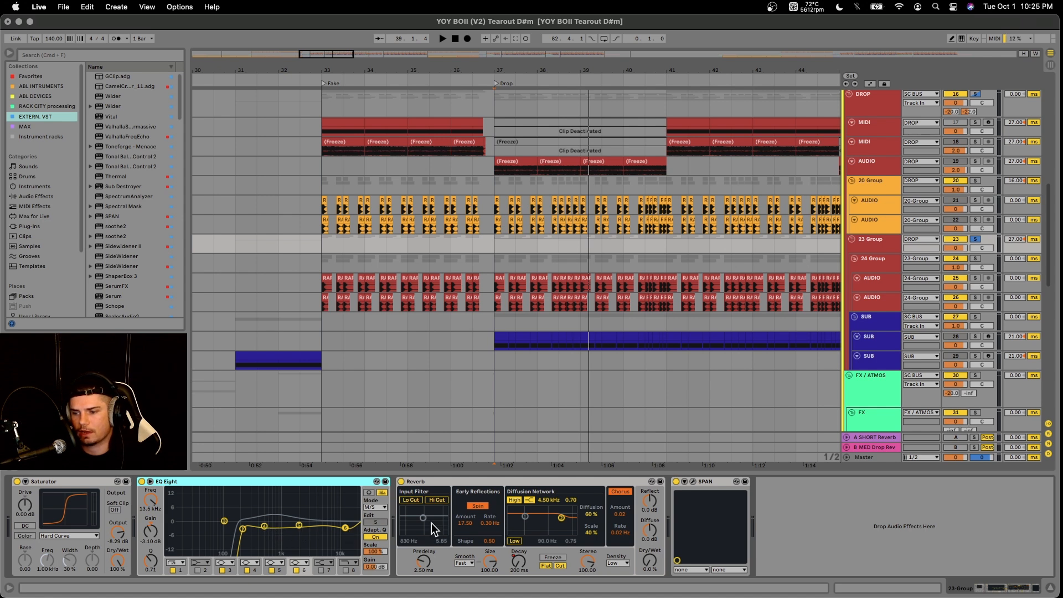
left_click(402, 481)
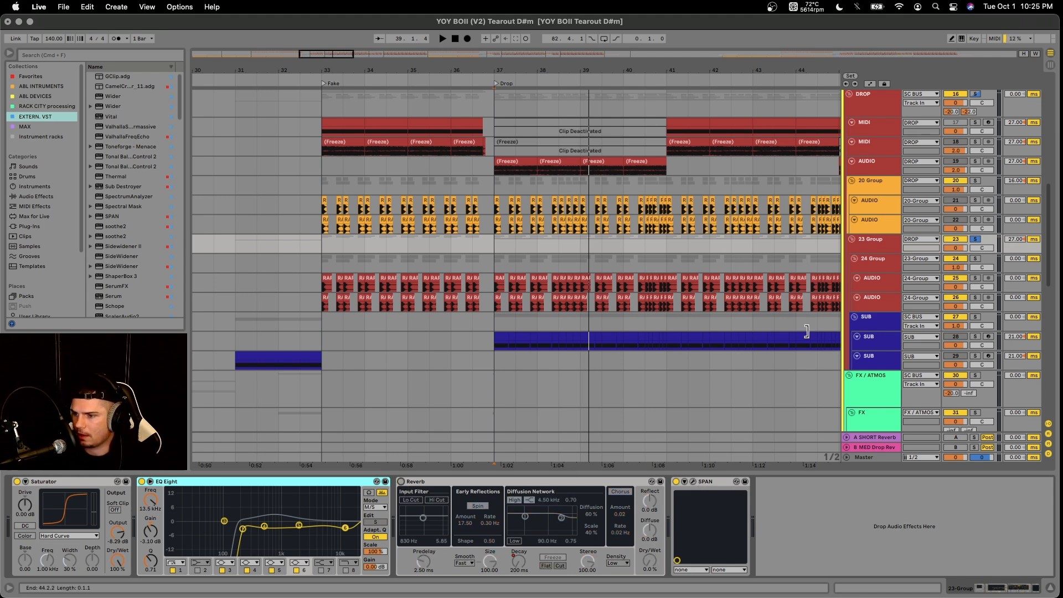
left_click(873, 265)
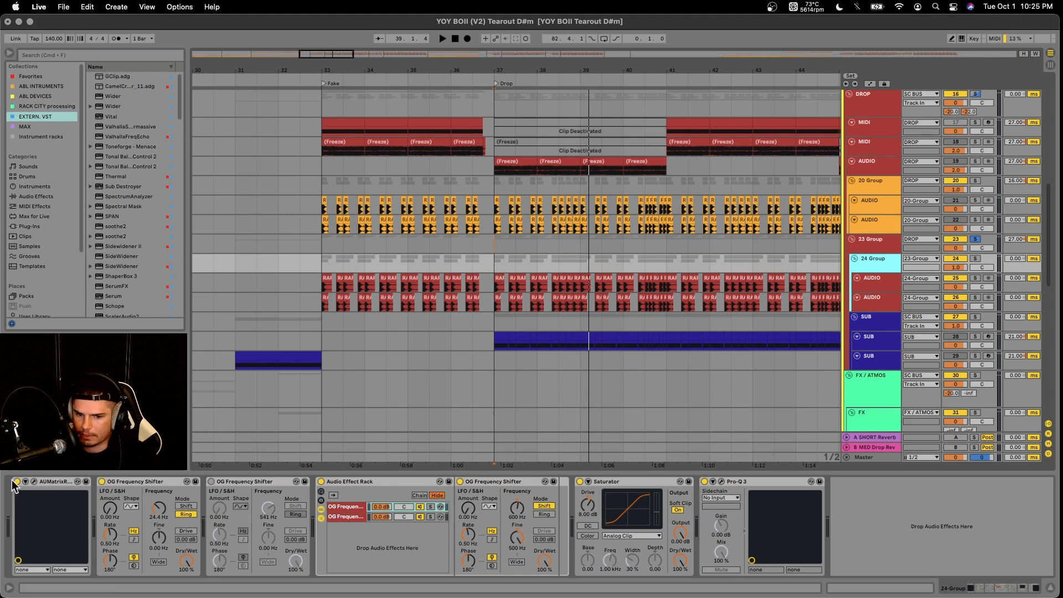
View the AUMatrixReverb settings in the 24 Group's chain and collapse the switched-off OG Frequency Shifter
left_click(35, 482)
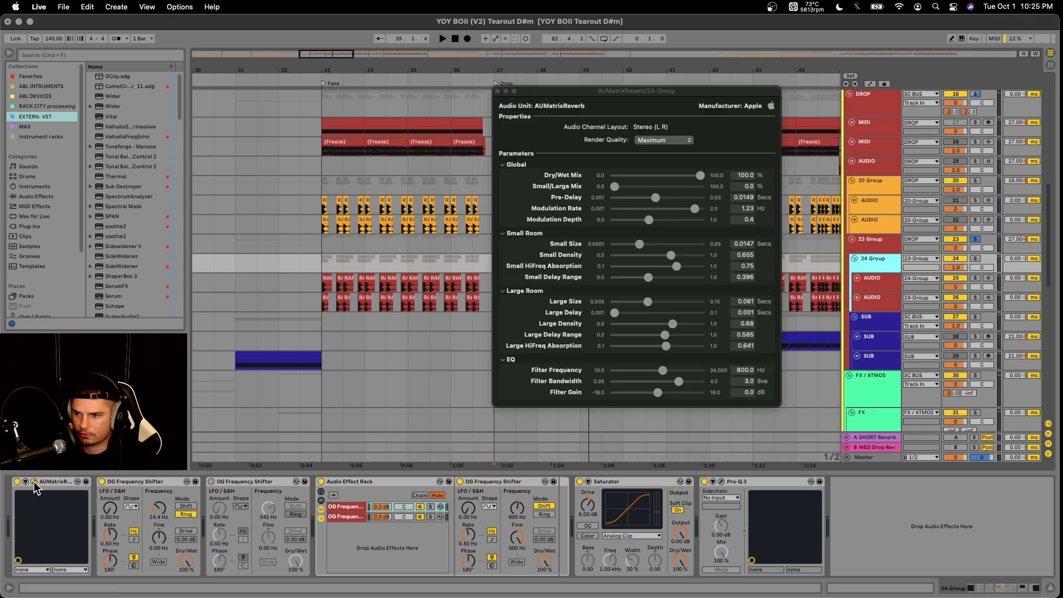
left_click(34, 482)
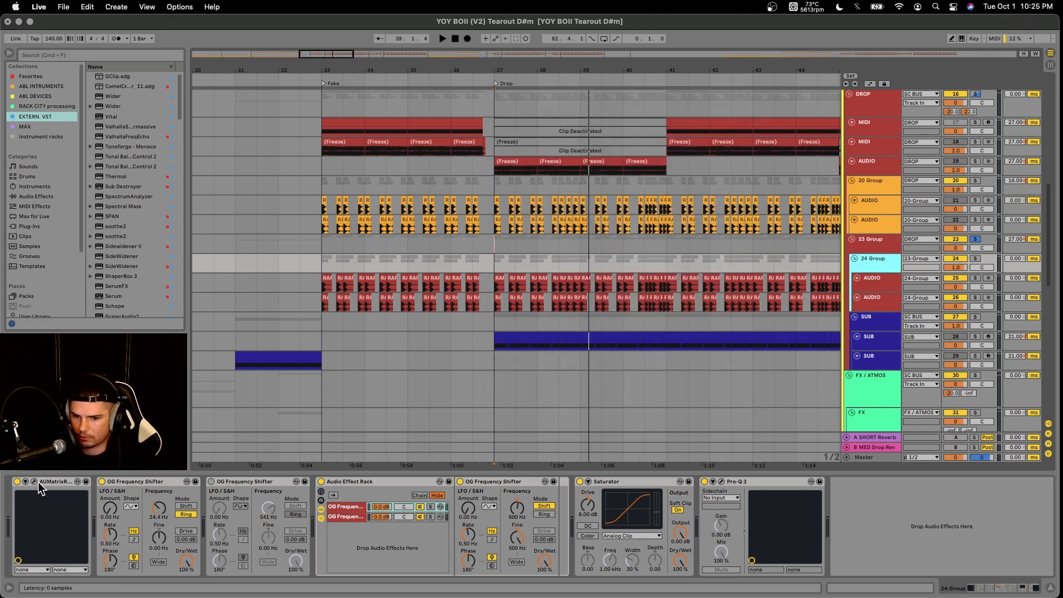
double_click(253, 481)
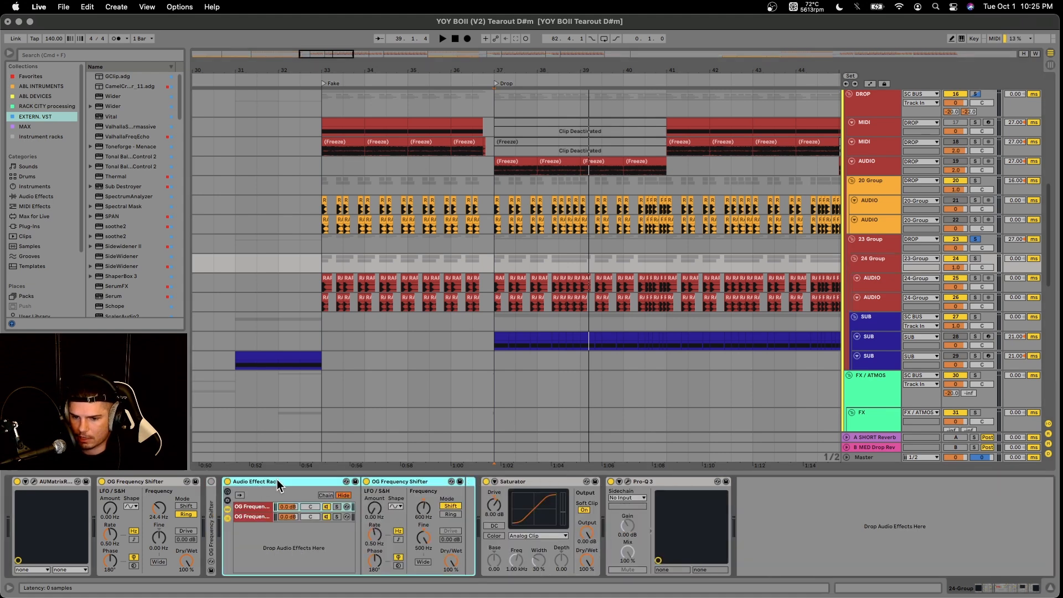
Compare the OG Frequency Shifter settings of the two parallel chains in the Audio Effect Rack
left_click(254, 508)
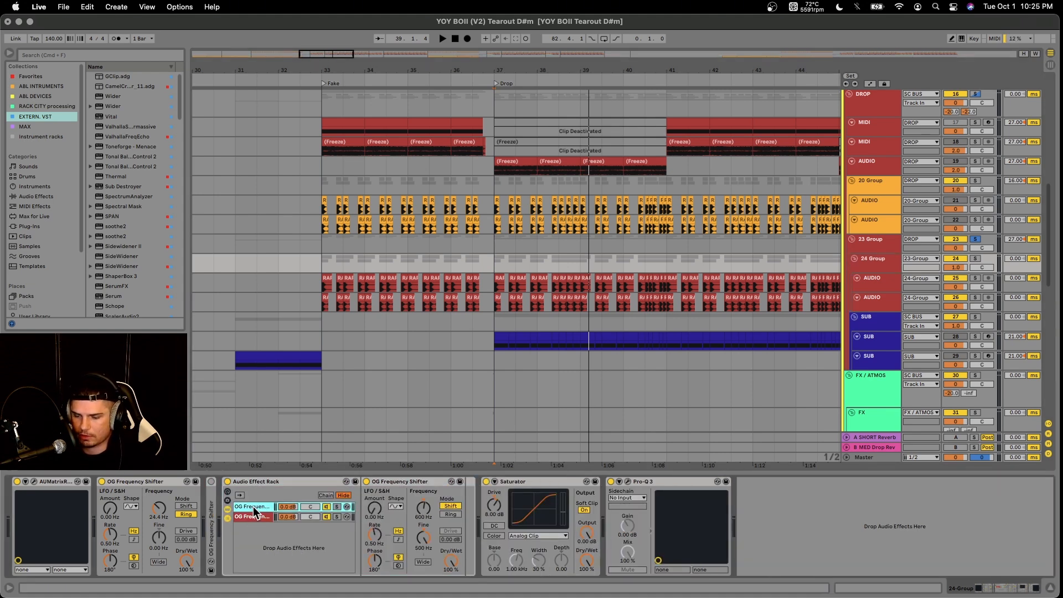
left_click(257, 516)
left_click(257, 505)
left_click(257, 518)
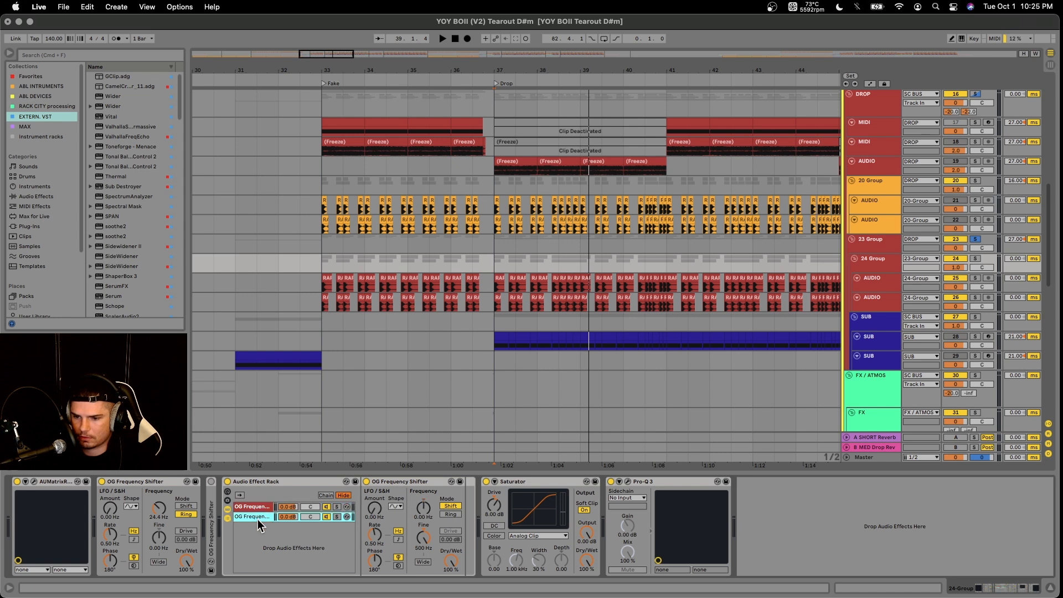
left_click(255, 509)
left_click(255, 515)
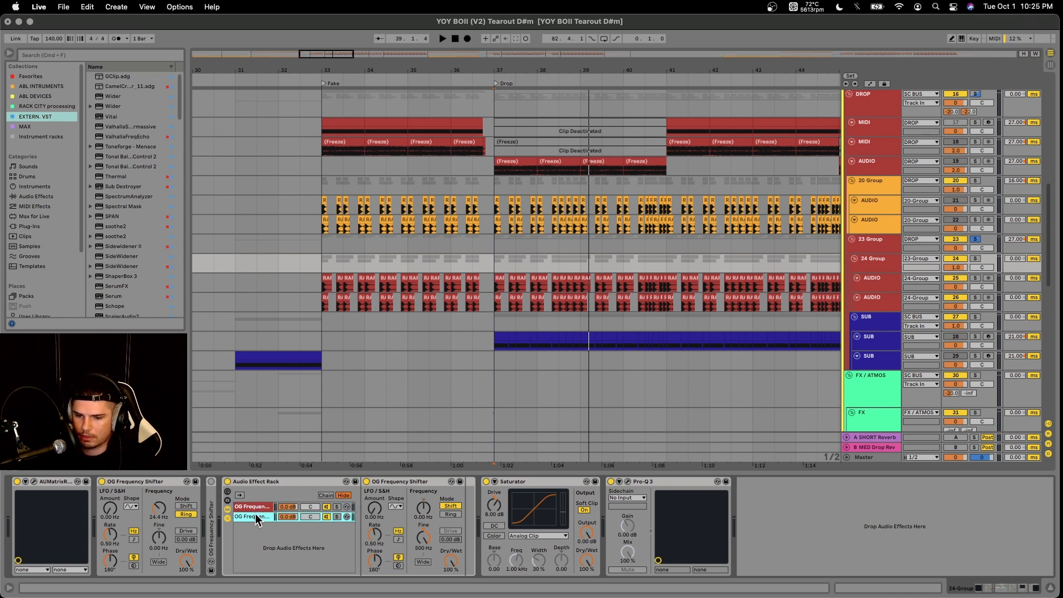
left_click(259, 507)
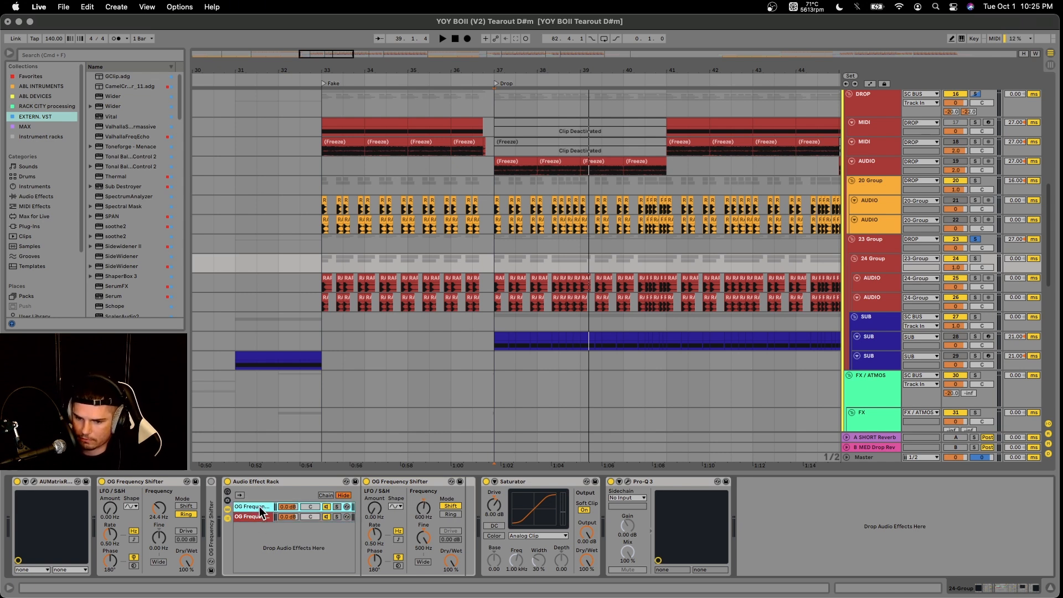
Play from the Drop marker with each chain of the Audio Effect Rack soloed, and with both chains together
key("space")
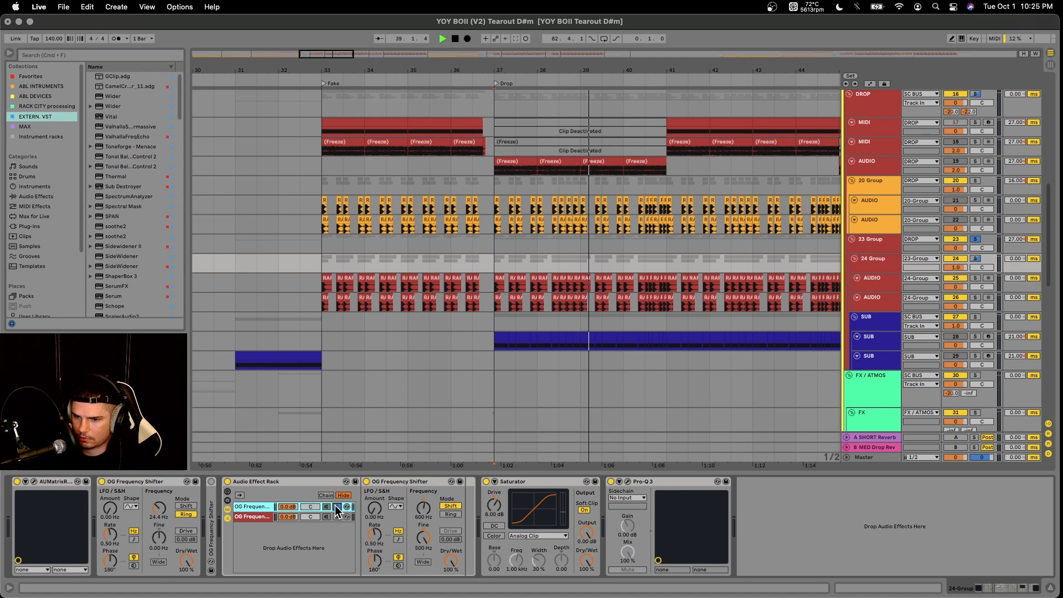
left_click(337, 517)
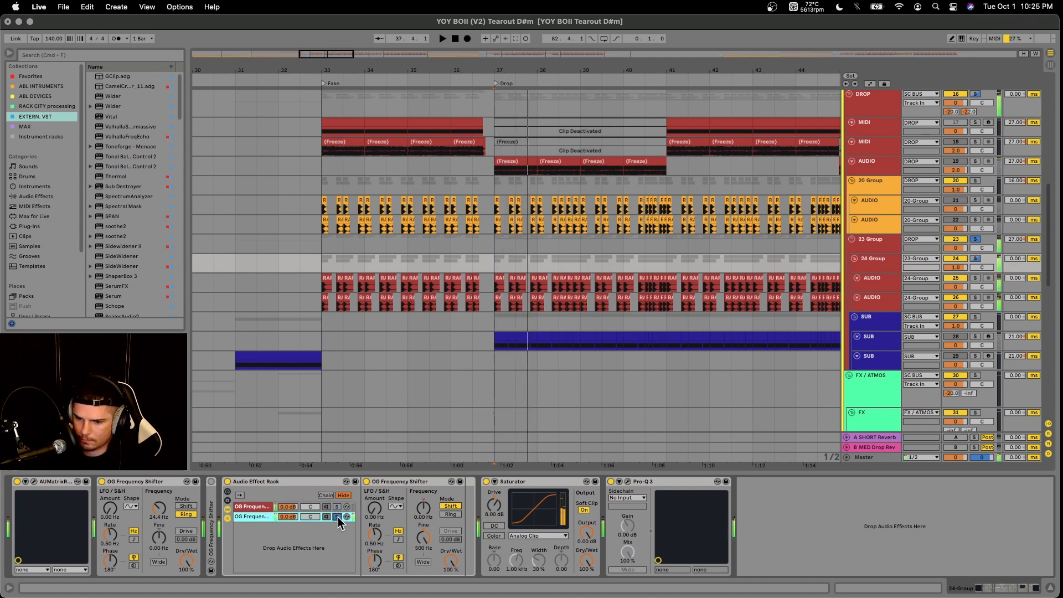
key("space")
left_click(337, 517)
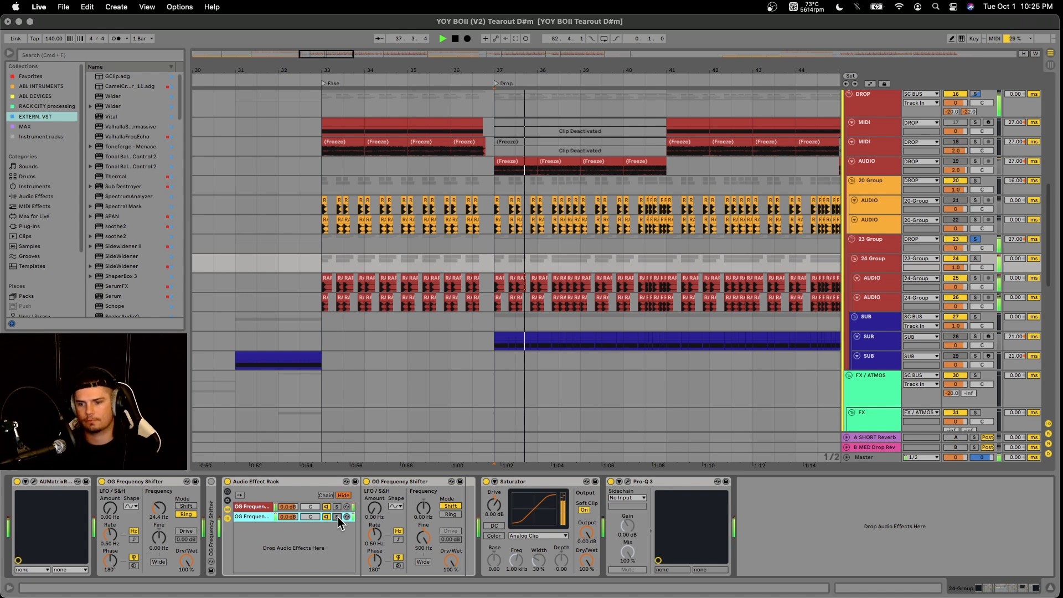
key("space")
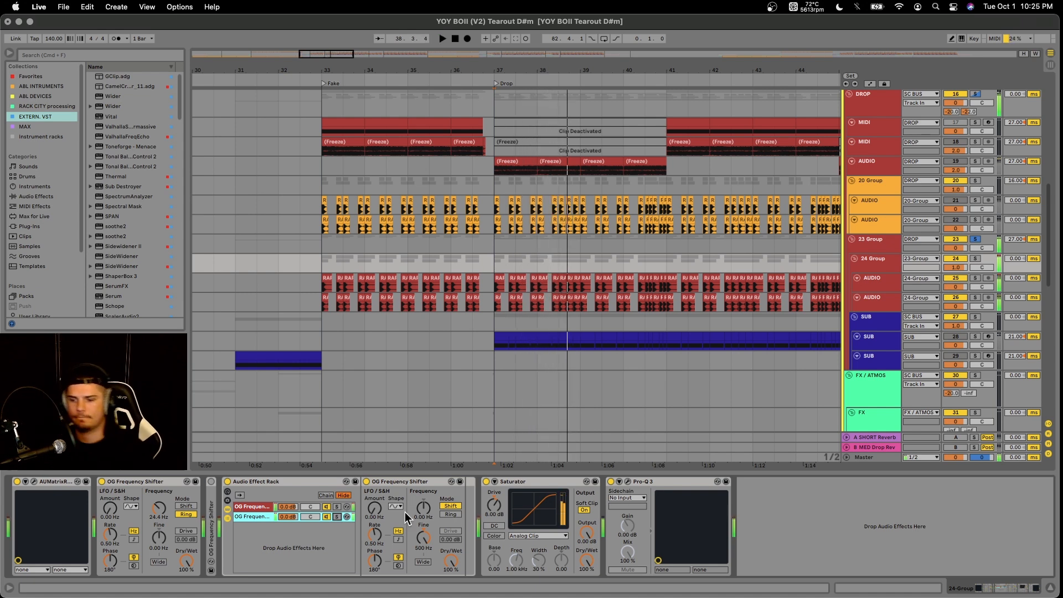
Examine the high-frequency notch in the 24 Group's Pro-Q 3 alongside the first rack chain's frequency shift
left_click(628, 481)
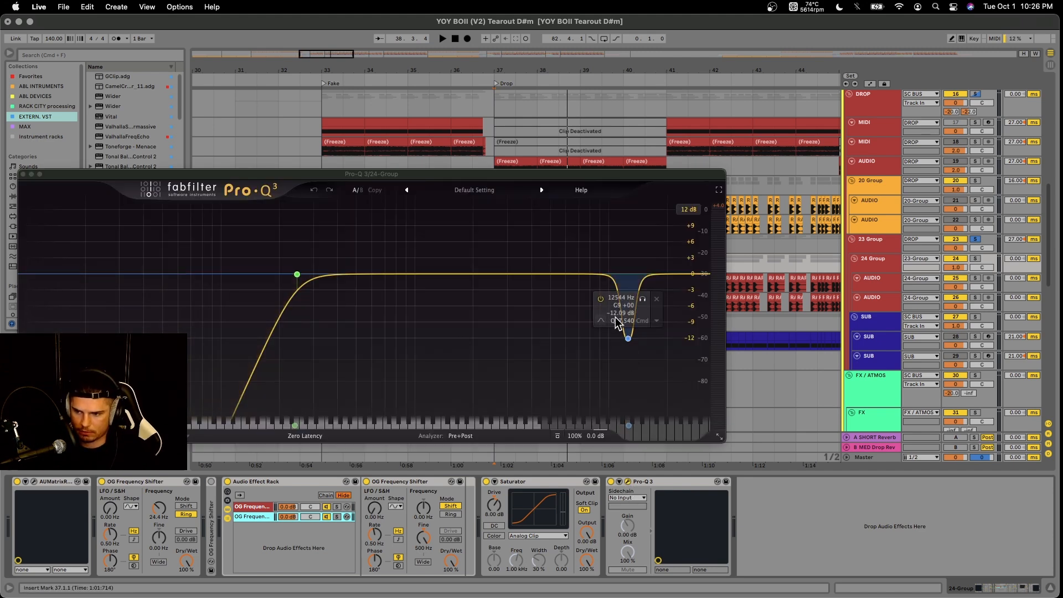
left_click(23, 174)
left_click(255, 516)
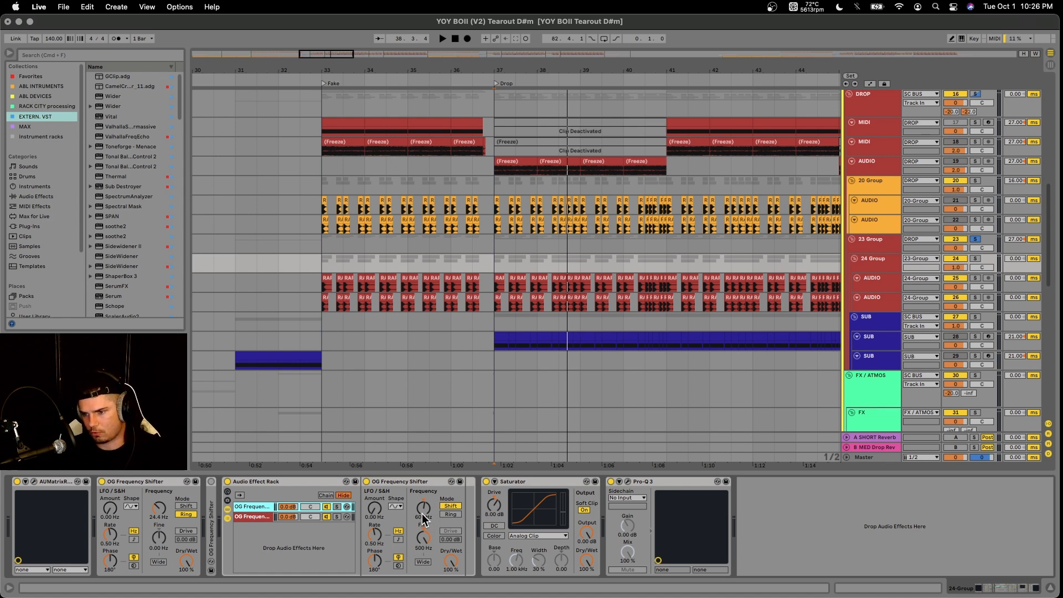
left_click(629, 482)
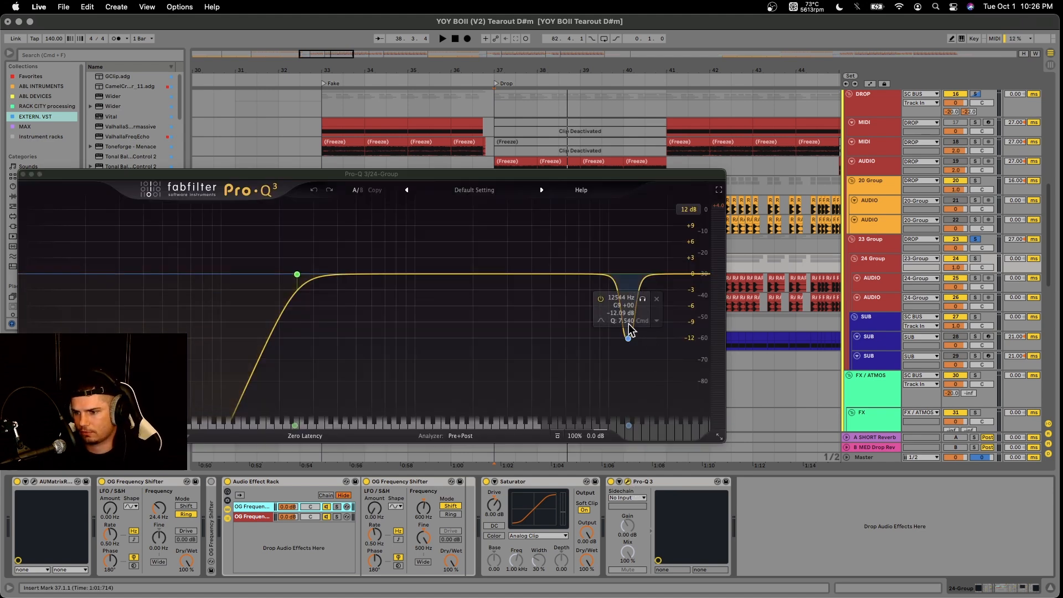
left_click(22, 174)
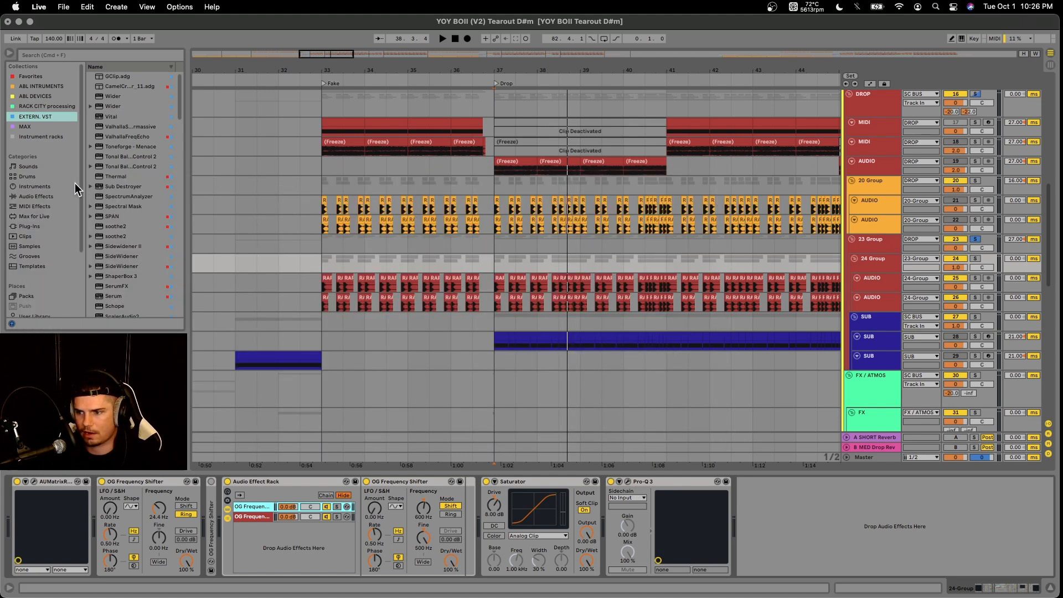
Review the effects chains of the 23 Group, the 24 Group and the 24 Group's two audio tracks
left_click(870, 245)
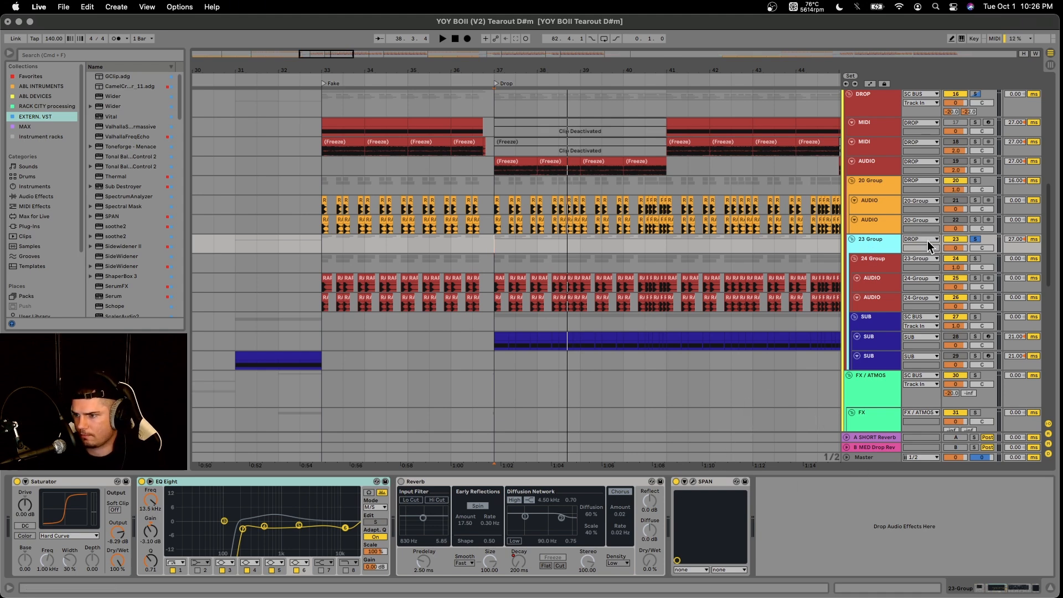
left_click(870, 264)
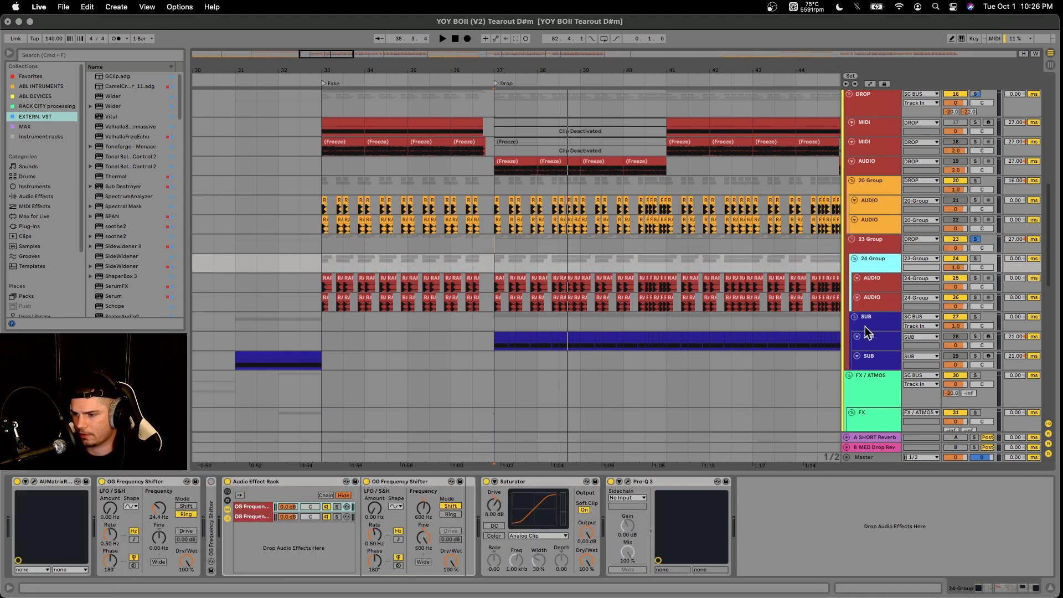
left_click(875, 280)
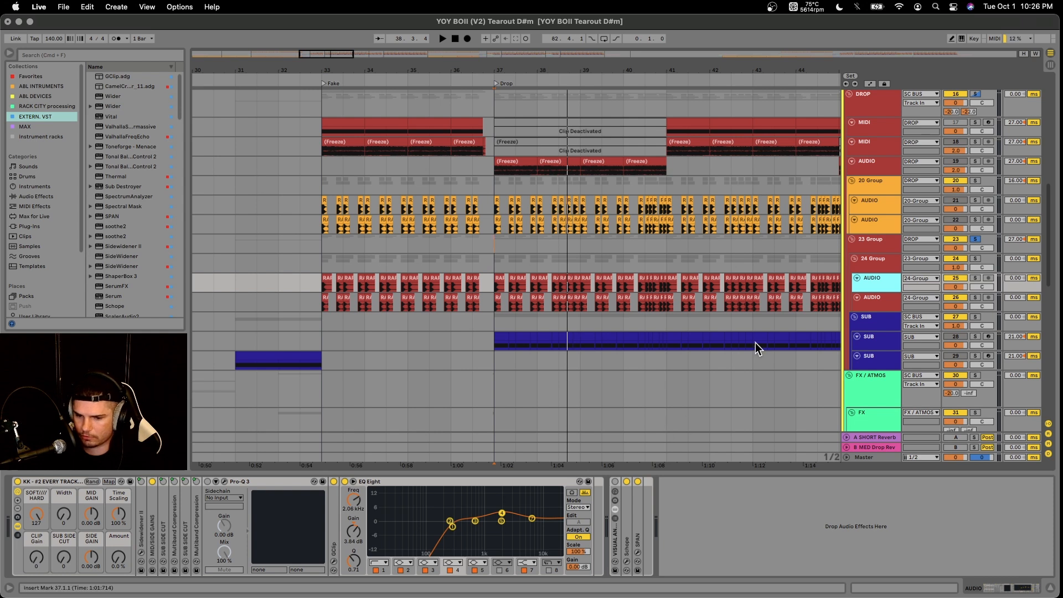
left_click(872, 302)
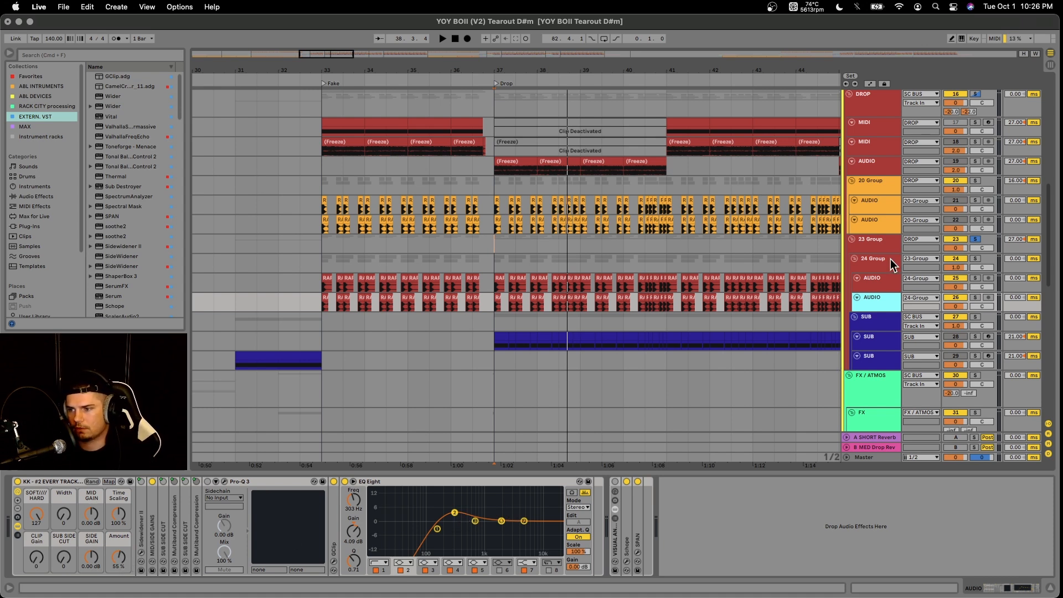
Show the effects chains of the 20 Group's two audio tracks and compare both groups' Raptorum clips around bar 38
left_click(870, 203)
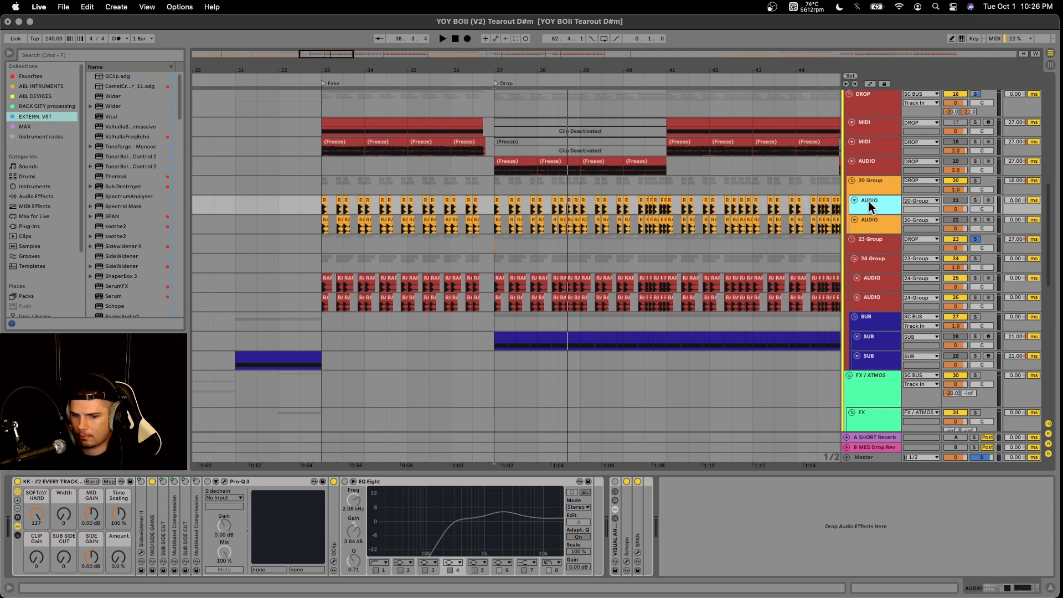
left_click(867, 223)
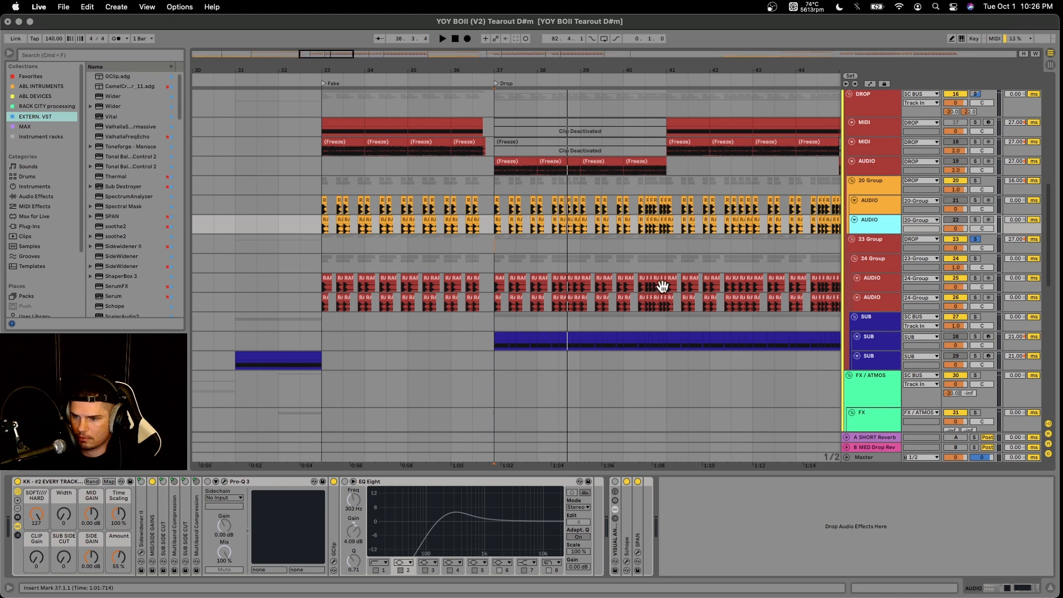
scroll(553, 309, "up", 10)
scroll(556, 307, "up", 3)
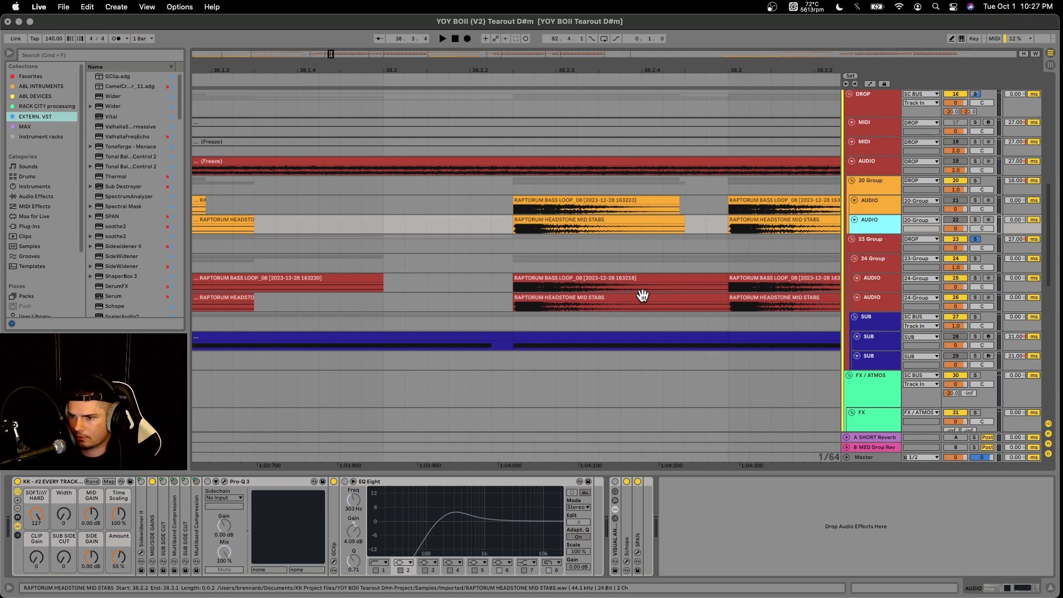
scroll(641, 292, "down", 5)
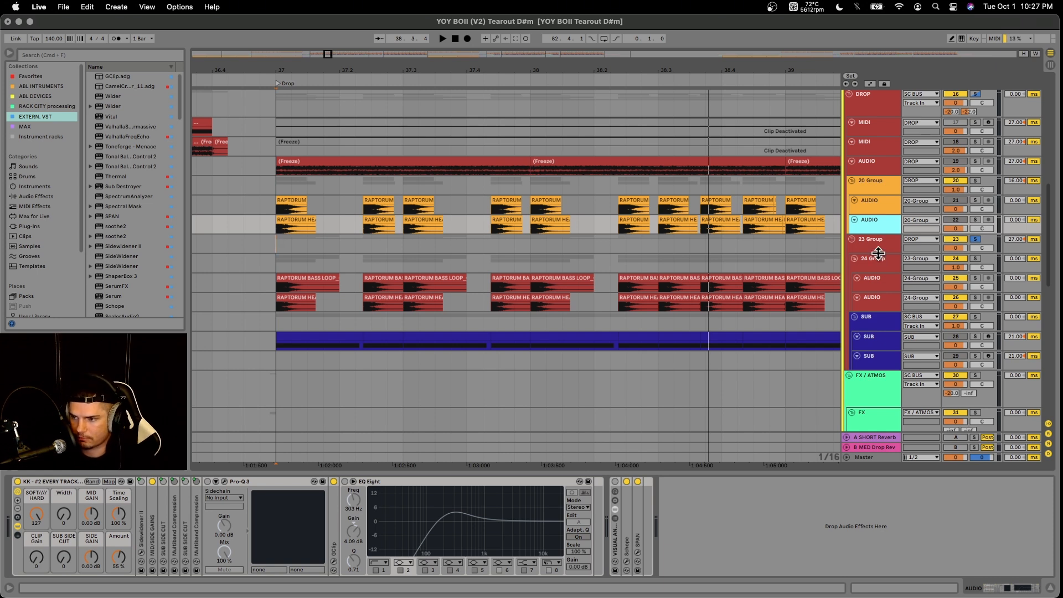
Activate and solo the upper SUB track in the SUB group and open its Serum instrument
left_click(873, 316)
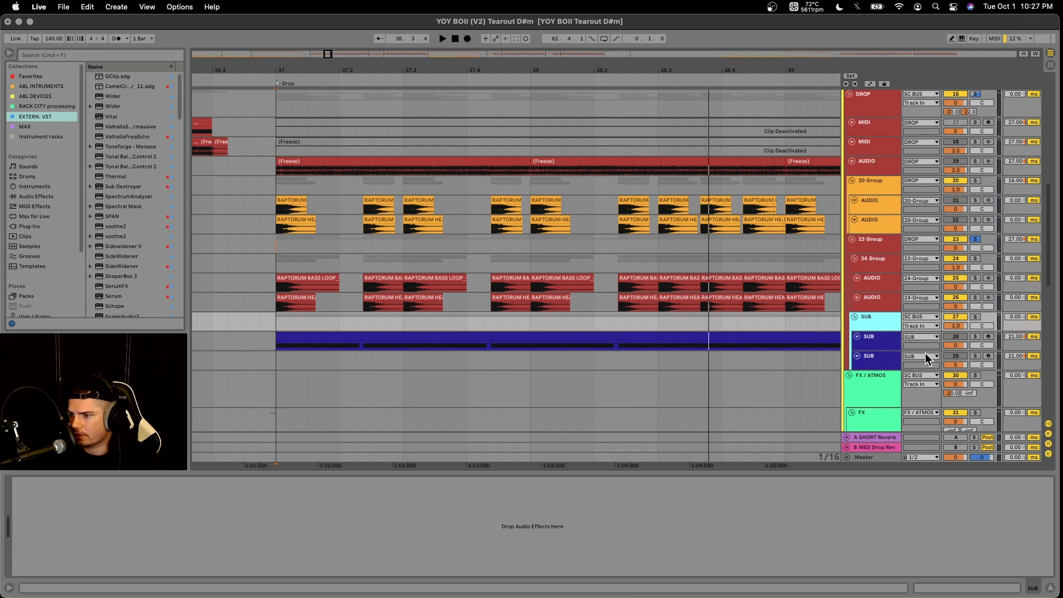
left_click(879, 342)
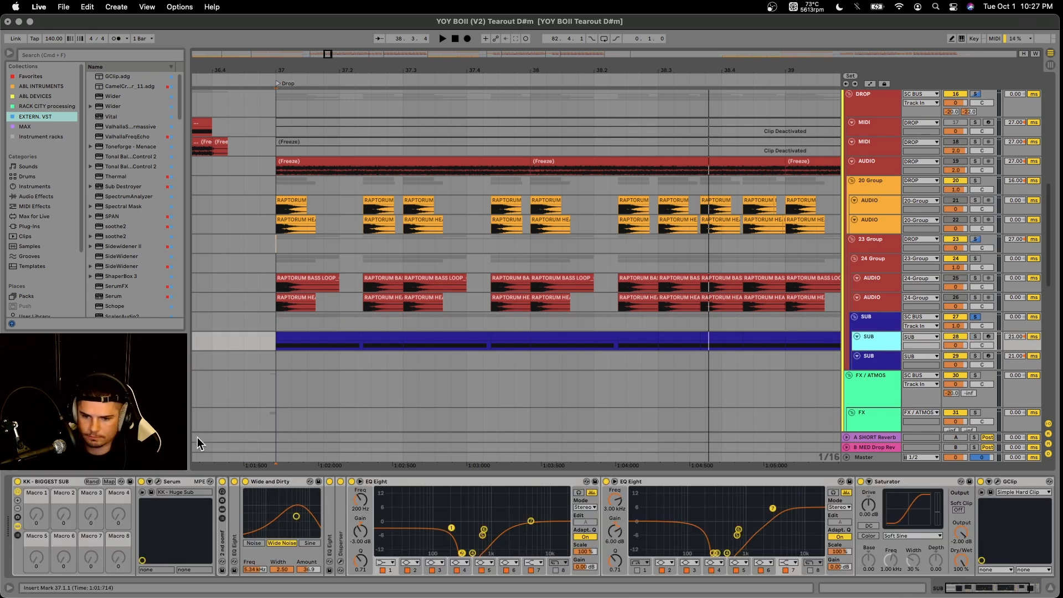
left_click(158, 482)
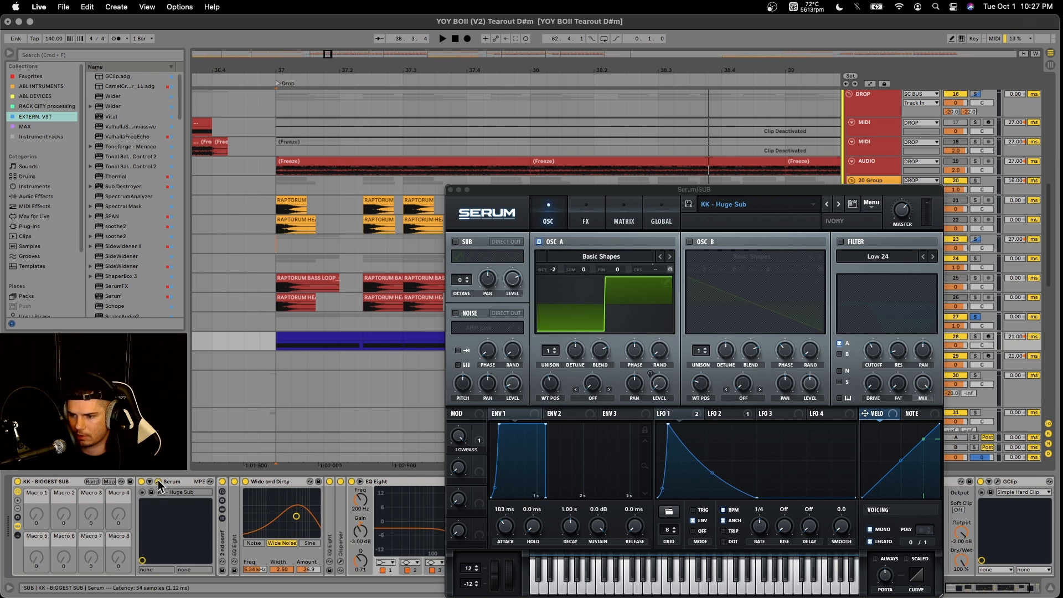
left_click_drag(531, 186, 90, 50)
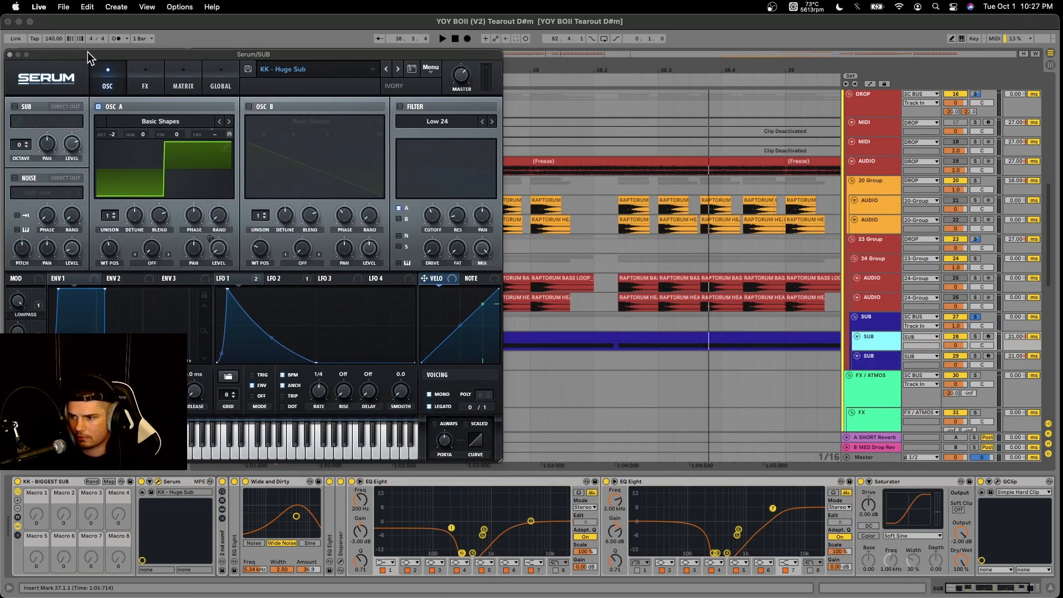
Play the soloed sub from the Drop marker and show the LFO 1 and LFO 2 shapes in Serum
key("space")
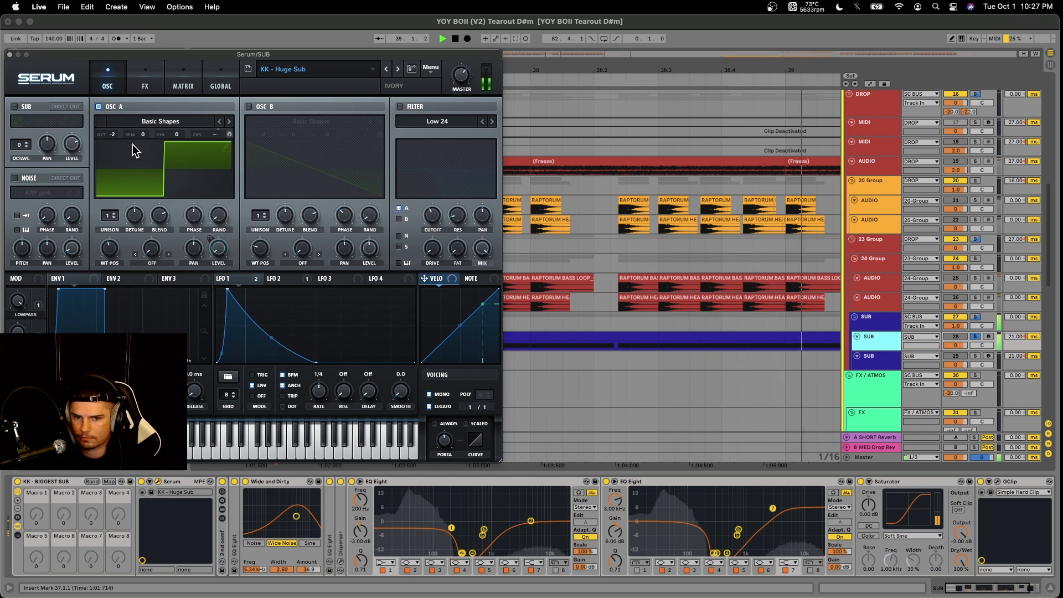
key("space")
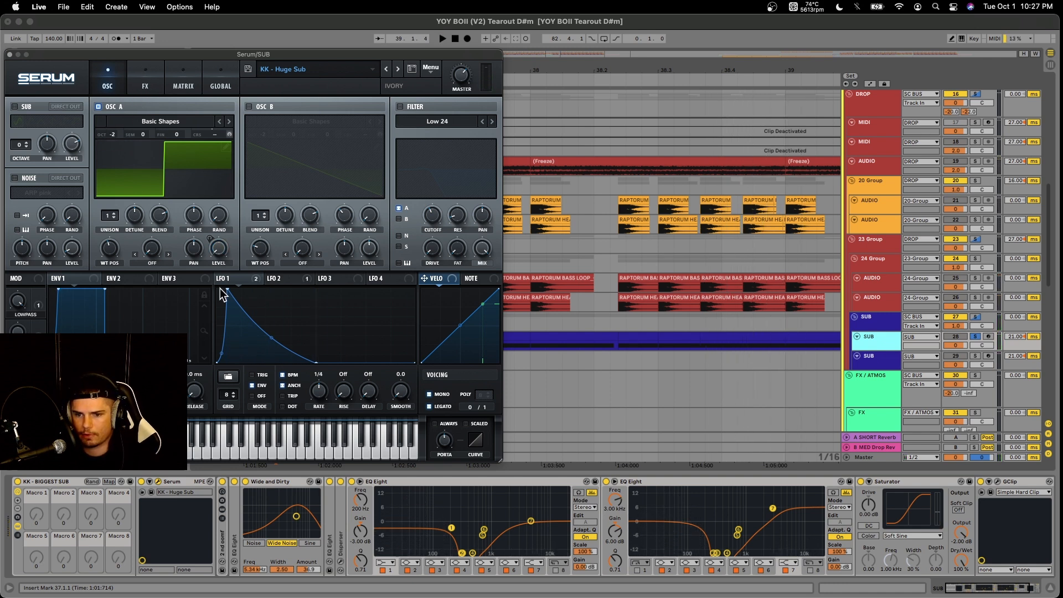
left_click(234, 276)
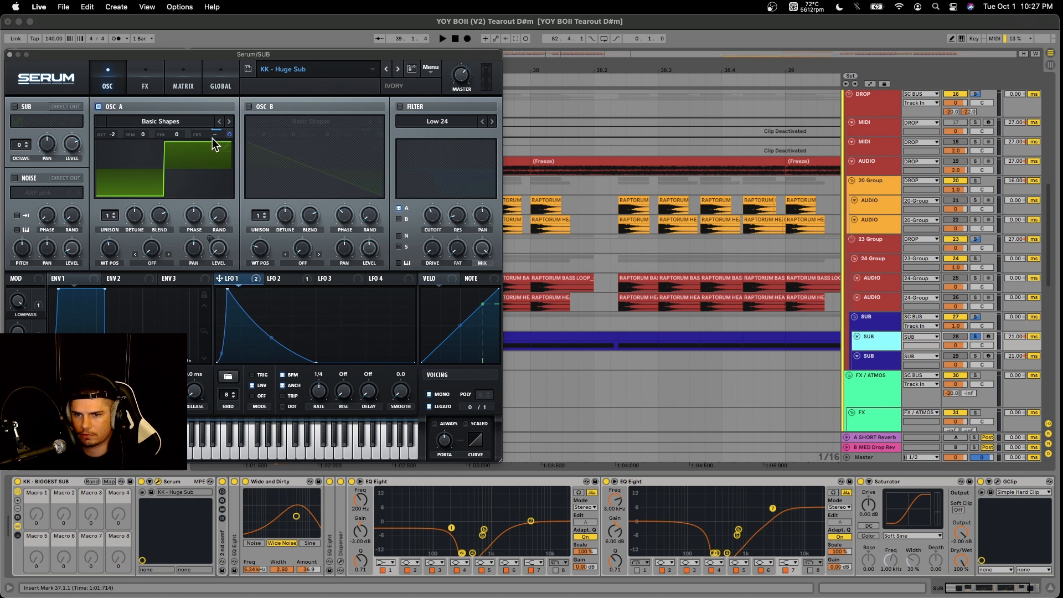
left_click(284, 278)
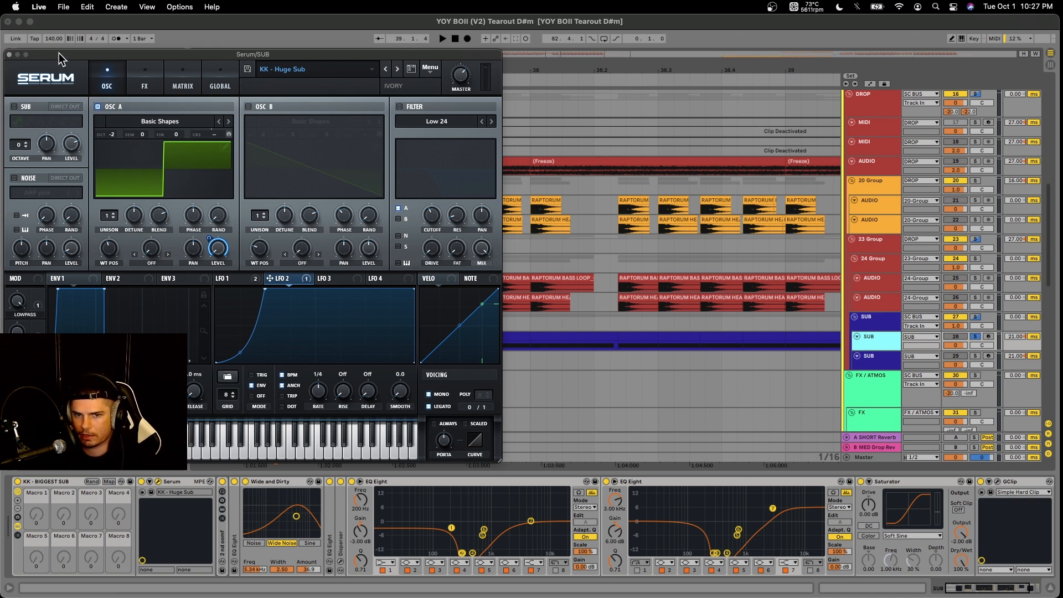
Show the distortion and compressor settings among Serum's effects
left_click_drag(59, 53, 487, 82)
left_click(272, 221)
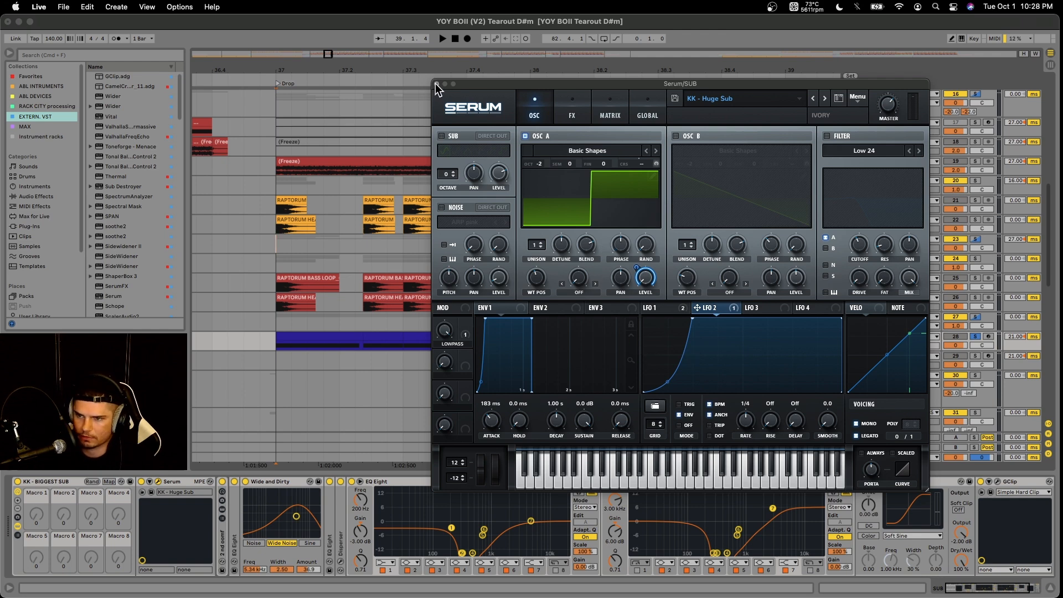
left_click(580, 113)
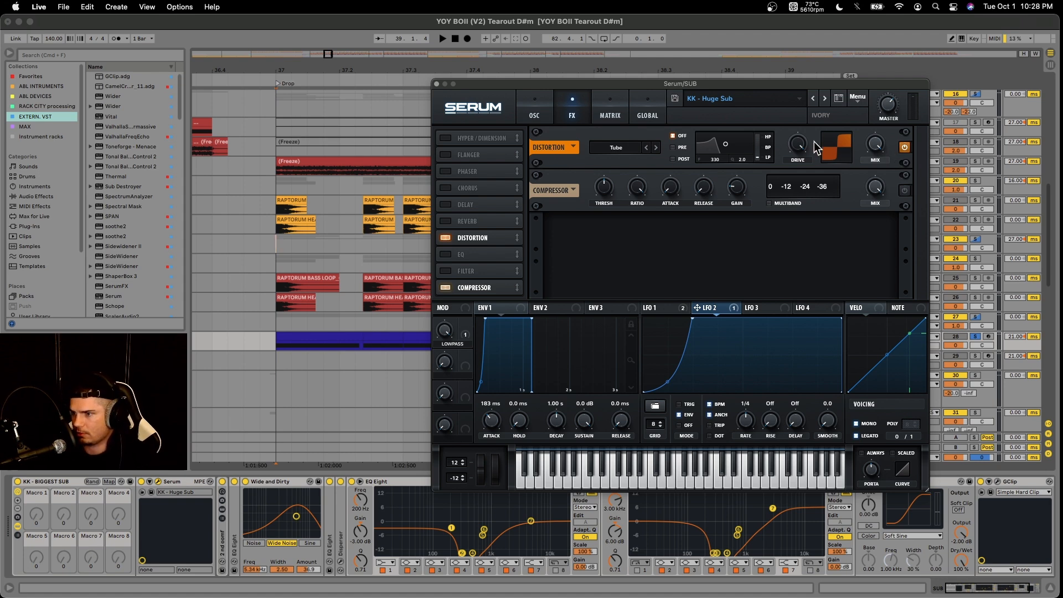
Close Serum and expand the collapsed 2 nd oomf rack in the SUB track's device chain
left_click(436, 84)
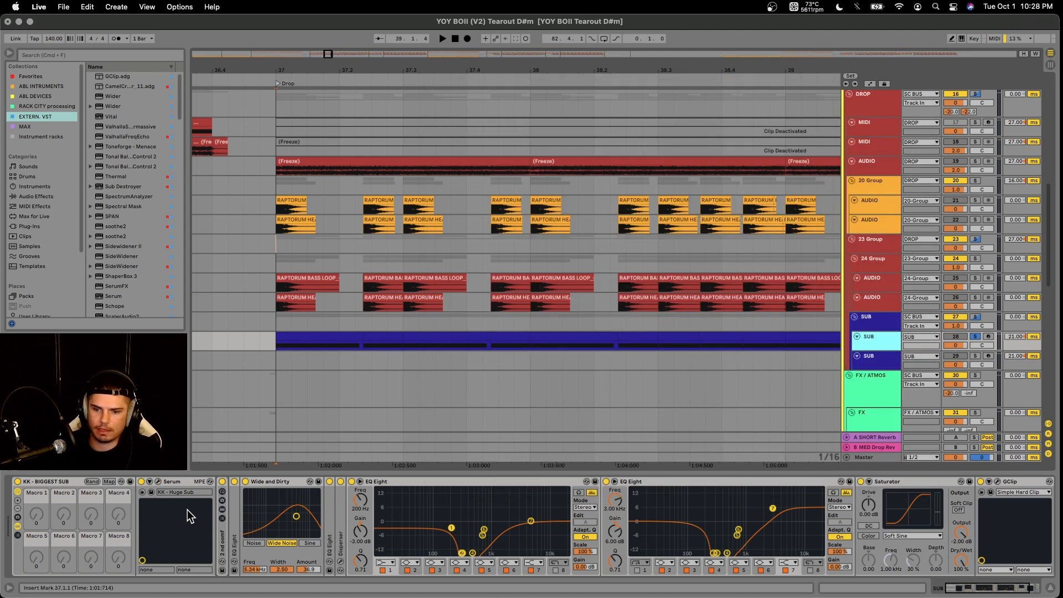
double_click(223, 552)
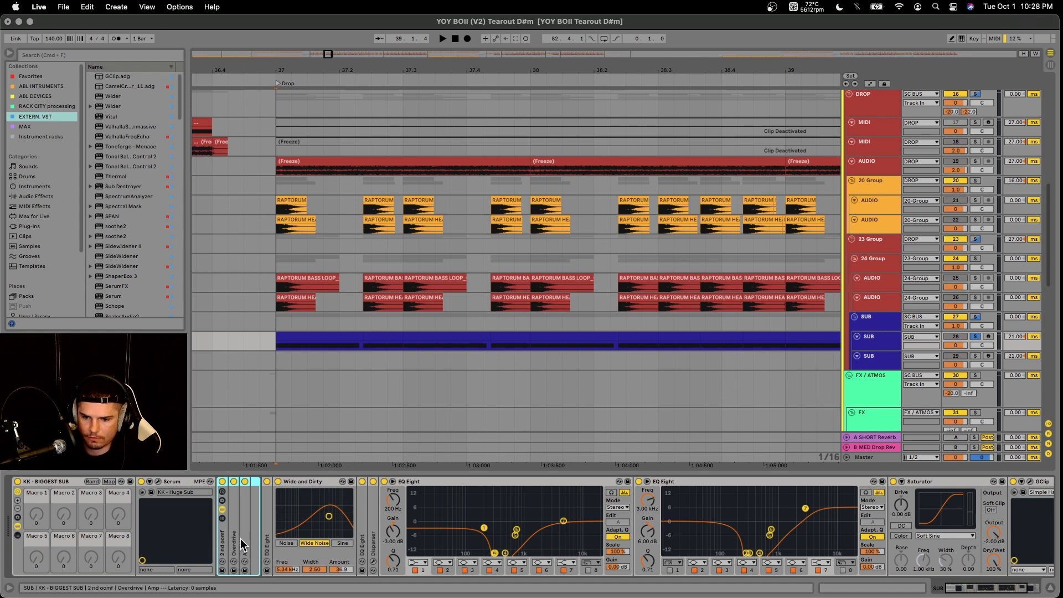
Unfold the Overdrive and Amp inside the 2 nd oomf rack to inspect their settings, and fold both again
double_click(237, 542)
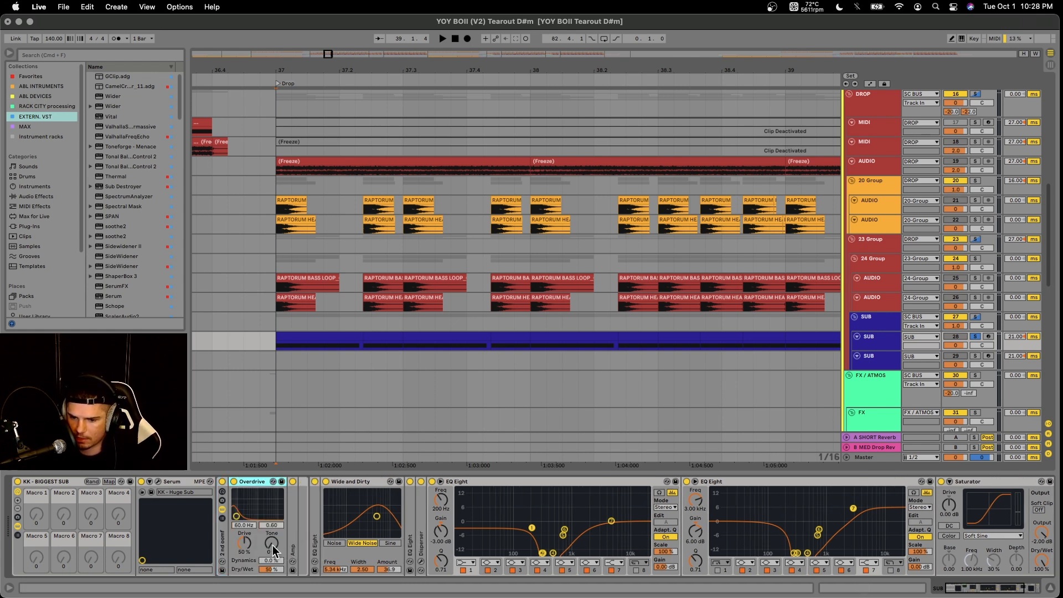
double_click(293, 541)
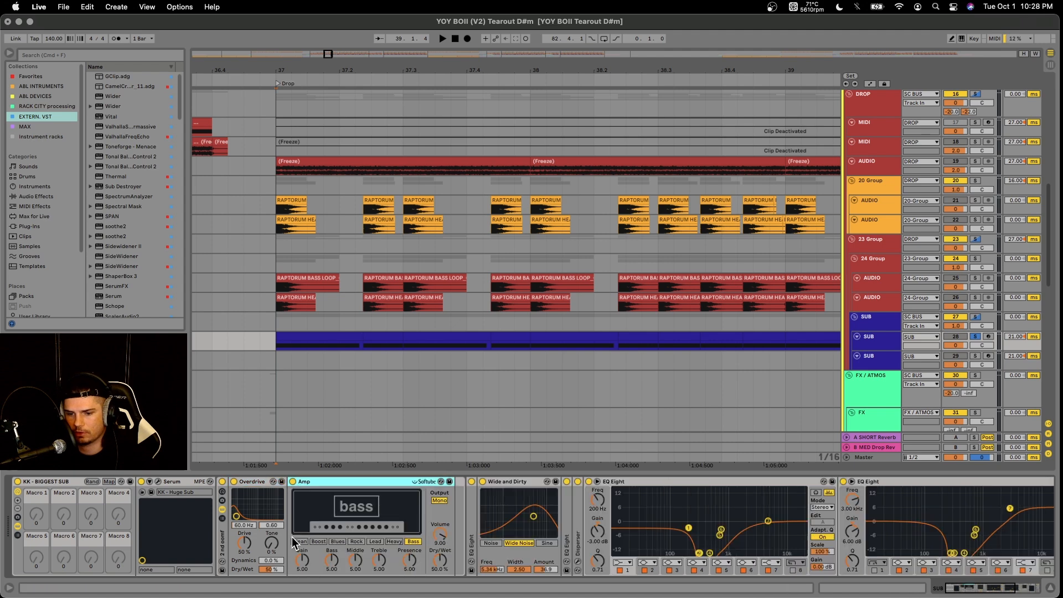
double_click(344, 483)
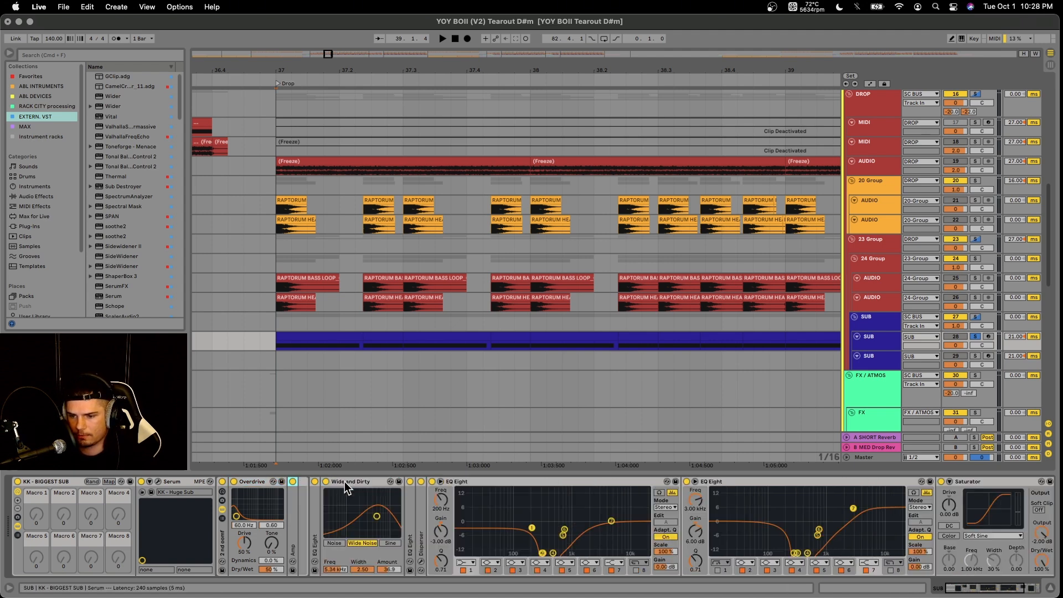
double_click(250, 486)
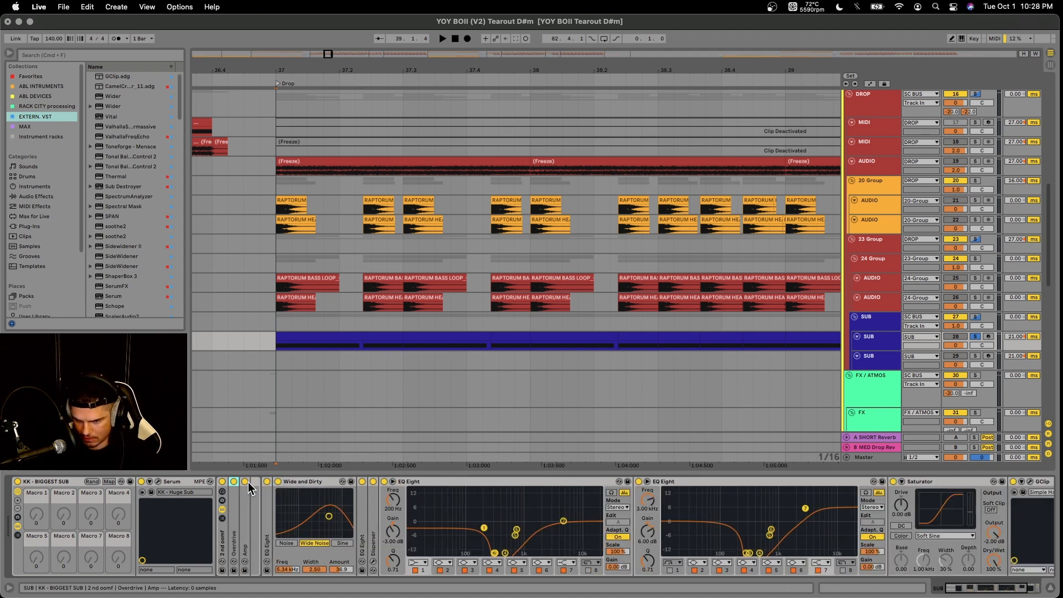
Inspect the EQ Eights before and after Wide and Dirty while auditioning the sub, leaving all three devices folded
double_click(267, 509)
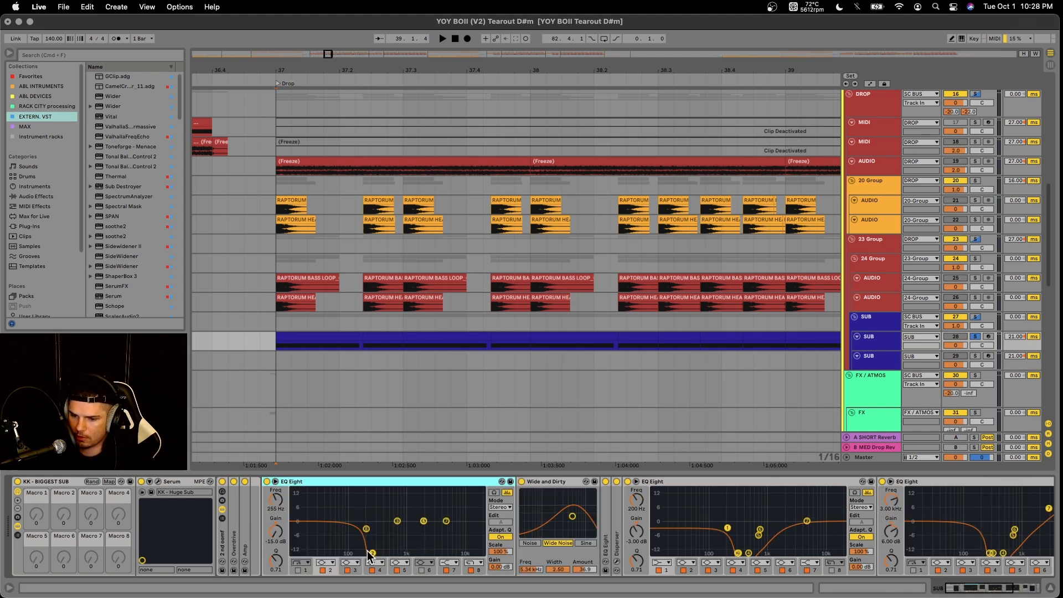
double_click(435, 483)
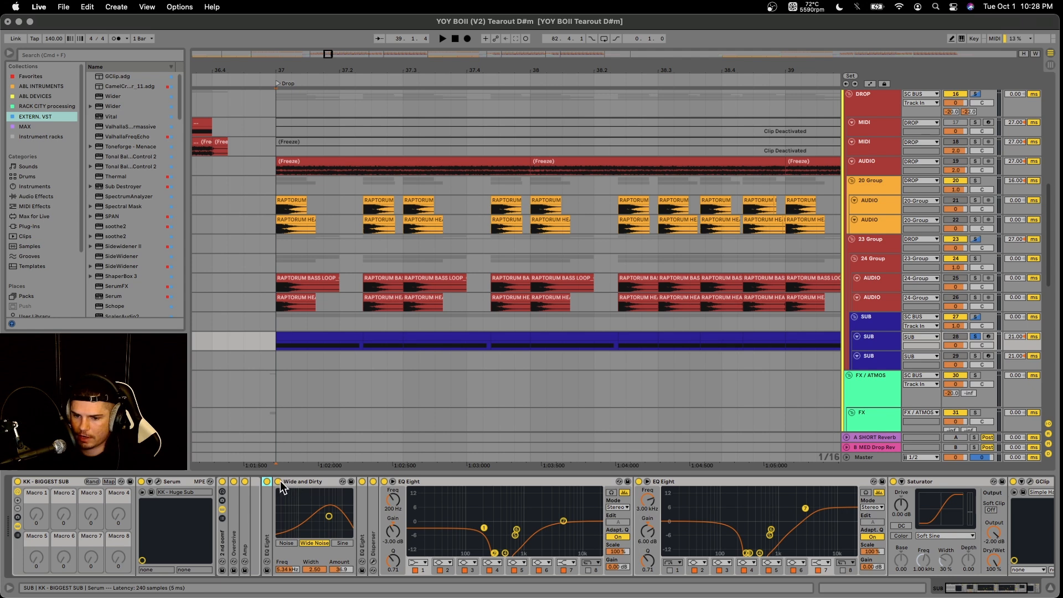
key("space")
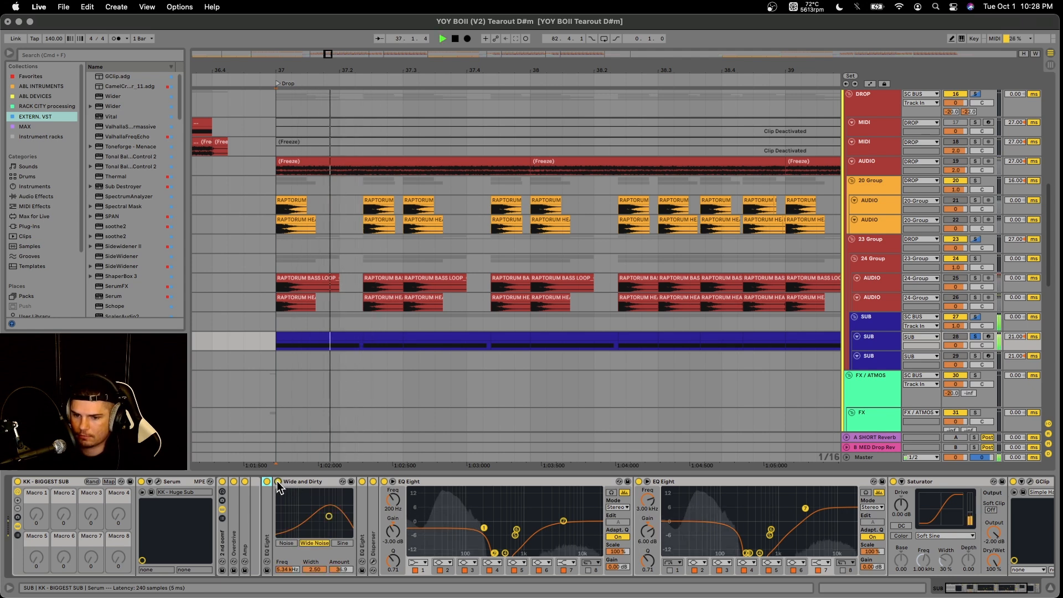
double_click(362, 516)
double_click(327, 483)
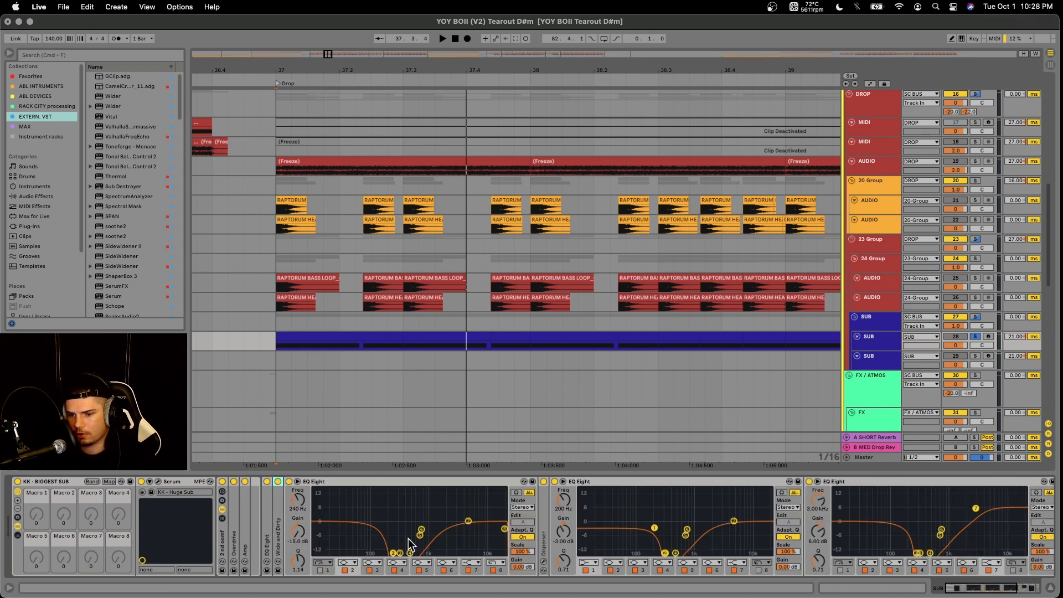
double_click(394, 480)
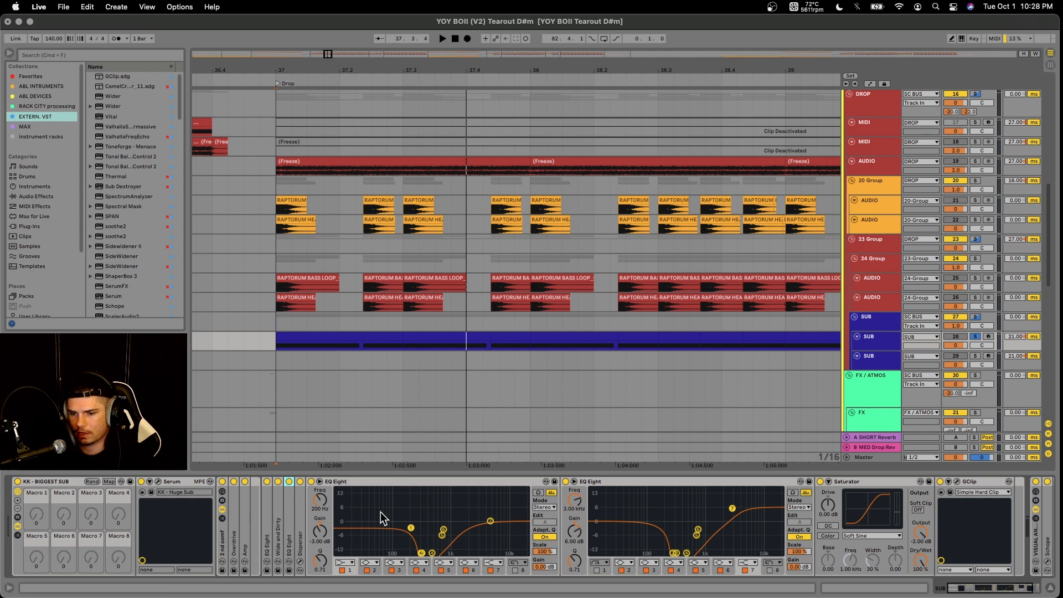
Fold the EQ Eight after Disperser and review the remaining EQ Eight, Saturator and GClip settings on the SUB track
double_click(387, 482)
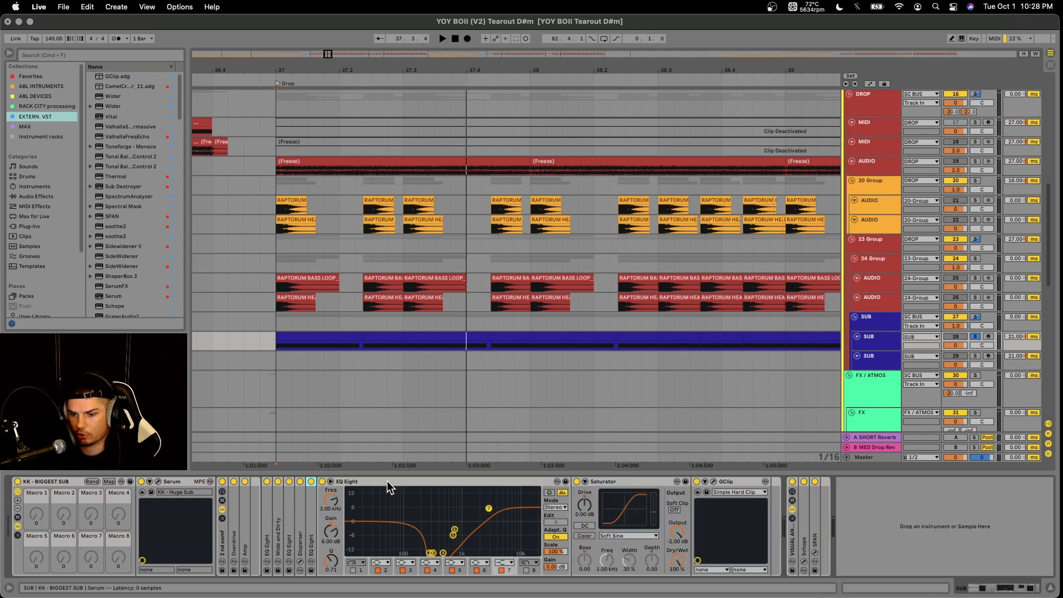
left_click(387, 480)
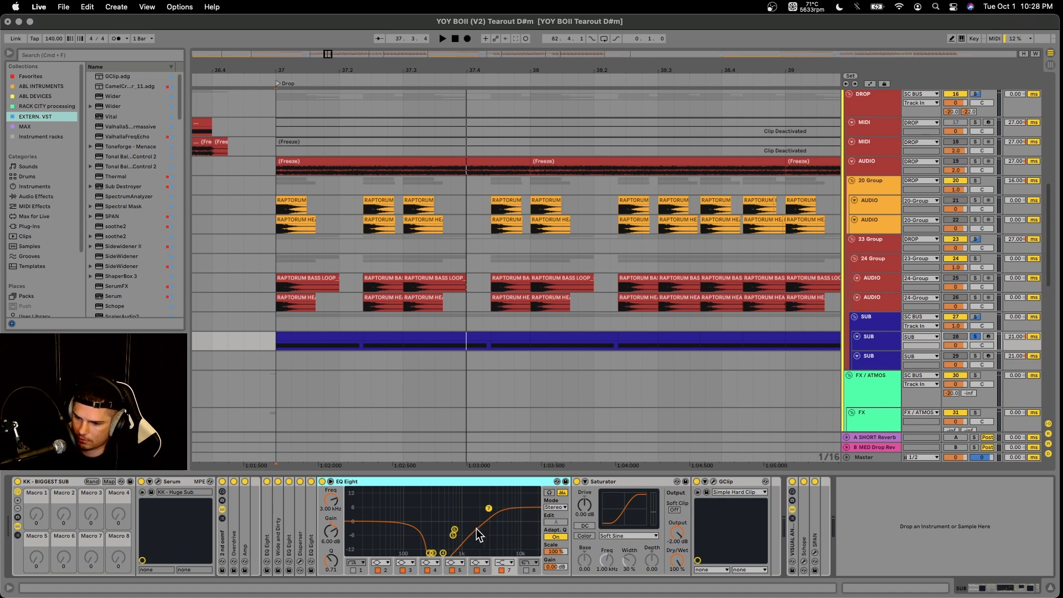
left_click(604, 483)
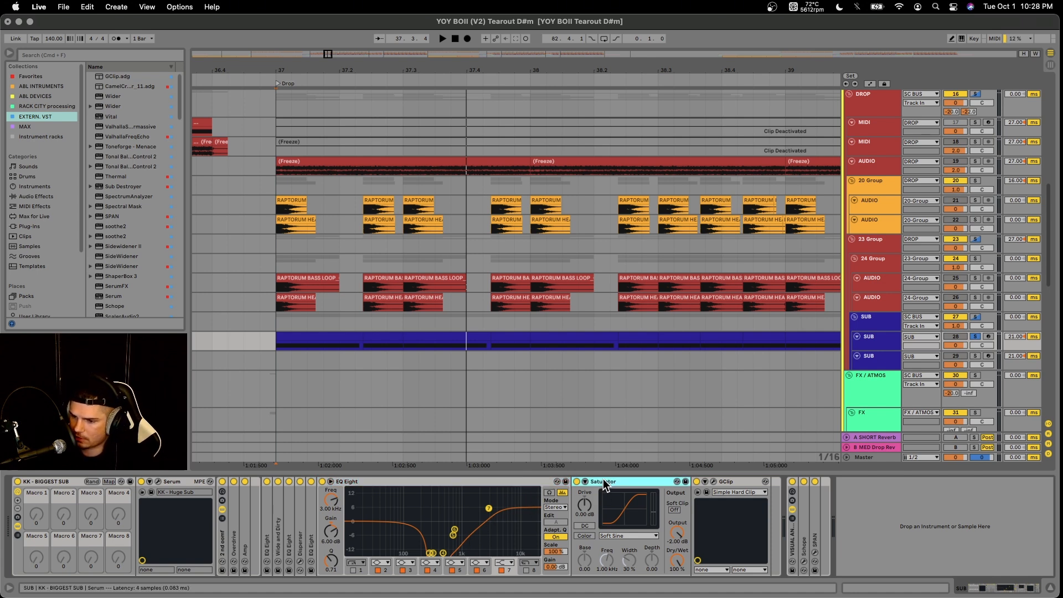
left_click(714, 482)
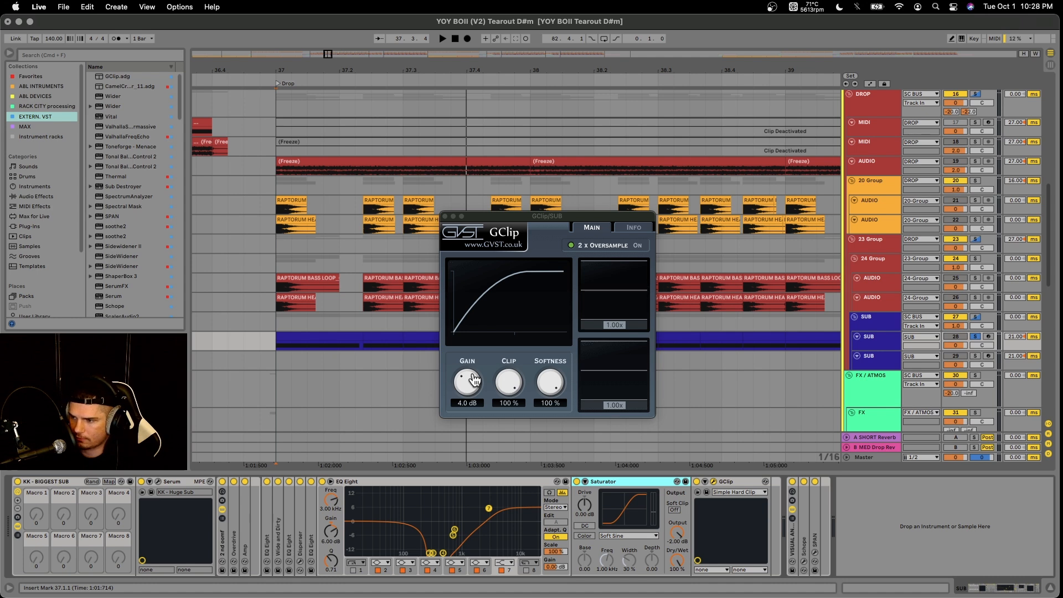
left_click(445, 217)
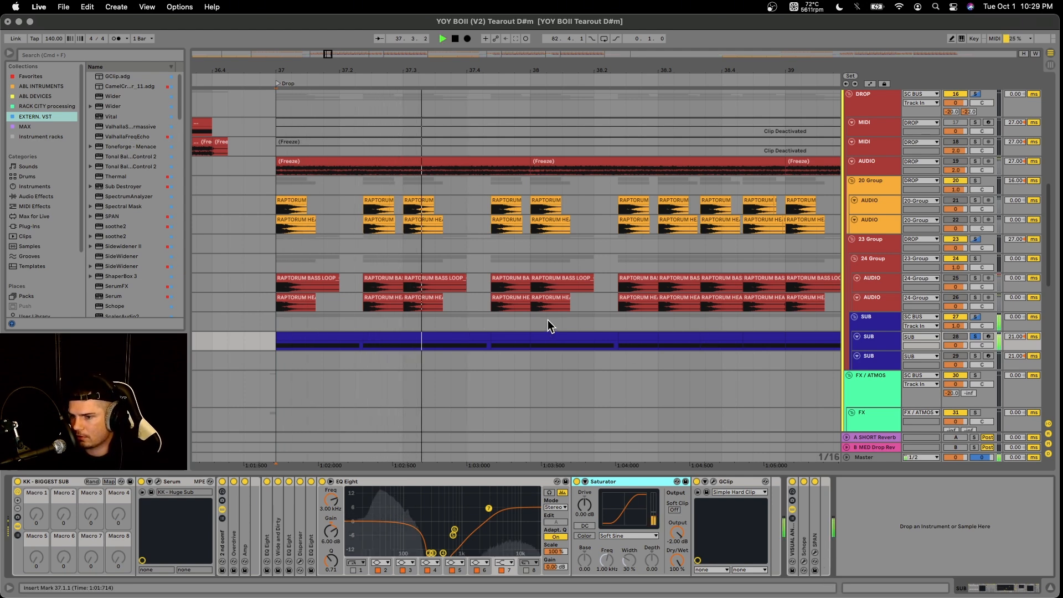
Play the section from the Drop marker with the DROP group soloed, adding the SUB group to the solo
scroll(584, 332, "down", 5)
scroll(585, 333, "down", 8)
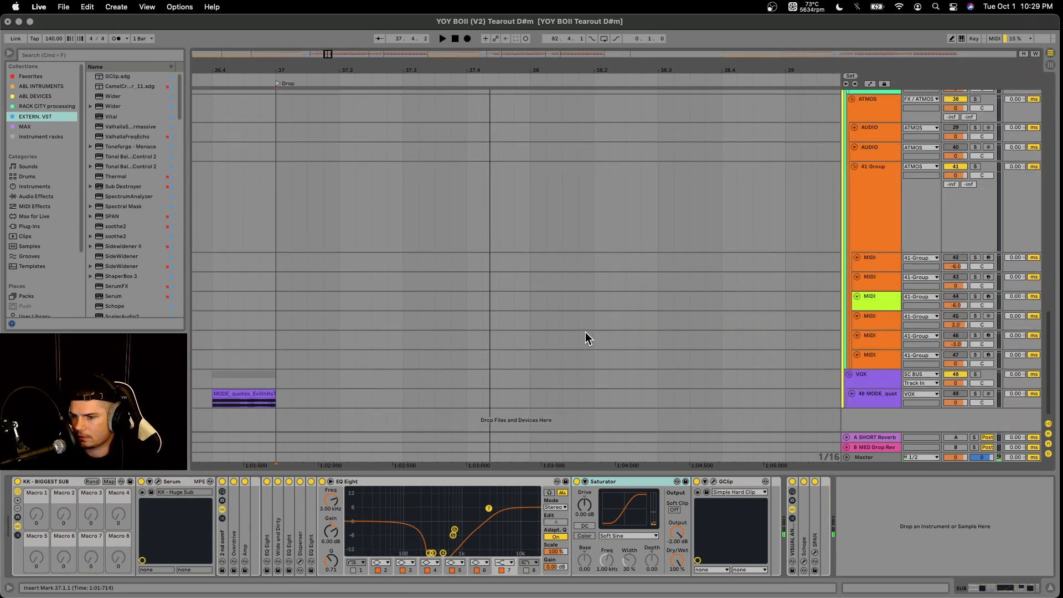
scroll(587, 334, "up", 14)
scroll(591, 334, "down", 4)
scroll(592, 334, "down", 2)
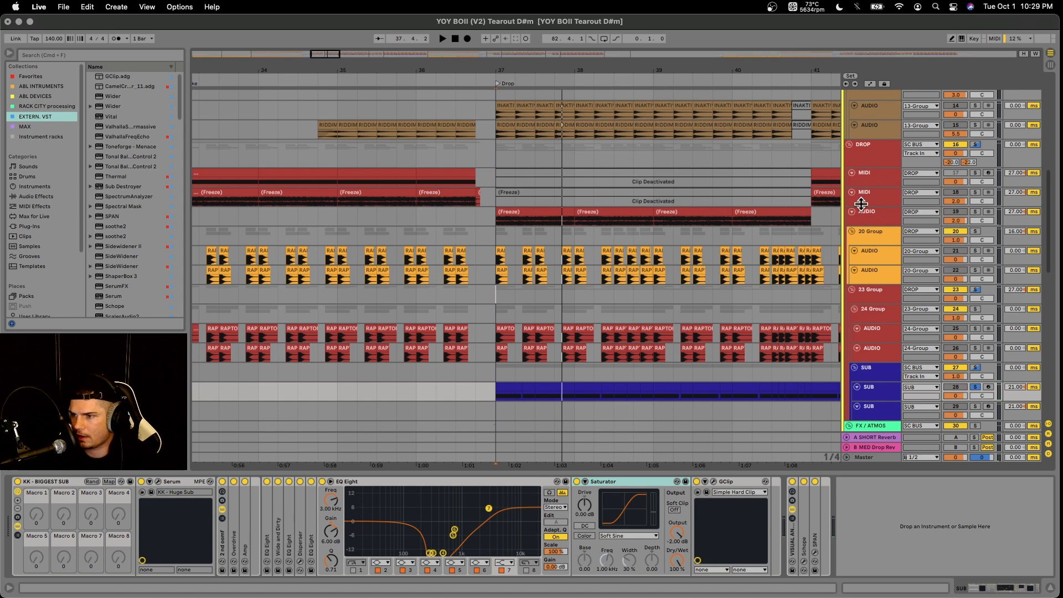
left_click(863, 163)
key("space")
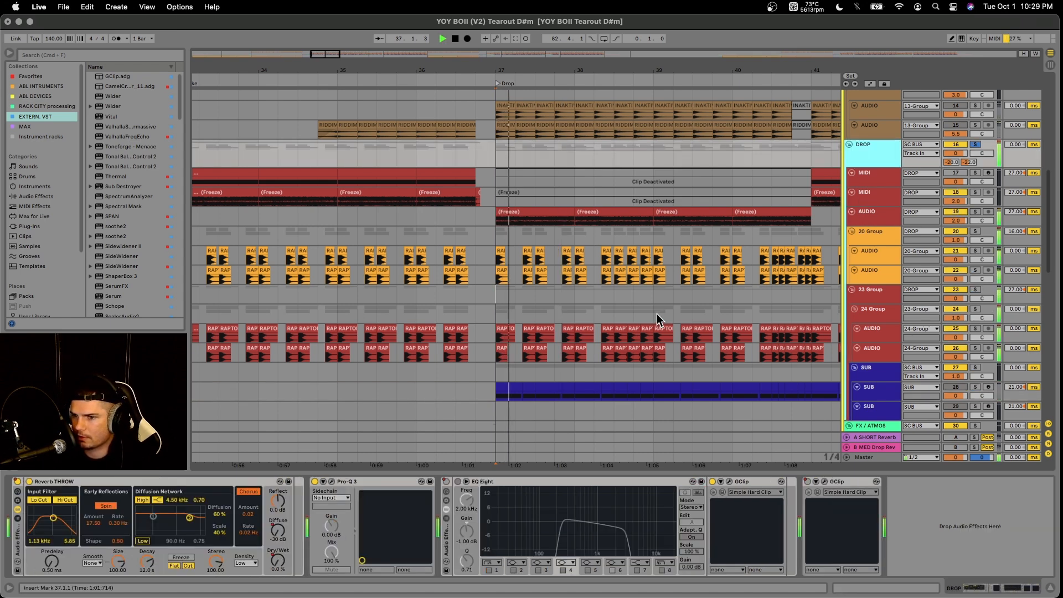
left_click(975, 367, "super")
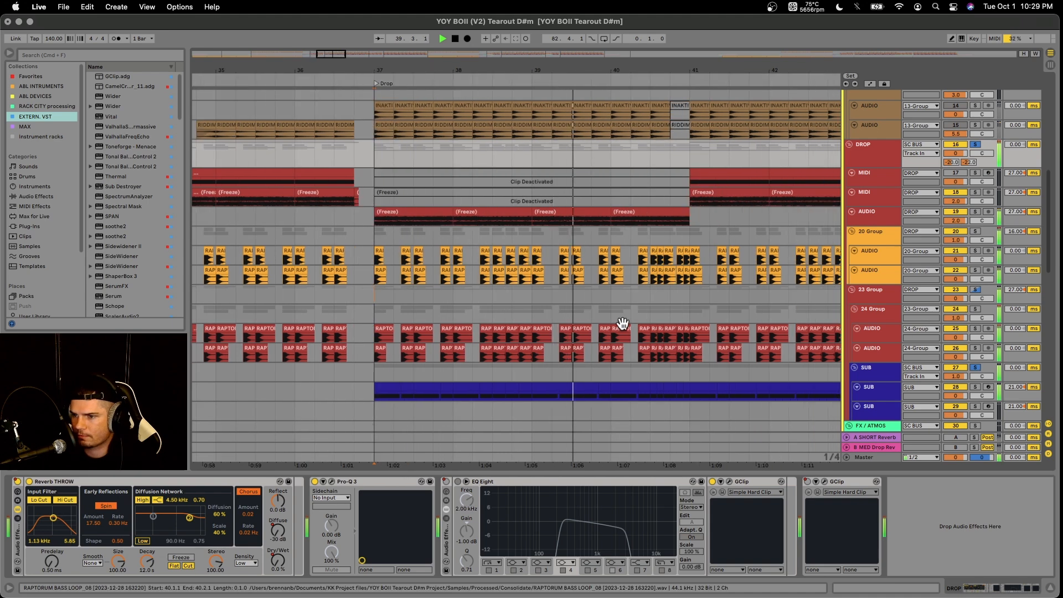
scroll(621, 321, "right", 3)
scroll(621, 321, "down", 3)
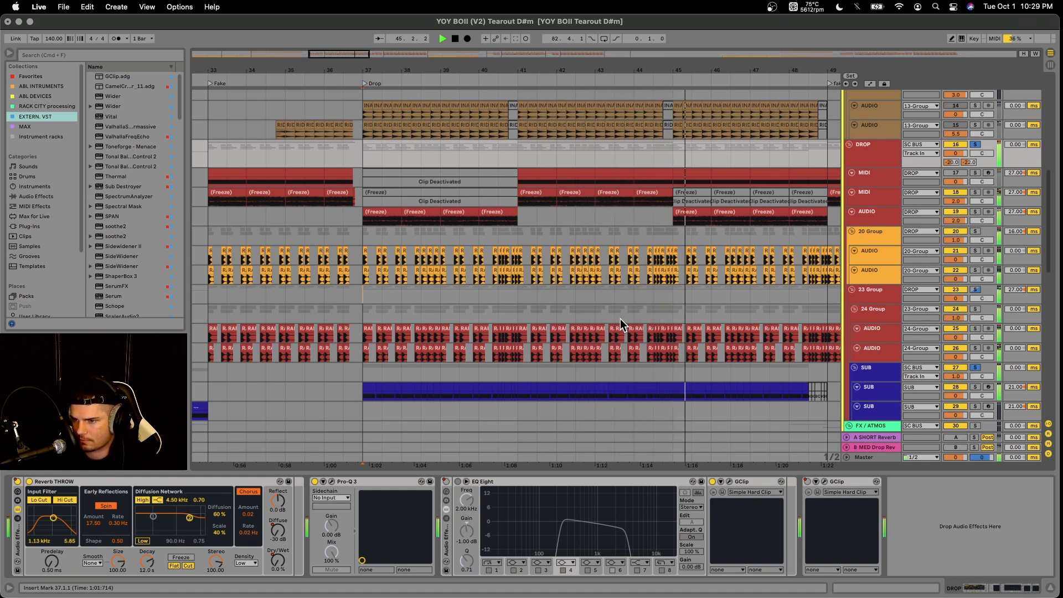
key("space")
Show the Kick track's first drop clip and its EQ Eight, and audition the kick soloed from the Drop marker
scroll(559, 321, "up", 10)
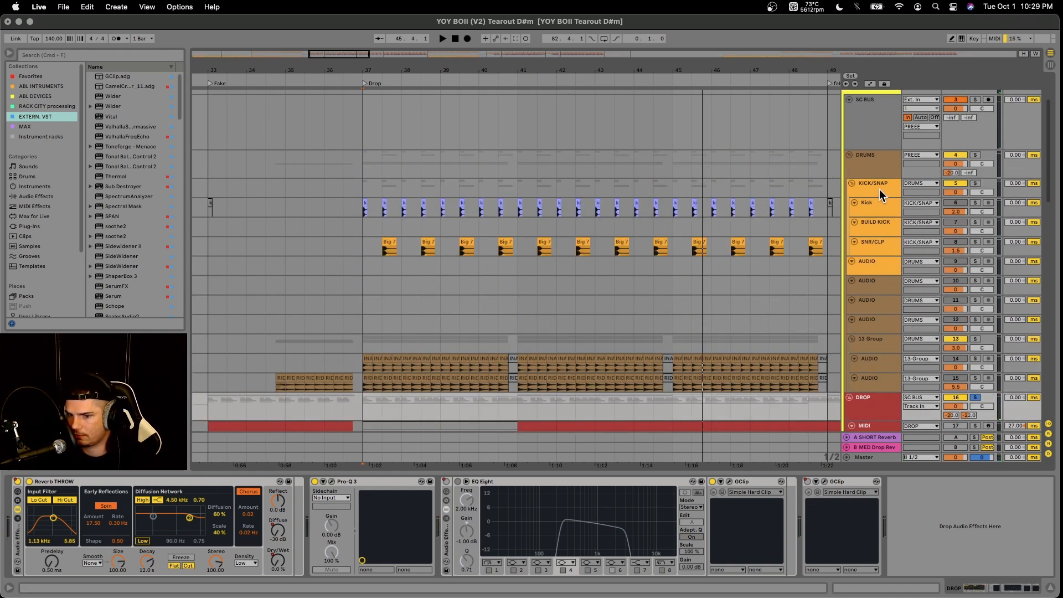
left_click(882, 206)
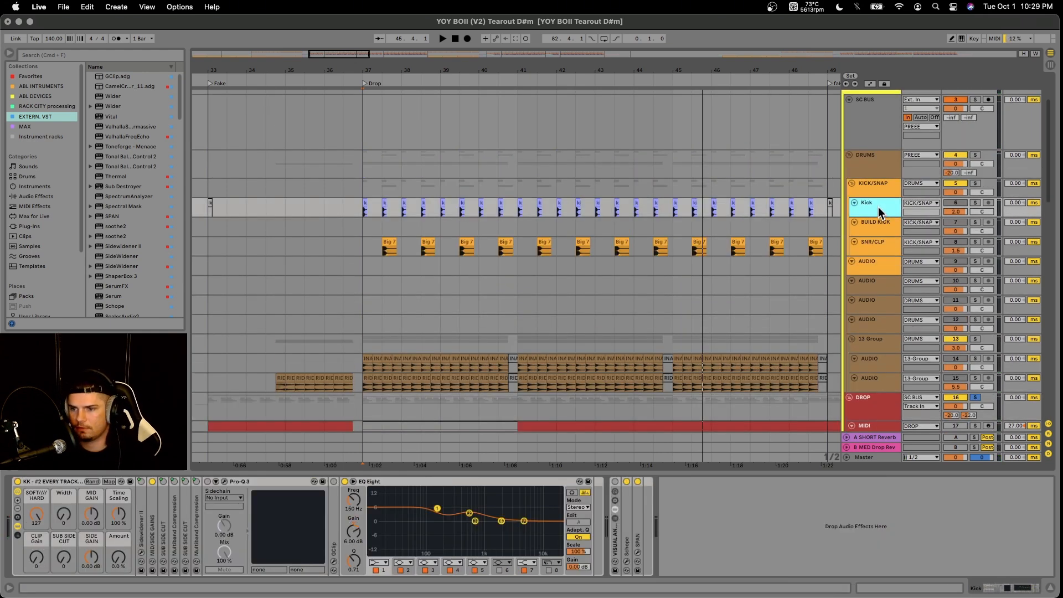
scroll(459, 238, "left", 5)
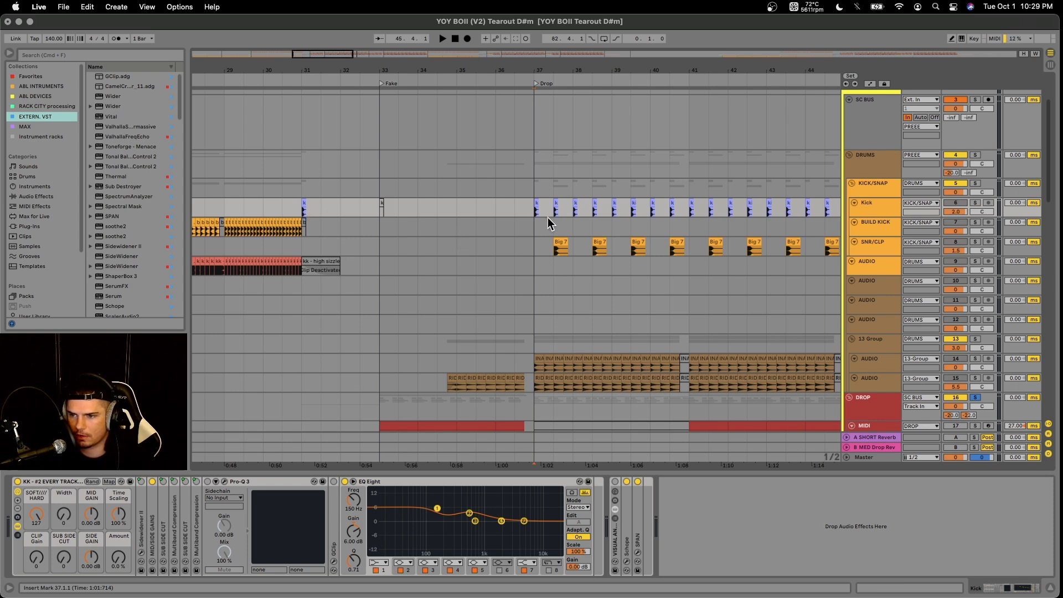
scroll(548, 224, "up", 10)
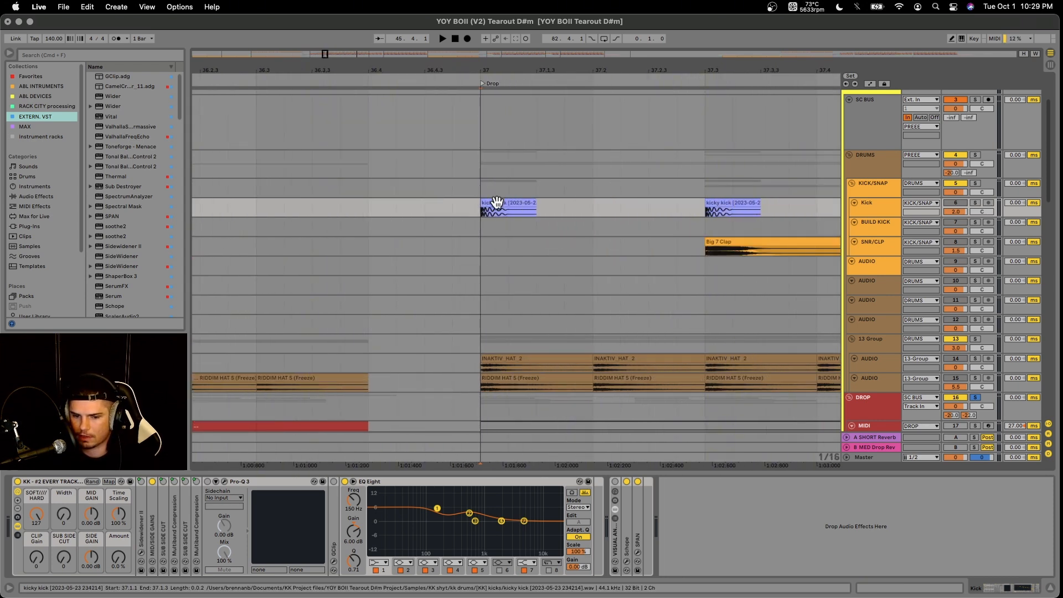
left_click(374, 483)
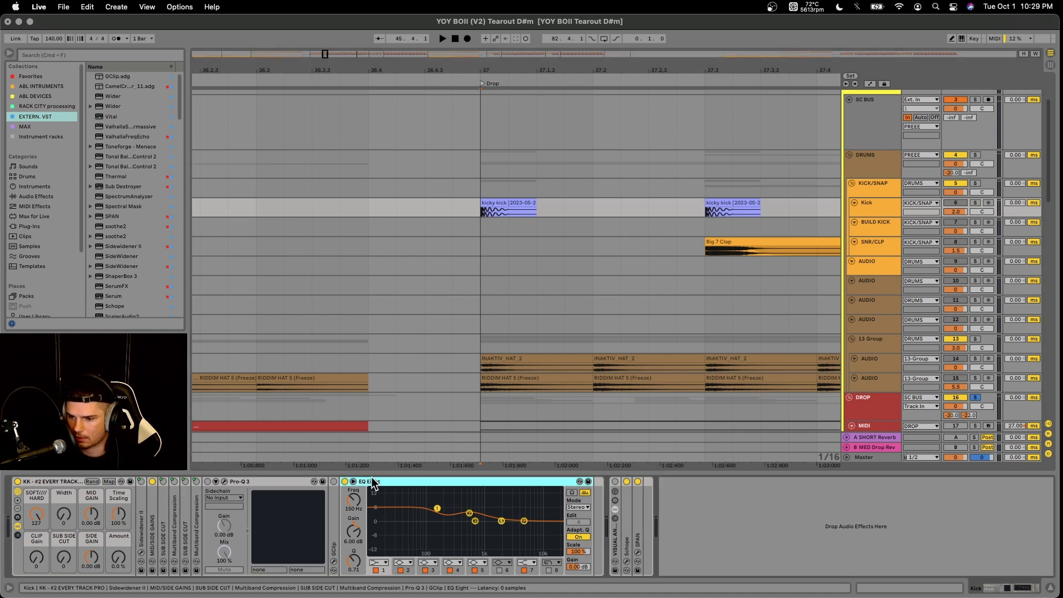
key("space")
left_click(976, 202)
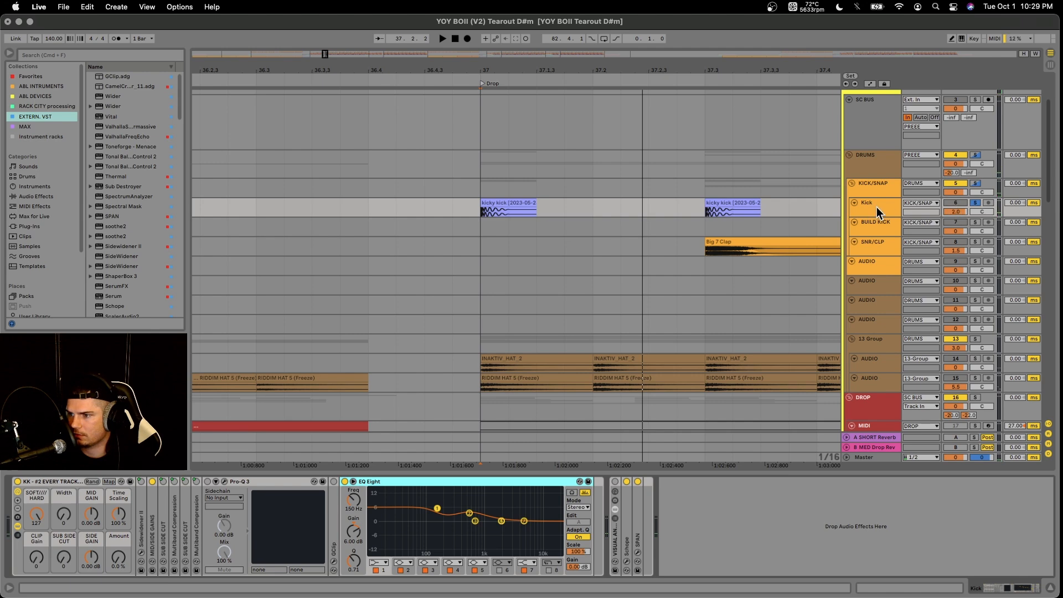
Select the first Big 7 Clap clip after the Drop marker and solo the SNR/CLP track with its effects shown
scroll(732, 253, "right", 3)
left_click(620, 238)
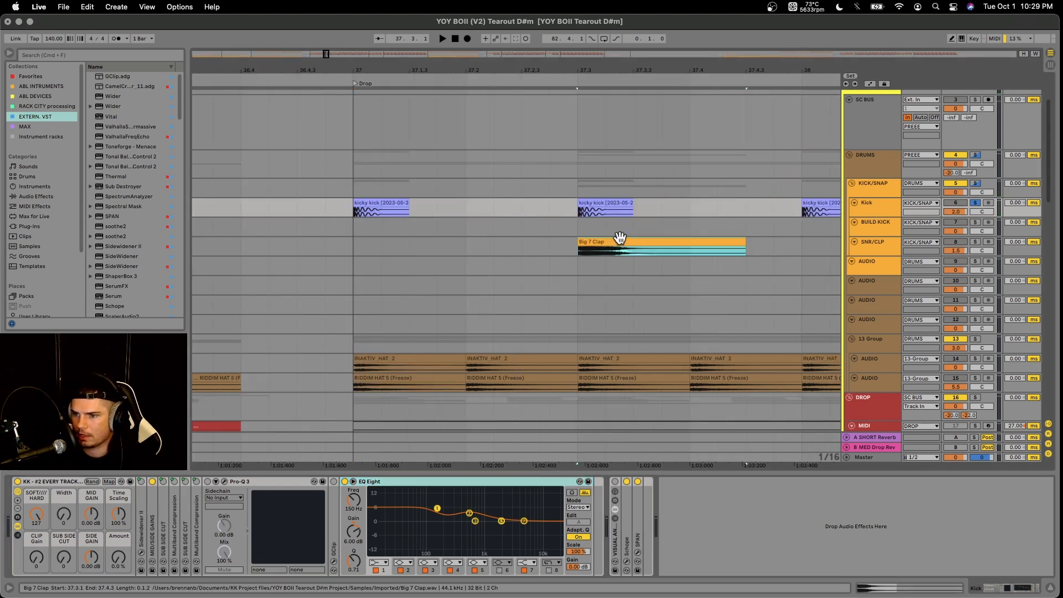
left_click(619, 238)
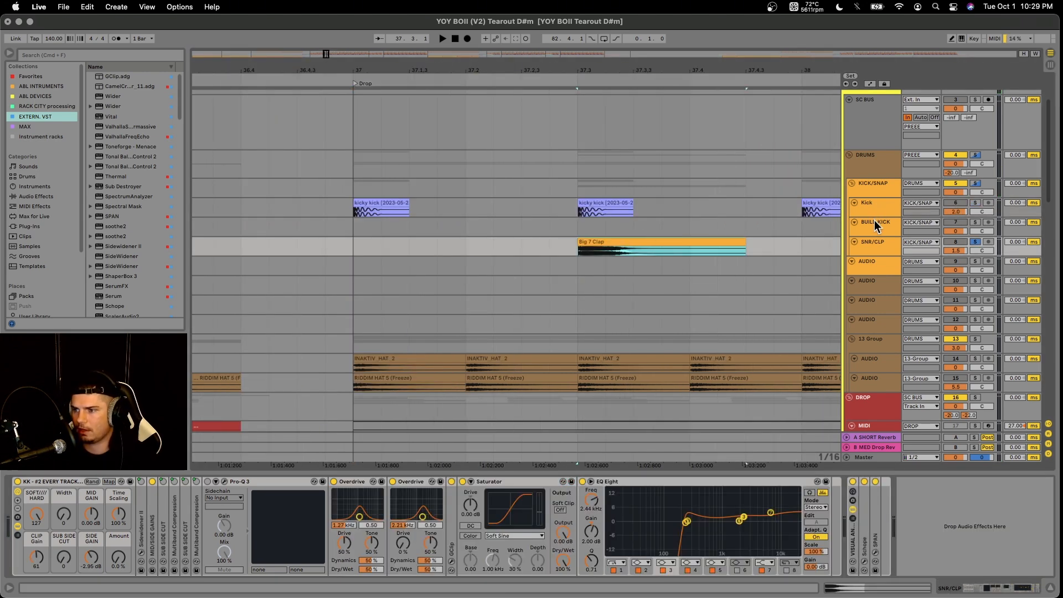
scroll(584, 256, "down", 5)
scroll(584, 259, "right", 3)
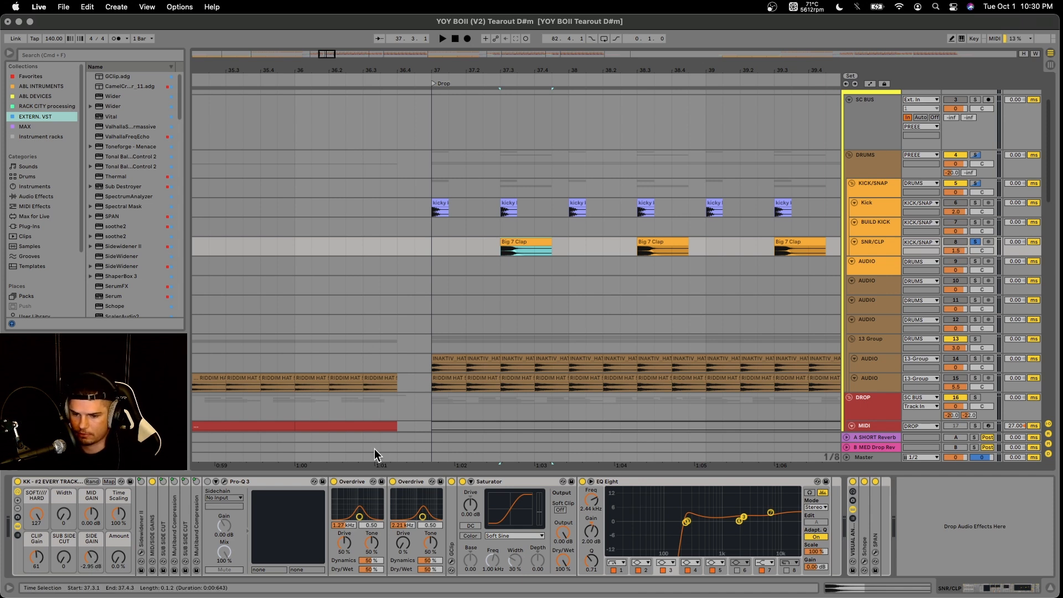
Compare the soloed clap with the devices from the first Overdrive through EQ Eight bypassed and reactivated together
left_click(411, 482)
left_click(579, 483, "shift")
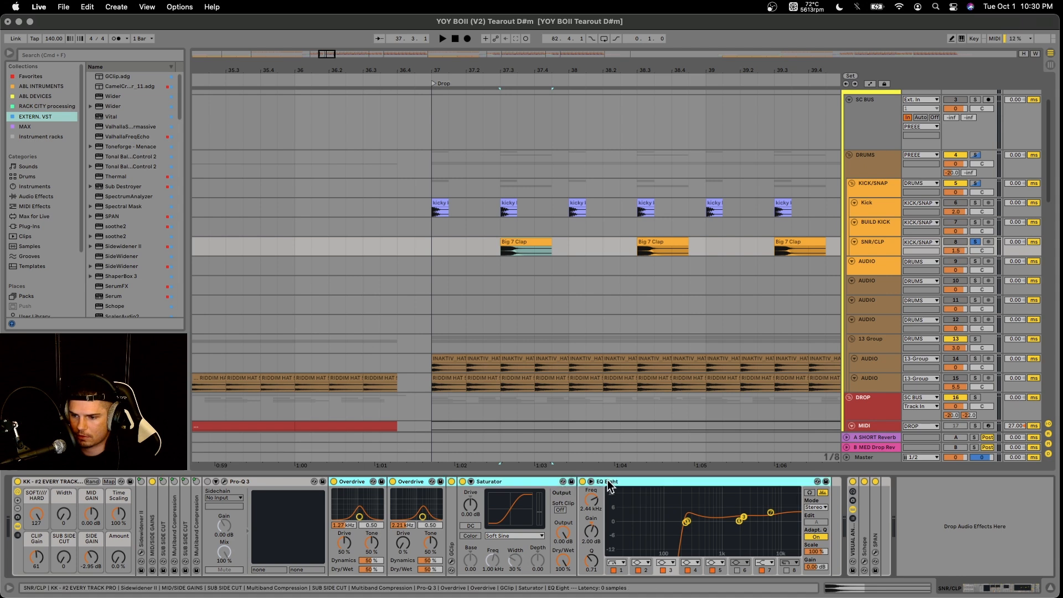
left_click(333, 481)
key("space")
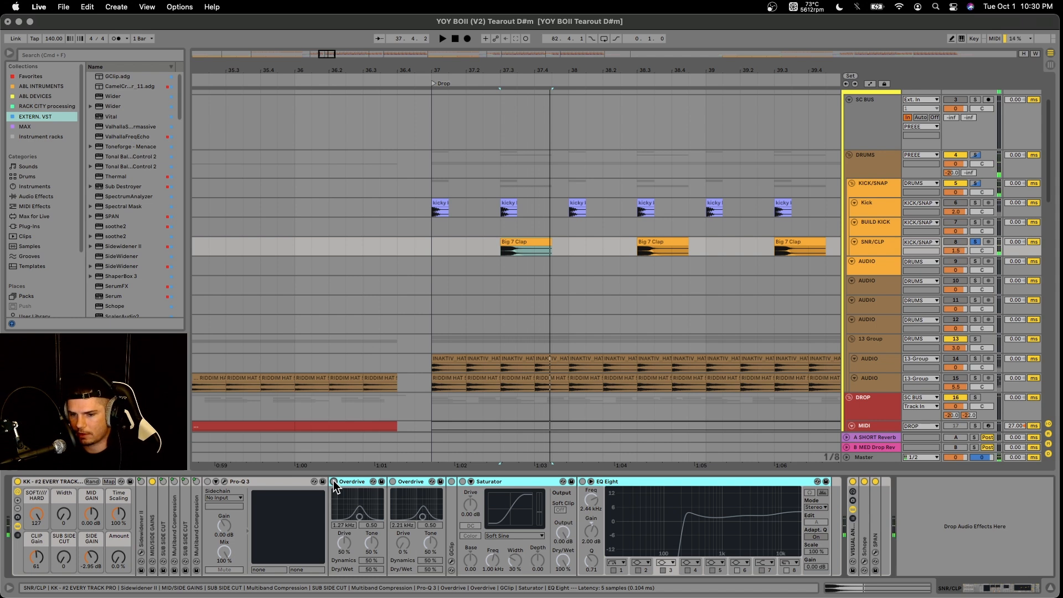
left_click(333, 481)
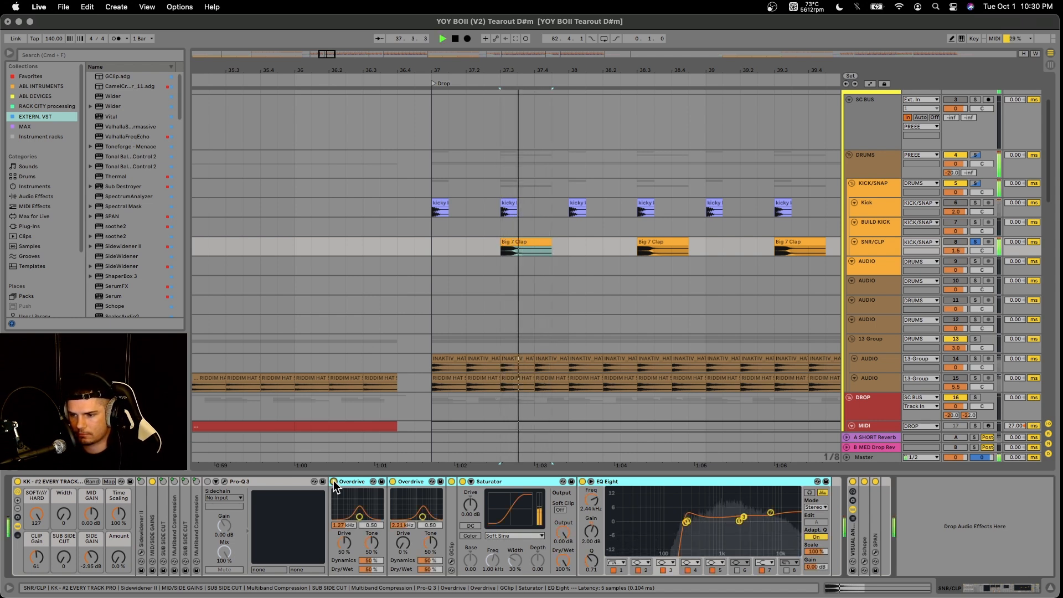
key("space")
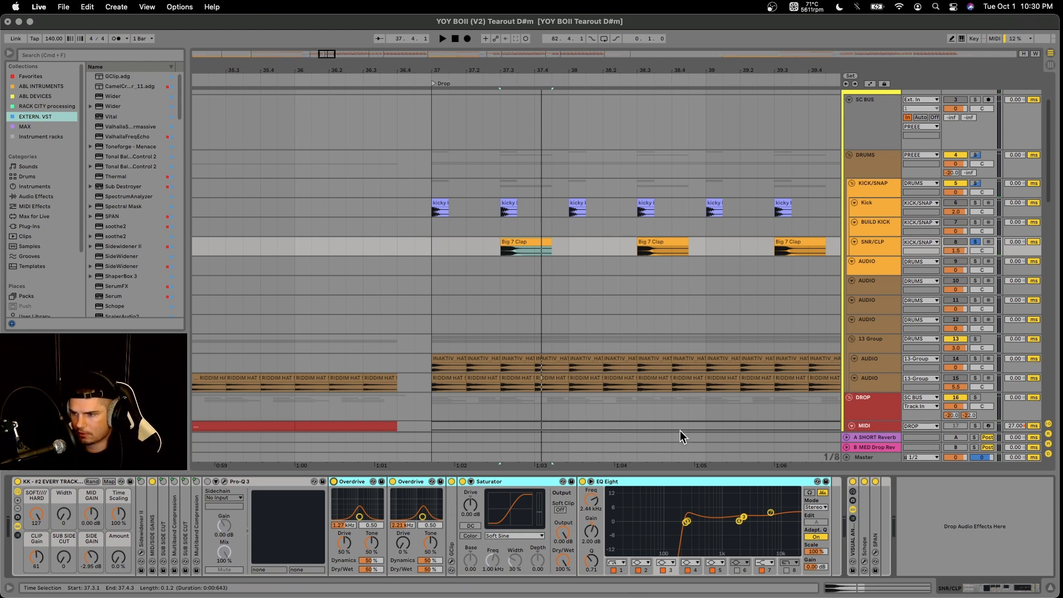
Select the 13 Group of hi-hats within the drums and show its Limiter and EQ Eight
scroll(647, 347, "right", 4)
scroll(649, 347, "down", 5)
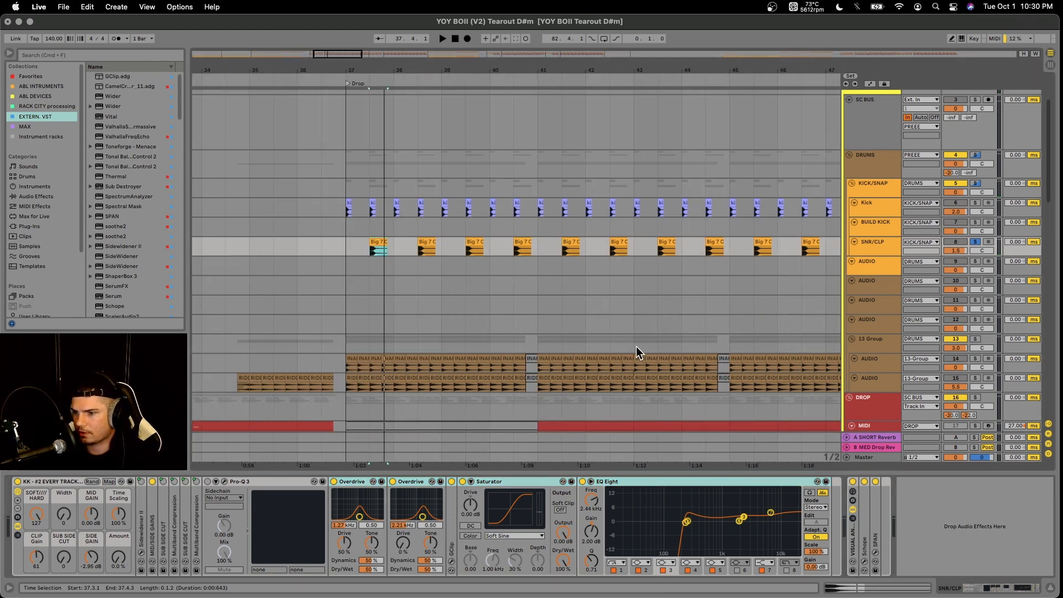
scroll(775, 313, "down", 3)
scroll(776, 314, "down", 5)
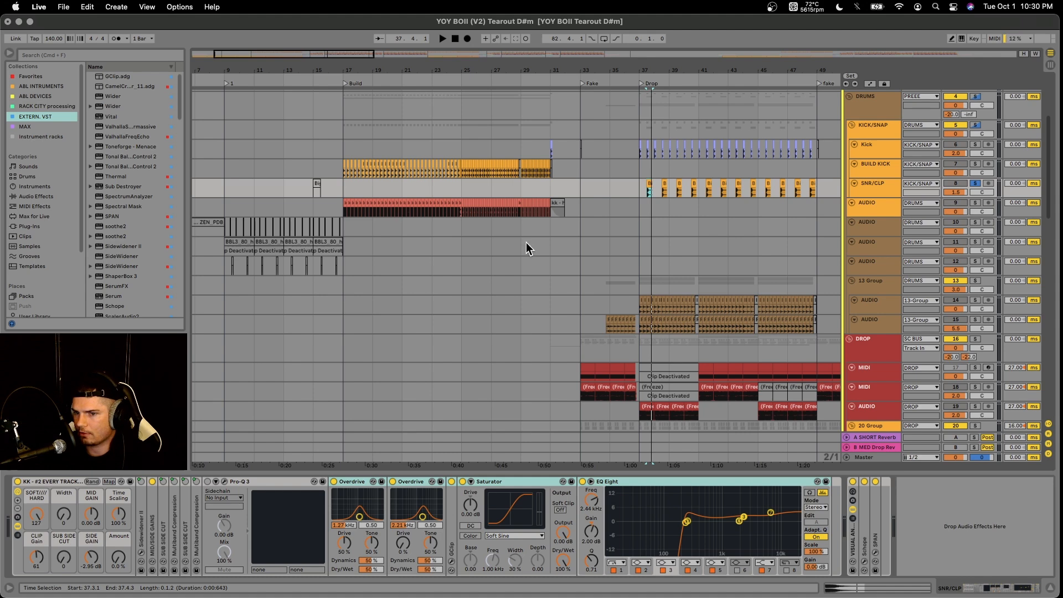
scroll(735, 272, "down", 5)
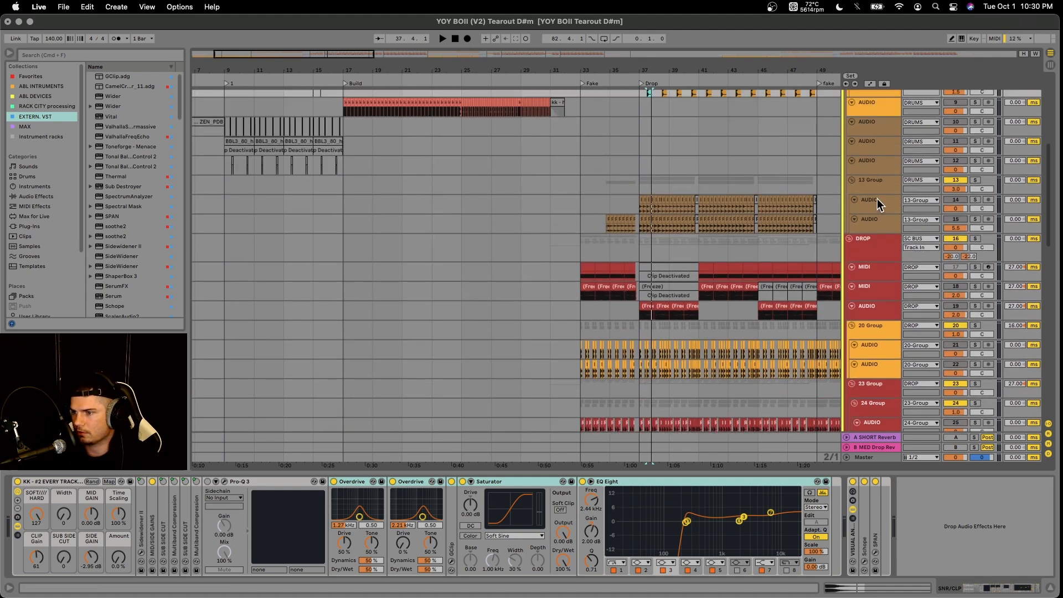
left_click(878, 198)
left_click(872, 184)
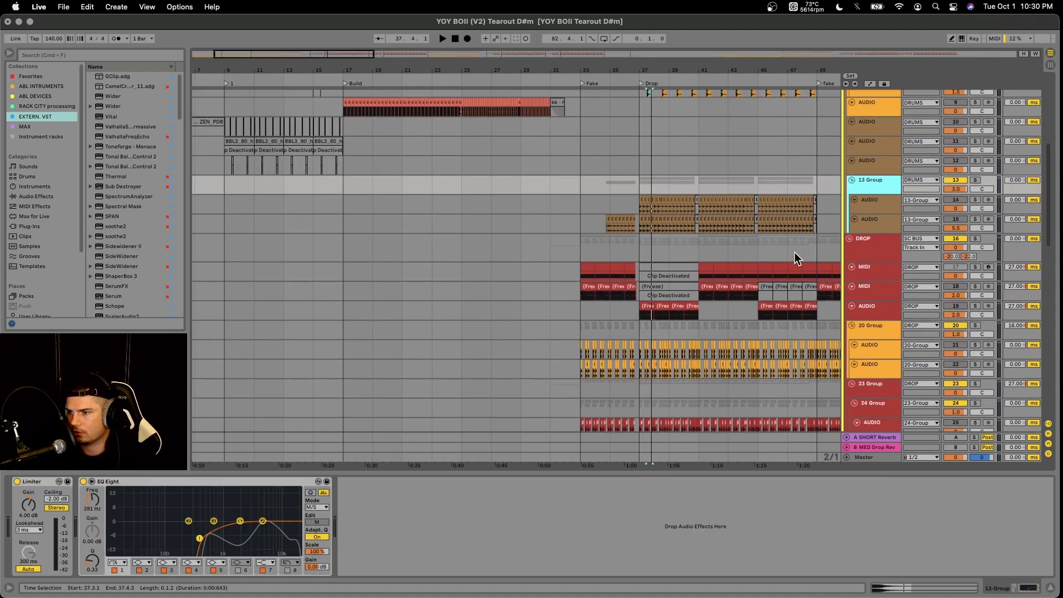
Compare the effect chains of the two hi-hat tracks inside 13 Group around the Drop marker
scroll(646, 219, "up", 10)
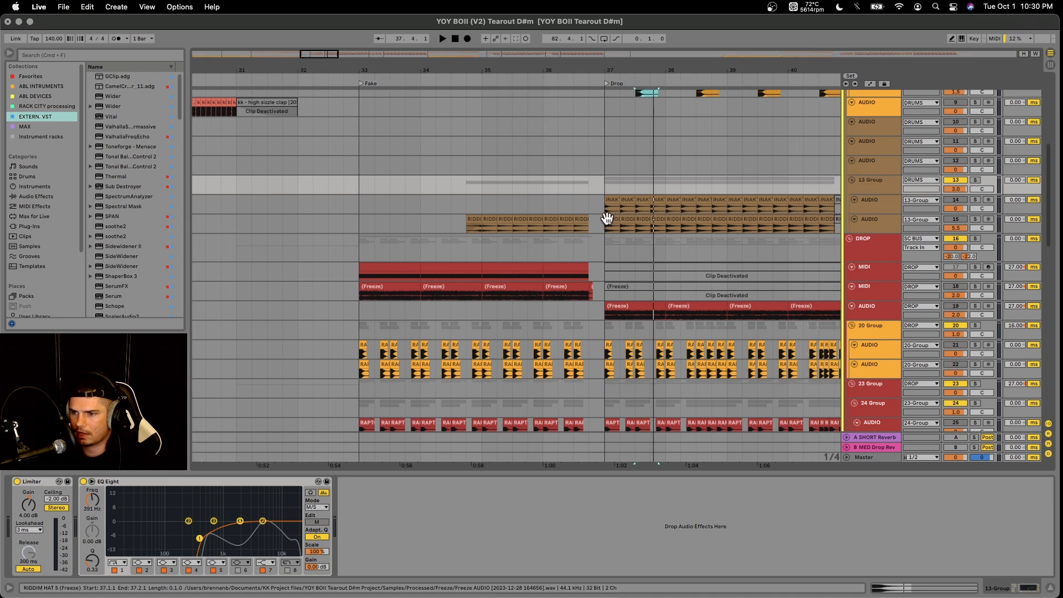
scroll(620, 224, "up", 3)
left_click(888, 207)
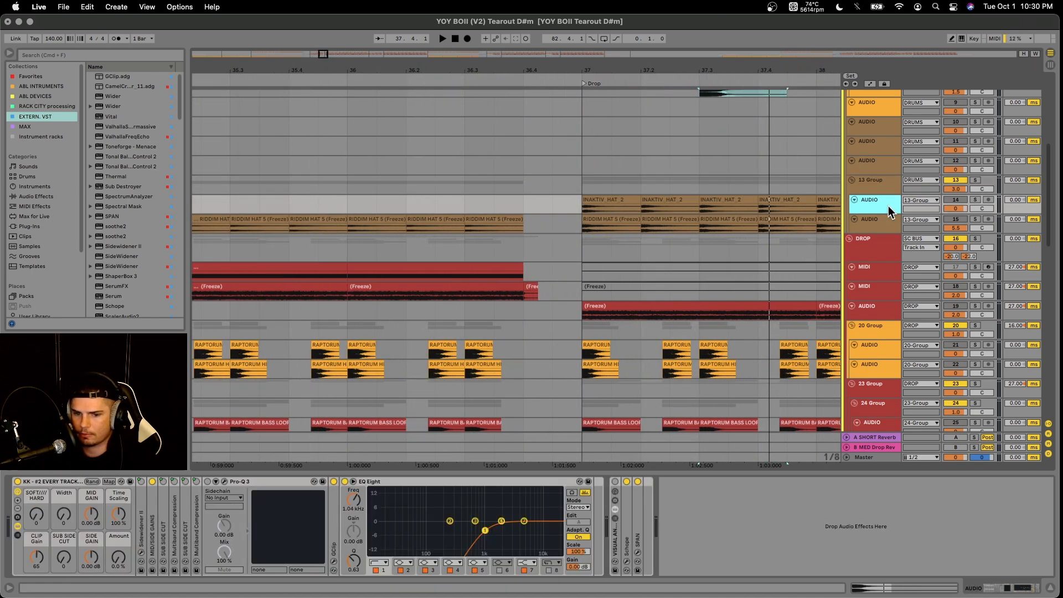
left_click(884, 217)
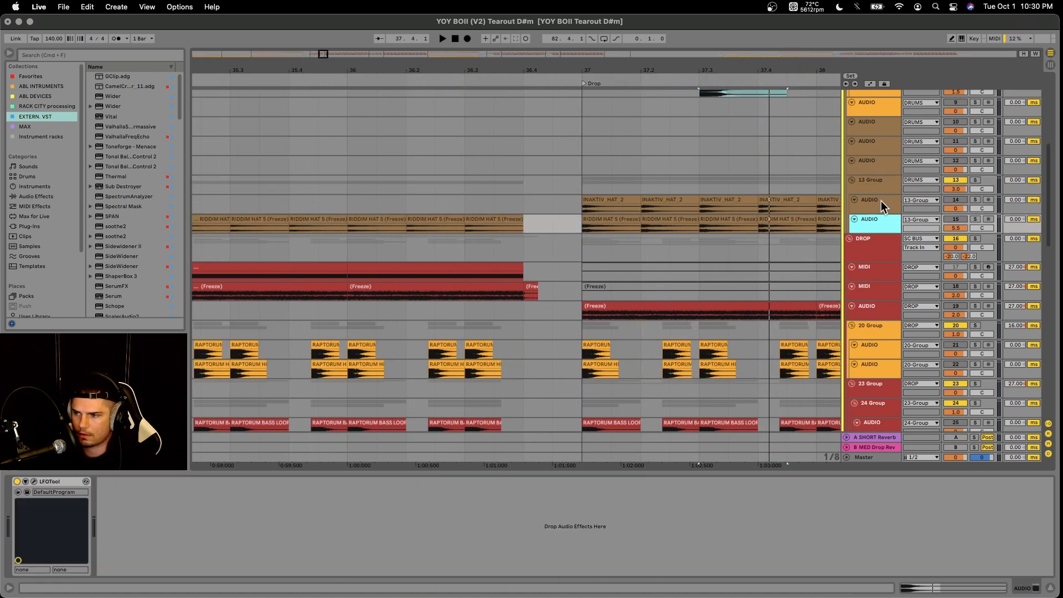
left_click(882, 201)
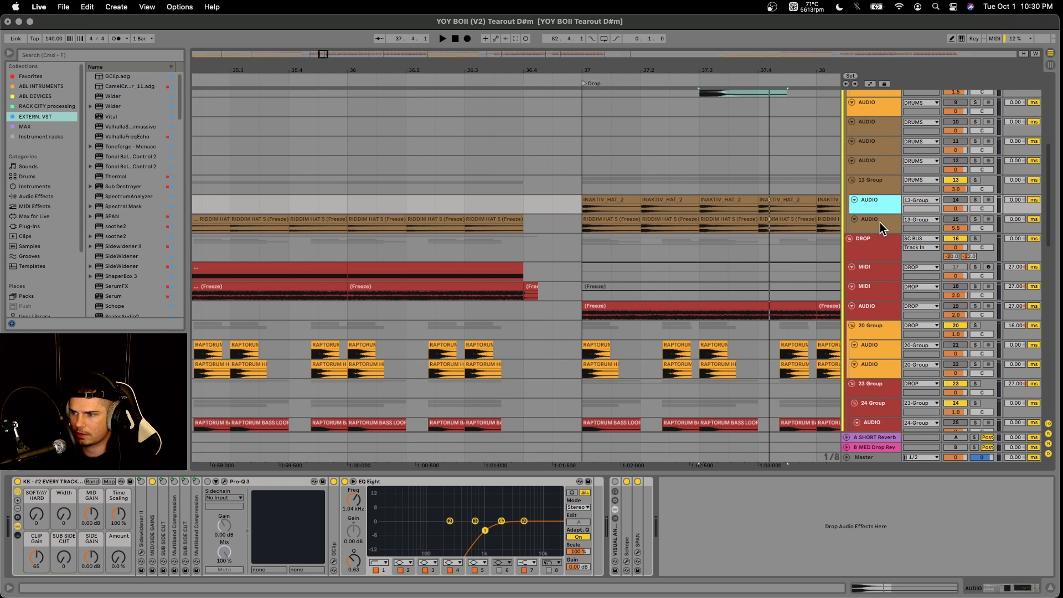
Inspect the first riddim hat and INAKTIV_HAT_2 clips at the Drop marker, ending on the riddim hat clip
left_click(620, 222)
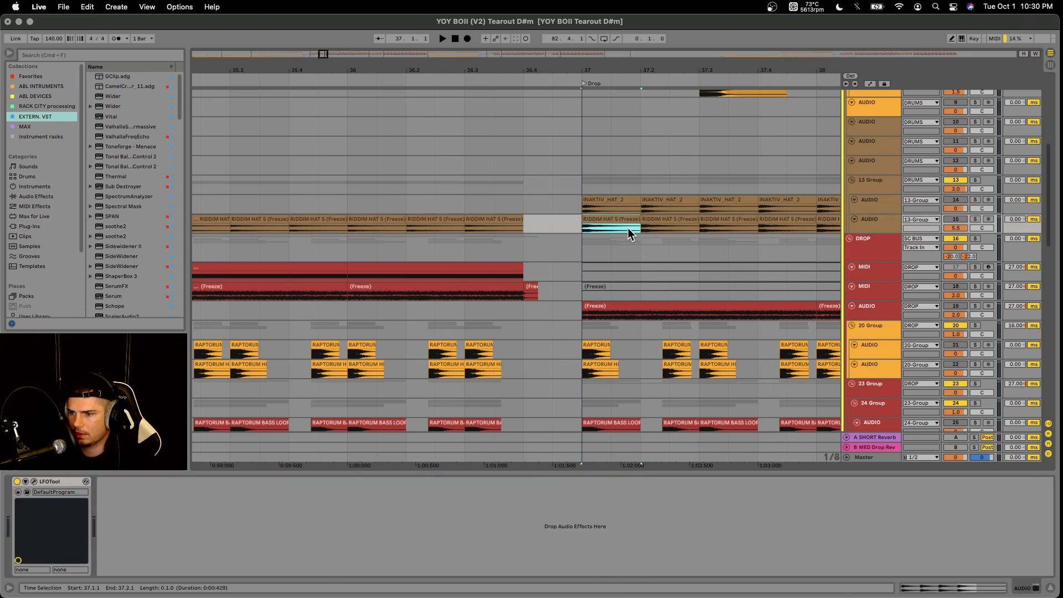
scroll(631, 230, "up", 3)
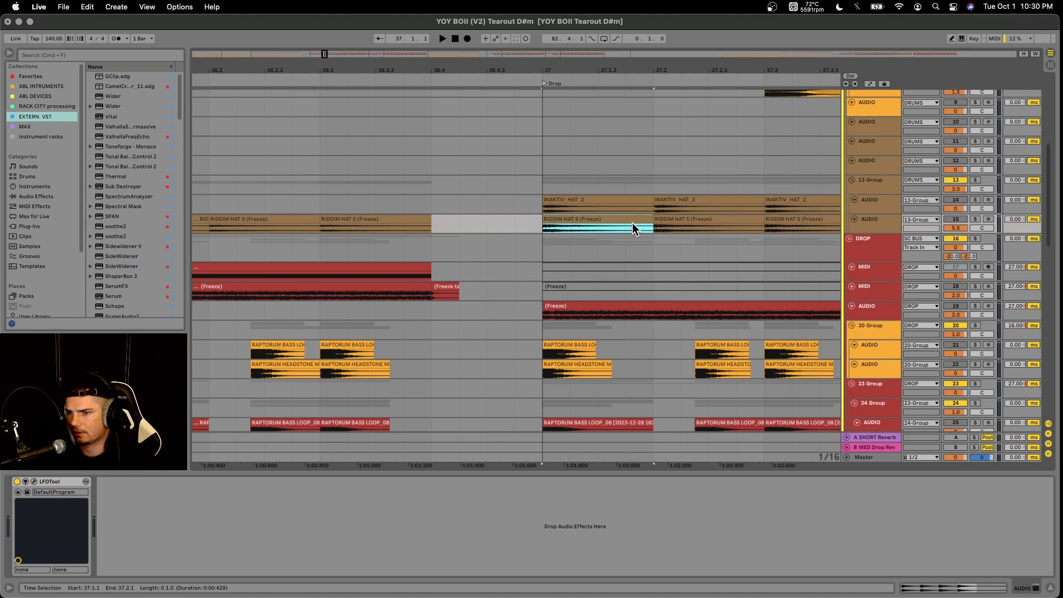
left_click(585, 199)
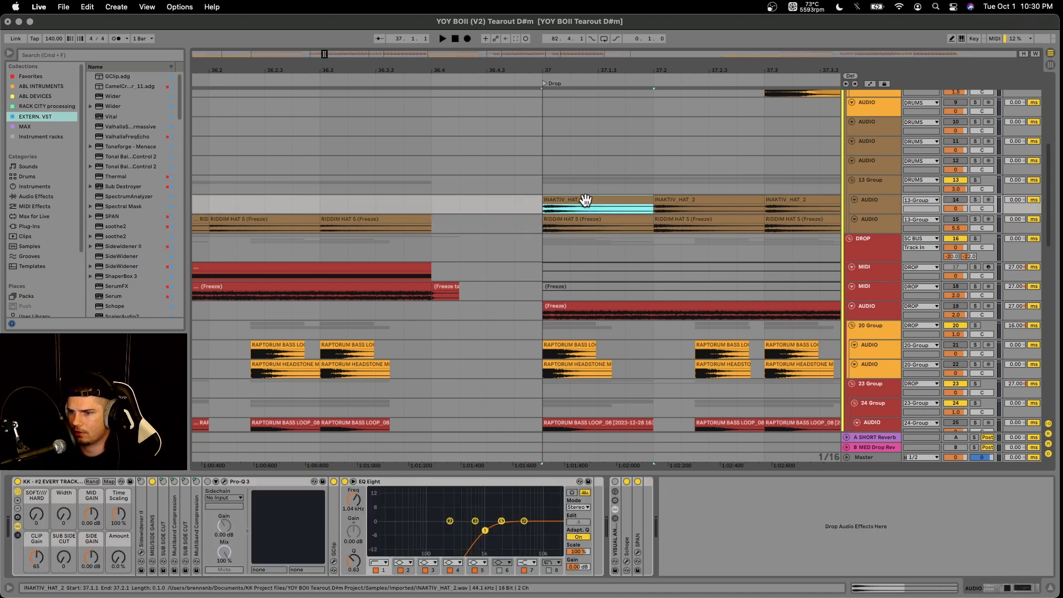
left_click(595, 224)
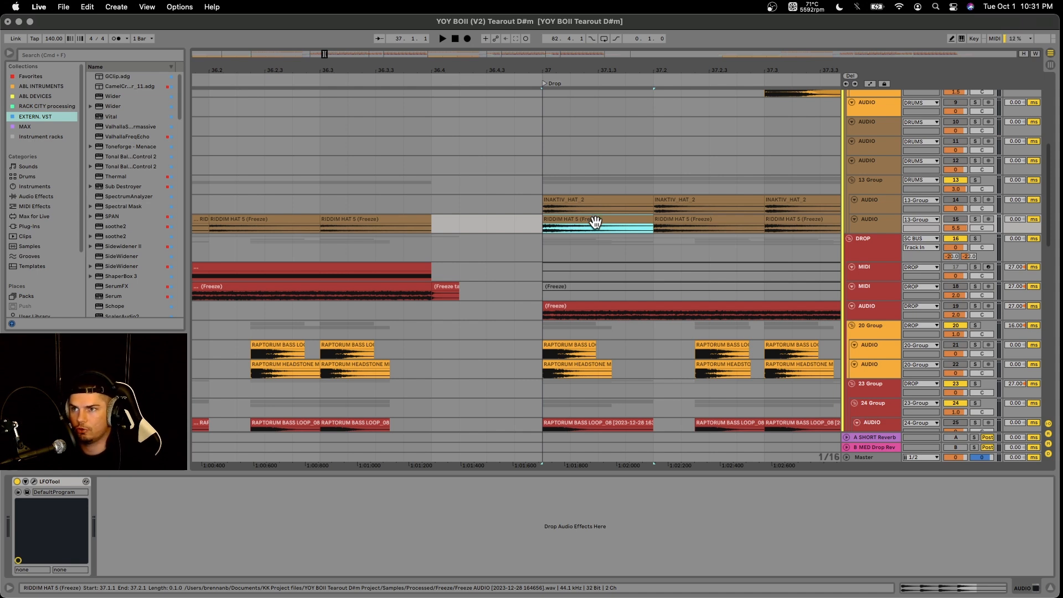
Show the side curve of 13 Group's EQ Eight and return it to the mid curve
left_click(872, 188)
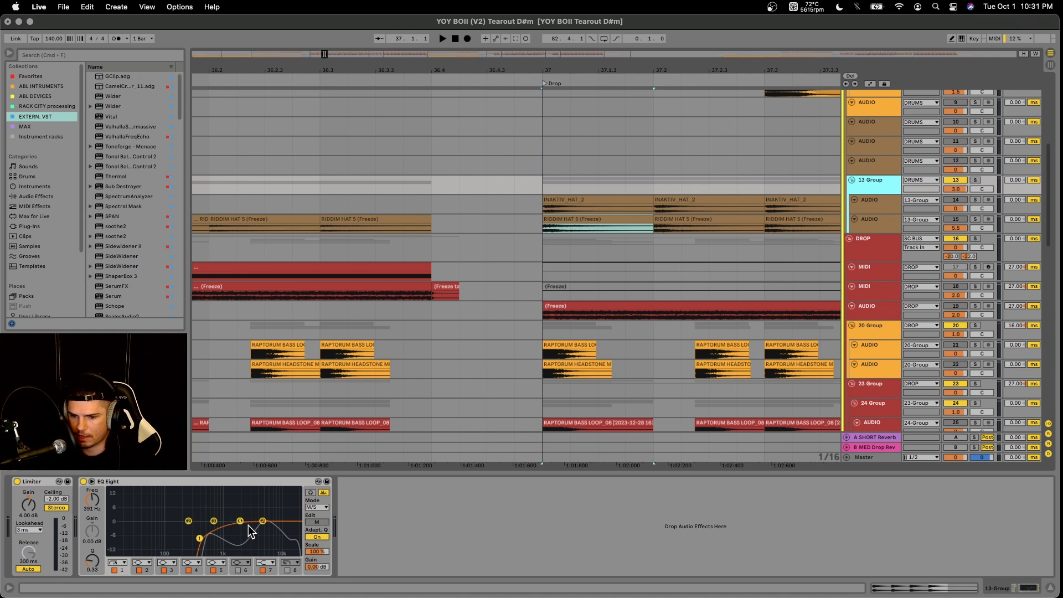
left_click(317, 521)
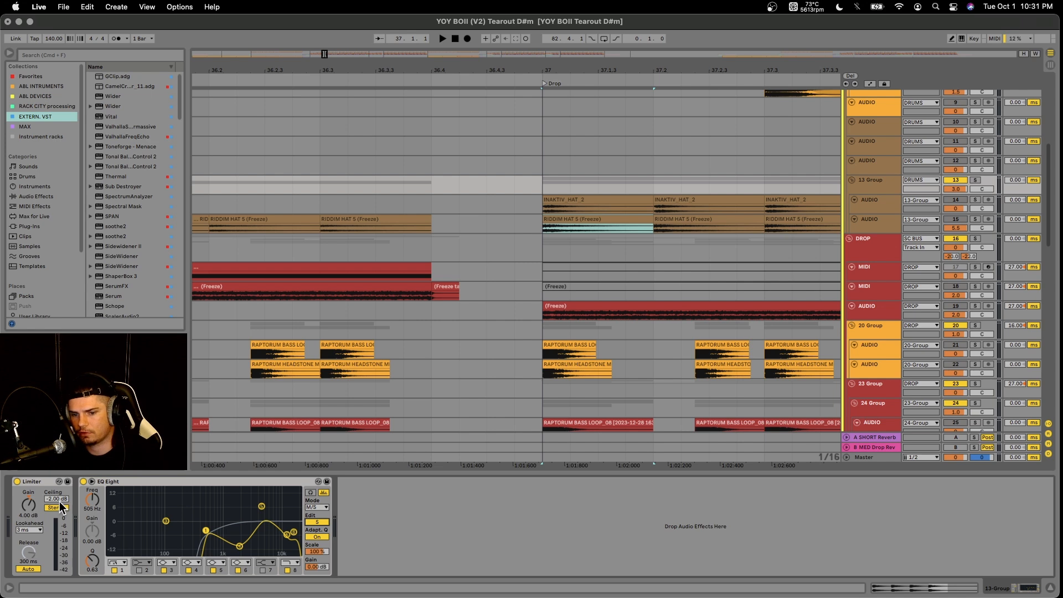
left_click(322, 523)
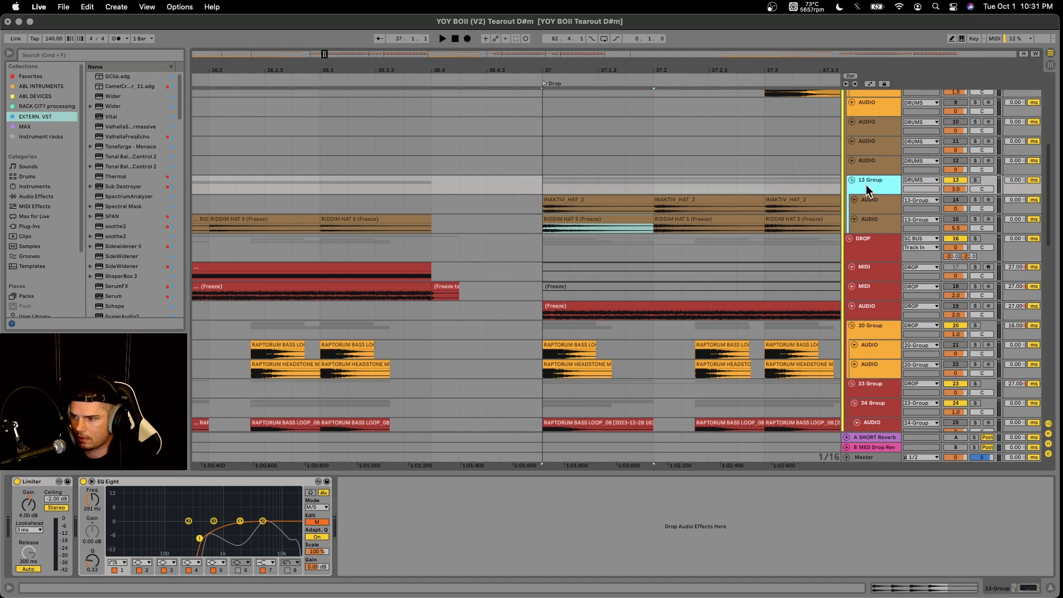
Show the INAKTIV_HAT_2 track's effects and audition the track soloed from the Drop marker
left_click(876, 205)
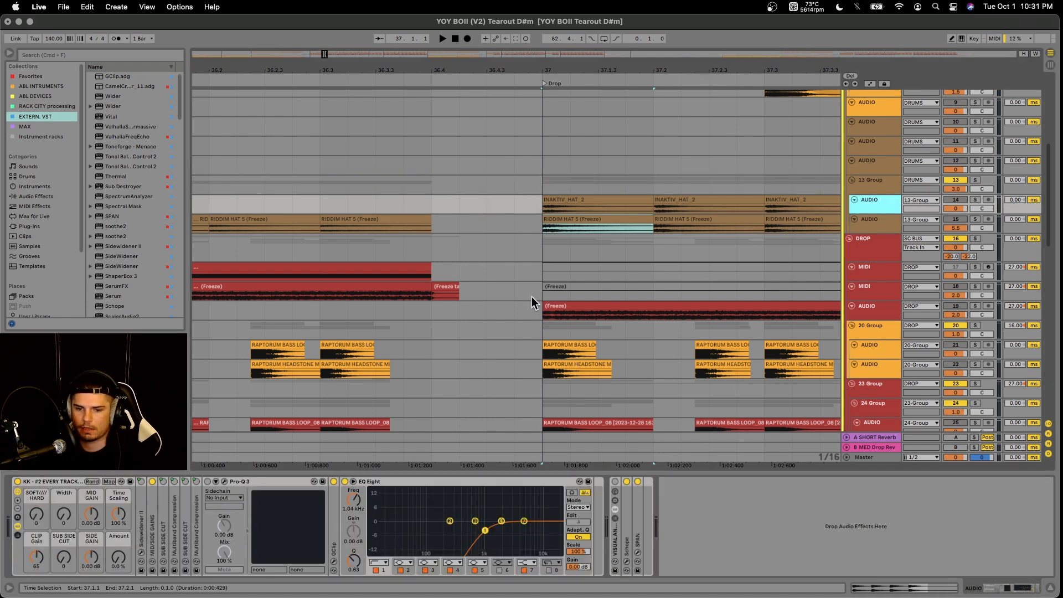
left_click(555, 200)
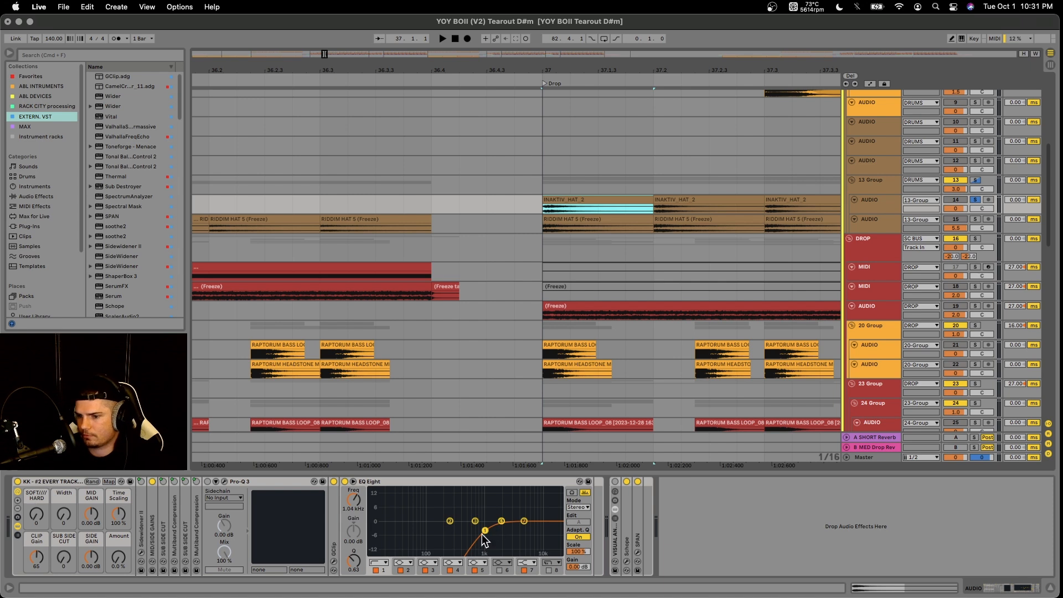
key("space")
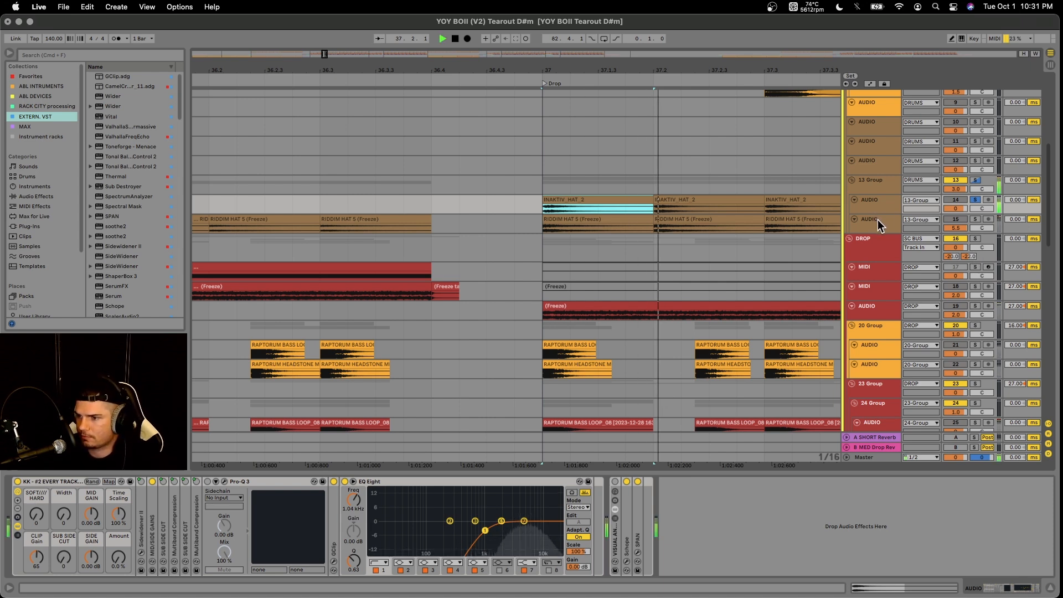
key("space")
Solo the riddim hat track, view its LFOTool curve, and audition the hat from the Drop marker
left_click(870, 225)
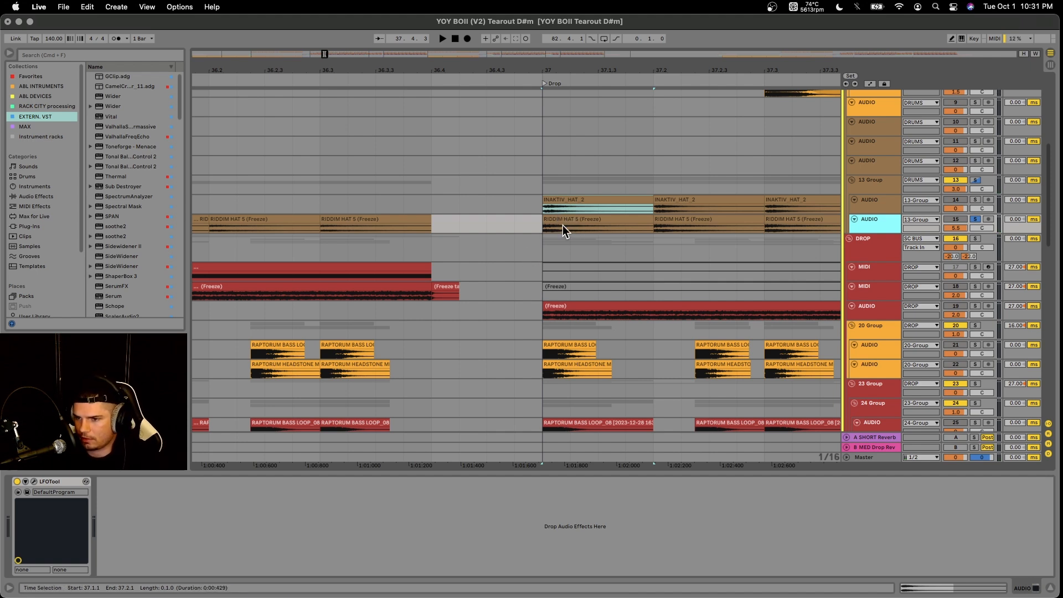
left_click(34, 481)
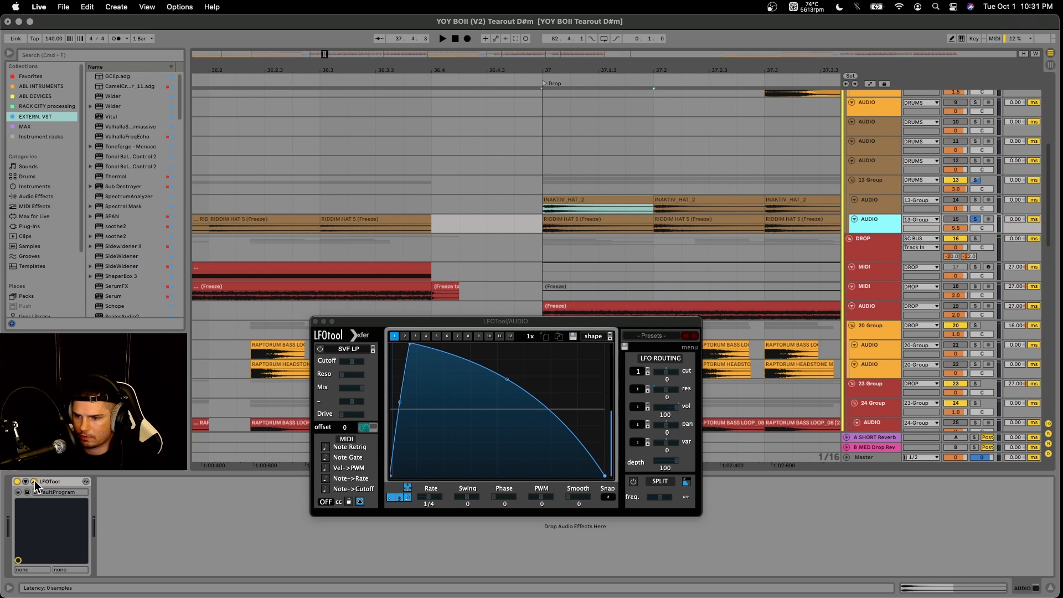
left_click(34, 480)
key("space")
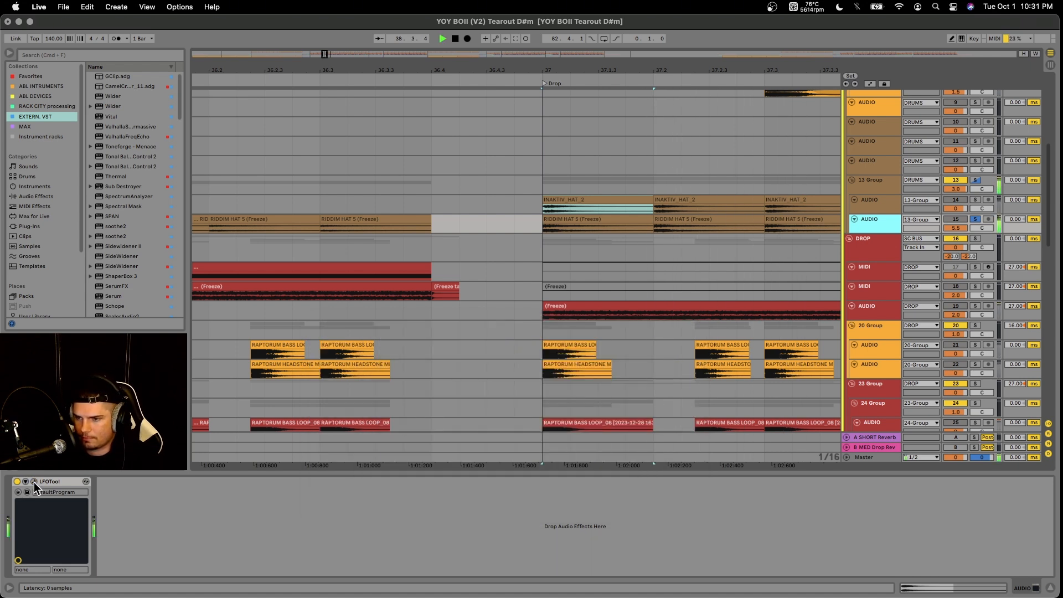
key("space")
Audition both hi-hat layers together from the Drop marker with 13 Group soloed, clearing the solo after playback
left_click(972, 178)
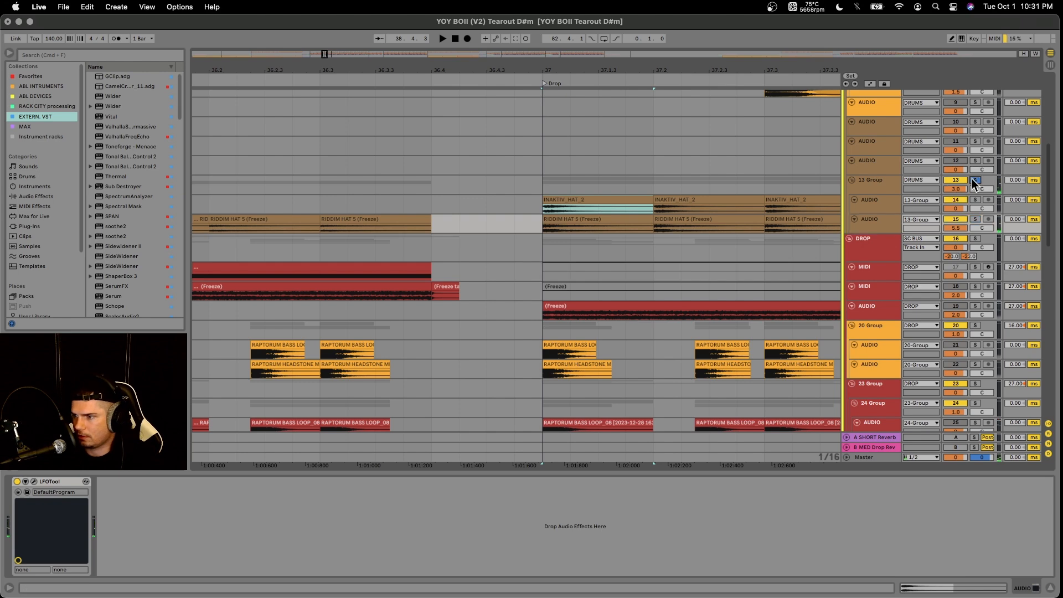
key("space")
scroll(613, 206, "down", 8)
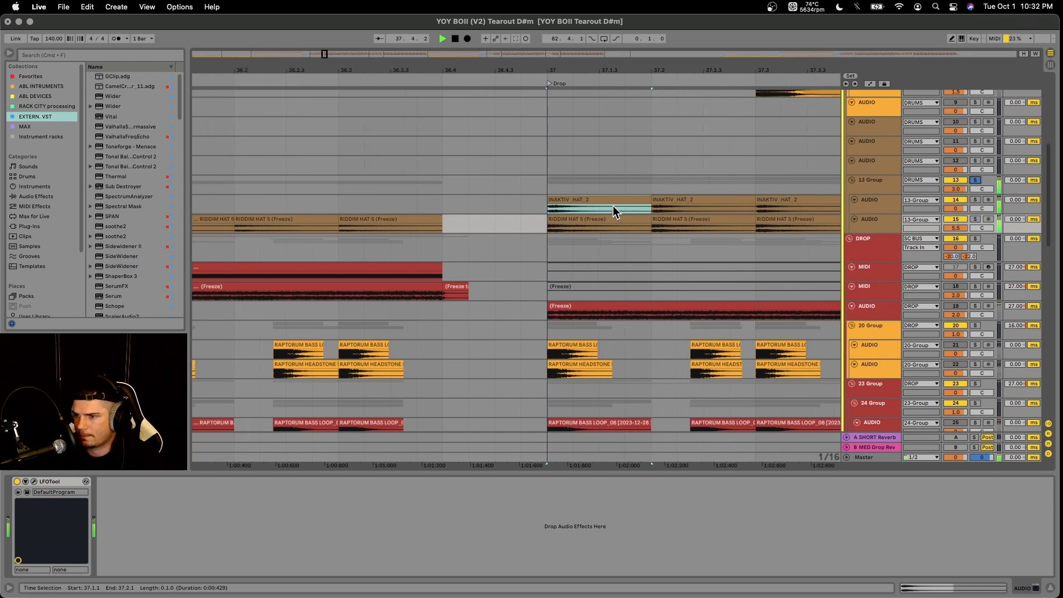
scroll(604, 227, "right", 6)
key("space")
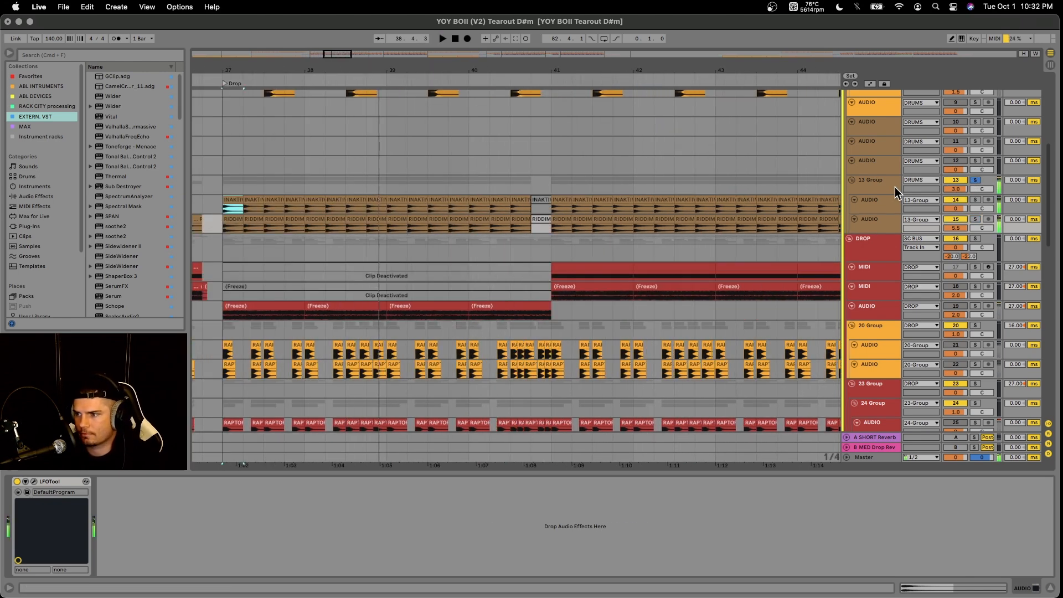
left_click(976, 181)
Select the blue recorded audio clip at the second fake drop in the FX group and audition it soloed
scroll(598, 265, "down", 5)
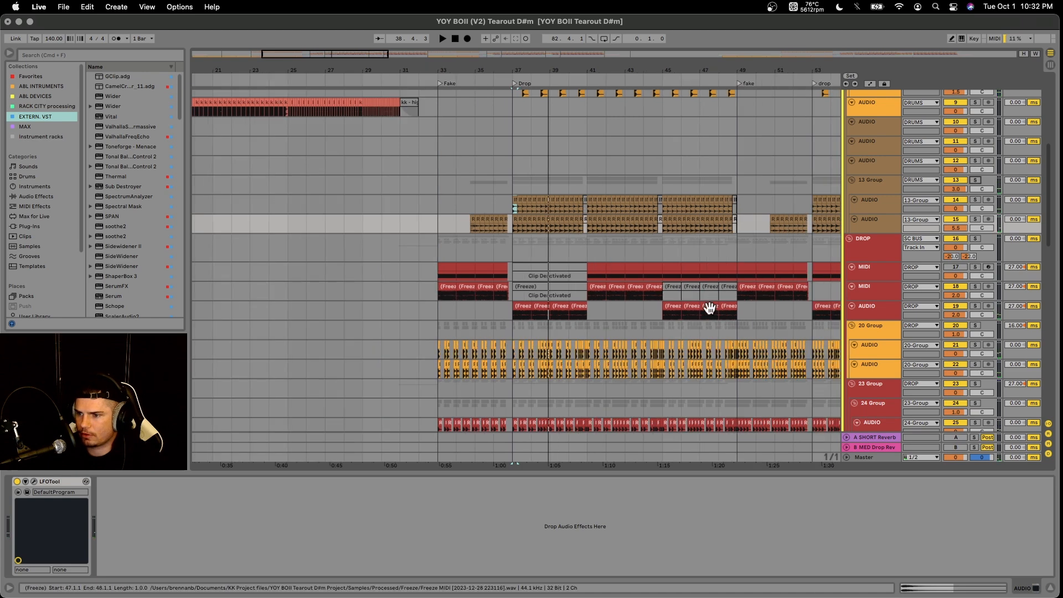
scroll(730, 328, "down", 10)
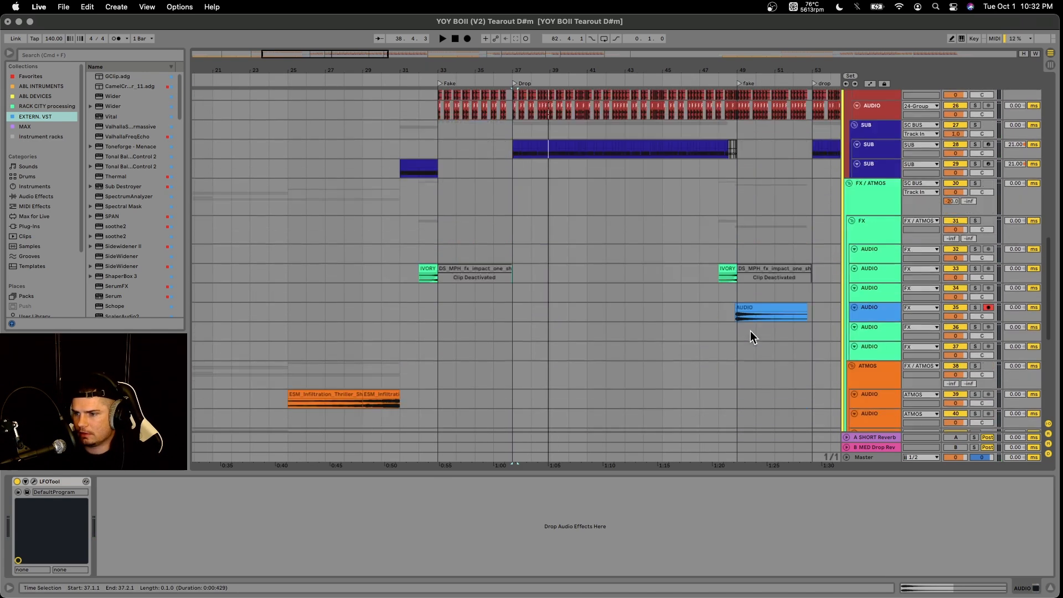
scroll(659, 320, "up", 5)
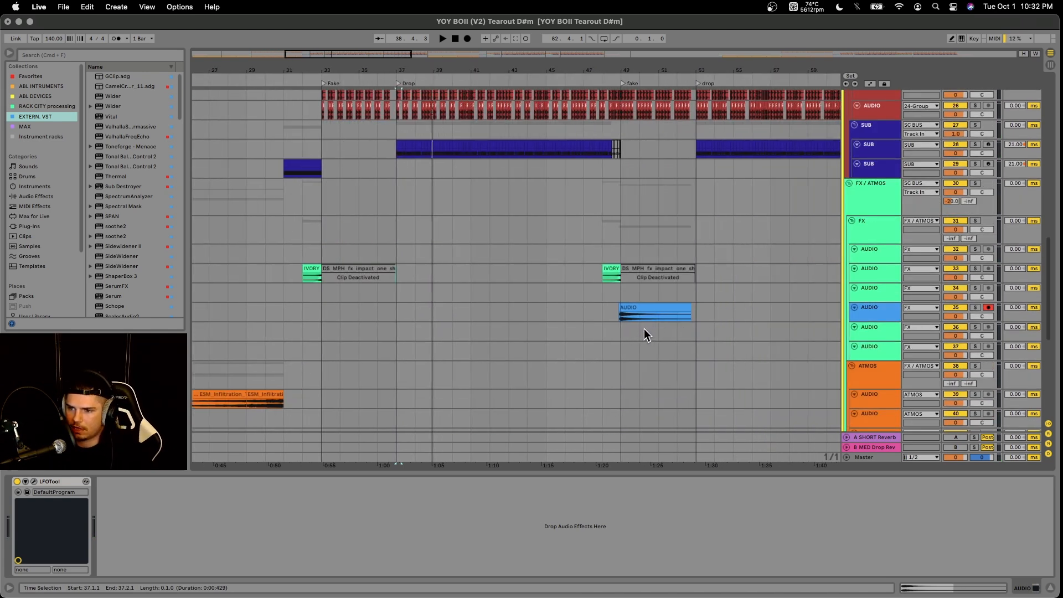
scroll(643, 329, "up", 2)
left_click(588, 305)
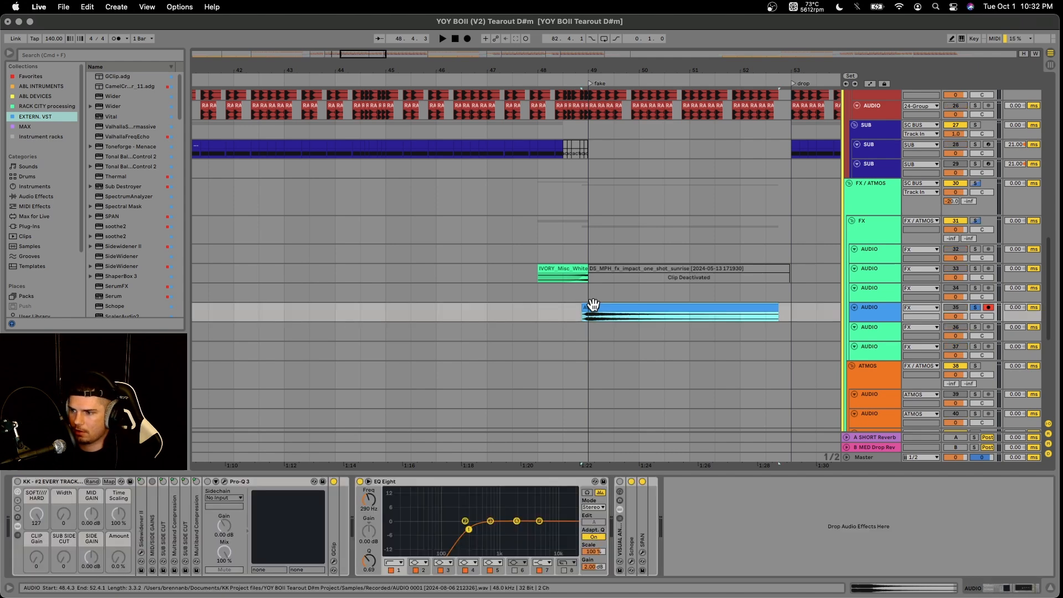
key("space")
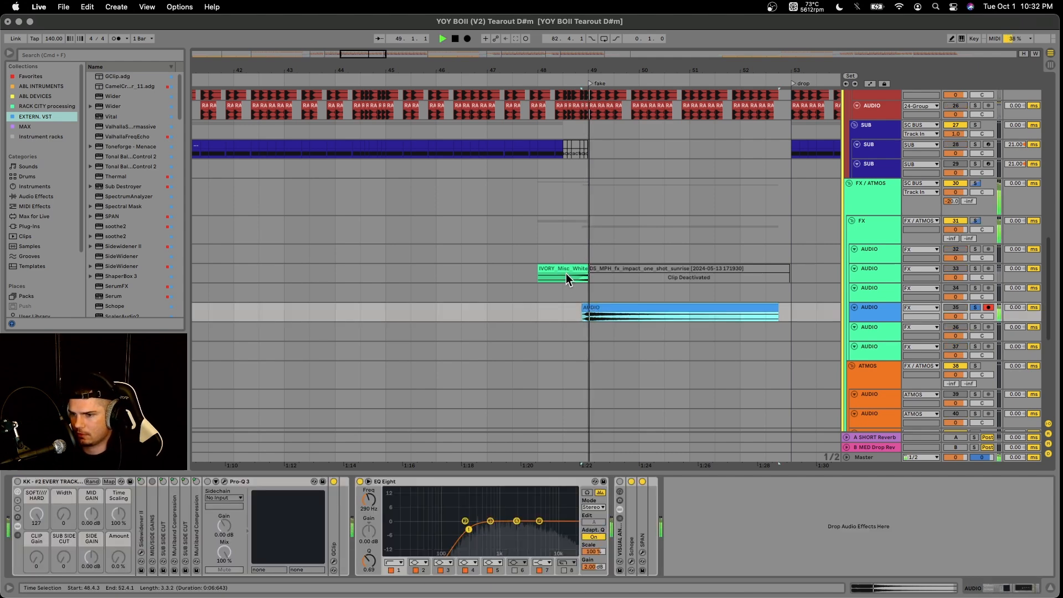
key("space")
Play the bass fill from 48.3.1 into the second fake drop with 20 Group and 23 Group soloed
scroll(615, 344, "up", 5)
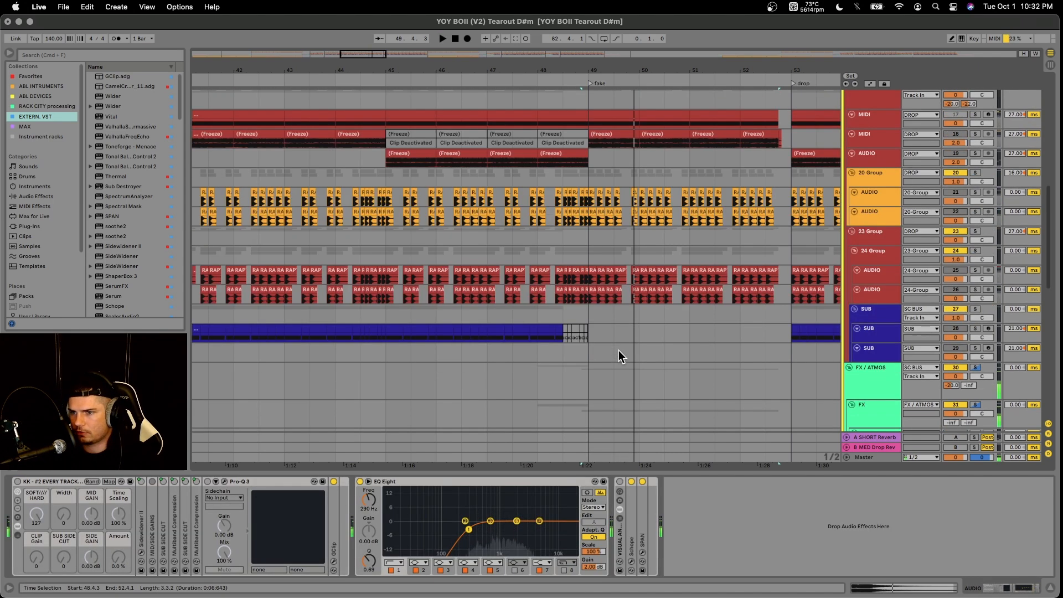
scroll(616, 333, "down", 10)
scroll(616, 328, "up", 12)
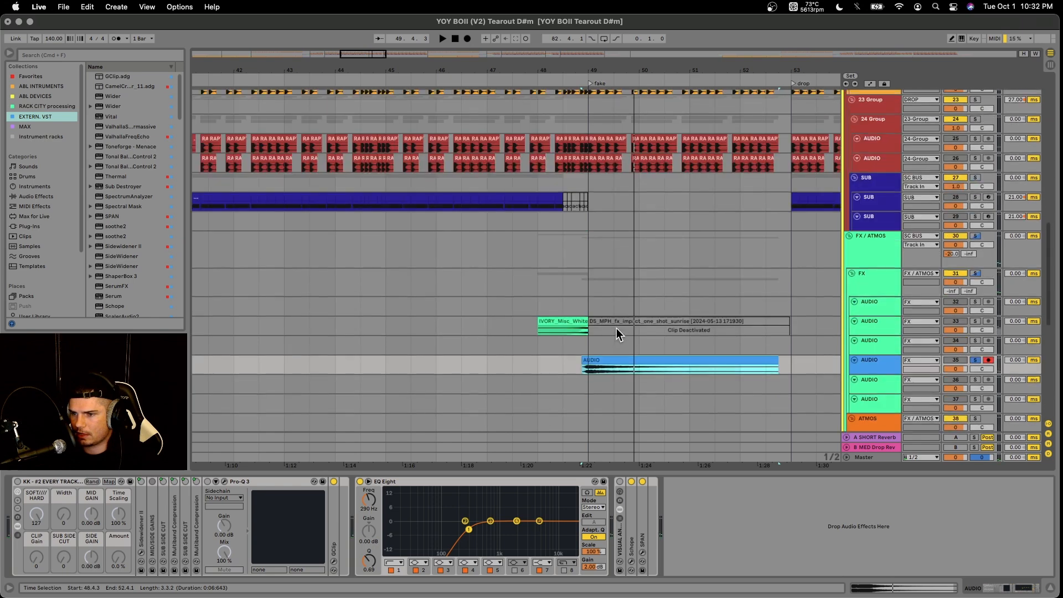
scroll(573, 241, "up", 3)
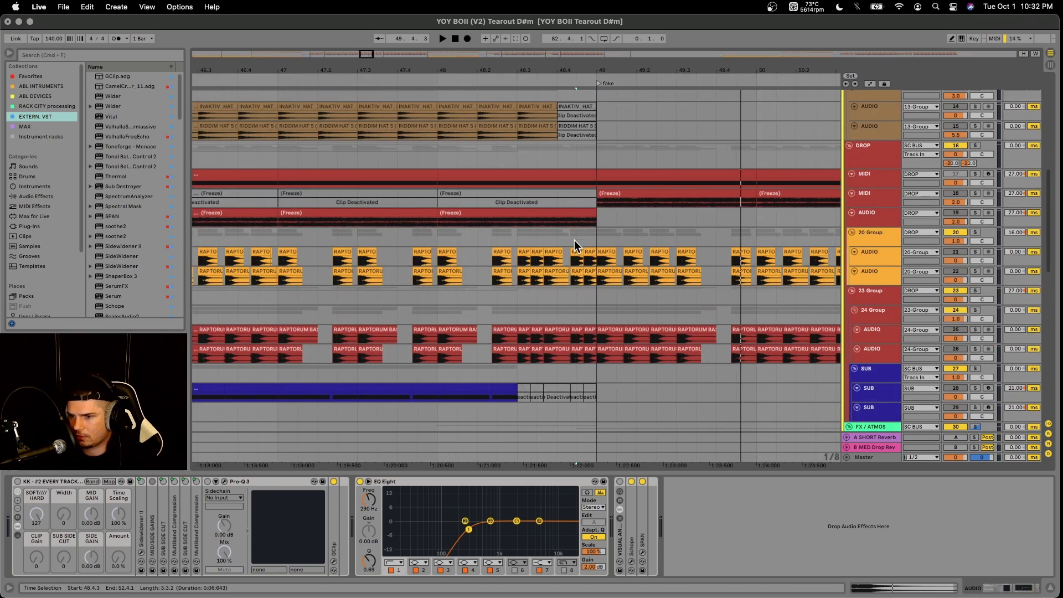
left_click(516, 234)
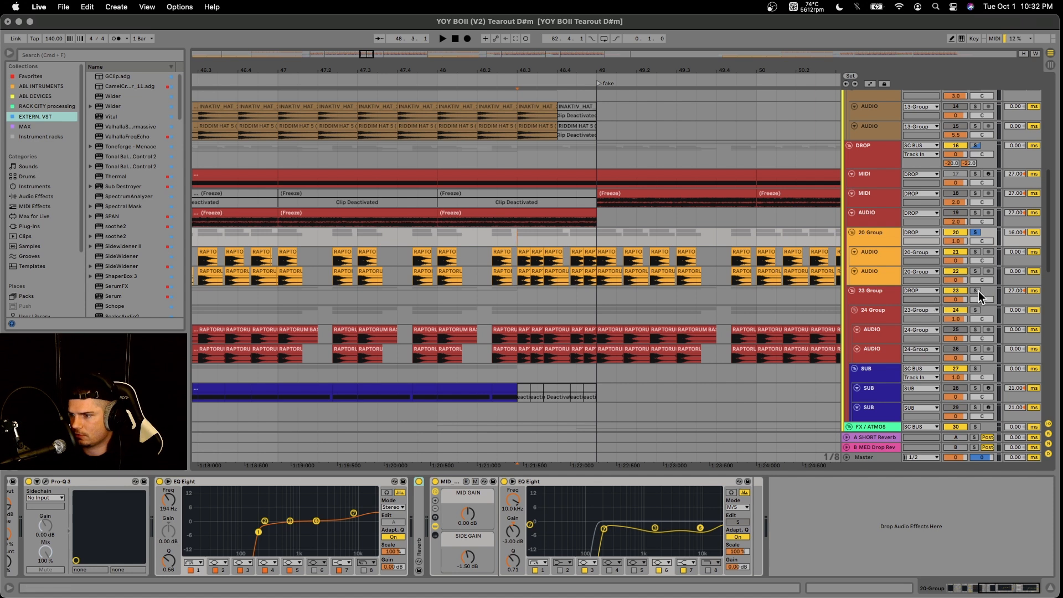
key("space")
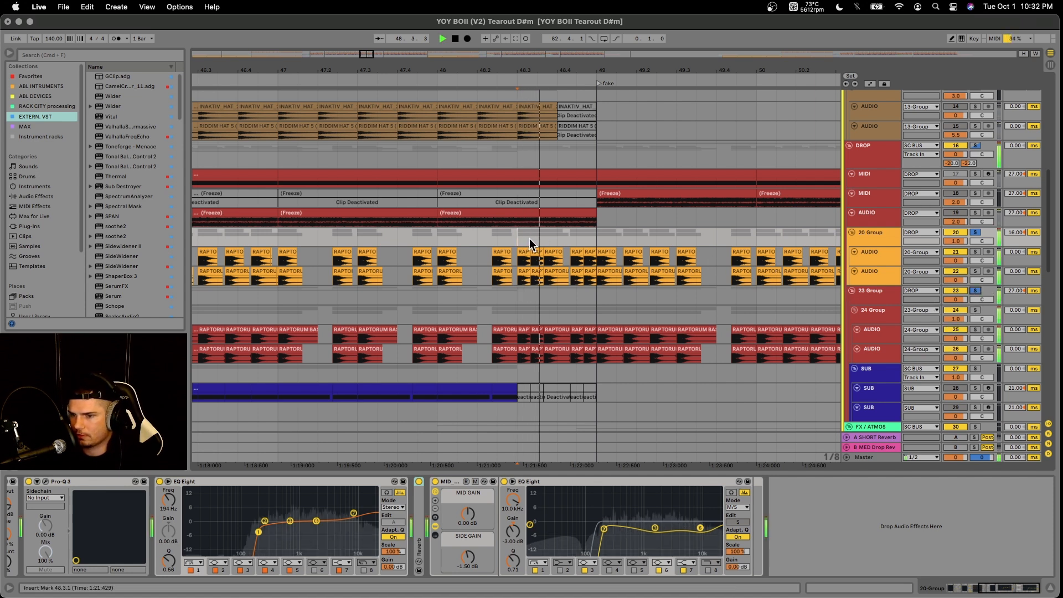
key("space")
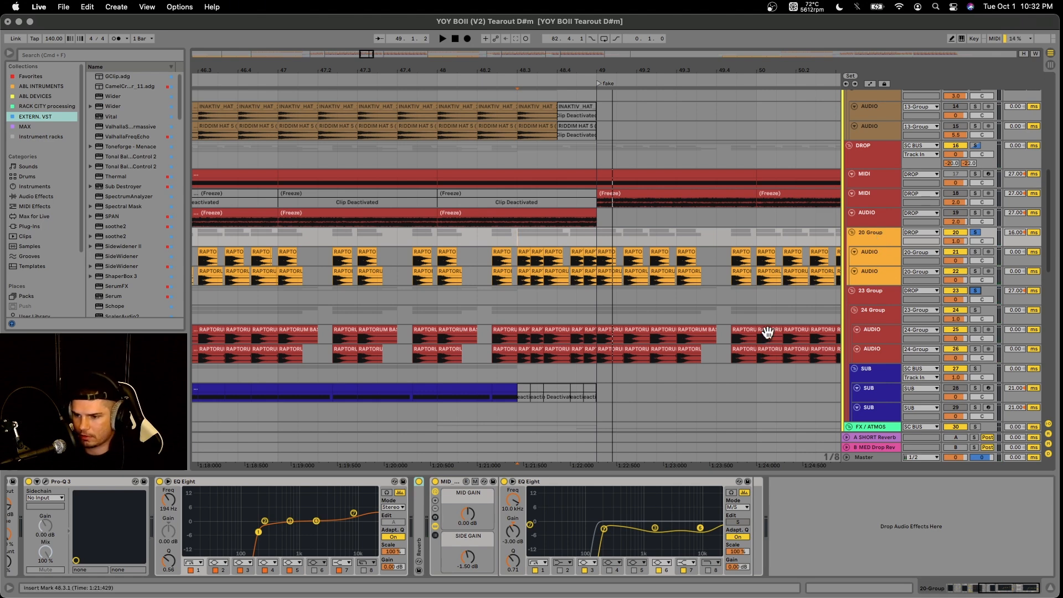
Examine the FX, sub and bass clips around the second fake drop, marking 20 Group's last bar before it from 48.1.1 to 49.1.1
scroll(769, 331, "down", 10)
scroll(626, 303, "down", 5)
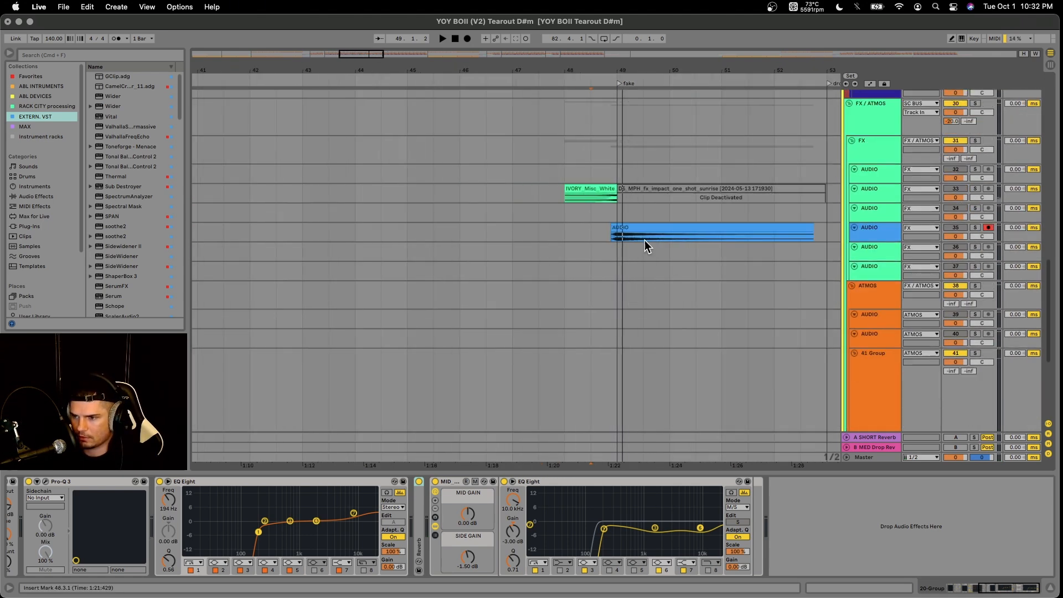
left_click(591, 231)
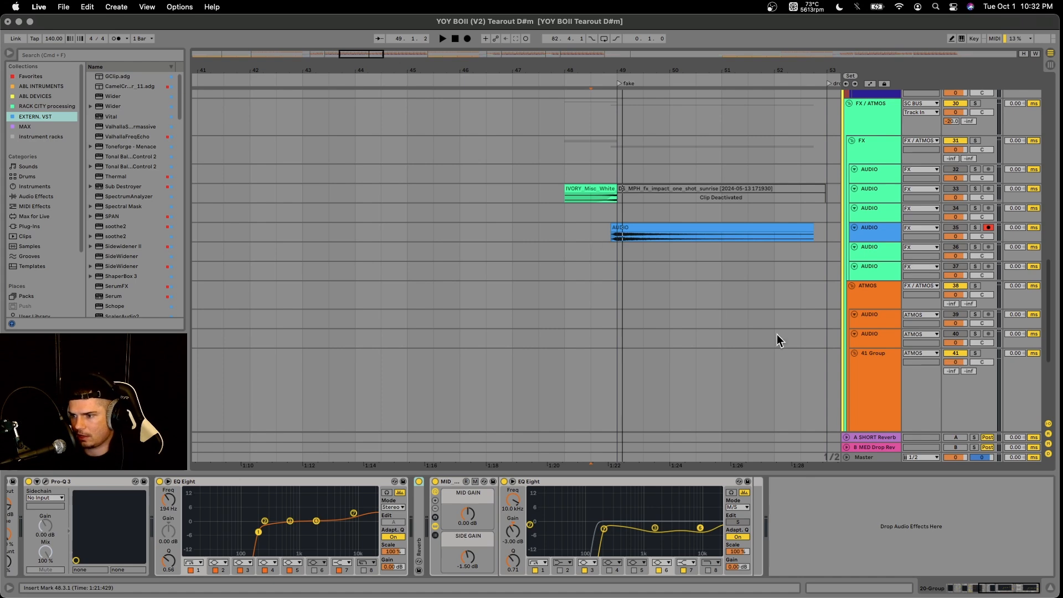
scroll(781, 349, "down", 5)
scroll(749, 361, "up", 5)
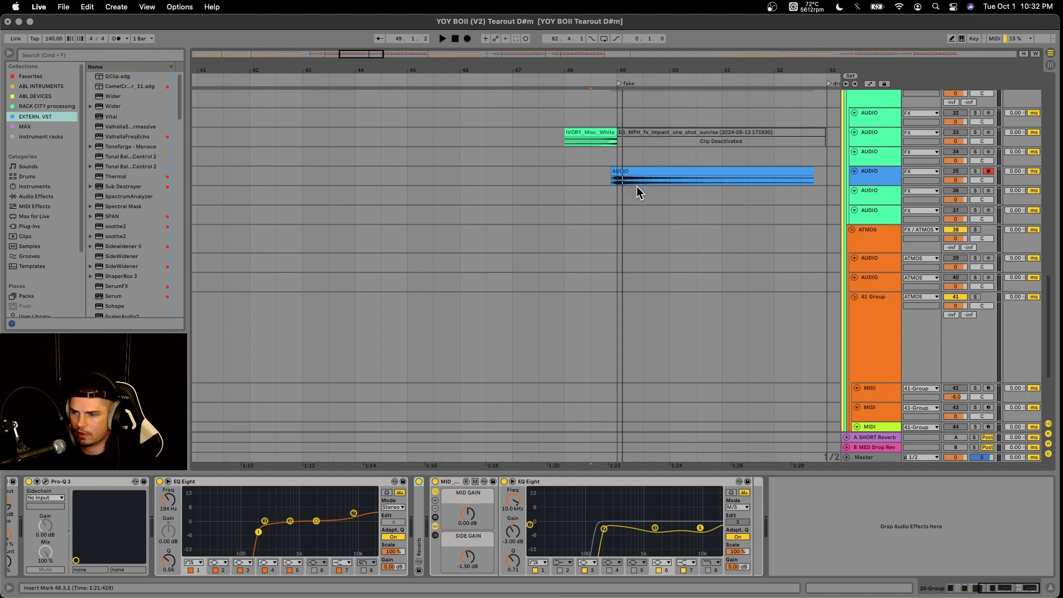
scroll(636, 190, "up", 7)
scroll(627, 208, "up", 3)
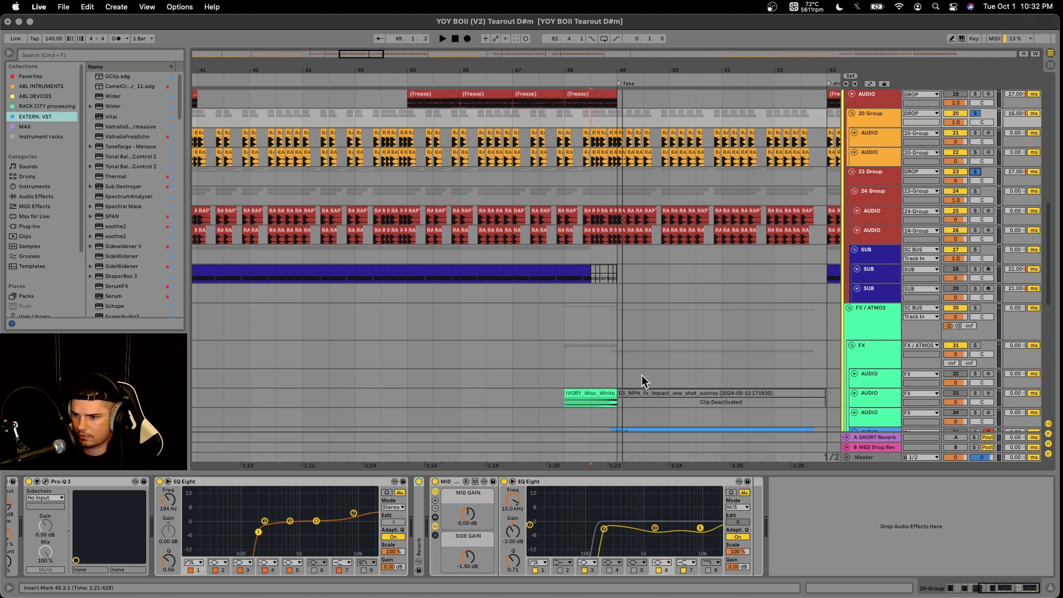
scroll(643, 376, "down", 3)
scroll(654, 365, "up", 3)
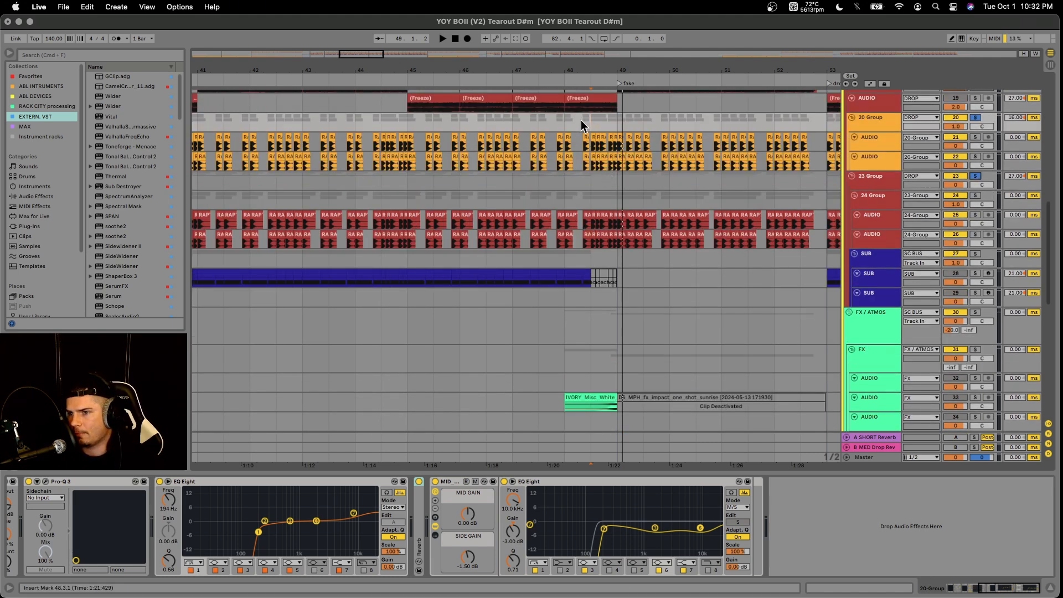
left_click_drag(564, 120, 629, 172)
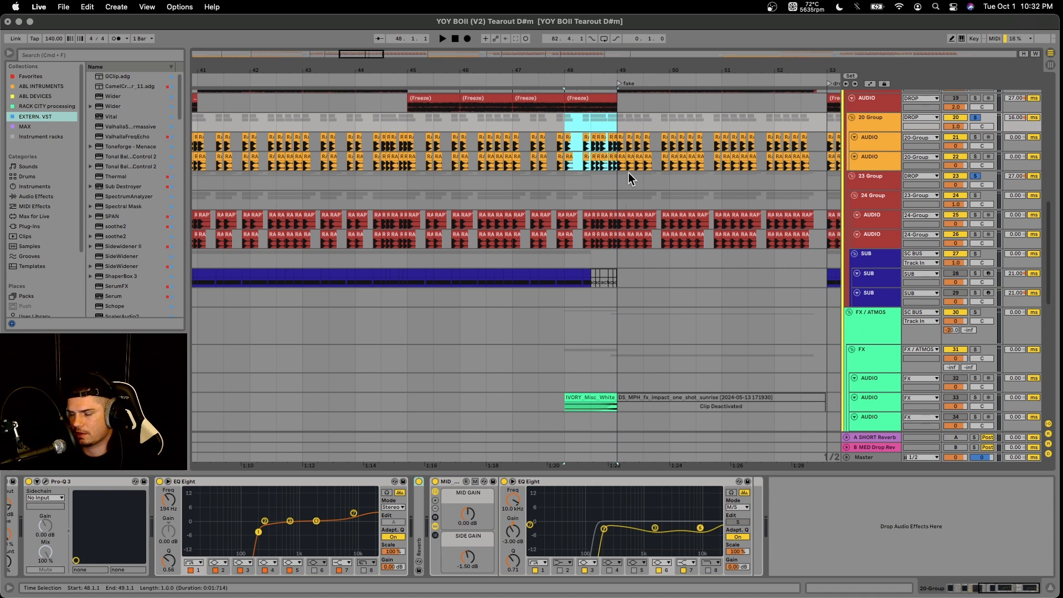
left_click(616, 121)
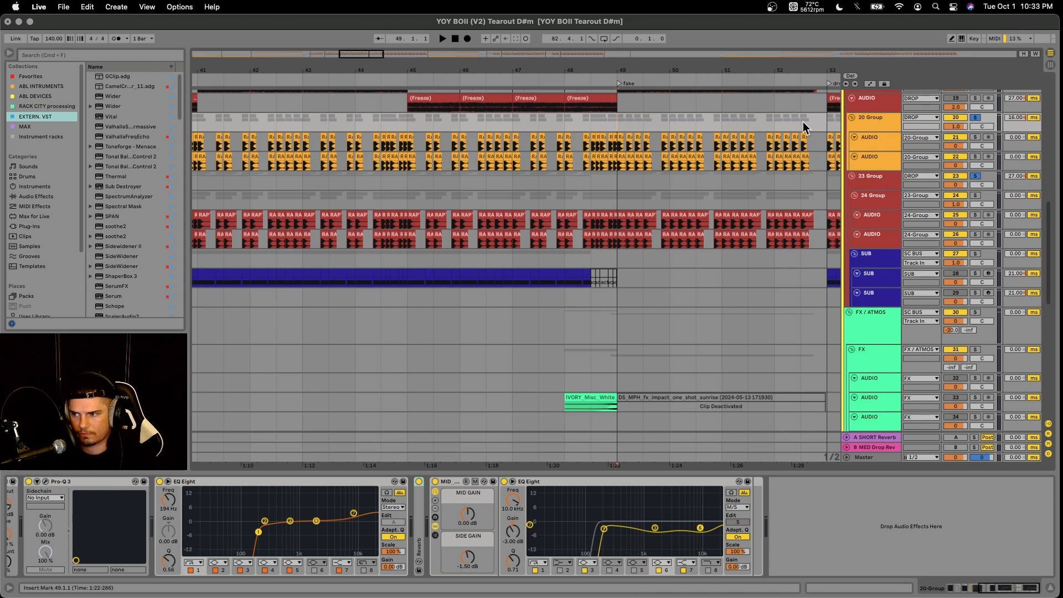
Select the IVORY Misc White clip leading into the second fake drop and audition it soloed from 48.1.1
scroll(805, 129, "down", 5)
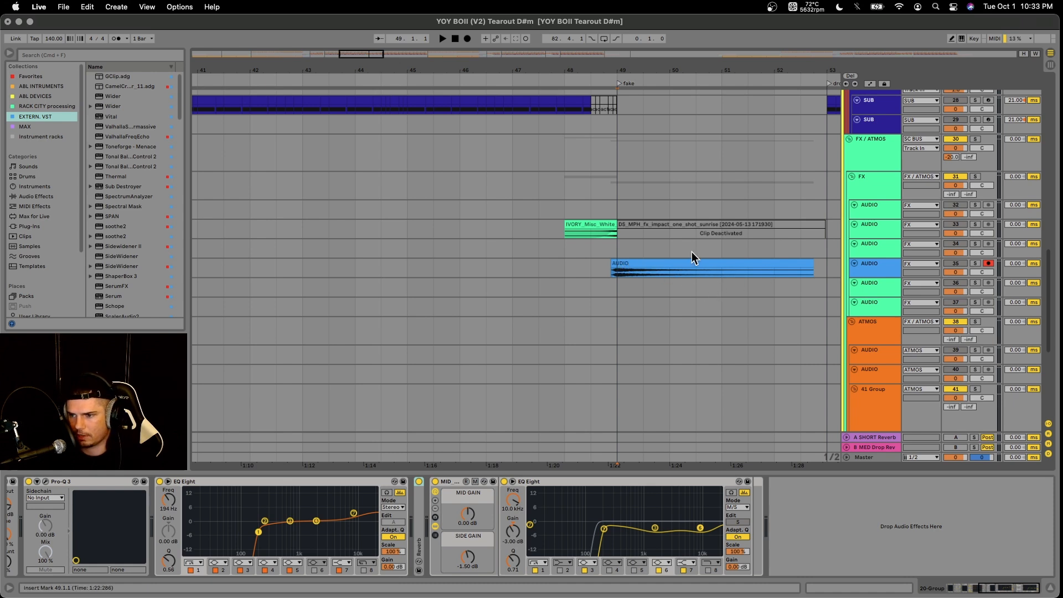
left_click(587, 224)
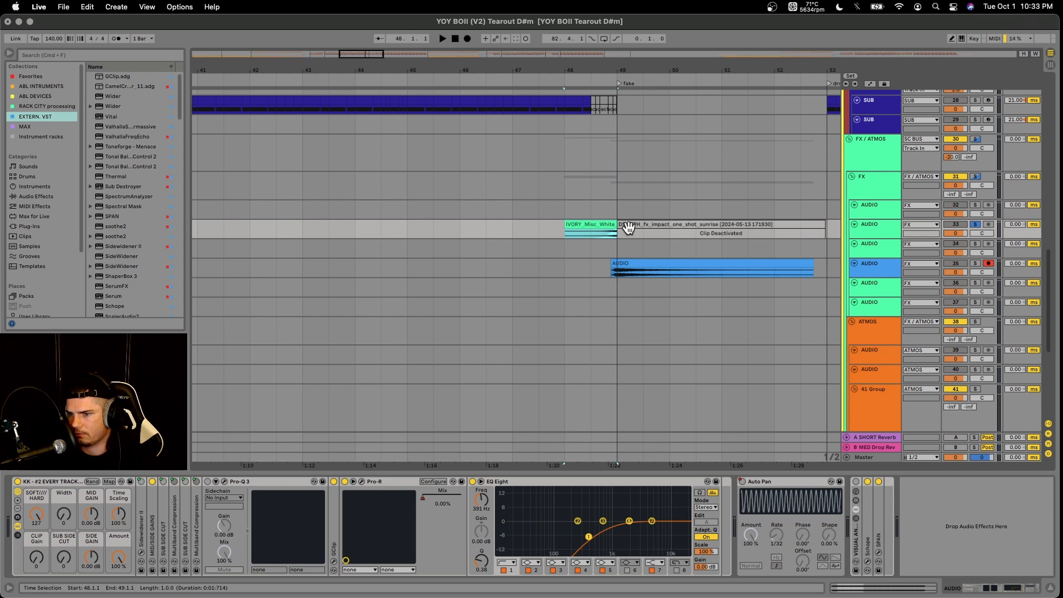
key("space")
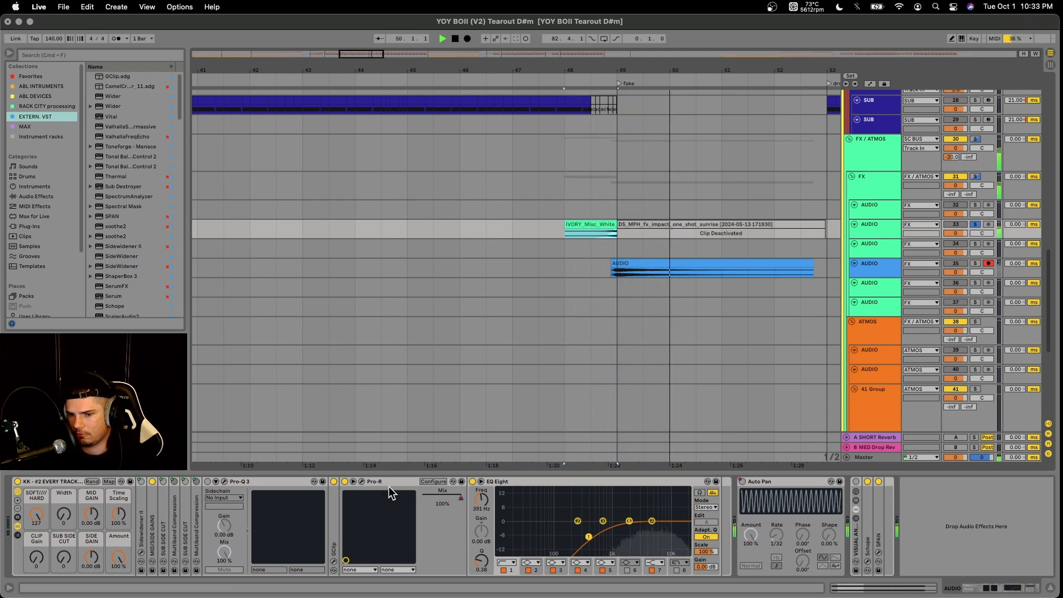
scroll(663, 211, "down", 5)
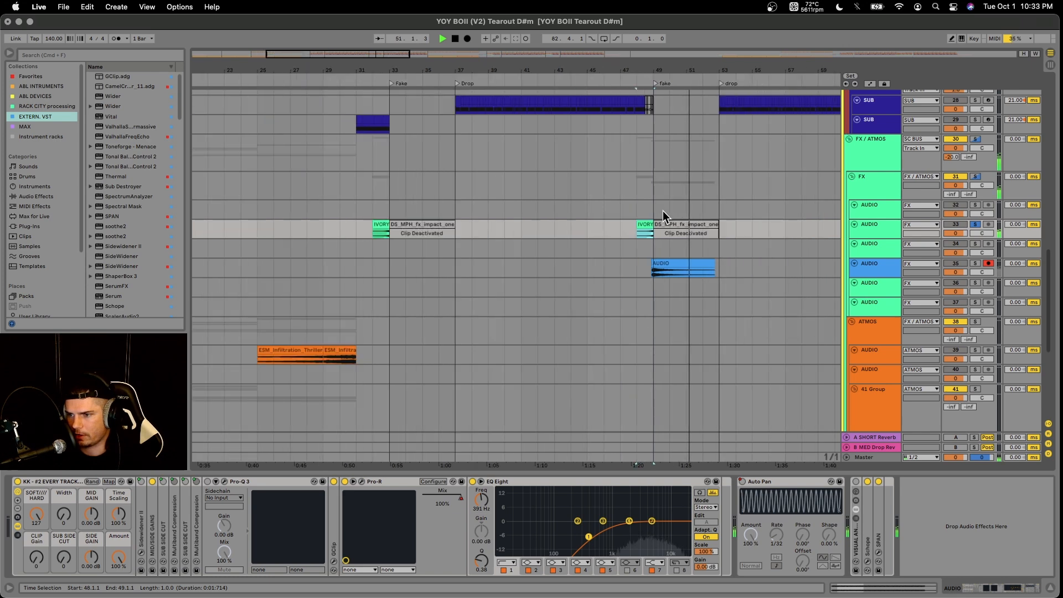
scroll(663, 211, "right", 3)
key("space")
Clear the FX solo and play the full mix from 48.1.1 through the second fake drop into the following drop
key("s")
key("space")
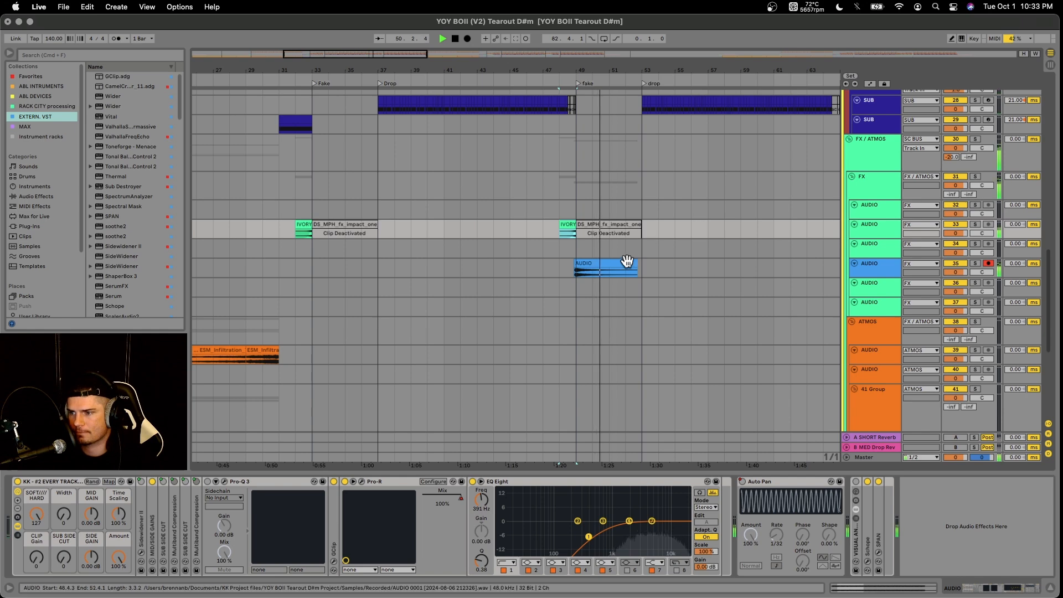
scroll(574, 260, "right", 3)
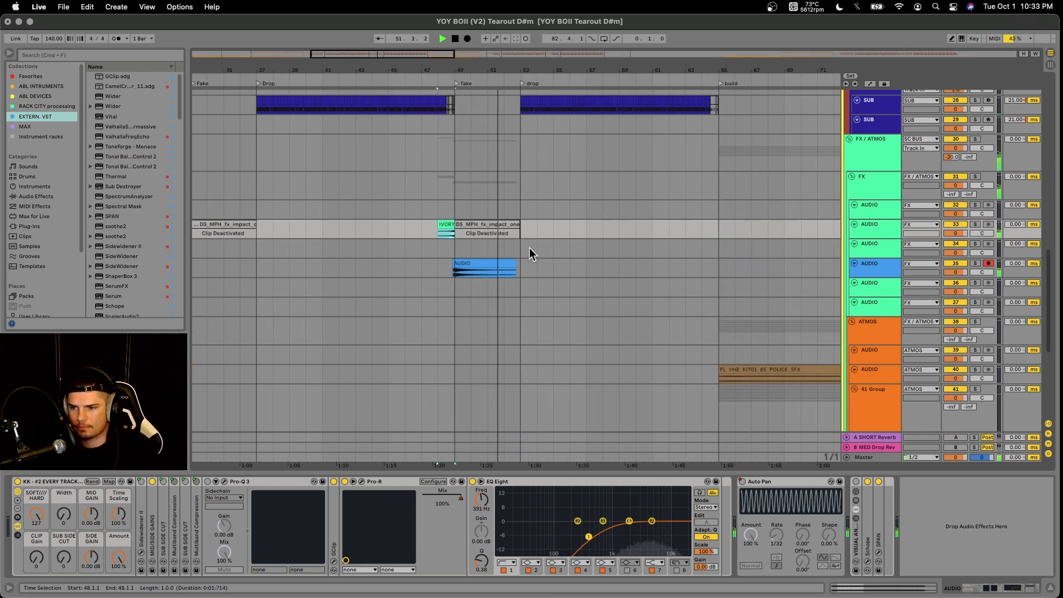
scroll(540, 247, "up", 10)
scroll(542, 247, "up", 5)
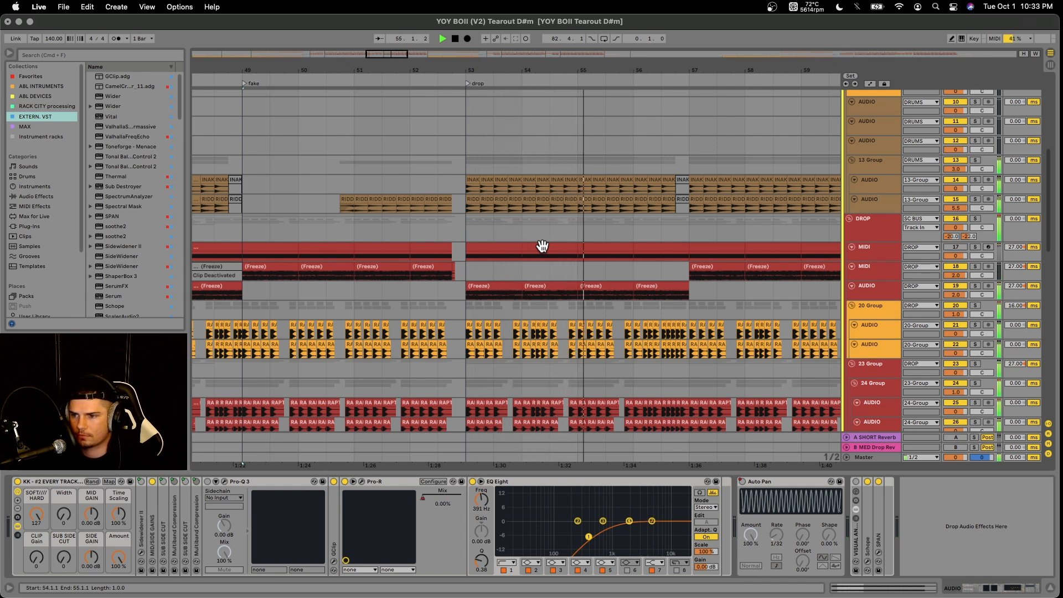
key("space")
Examine the drum, bass, sub and FX arrangement from the second build through the later fake drops and drops
scroll(546, 248, "down", 6)
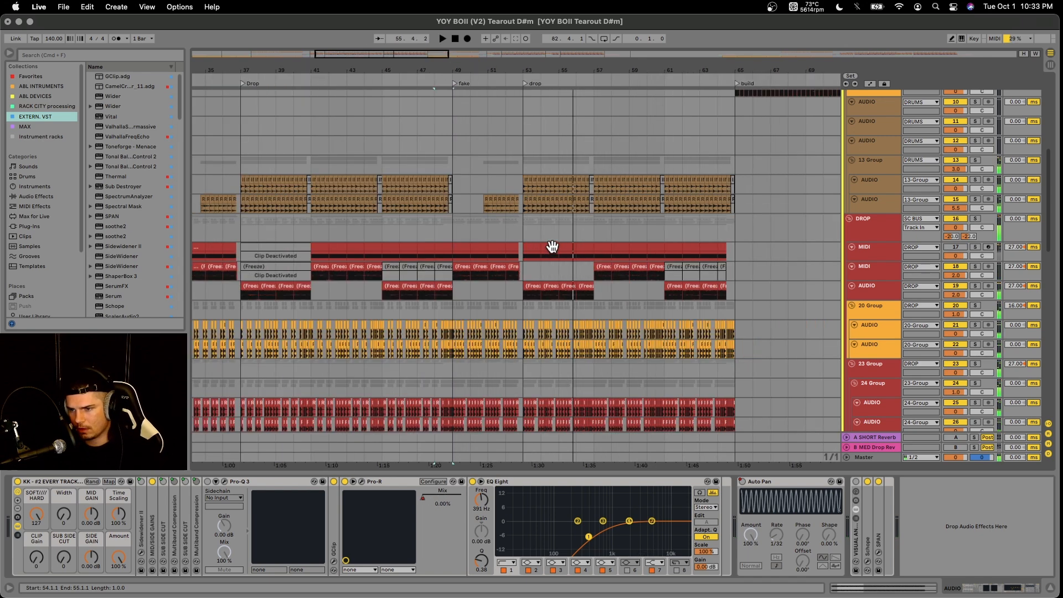
scroll(555, 250, "down", 3)
scroll(716, 289, "up", 5)
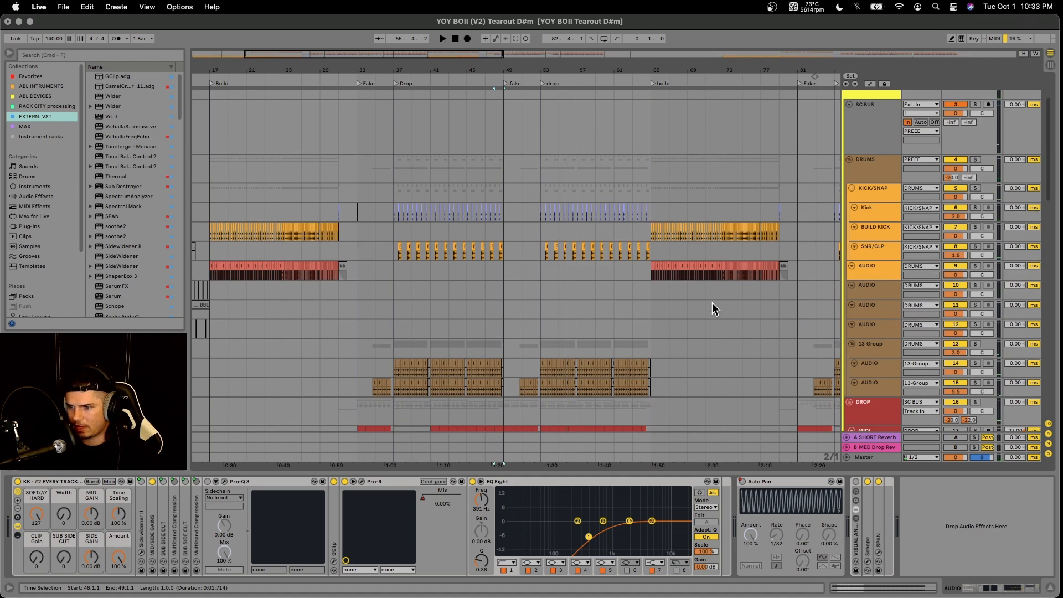
scroll(700, 314, "down", 8)
scroll(700, 314, "up", 7)
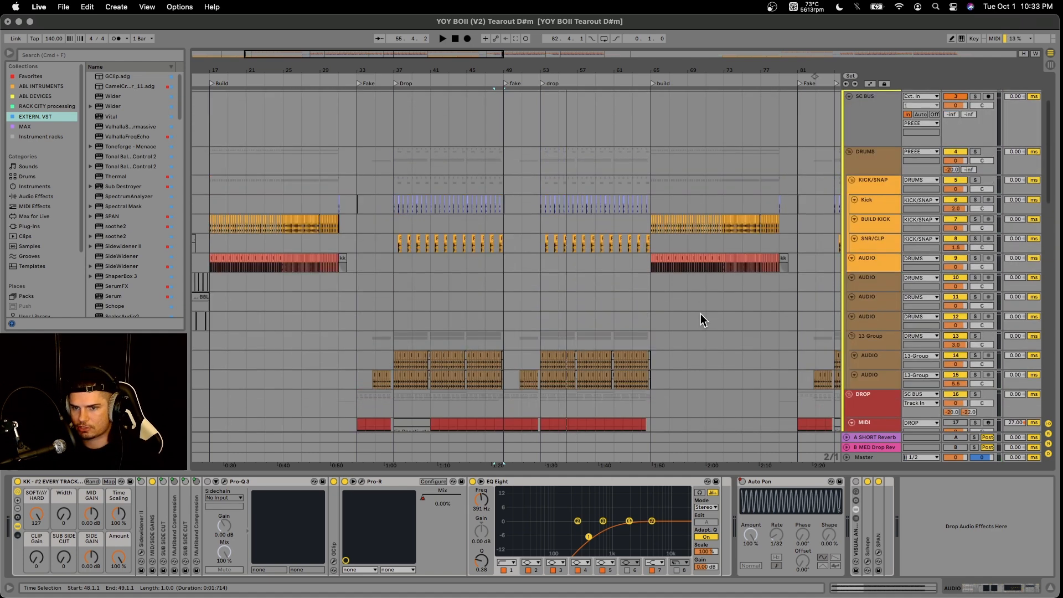
scroll(700, 314, "right", 10)
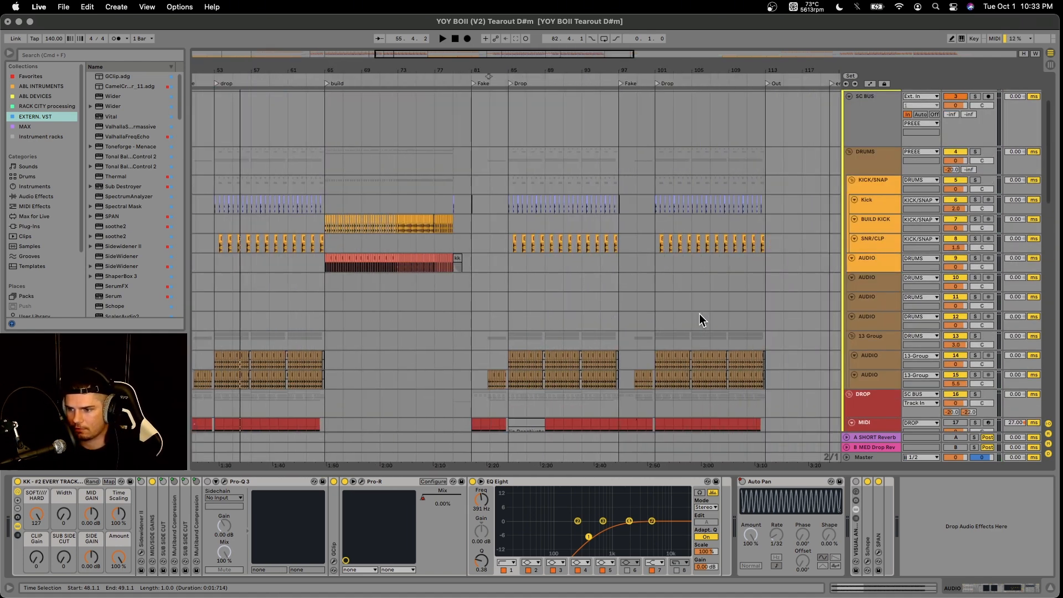
scroll(523, 294, "down", 5)
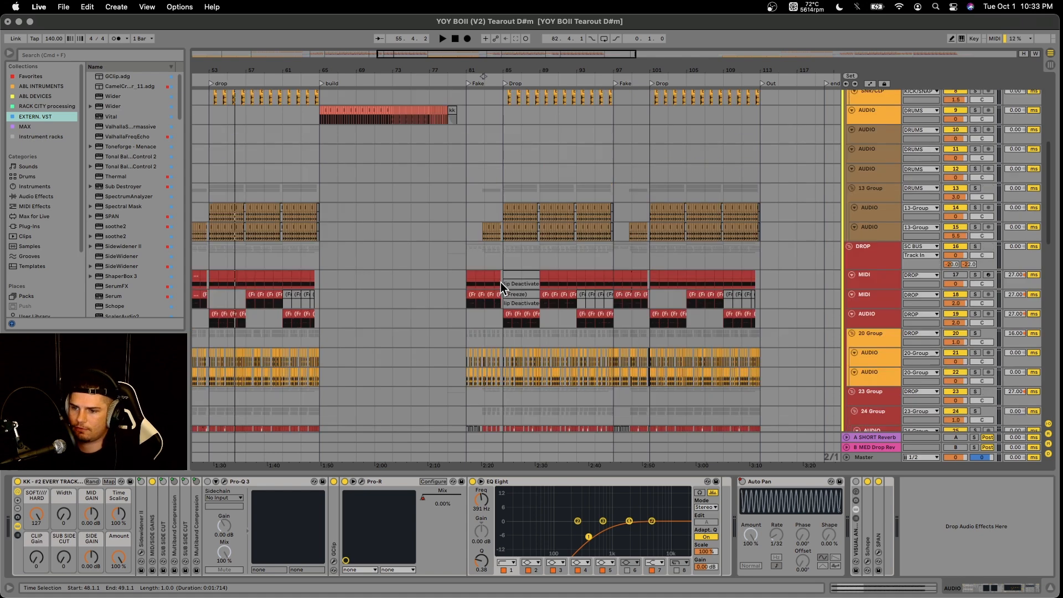
scroll(474, 298, "down", 8)
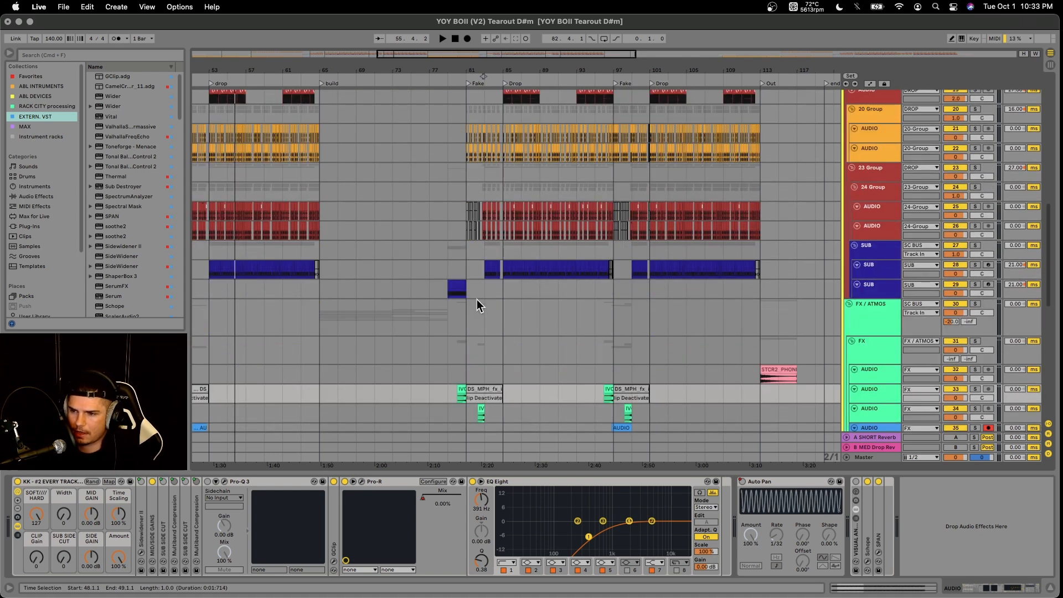
scroll(477, 299, "down", 3)
scroll(480, 298, "up", 5)
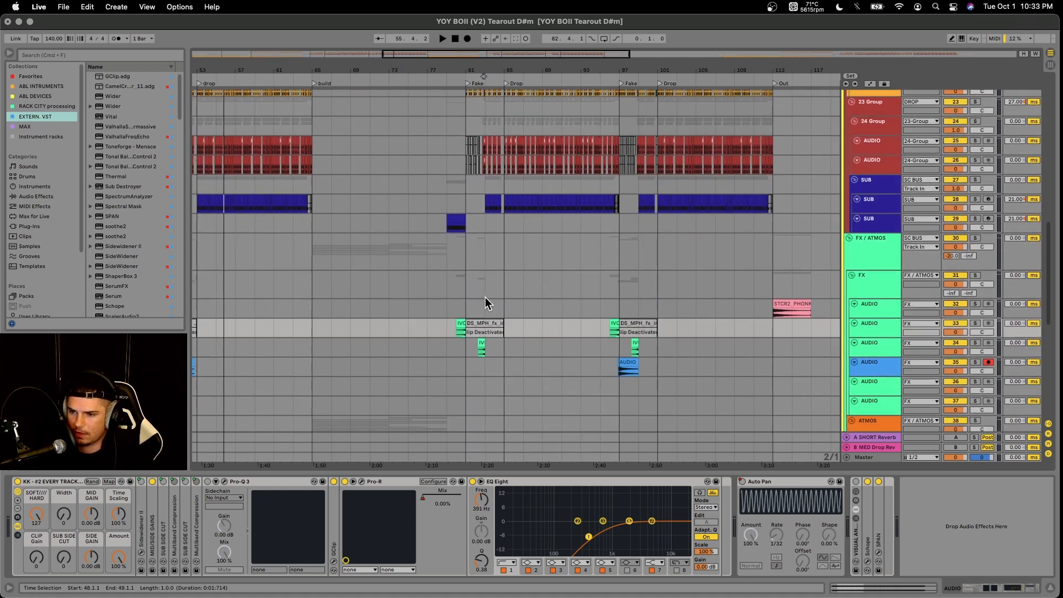
scroll(491, 296, "up", 2)
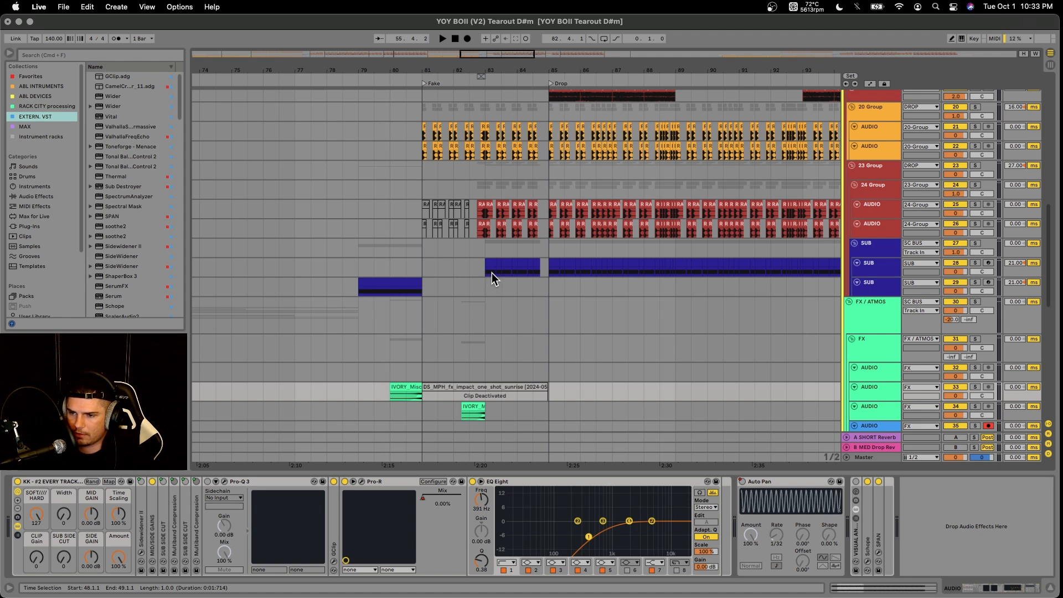
View the sub and DROP group effect chains, and play the full mix from 79.1.1 through the third fake drop
left_click(487, 273)
scroll(493, 277, "up", 5)
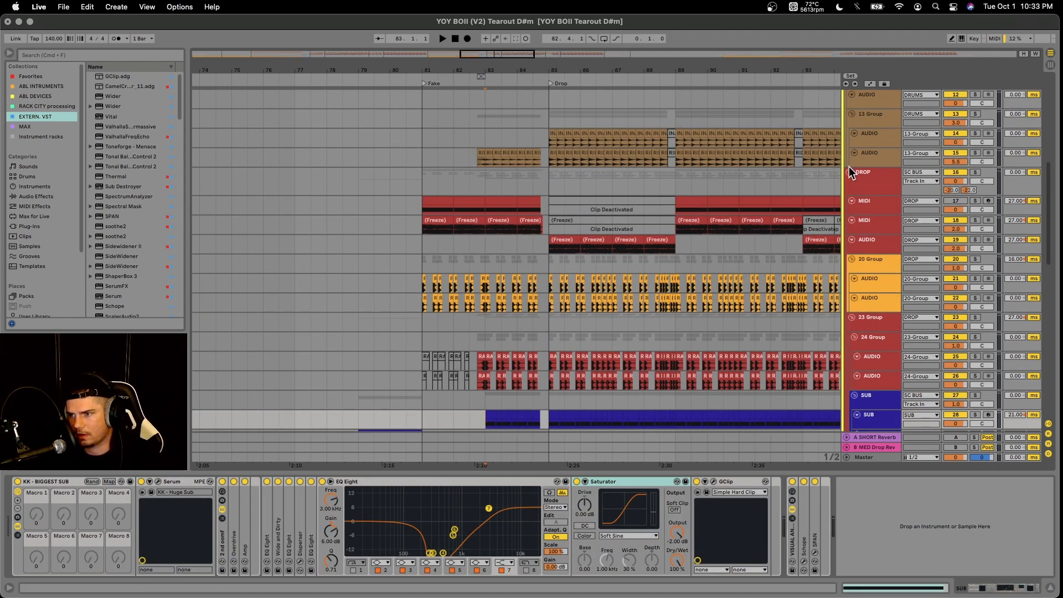
left_click(856, 191)
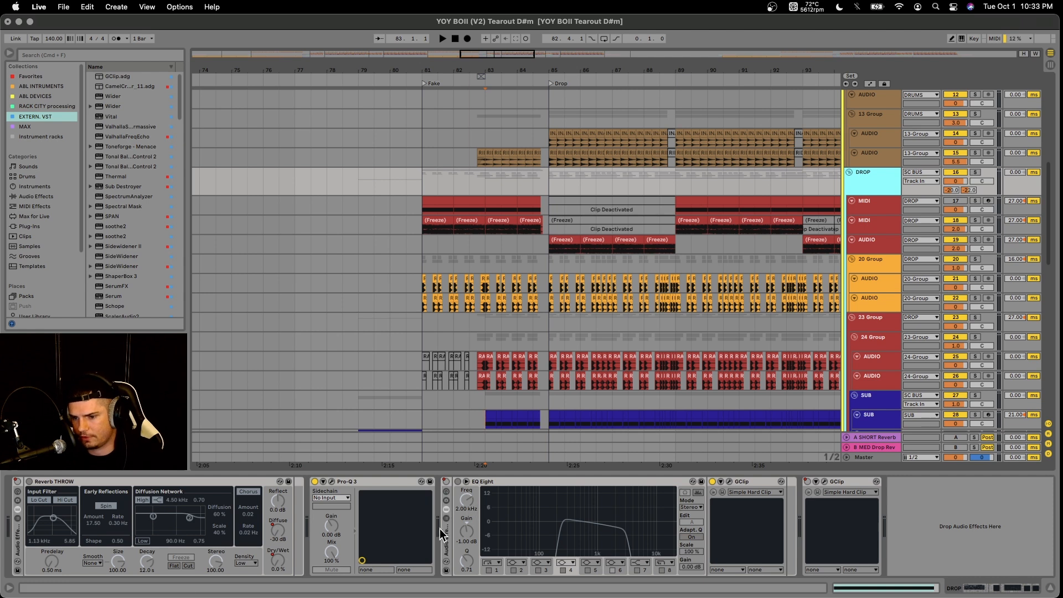
left_click(425, 182)
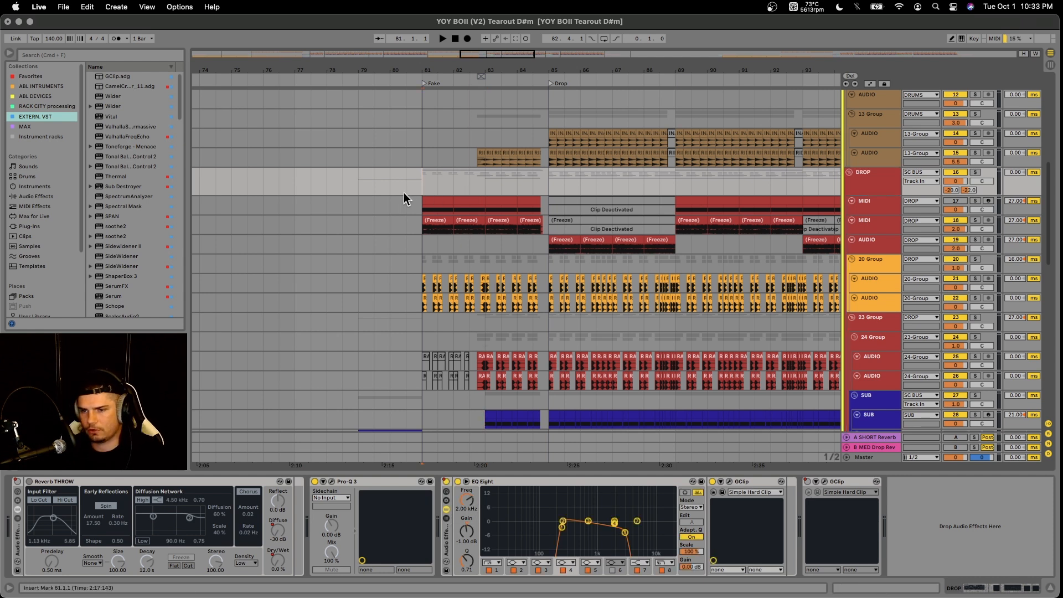
left_click(362, 185)
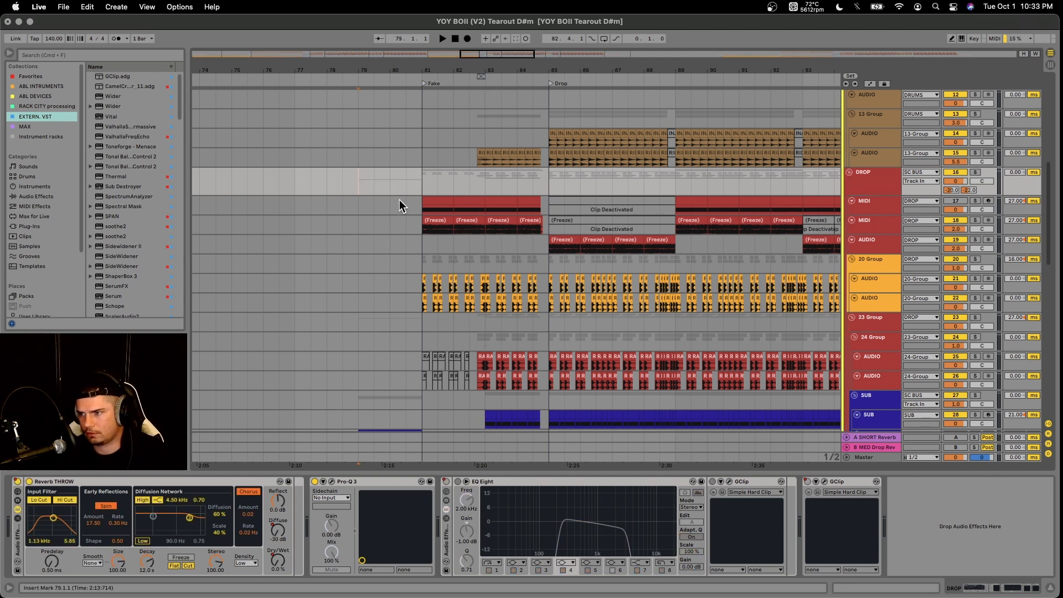
key("space")
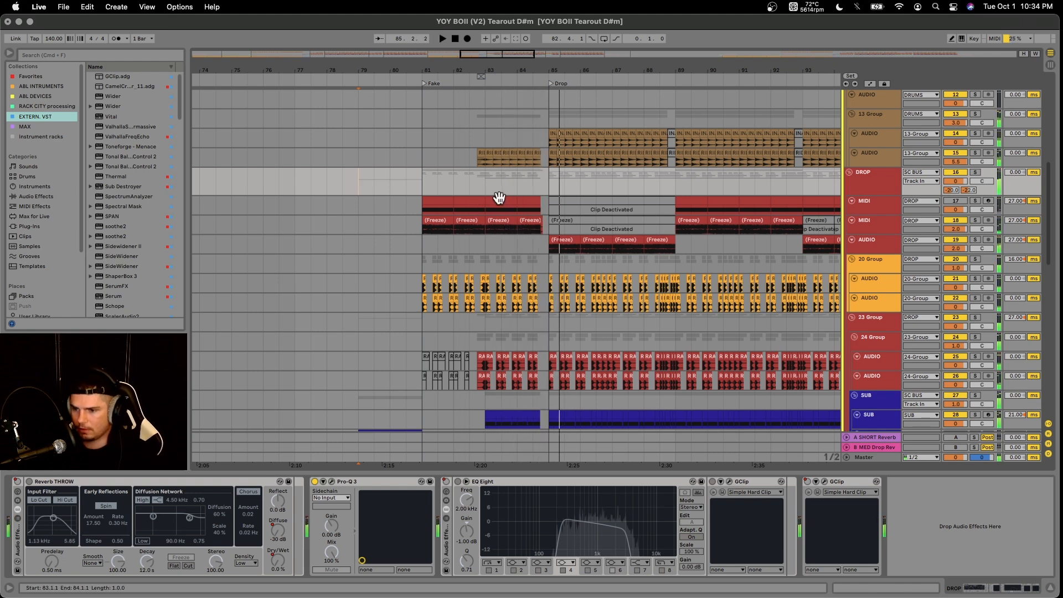
Select the FL_VHB_KIT01_85_POLICE_SFX clip at the second build in the ATMOS group and audition it soloed
scroll(506, 223, "down", 8)
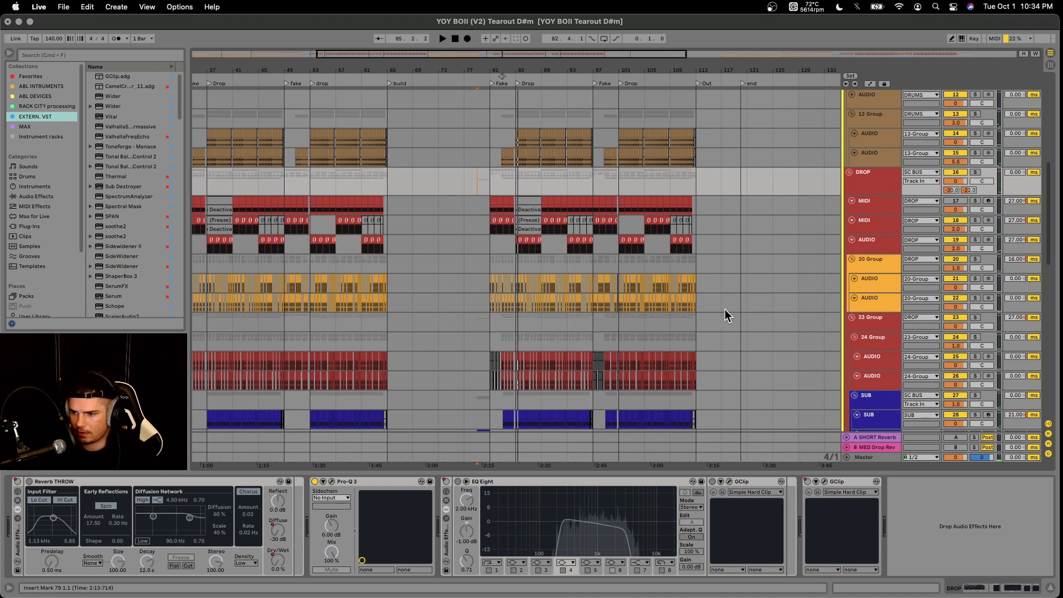
scroll(725, 311, "down", 15)
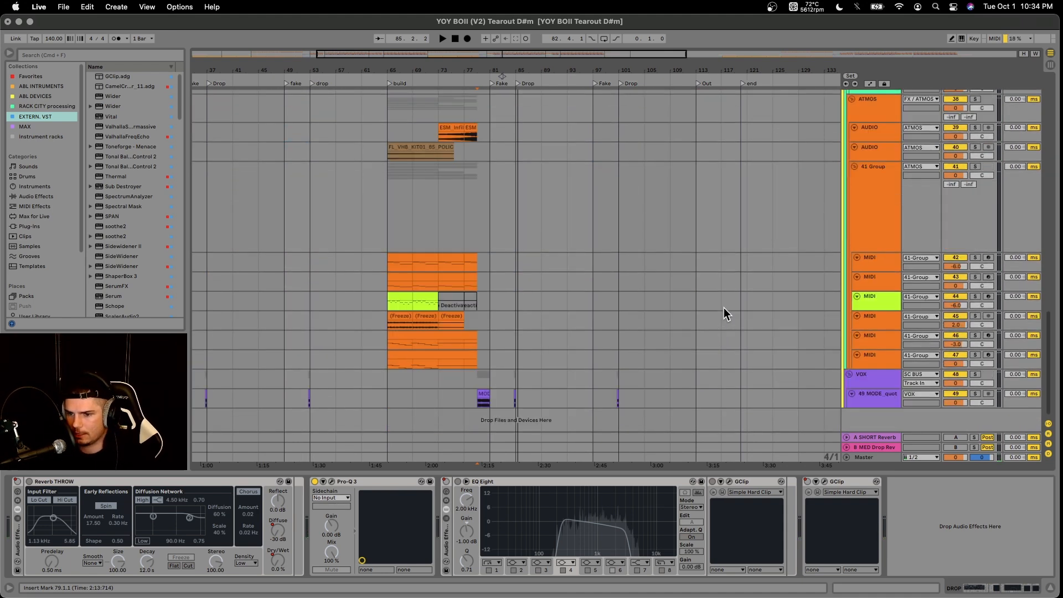
scroll(497, 285, "down", 6)
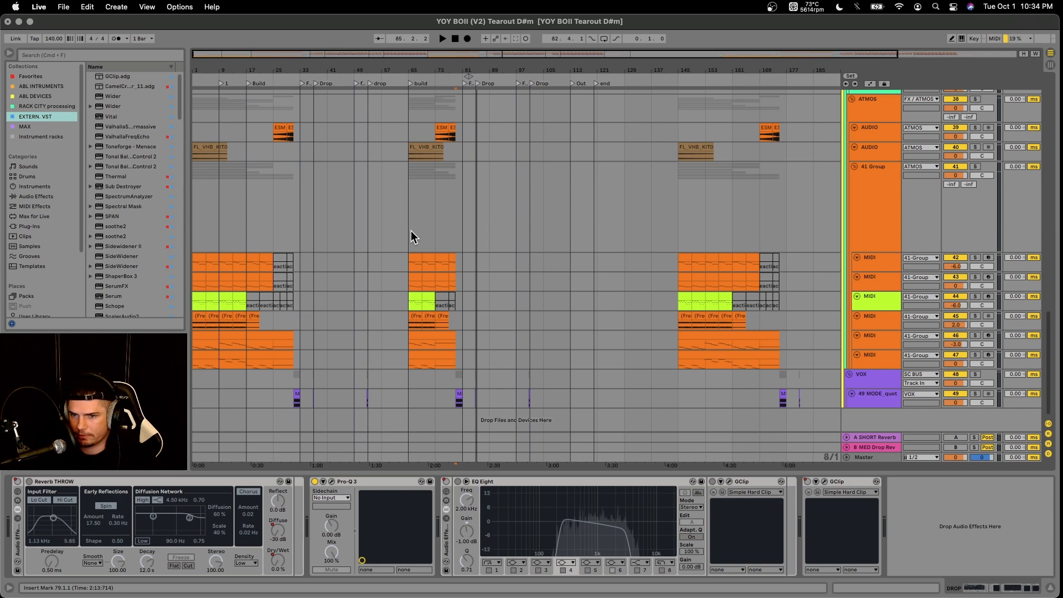
left_click(413, 148)
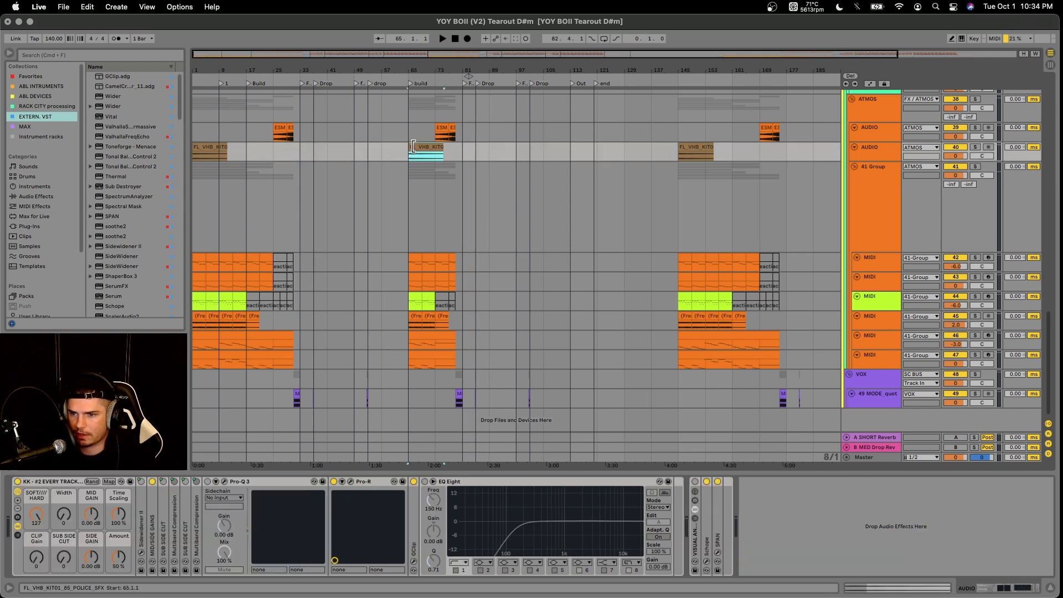
key("space")
key("space")
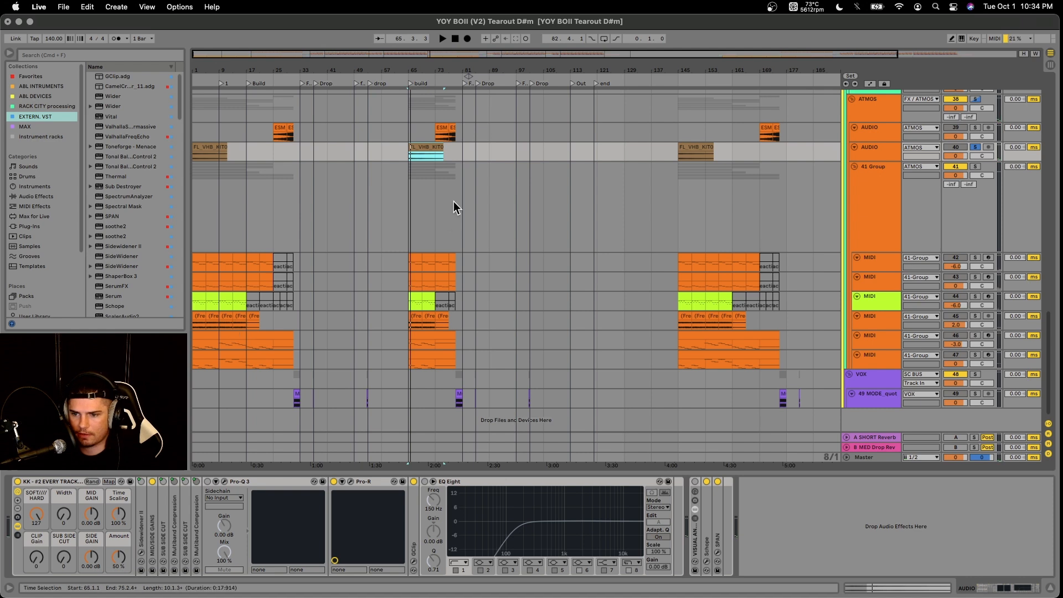
Clear the solo and play the full mix from 112.1.1 at the end of the last drop into the Out section
left_click(411, 132)
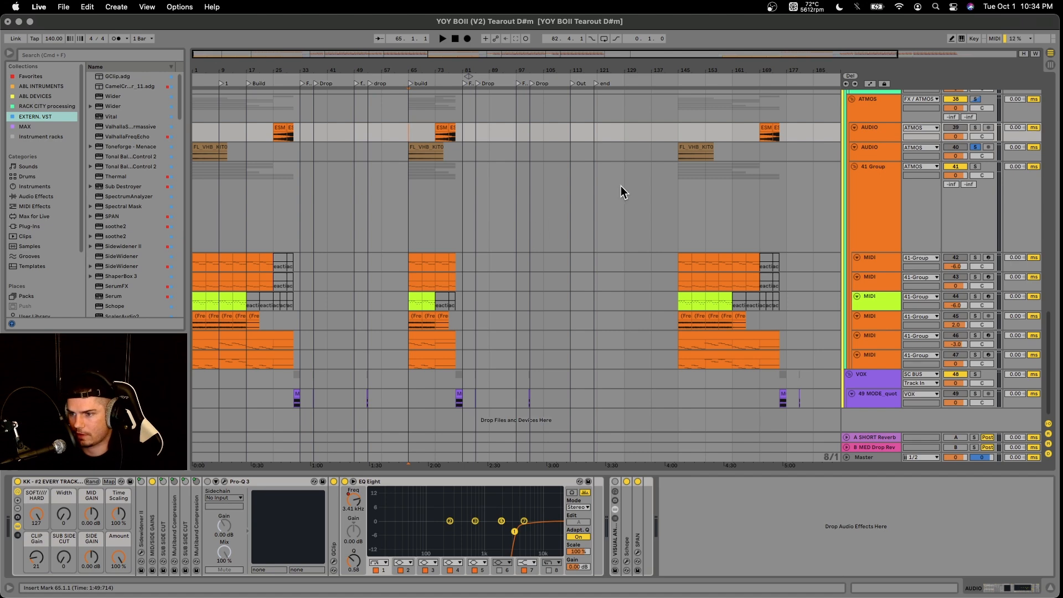
scroll(738, 214, "up", 5)
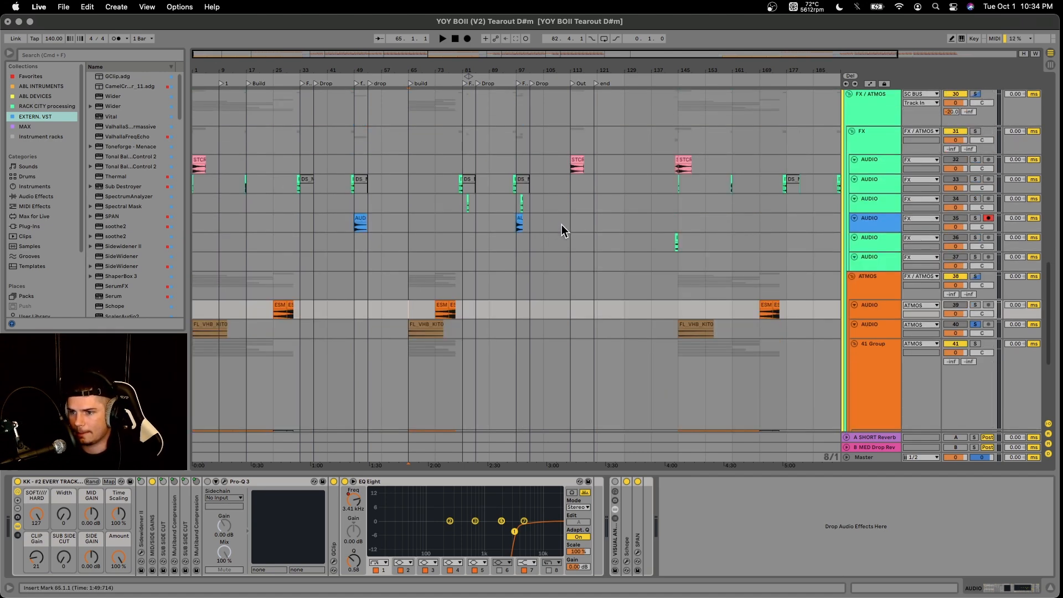
scroll(639, 188, "up", 3)
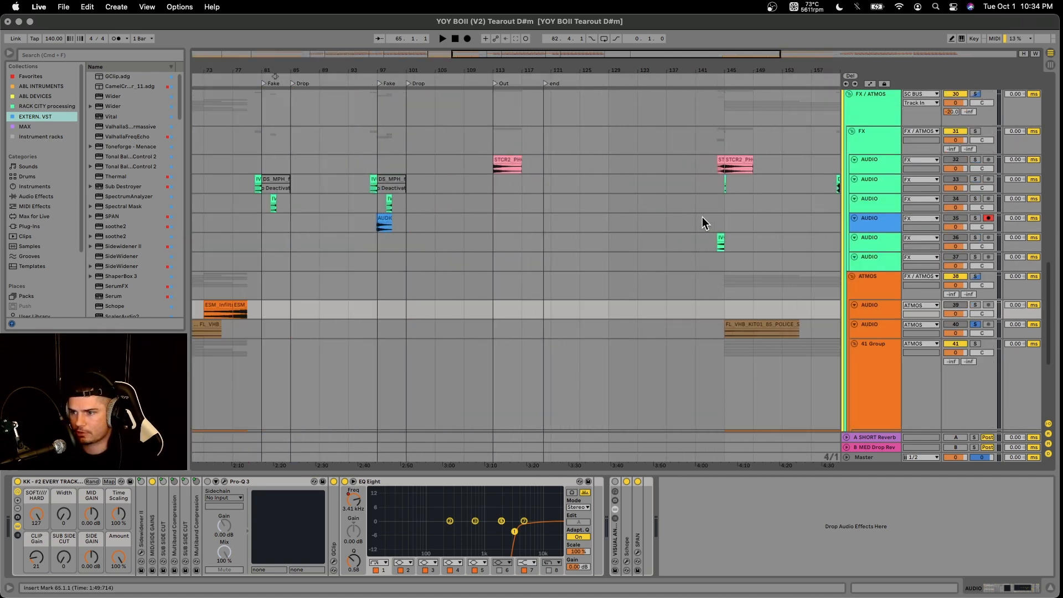
scroll(657, 202, "left", 8)
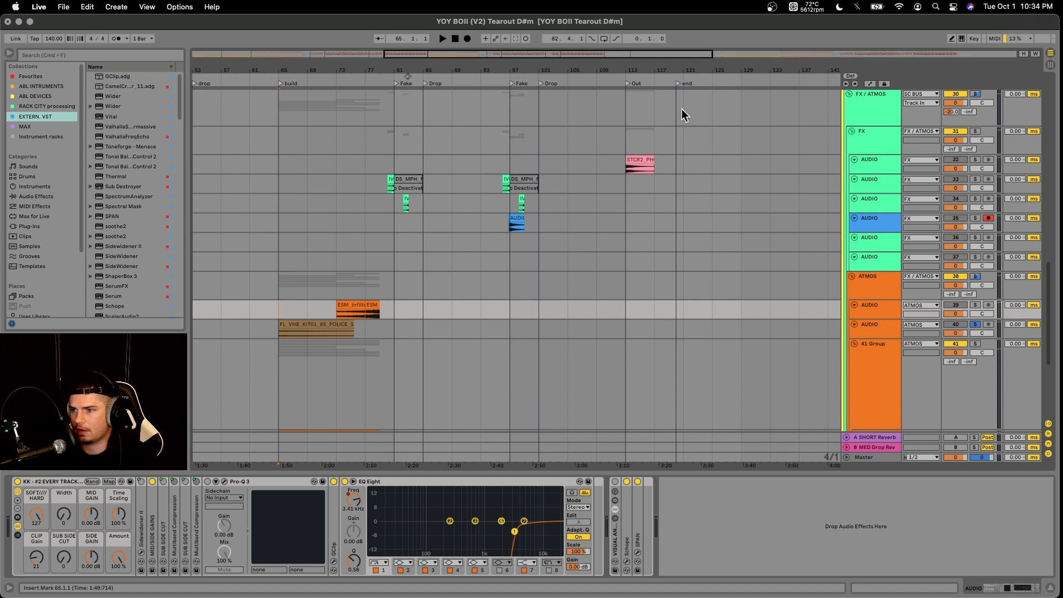
scroll(632, 148, "up", 10)
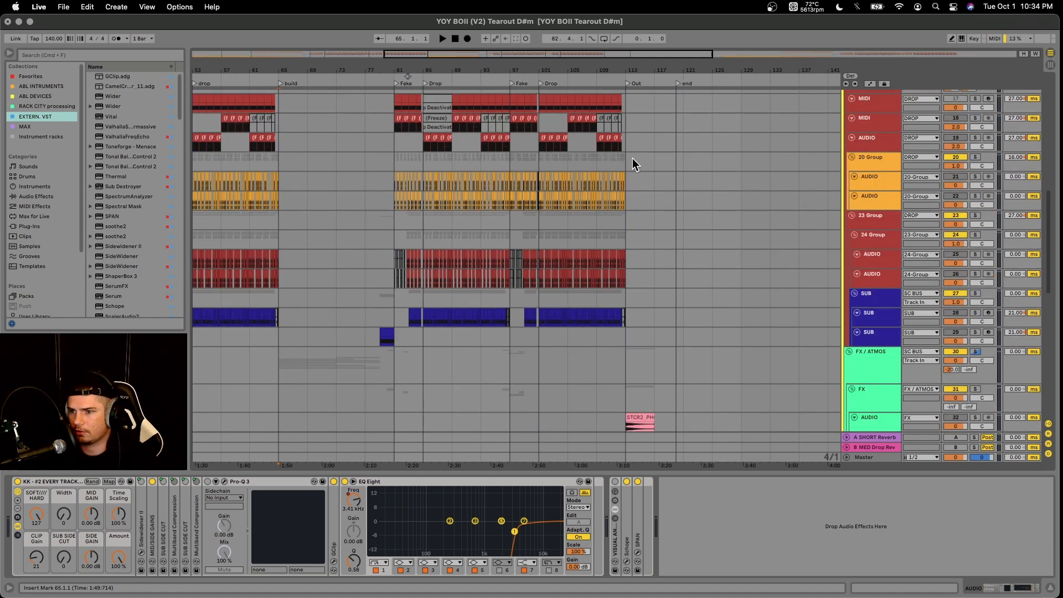
scroll(633, 158, "up", 5)
left_click(605, 165)
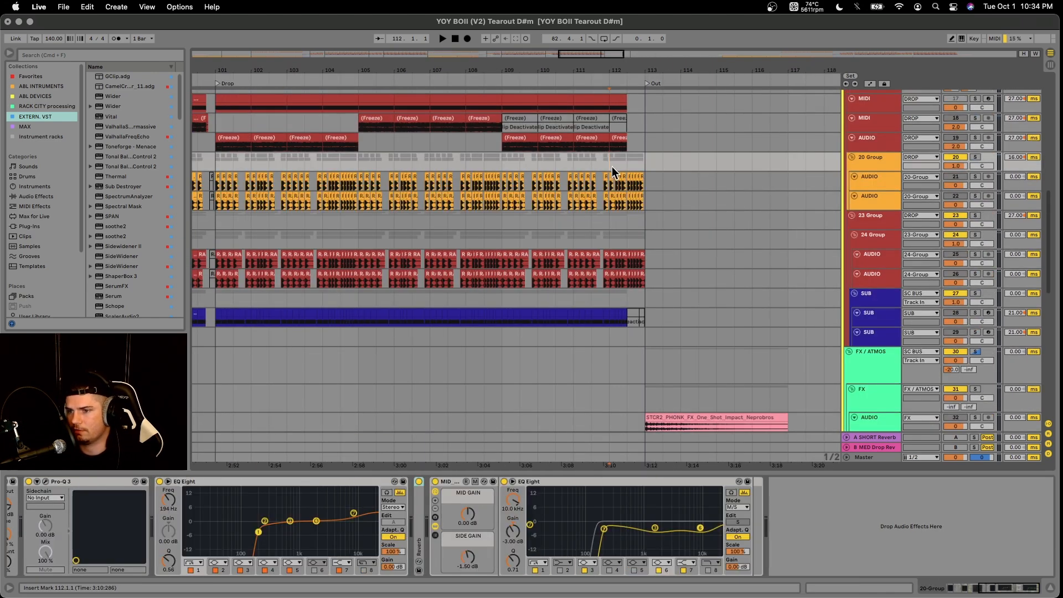
key("space")
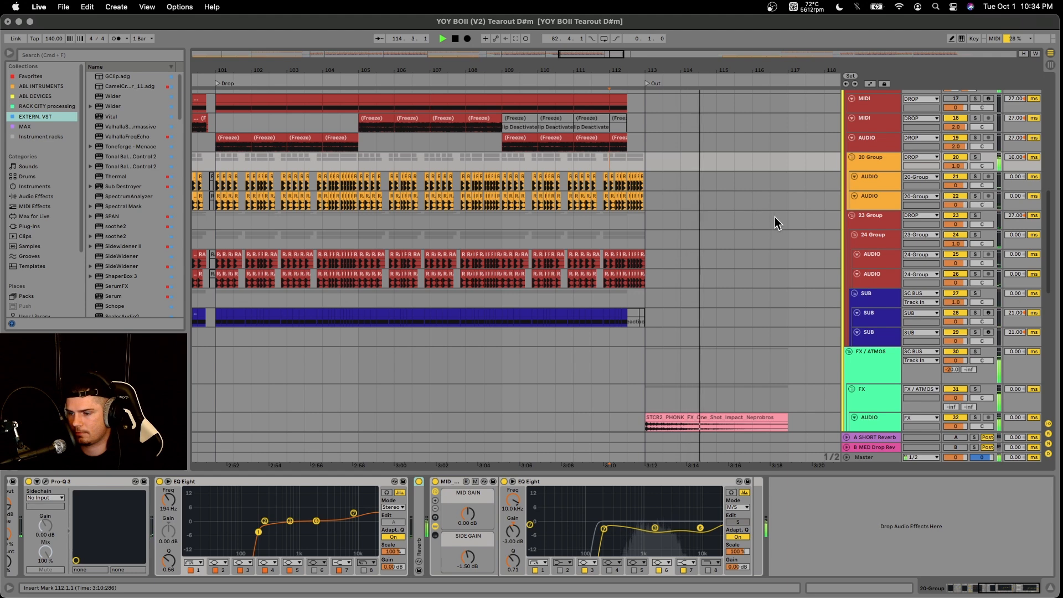
View the PREEE group's effect chain with kHs Tape Stop and Redux while the Out section plays, and stop playback before the end marker
scroll(775, 217, "down", 5)
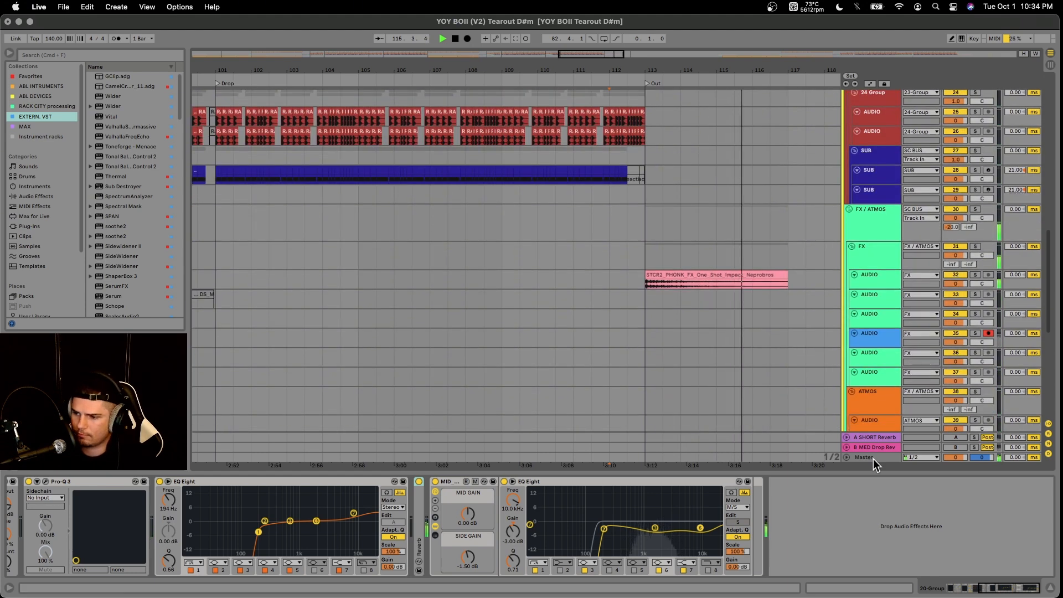
scroll(786, 398, "up", 15)
scroll(792, 388, "up", 2)
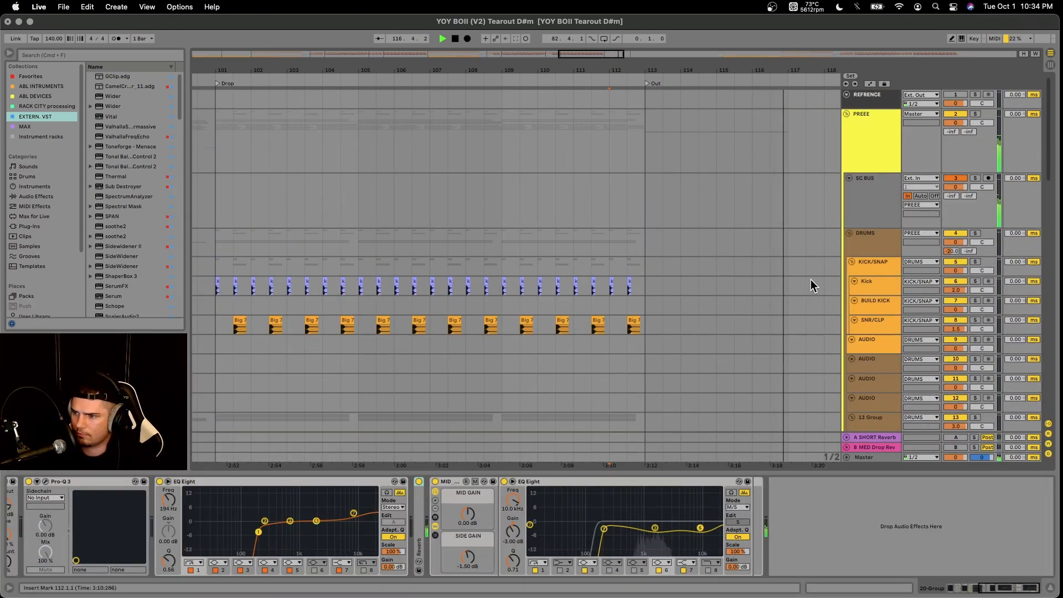
left_click(866, 152)
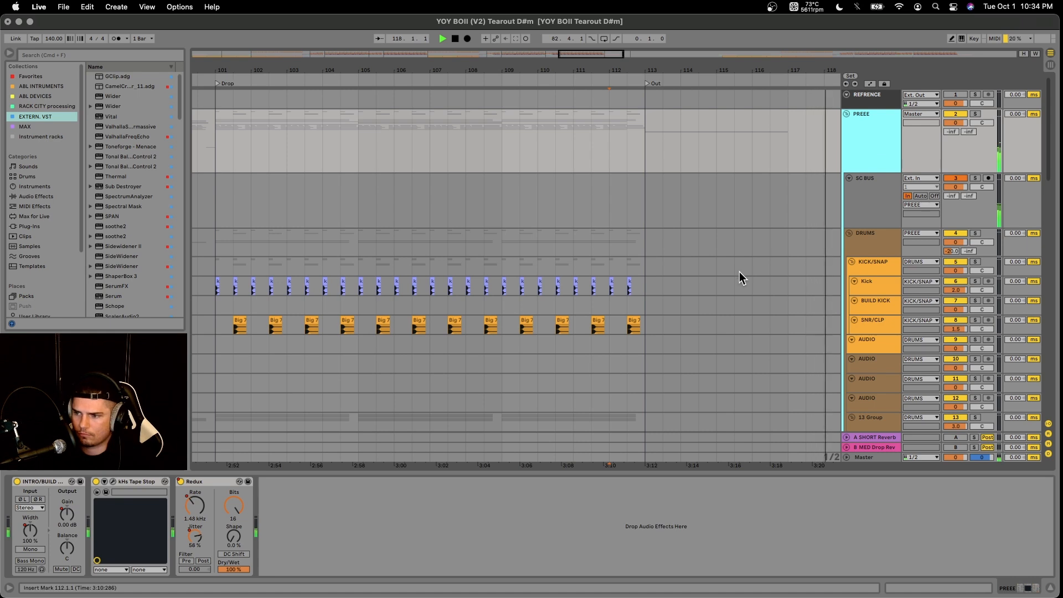
scroll(721, 278, "right", 5)
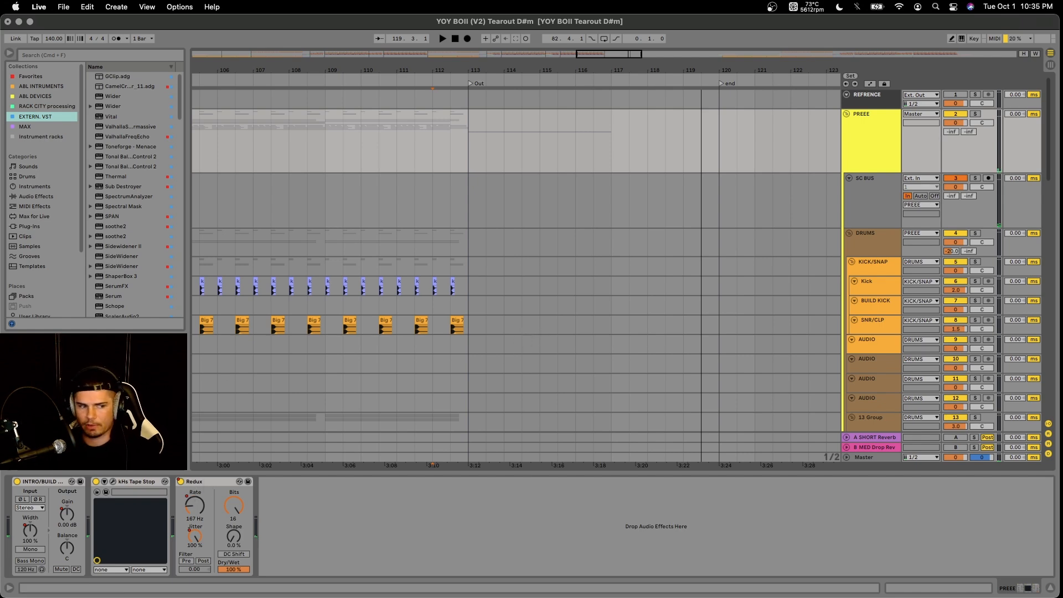
Examine the full arrangement from the first build to the end marker across the drum, bass, sub, FX, ATMOS and VOX tracks
scroll(443, 327, "down", 5)
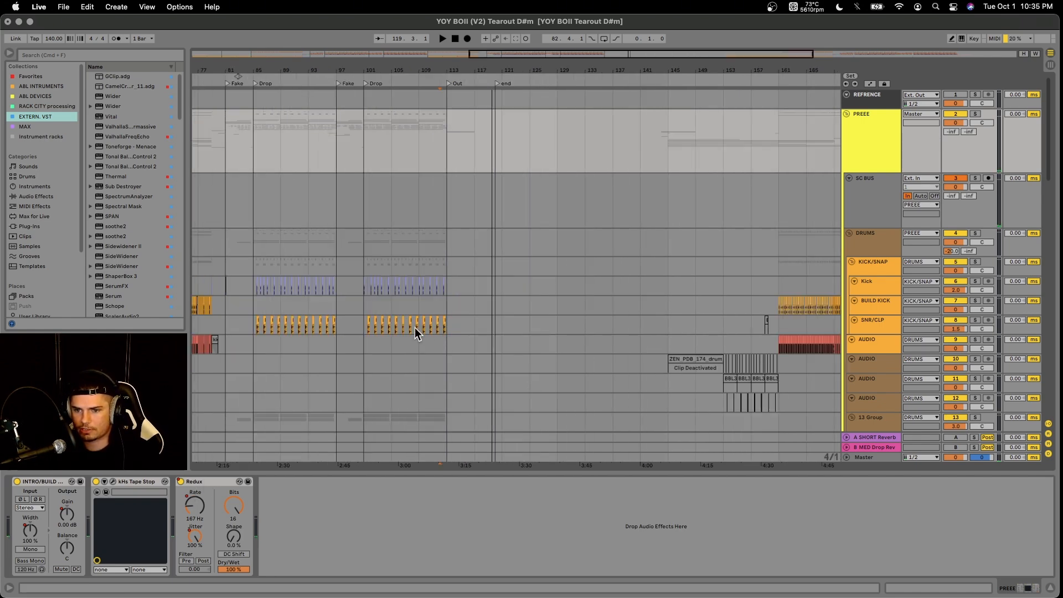
scroll(416, 329, "up", 3)
scroll(435, 333, "down", 6)
scroll(435, 334, "down", 10)
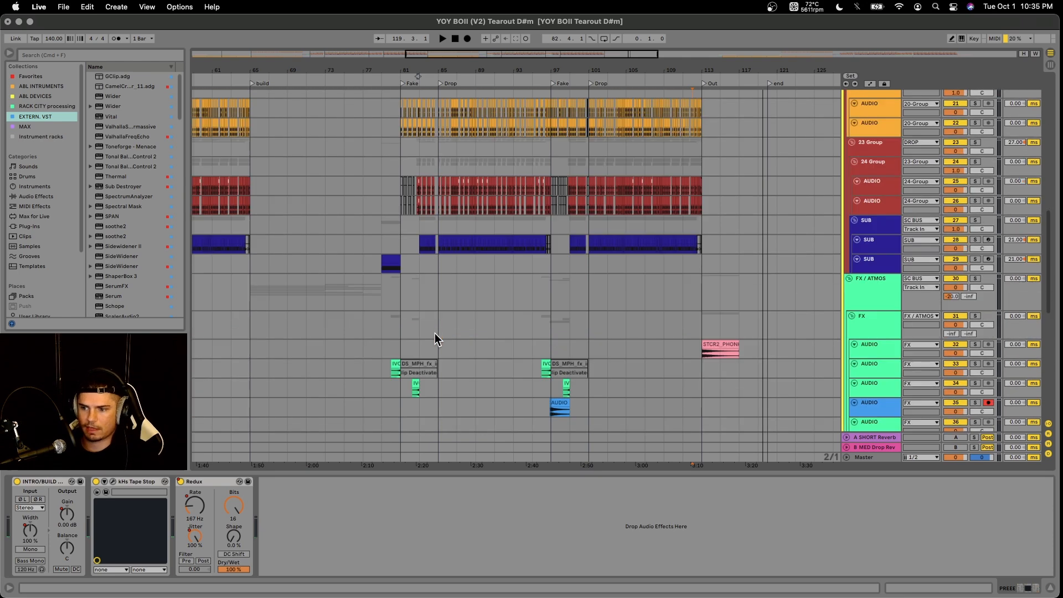
scroll(430, 338, "down", 3)
scroll(430, 337, "left", 5)
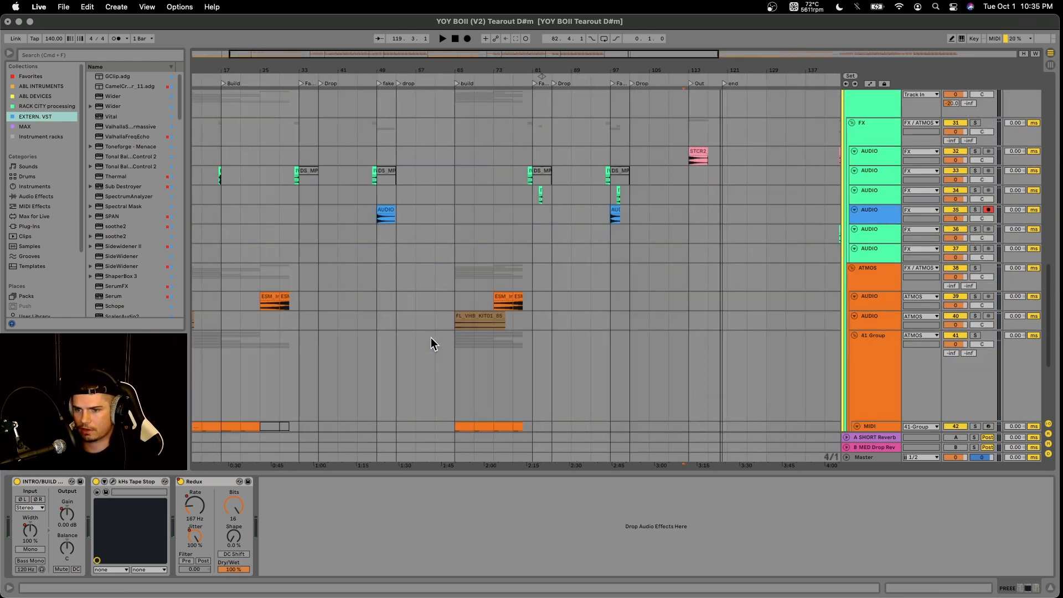
scroll(431, 338, "down", 5)
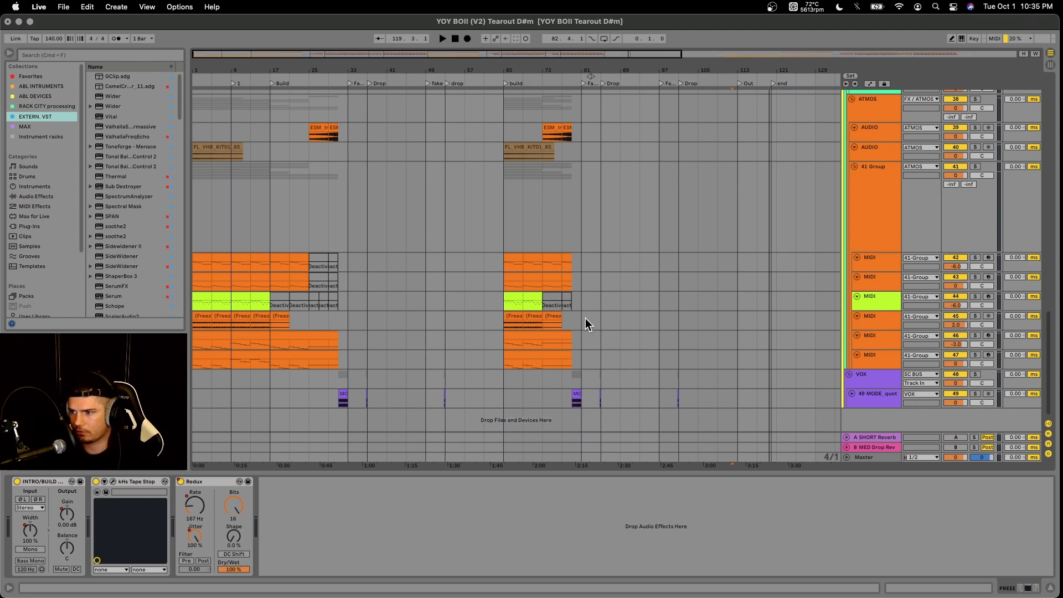
scroll(686, 323, "up", 8)
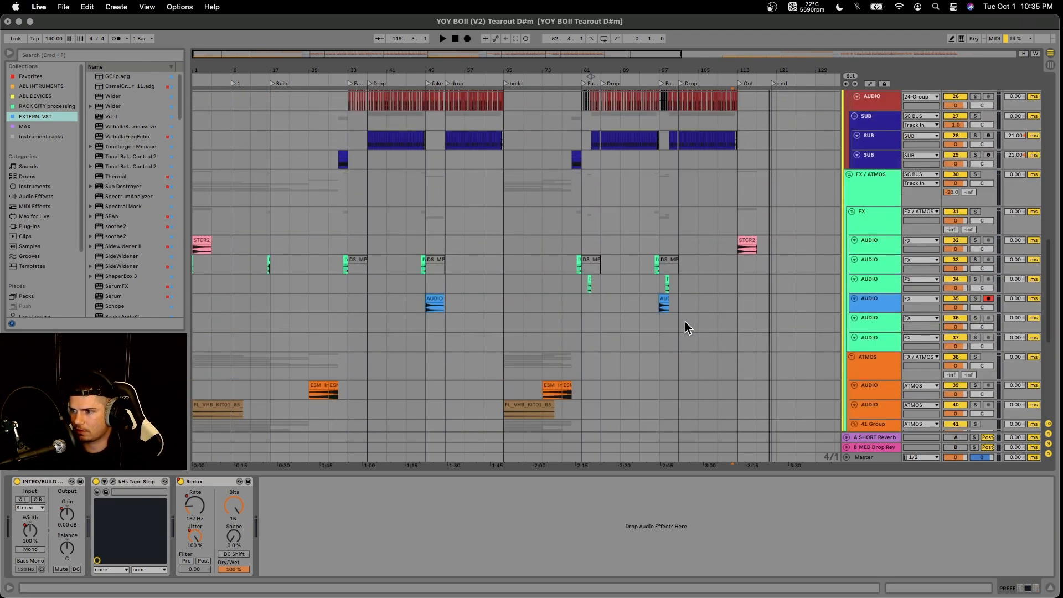